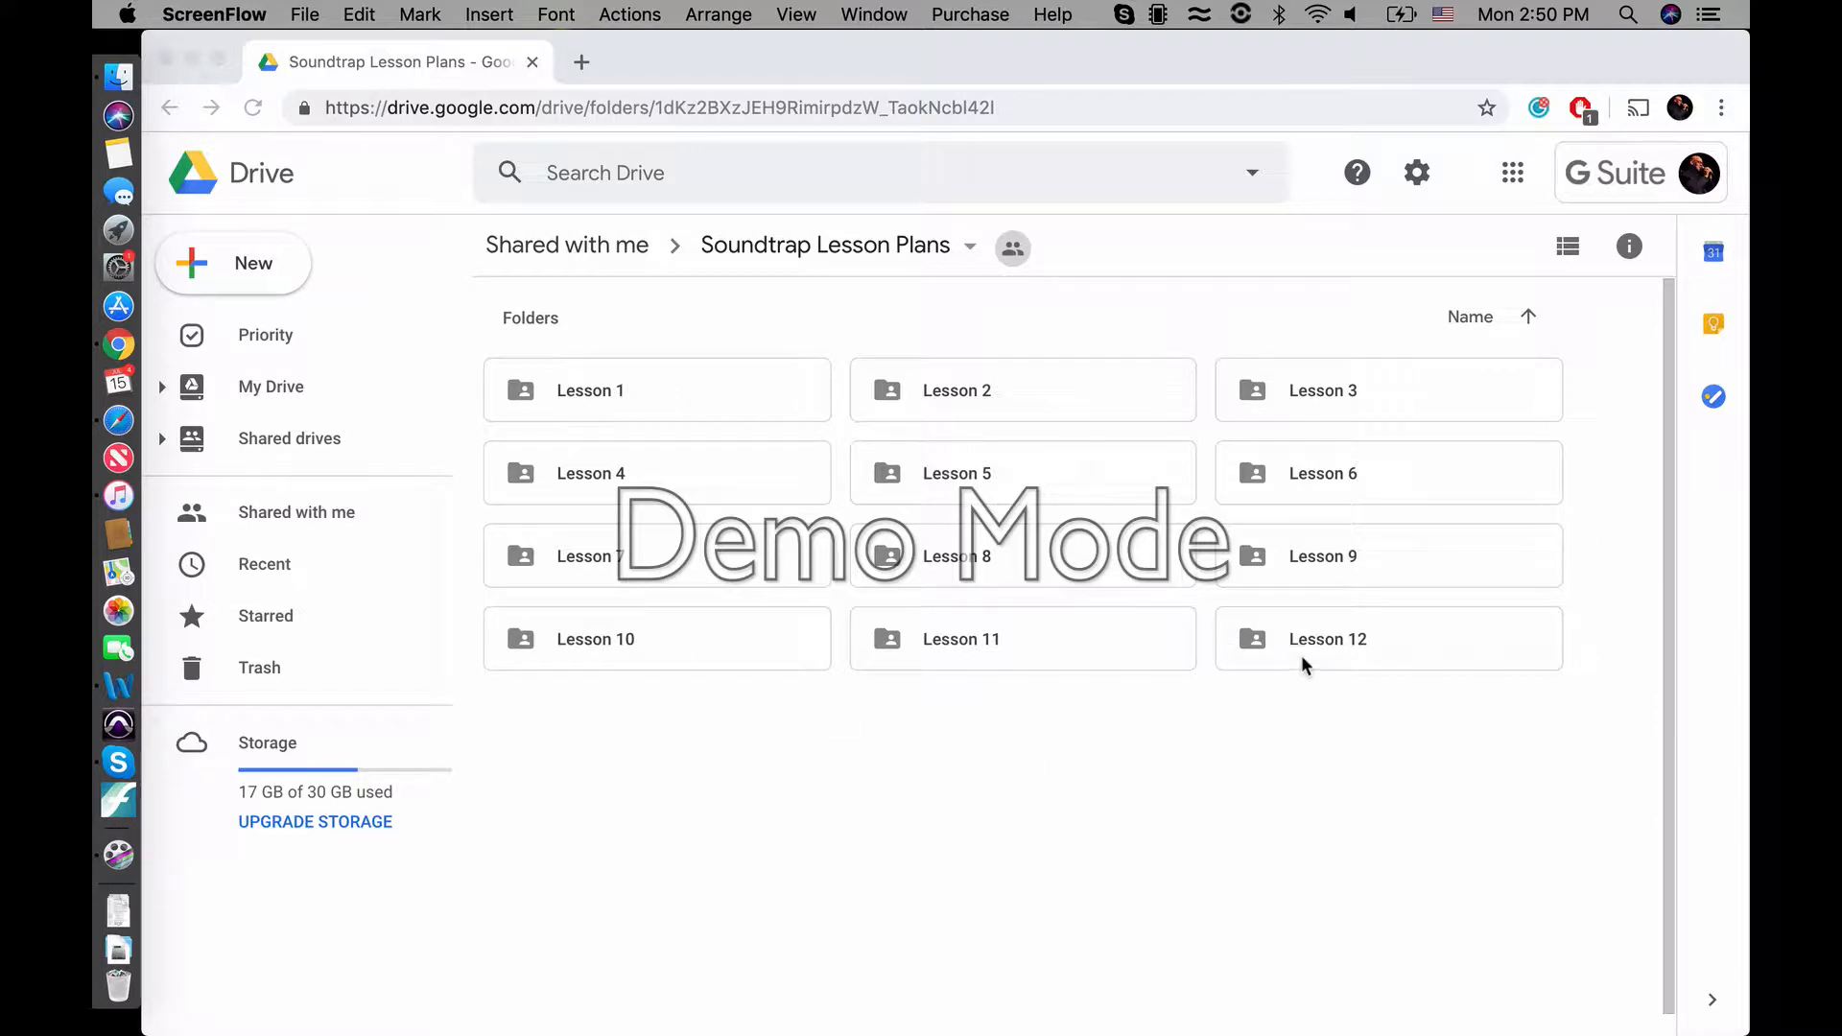
Open the MPS #1 lesson plan from the Lesson 1 folder and skim its first page
{"action": "double_click", "coordinate": [642, 399]}
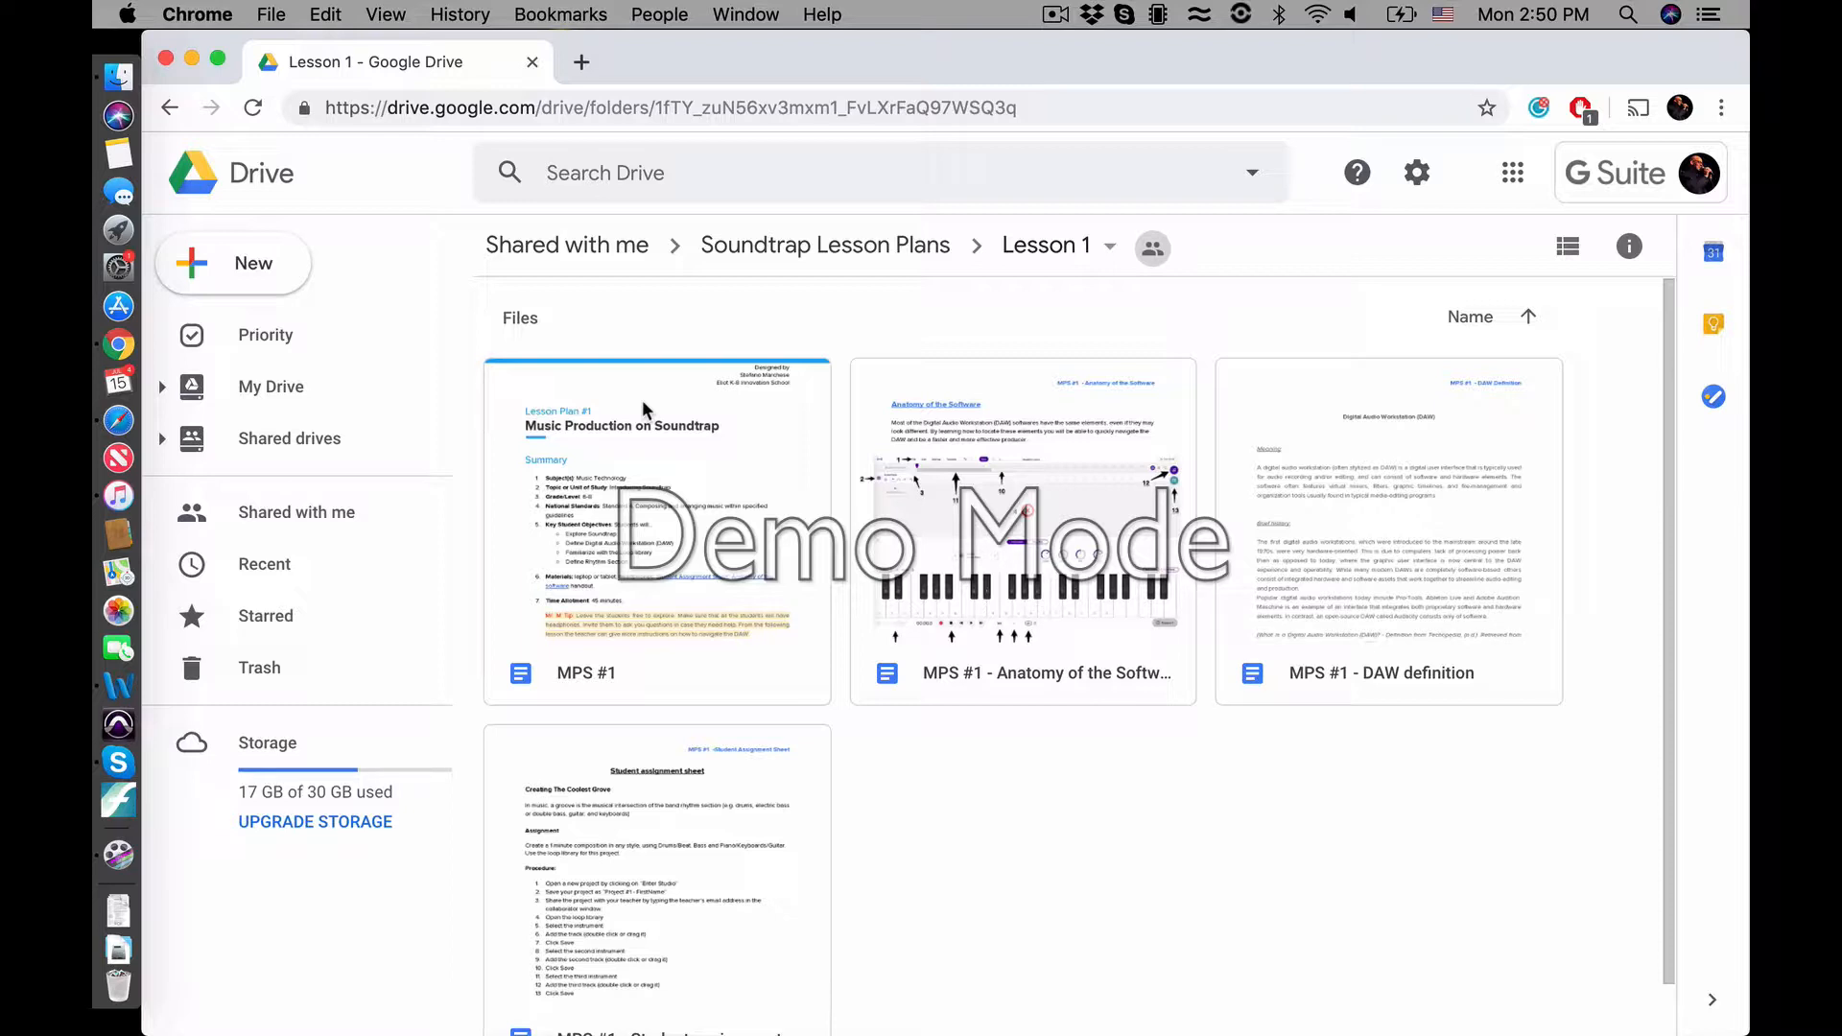
{"action": "double_click", "coordinate": [701, 519]}
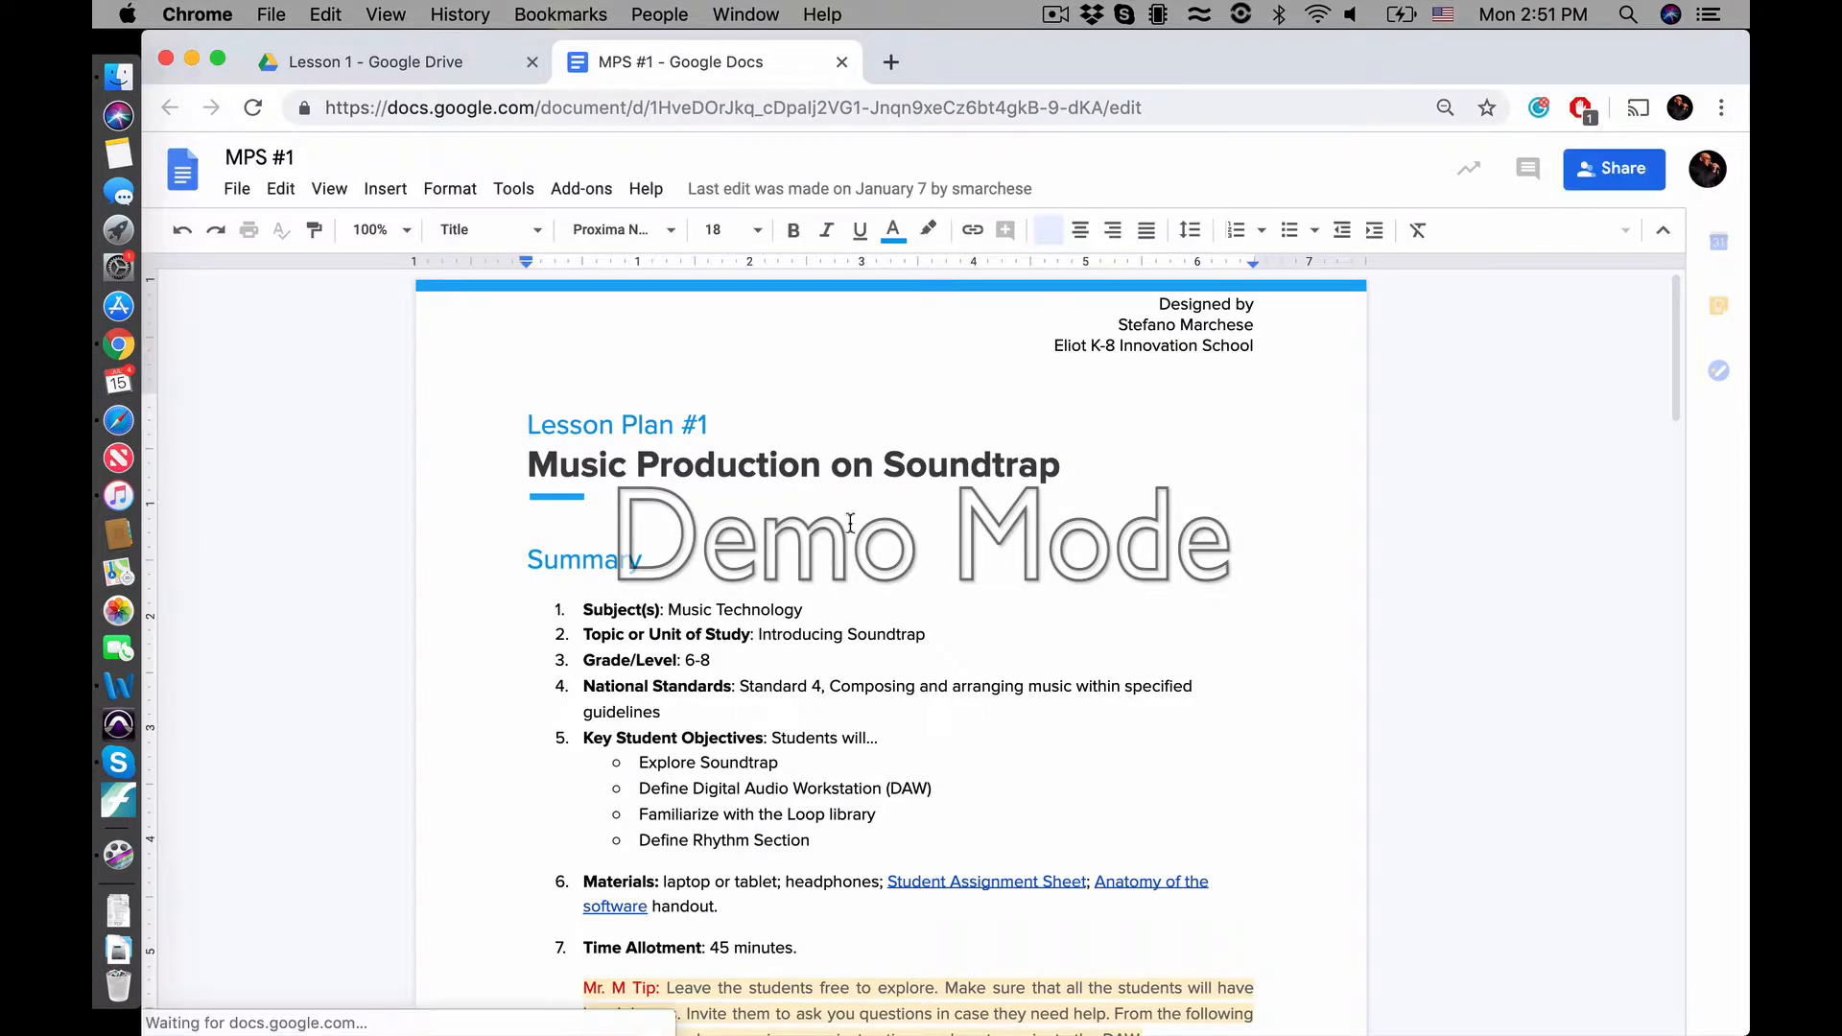
{"action": "scroll", "coordinate": [986, 842], "scroll_direction": "down", "scroll_amount": 6}
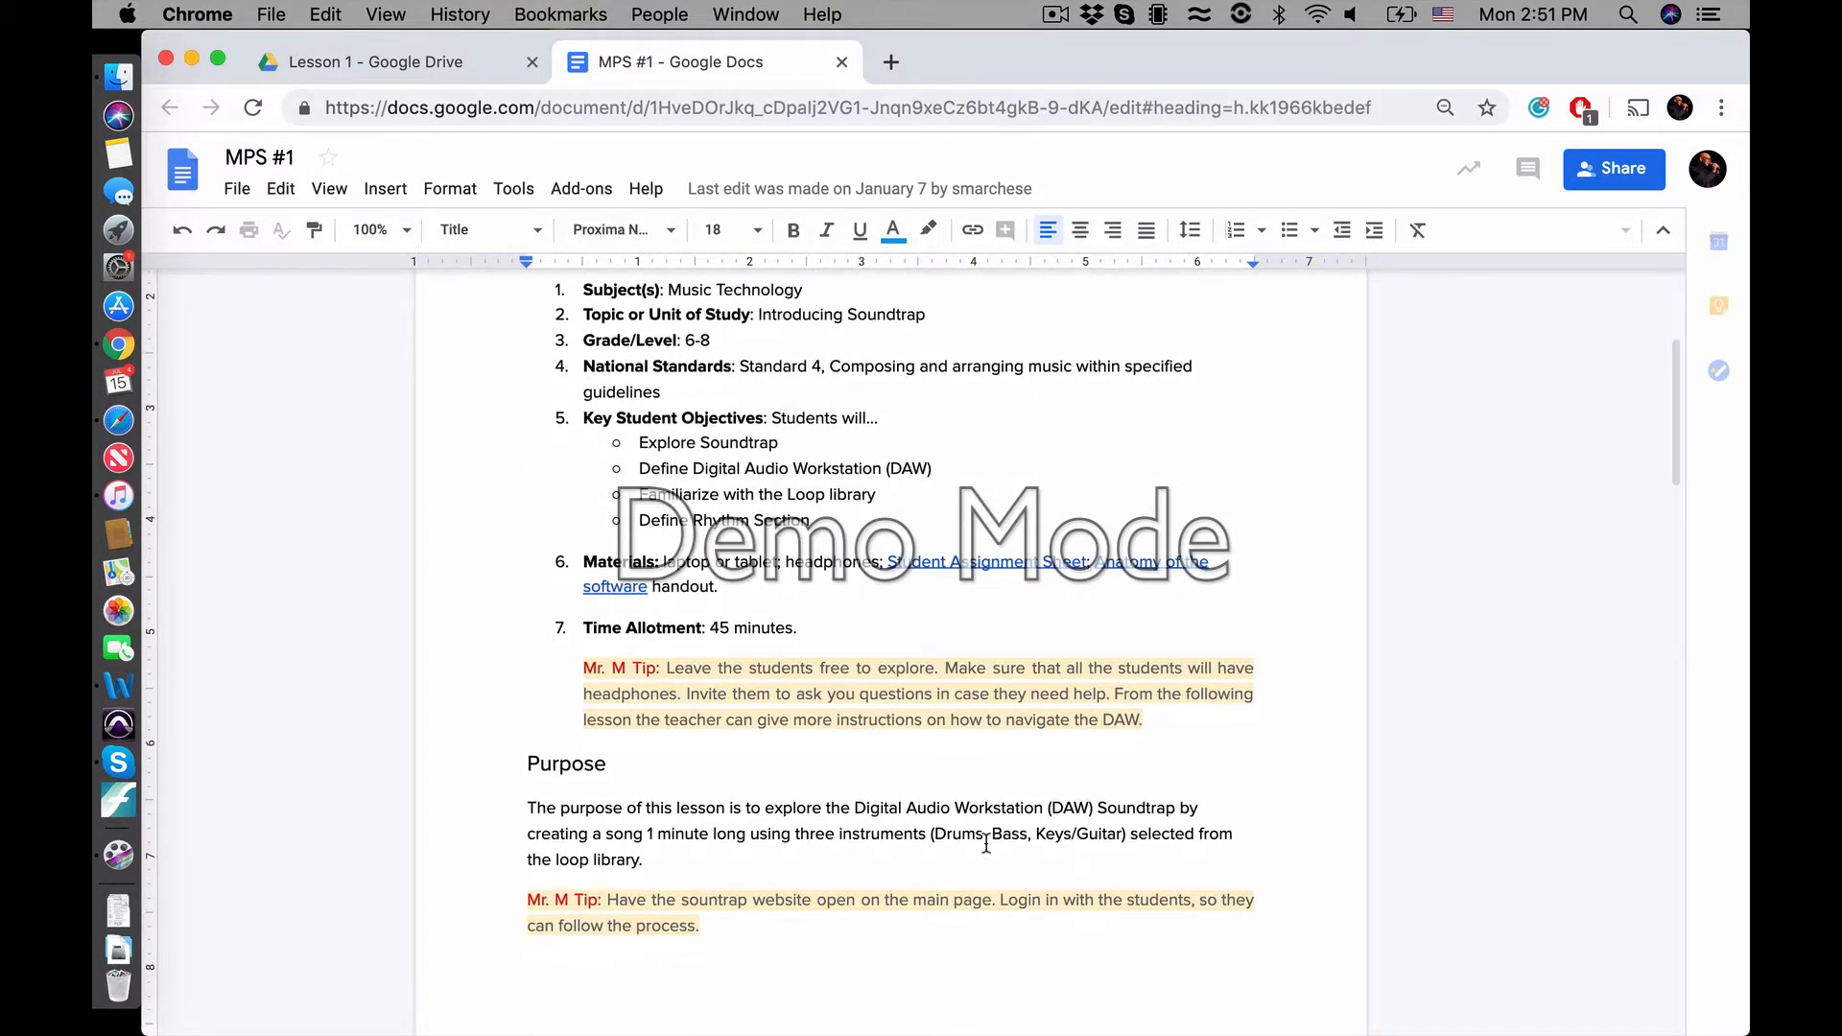
{"action": "scroll", "coordinate": [986, 843], "scroll_direction": "up", "scroll_amount": 5}
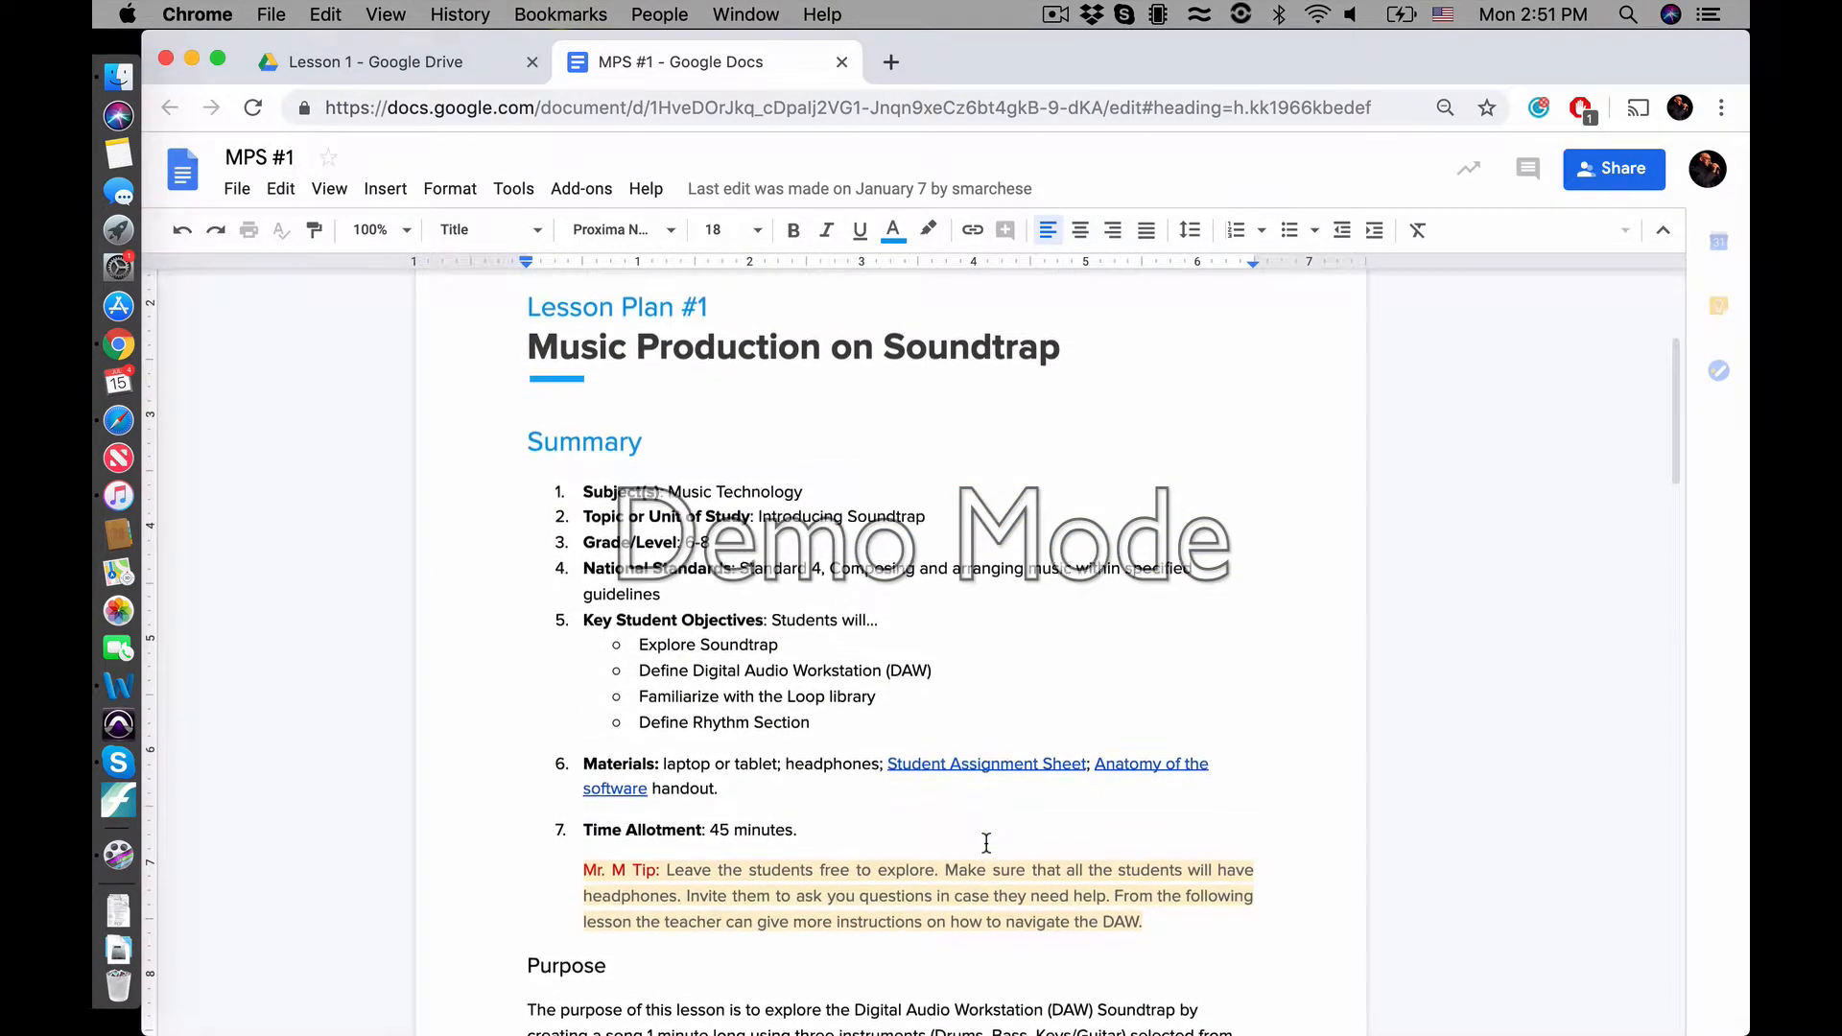
{"action": "scroll", "coordinate": [986, 842], "scroll_direction": "up", "scroll_amount": 1}
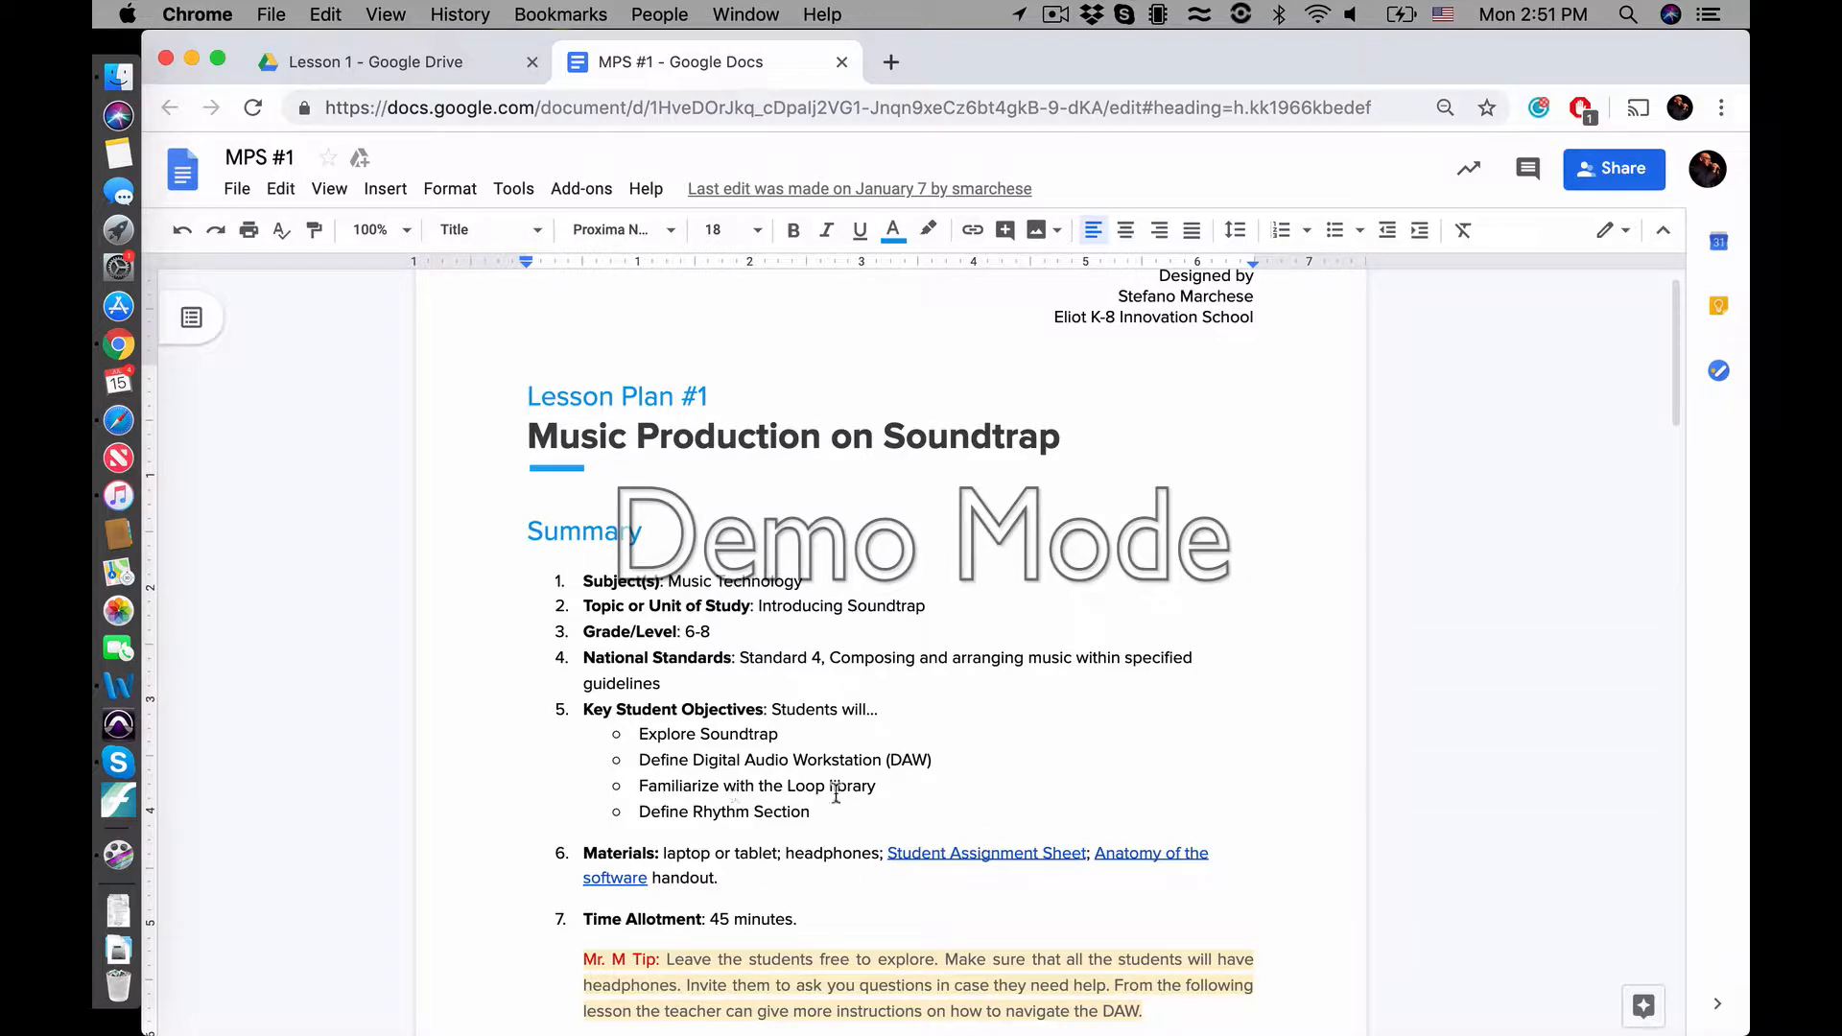
Review the lesson plan's summary, including objectives, materials, time allotment and teacher tips, along with the Purpose section
{"action": "scroll", "coordinate": [906, 790], "scroll_direction": "down", "scroll_amount": 3}
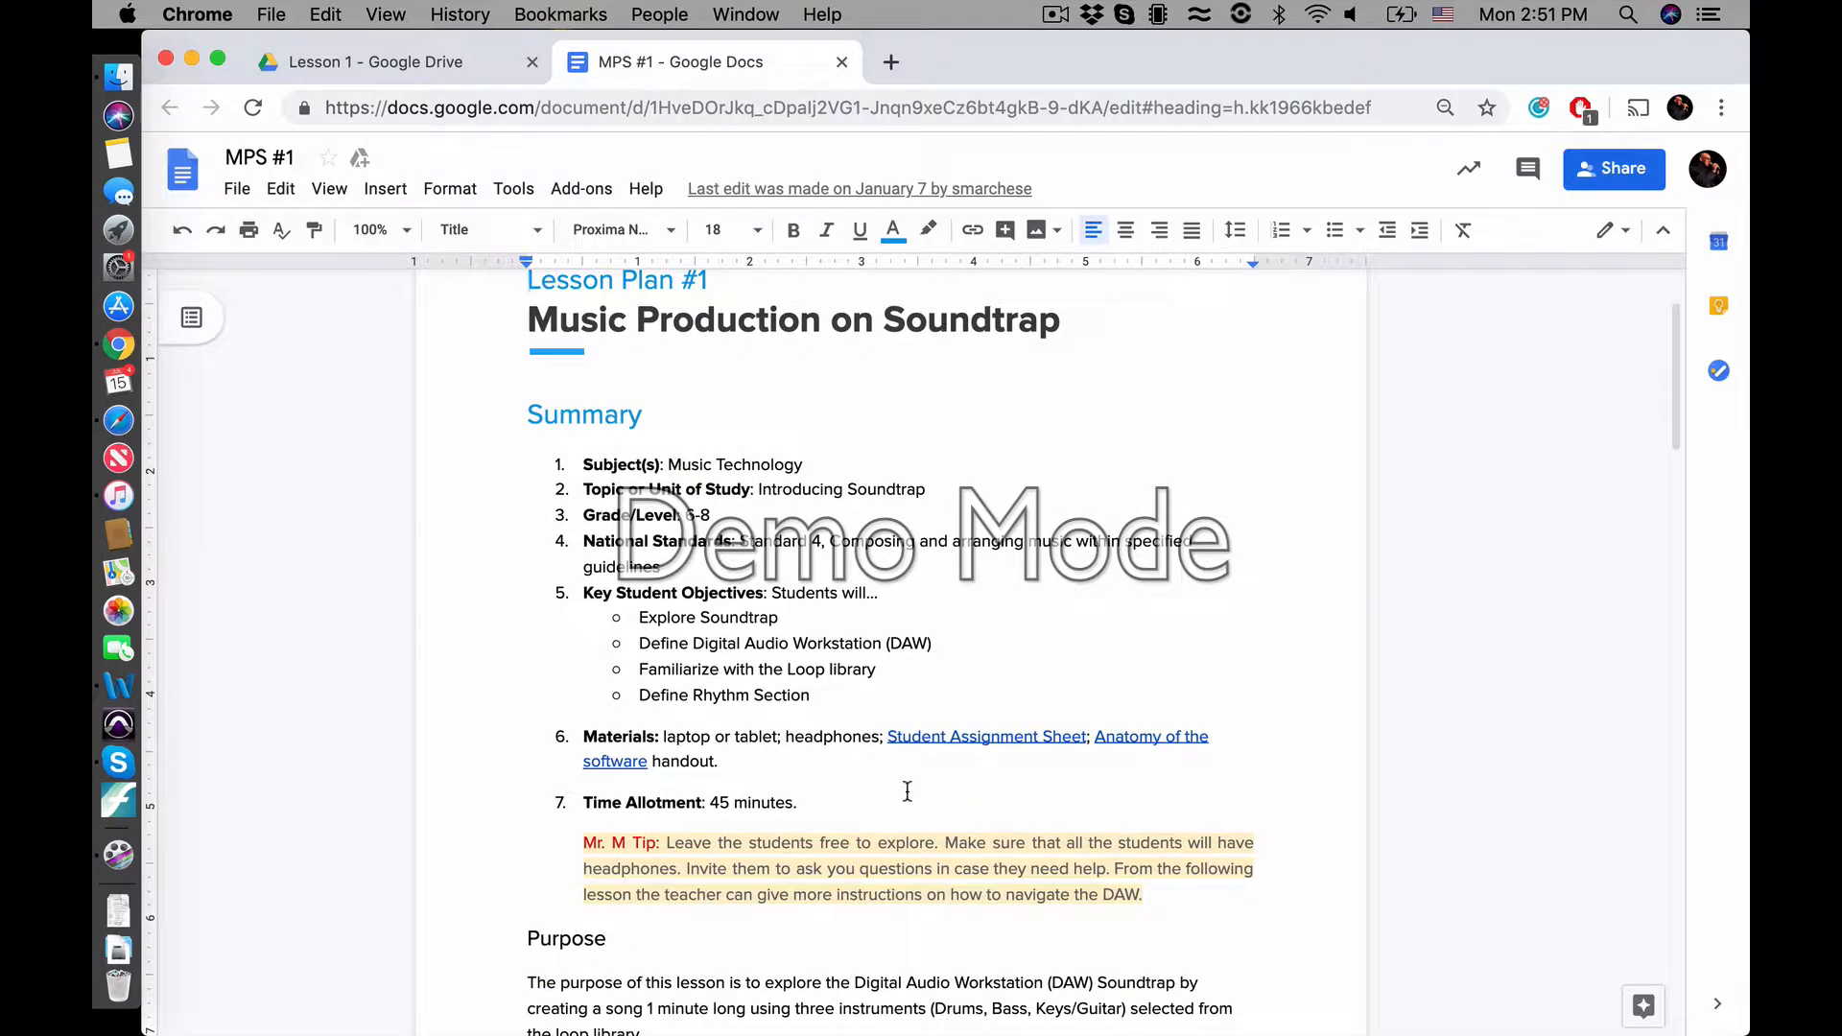
{"action": "scroll", "coordinate": [907, 790], "scroll_direction": "down", "scroll_amount": 3}
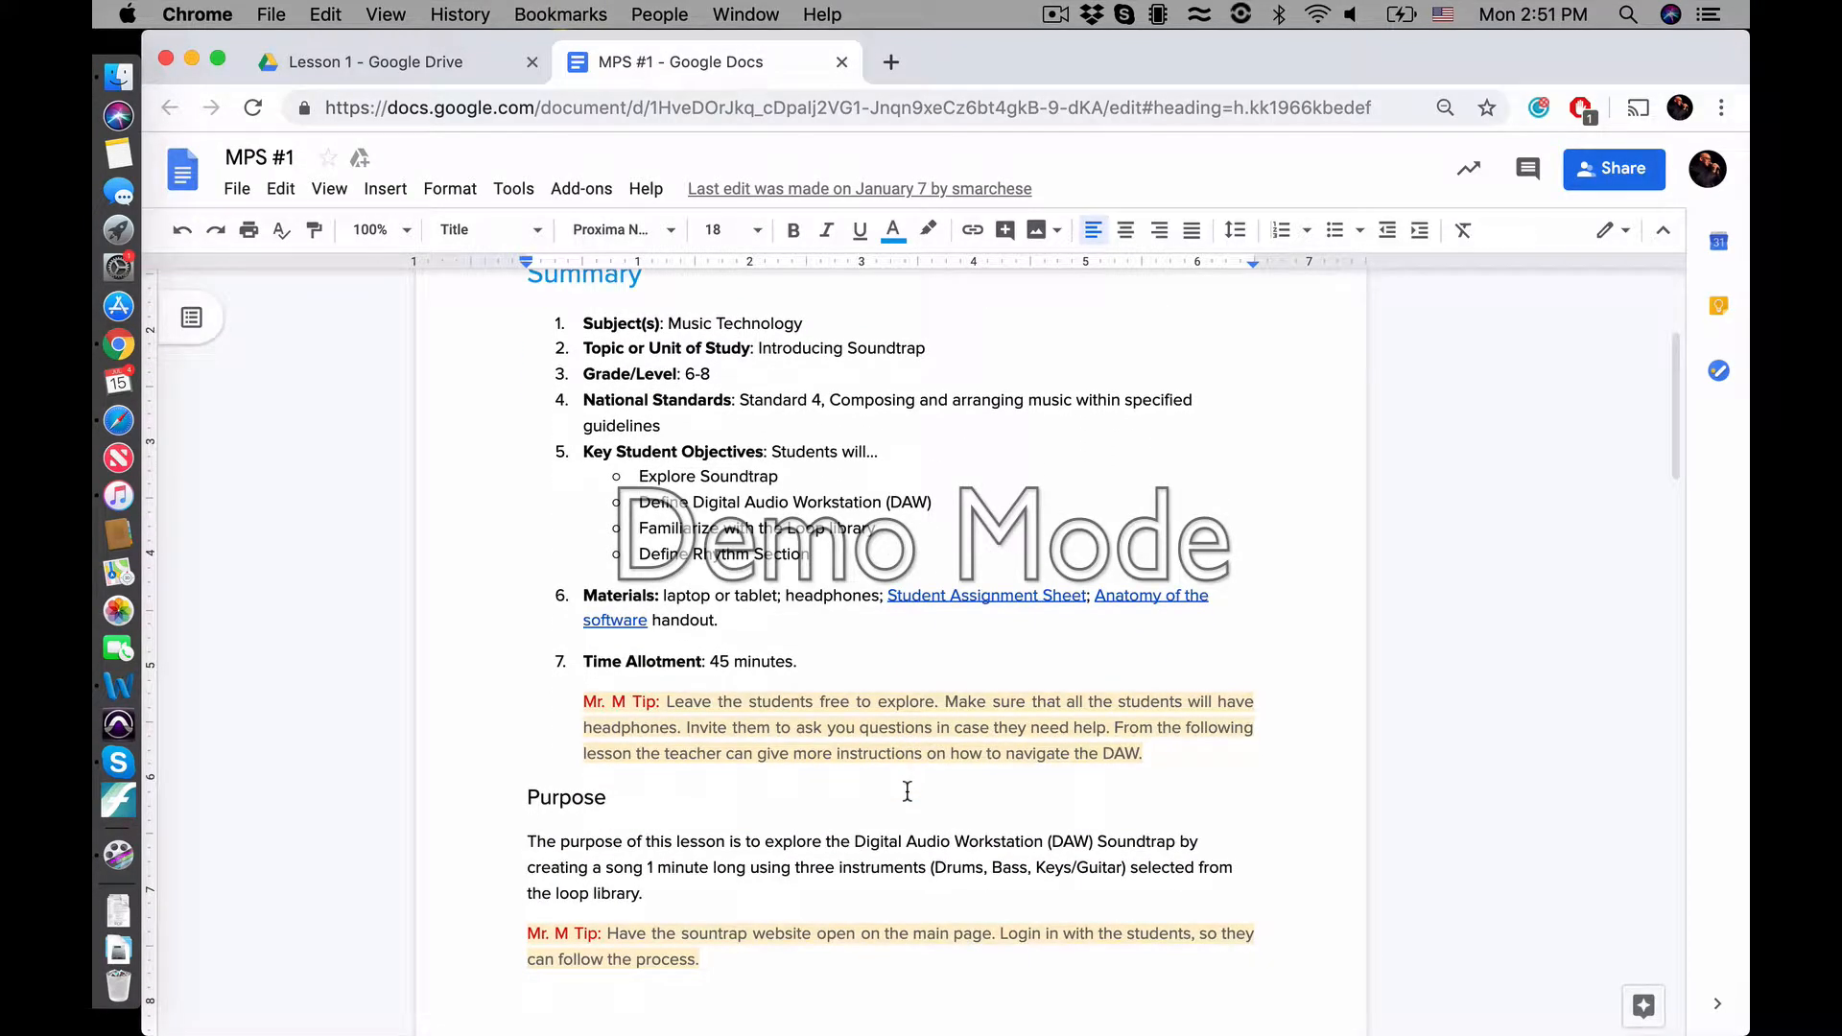
{"action": "scroll", "coordinate": [907, 791], "scroll_direction": "down", "scroll_amount": 3}
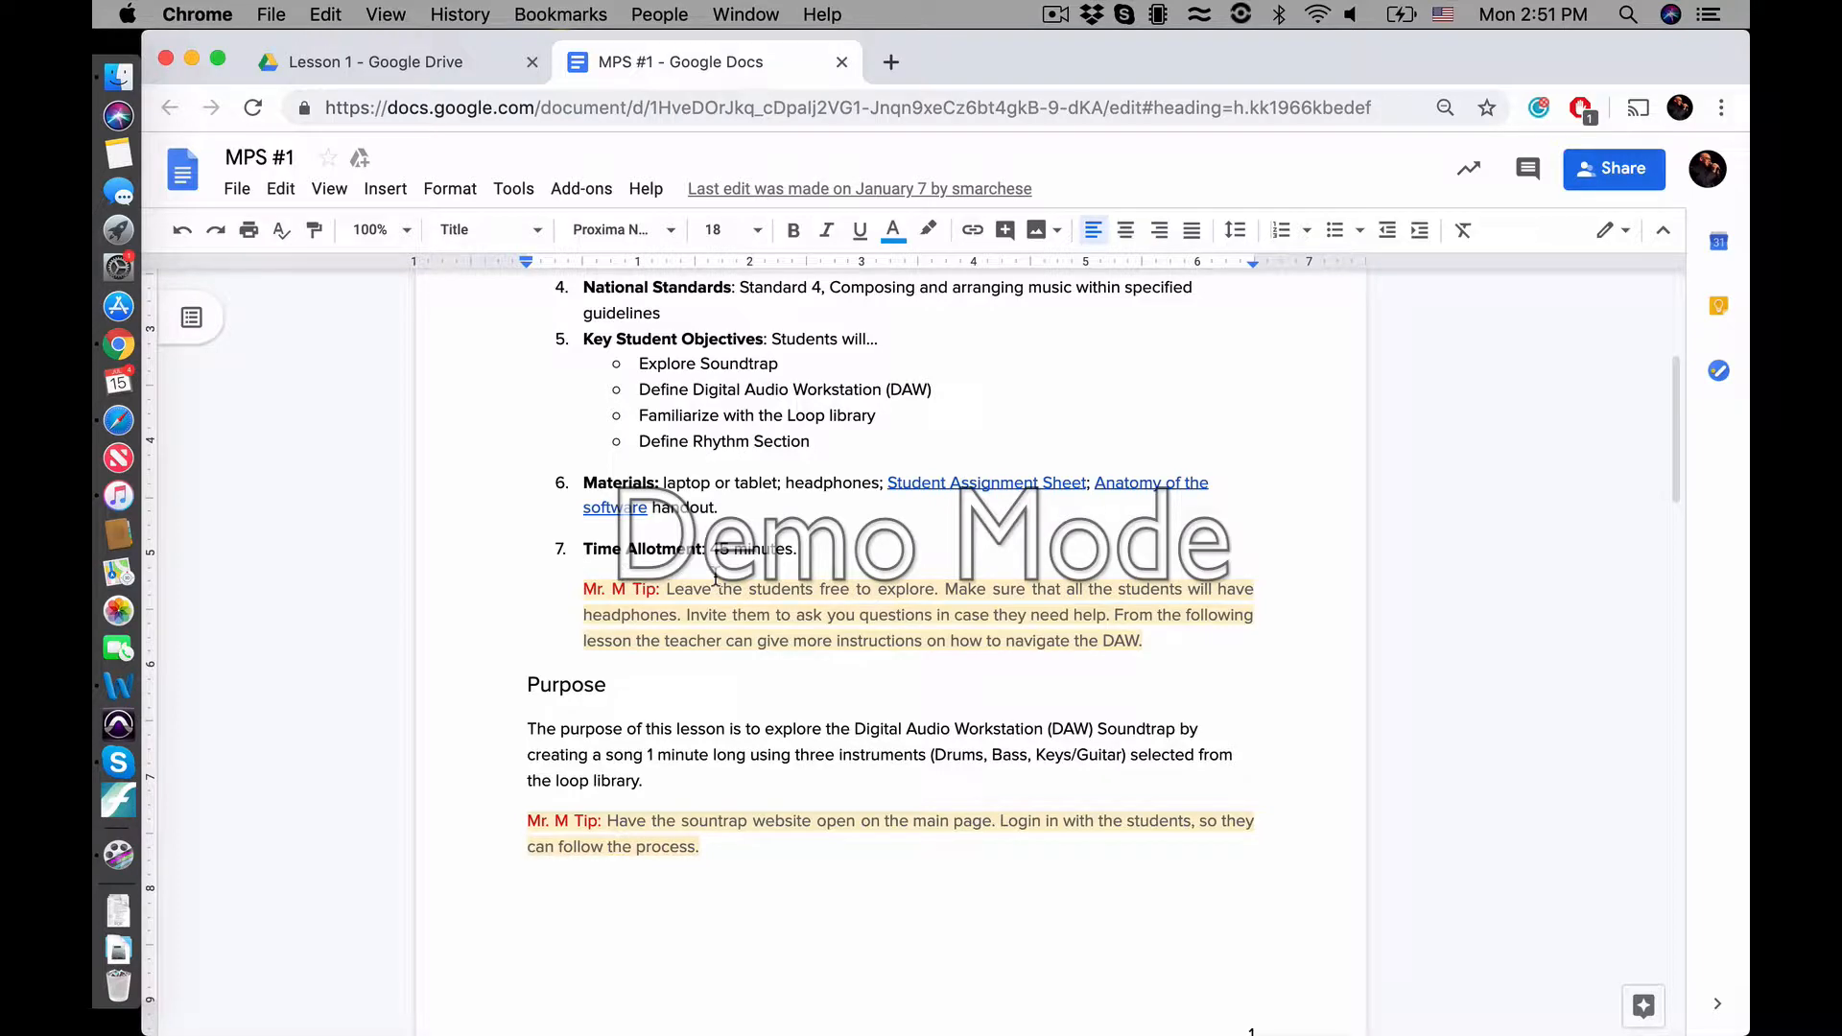
{"action": "scroll", "coordinate": [714, 578], "scroll_direction": "down", "scroll_amount": 1}
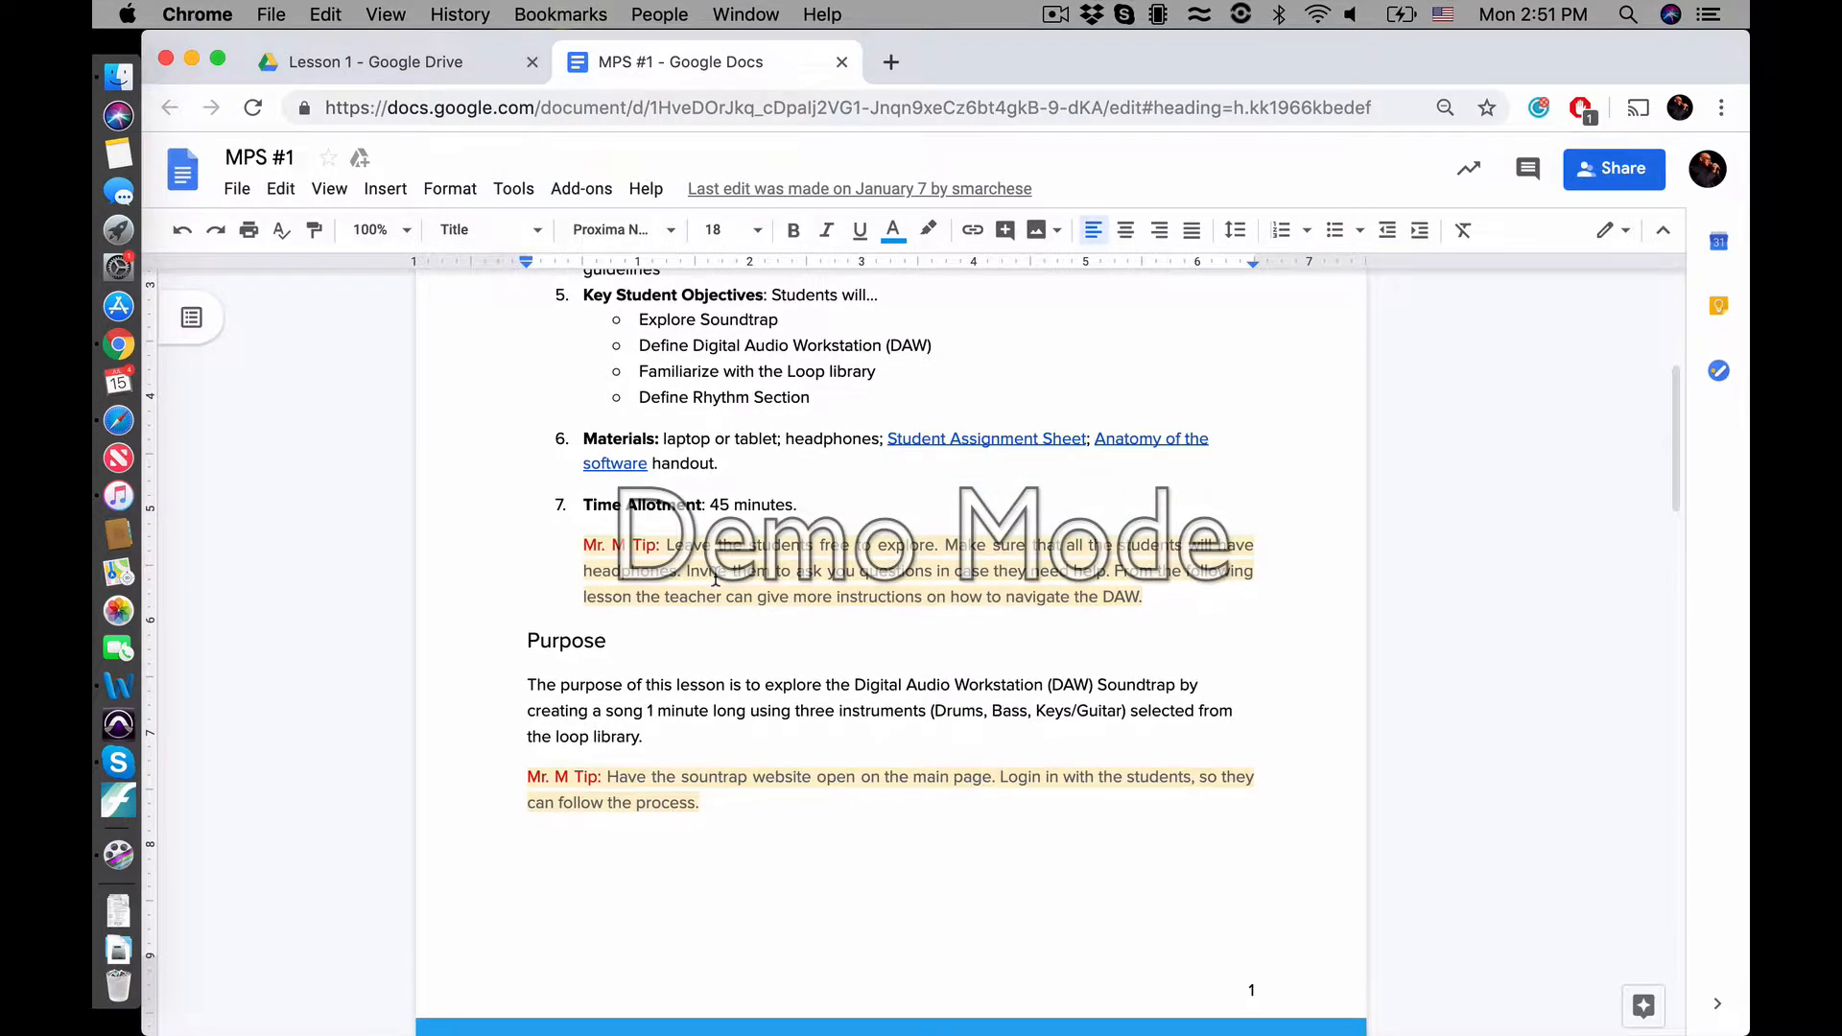
{"action": "scroll", "coordinate": [714, 579], "scroll_direction": "down", "scroll_amount": 2}
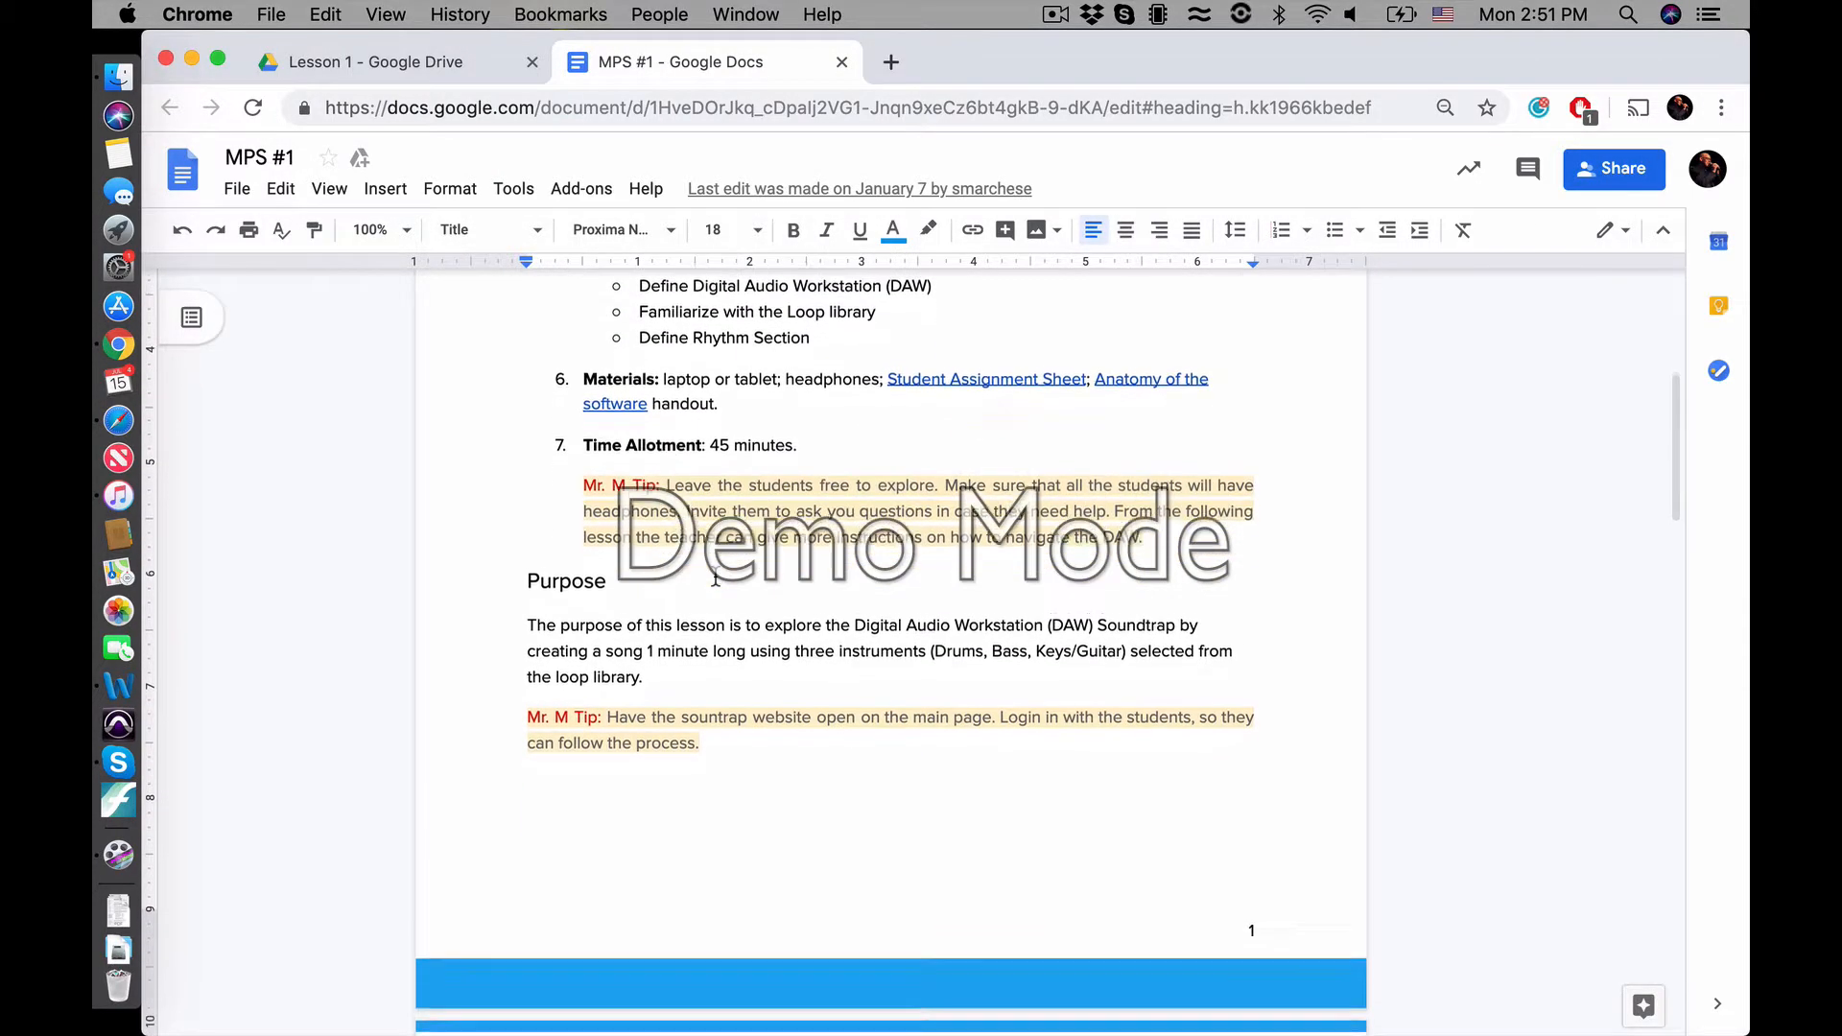
{"action": "left_click_drag", "start_coordinate": [583, 465], "coordinate": [1148, 522]}
{"action": "left_click", "coordinate": [1190, 519]}
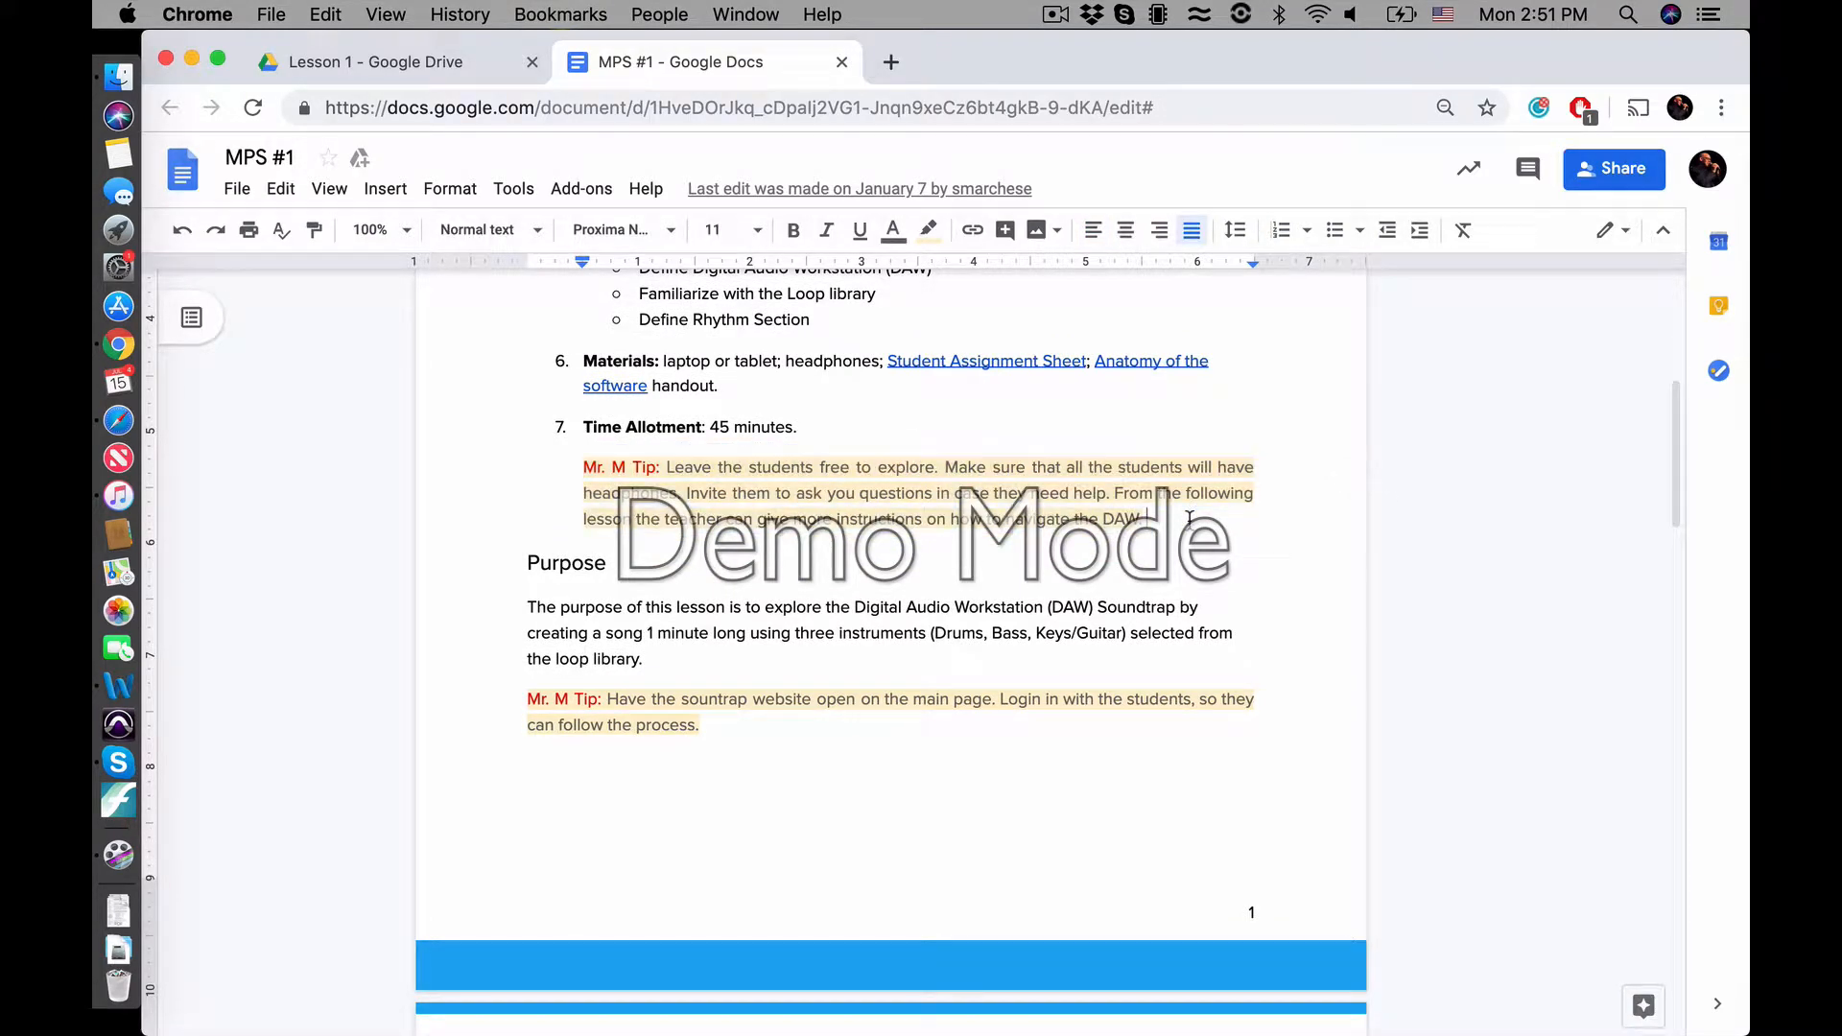
{"action": "scroll", "coordinate": [1189, 519], "scroll_direction": "down", "scroll_amount": 1}
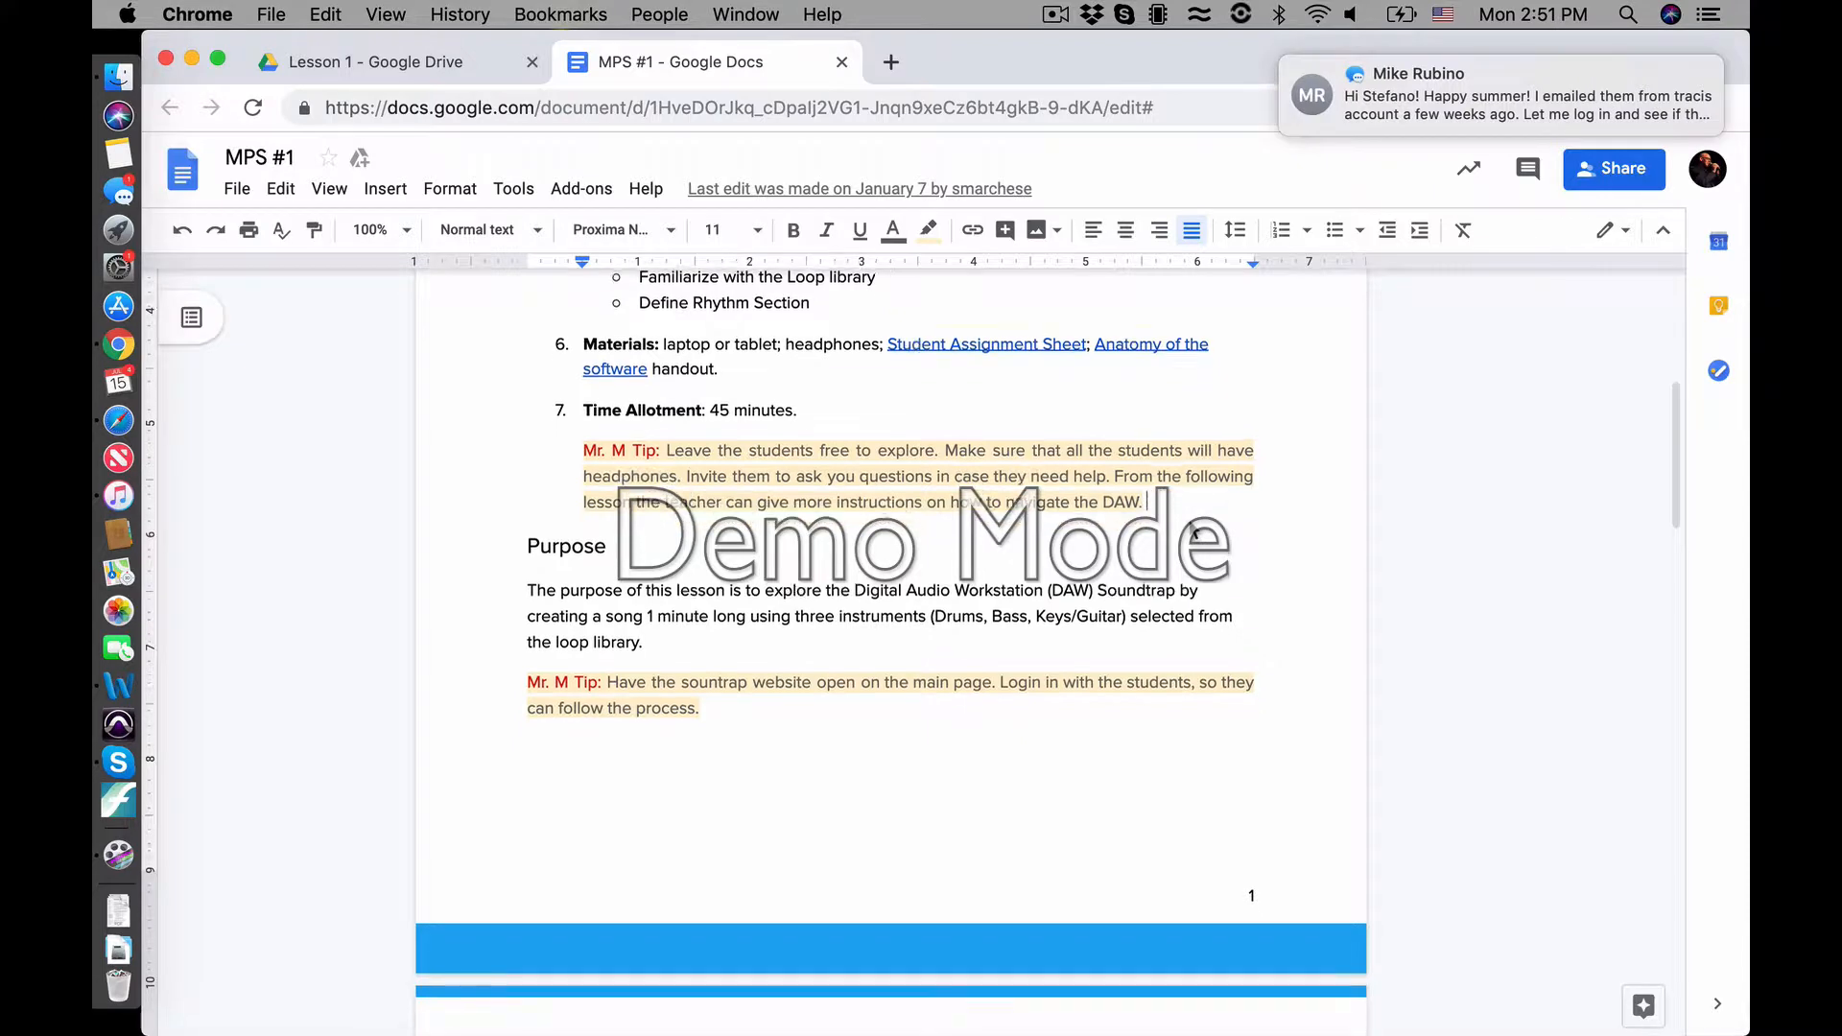
{"action": "scroll", "coordinate": [1377, 77], "scroll_direction": "left", "scroll_amount": 3}
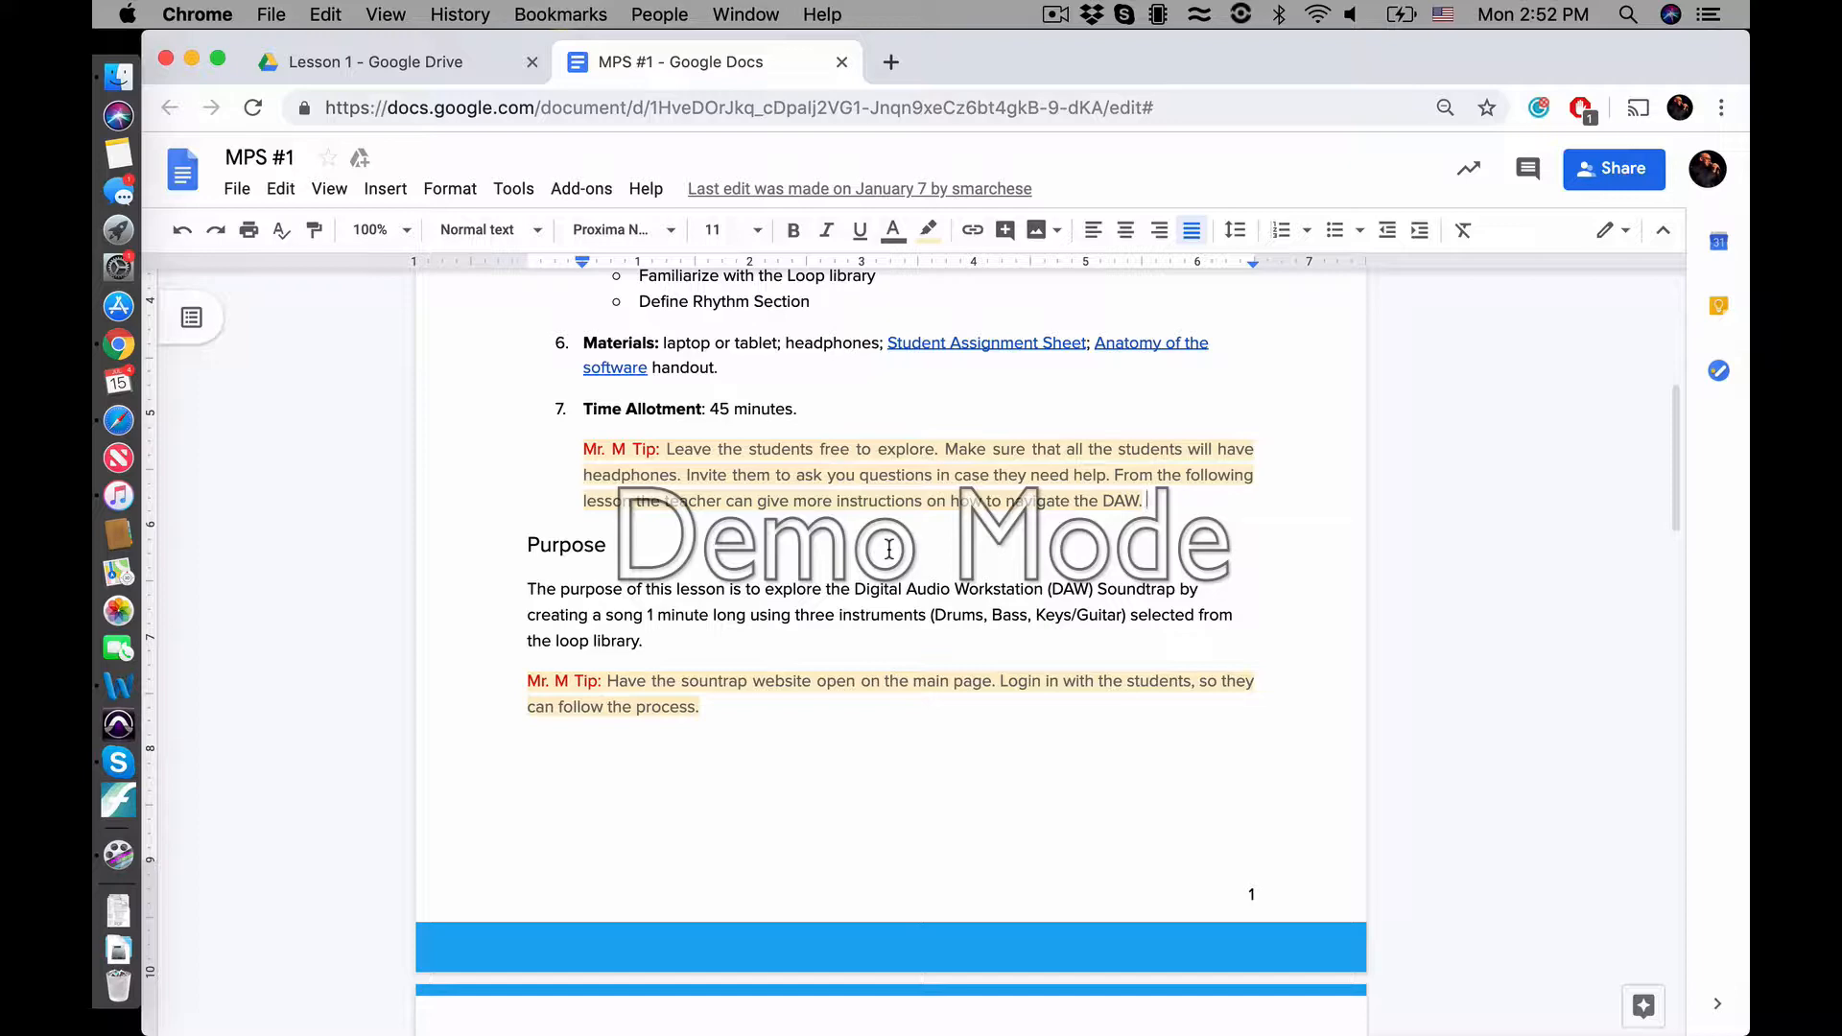
Examine the Procedure section of the lesson plan, from introducing the DAW to the closing
{"action": "scroll", "coordinate": [889, 548], "scroll_direction": "down", "scroll_amount": 2}
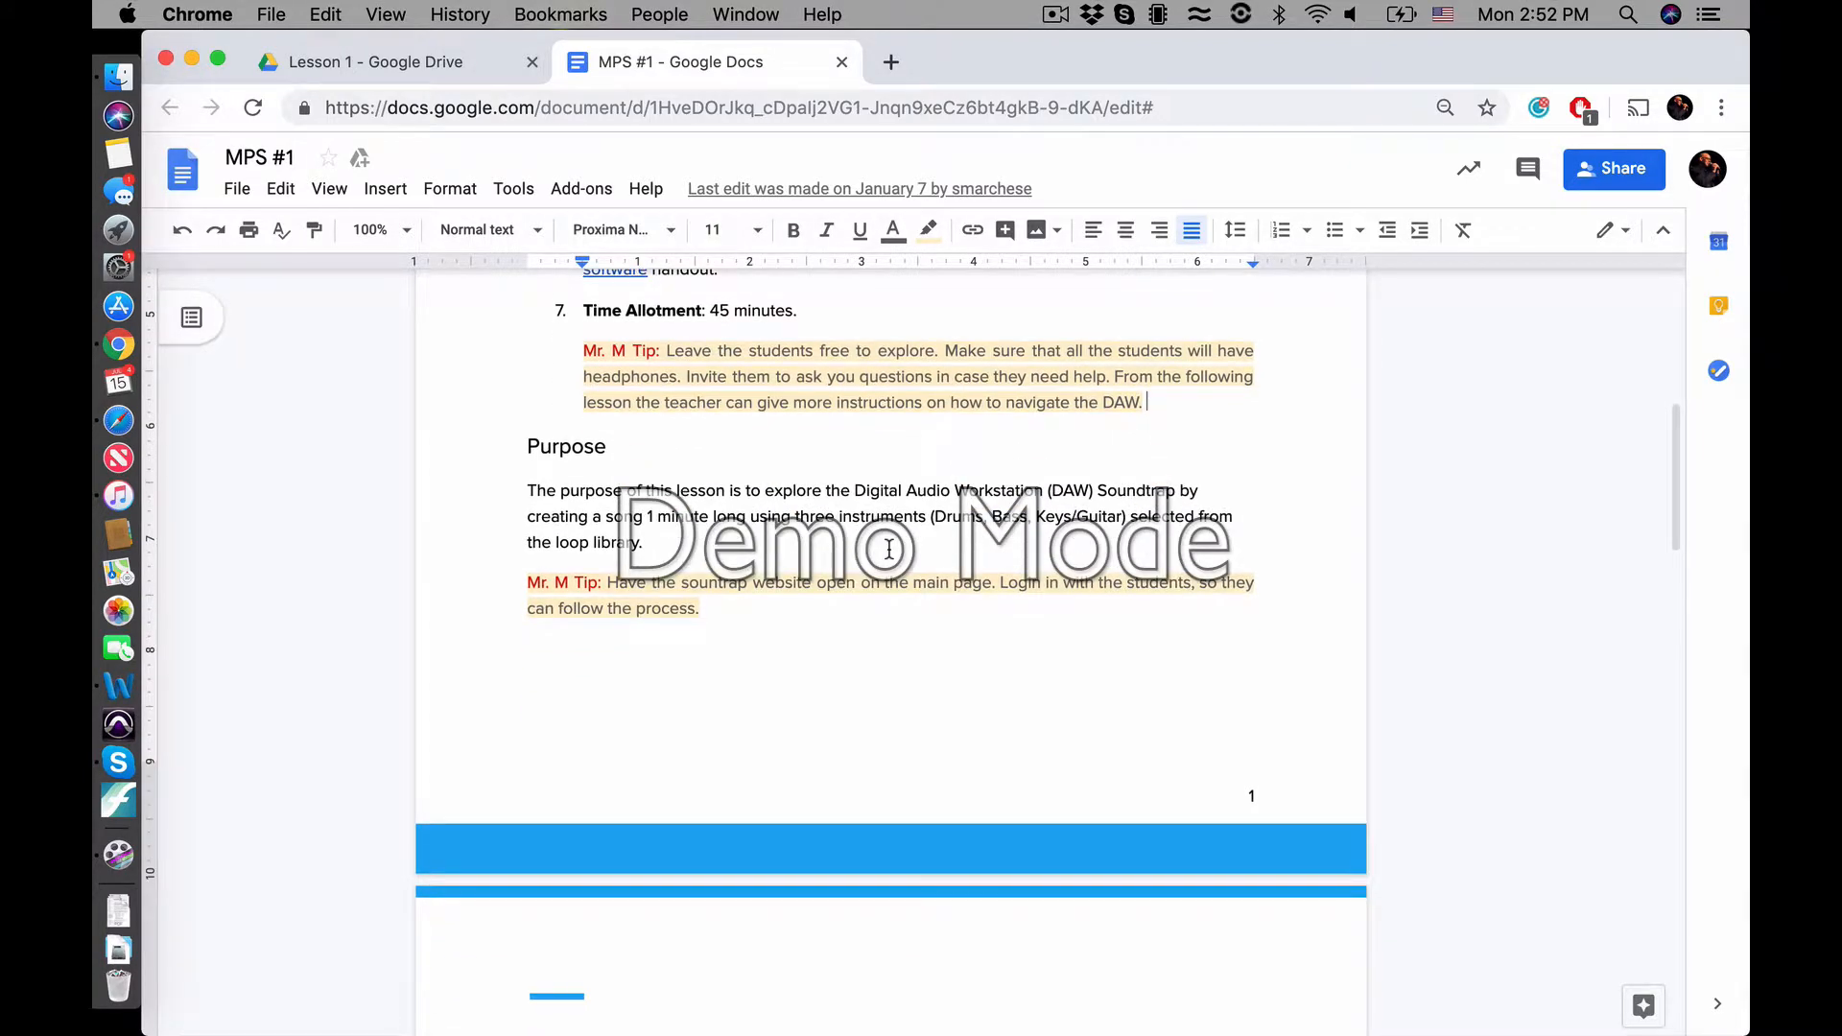
{"action": "scroll", "coordinate": [889, 549], "scroll_direction": "down", "scroll_amount": 10}
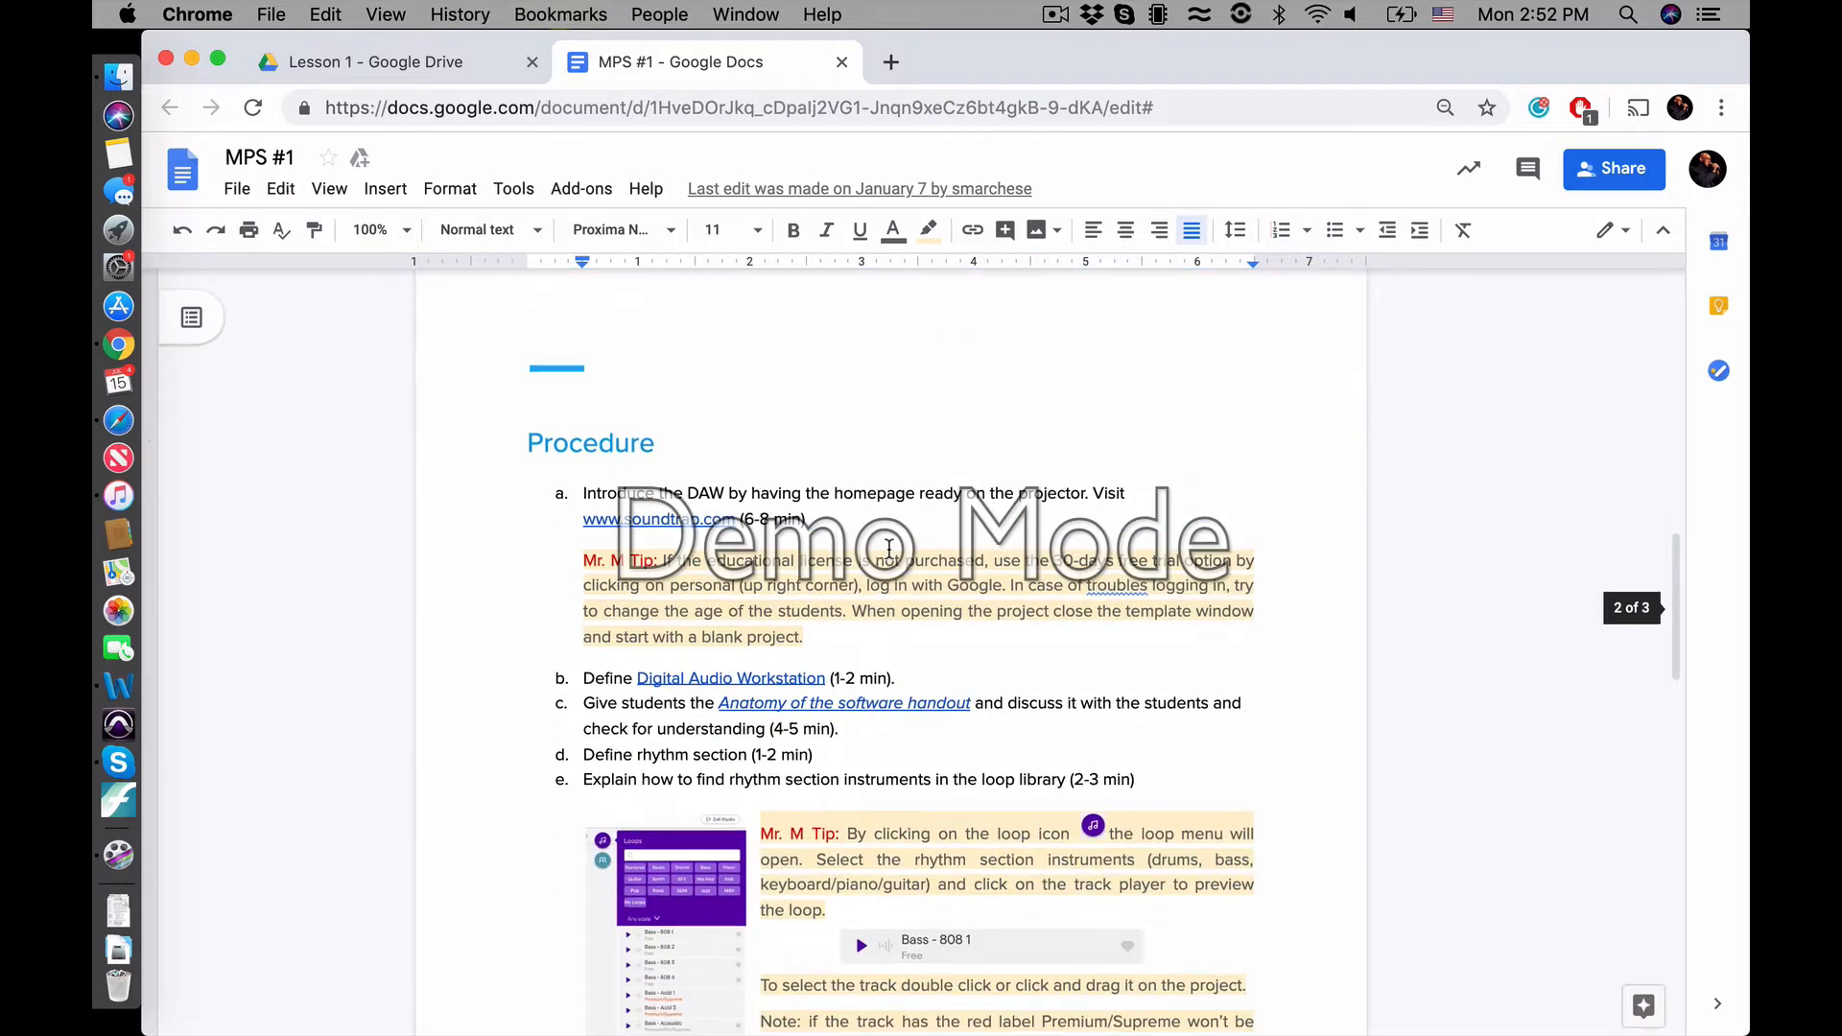
{"action": "scroll", "coordinate": [889, 549], "scroll_direction": "down", "scroll_amount": 6}
{"action": "scroll", "coordinate": [889, 549], "scroll_direction": "up", "scroll_amount": 6}
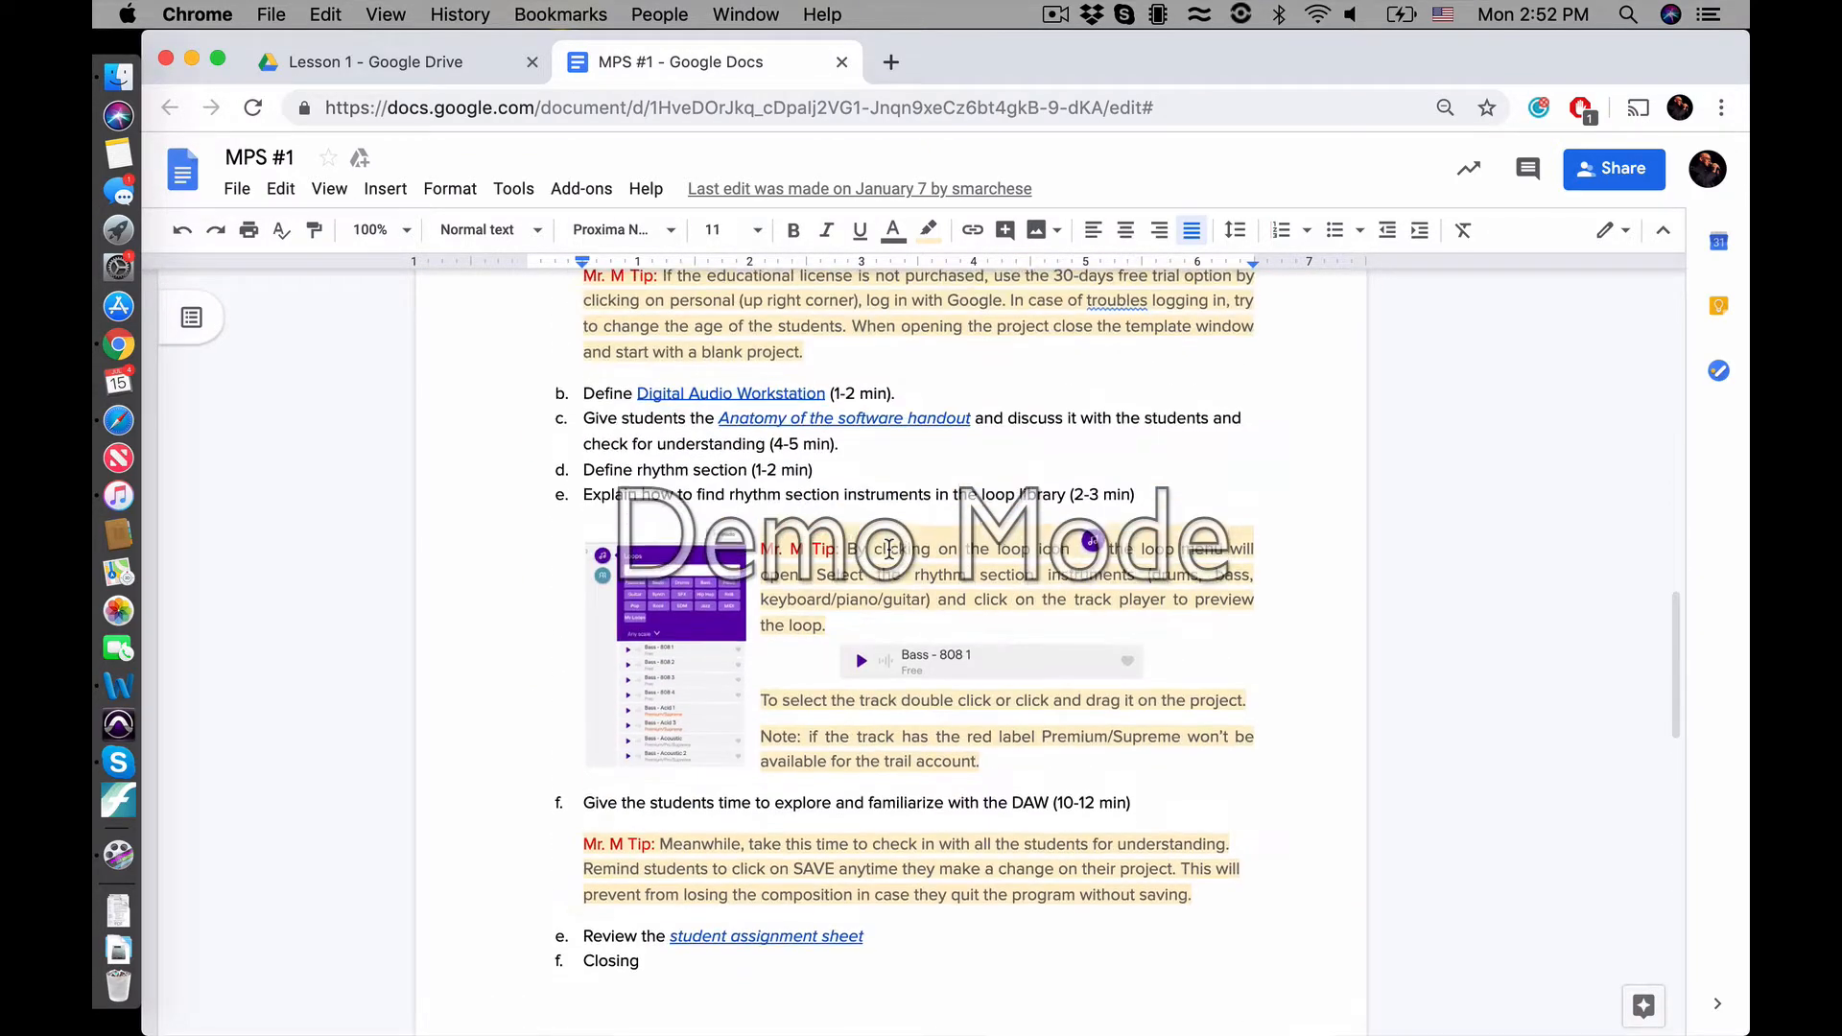
{"action": "scroll", "coordinate": [823, 431], "scroll_direction": "up", "scroll_amount": 2}
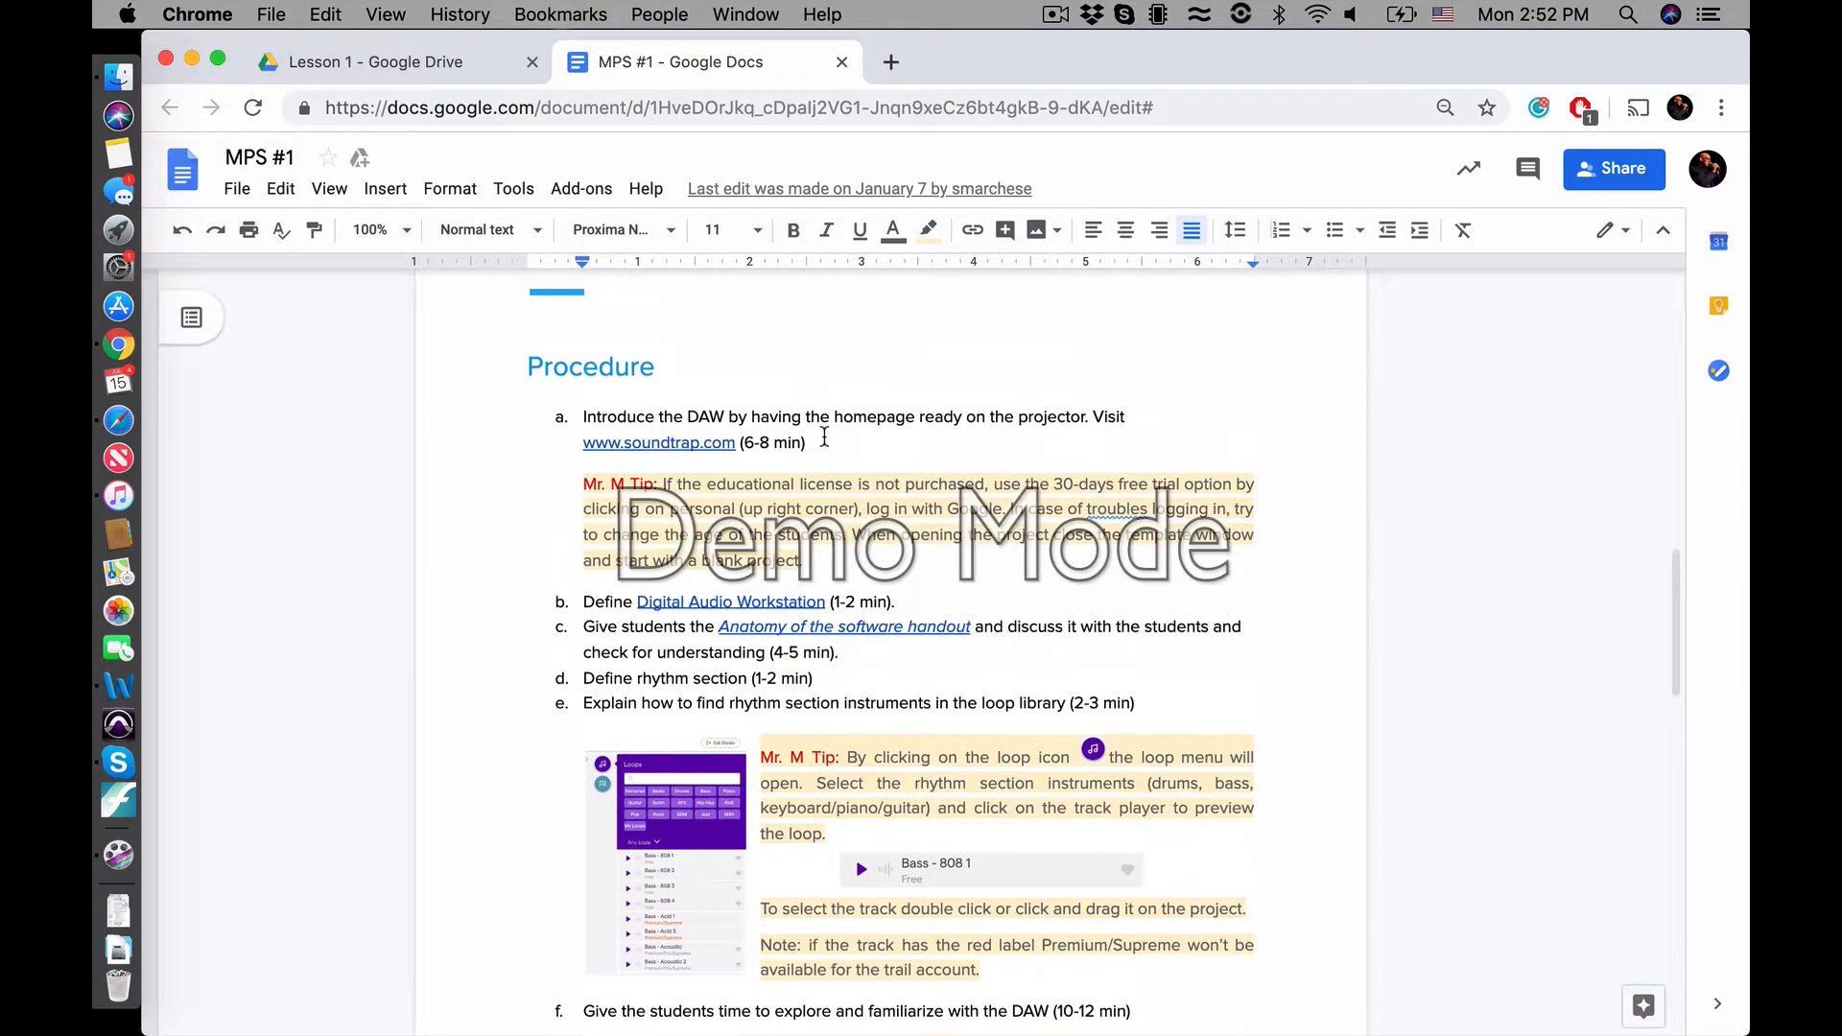
Open soundtrap.com in a new browser tab
{"action": "left_click", "coordinate": [893, 63]}
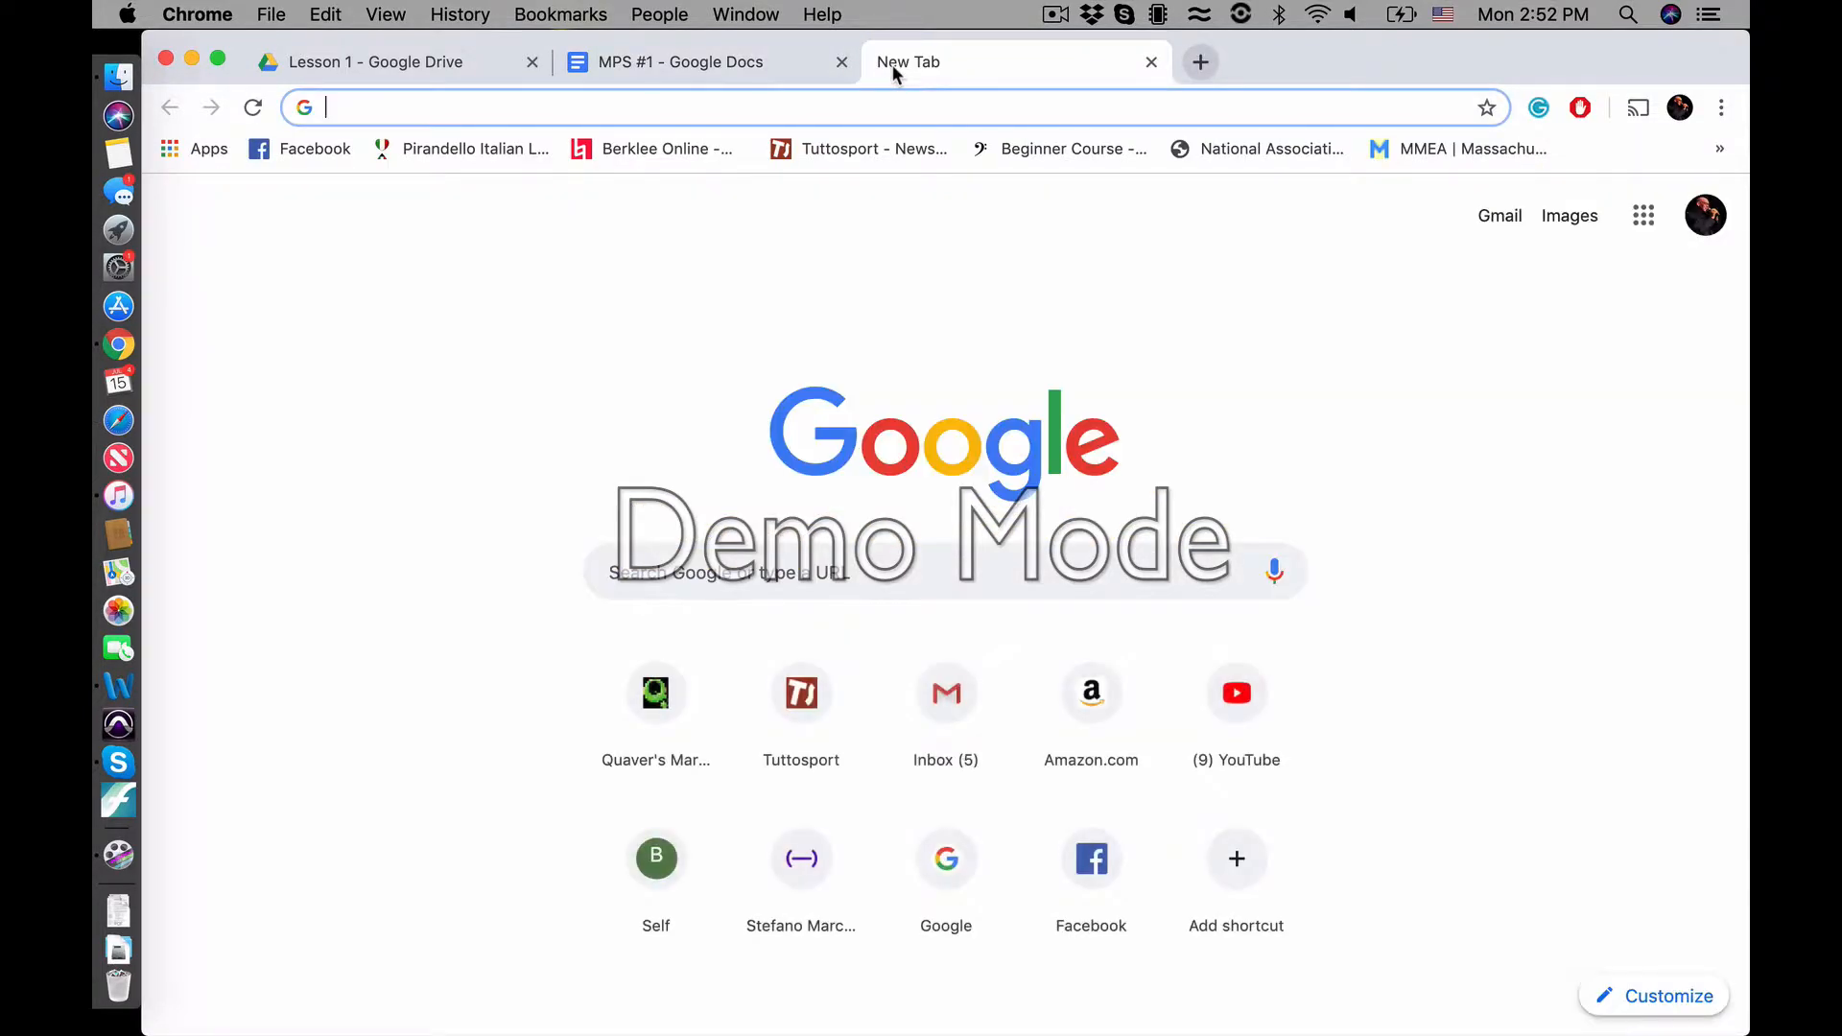
{"action": "type", "text": "sound"}
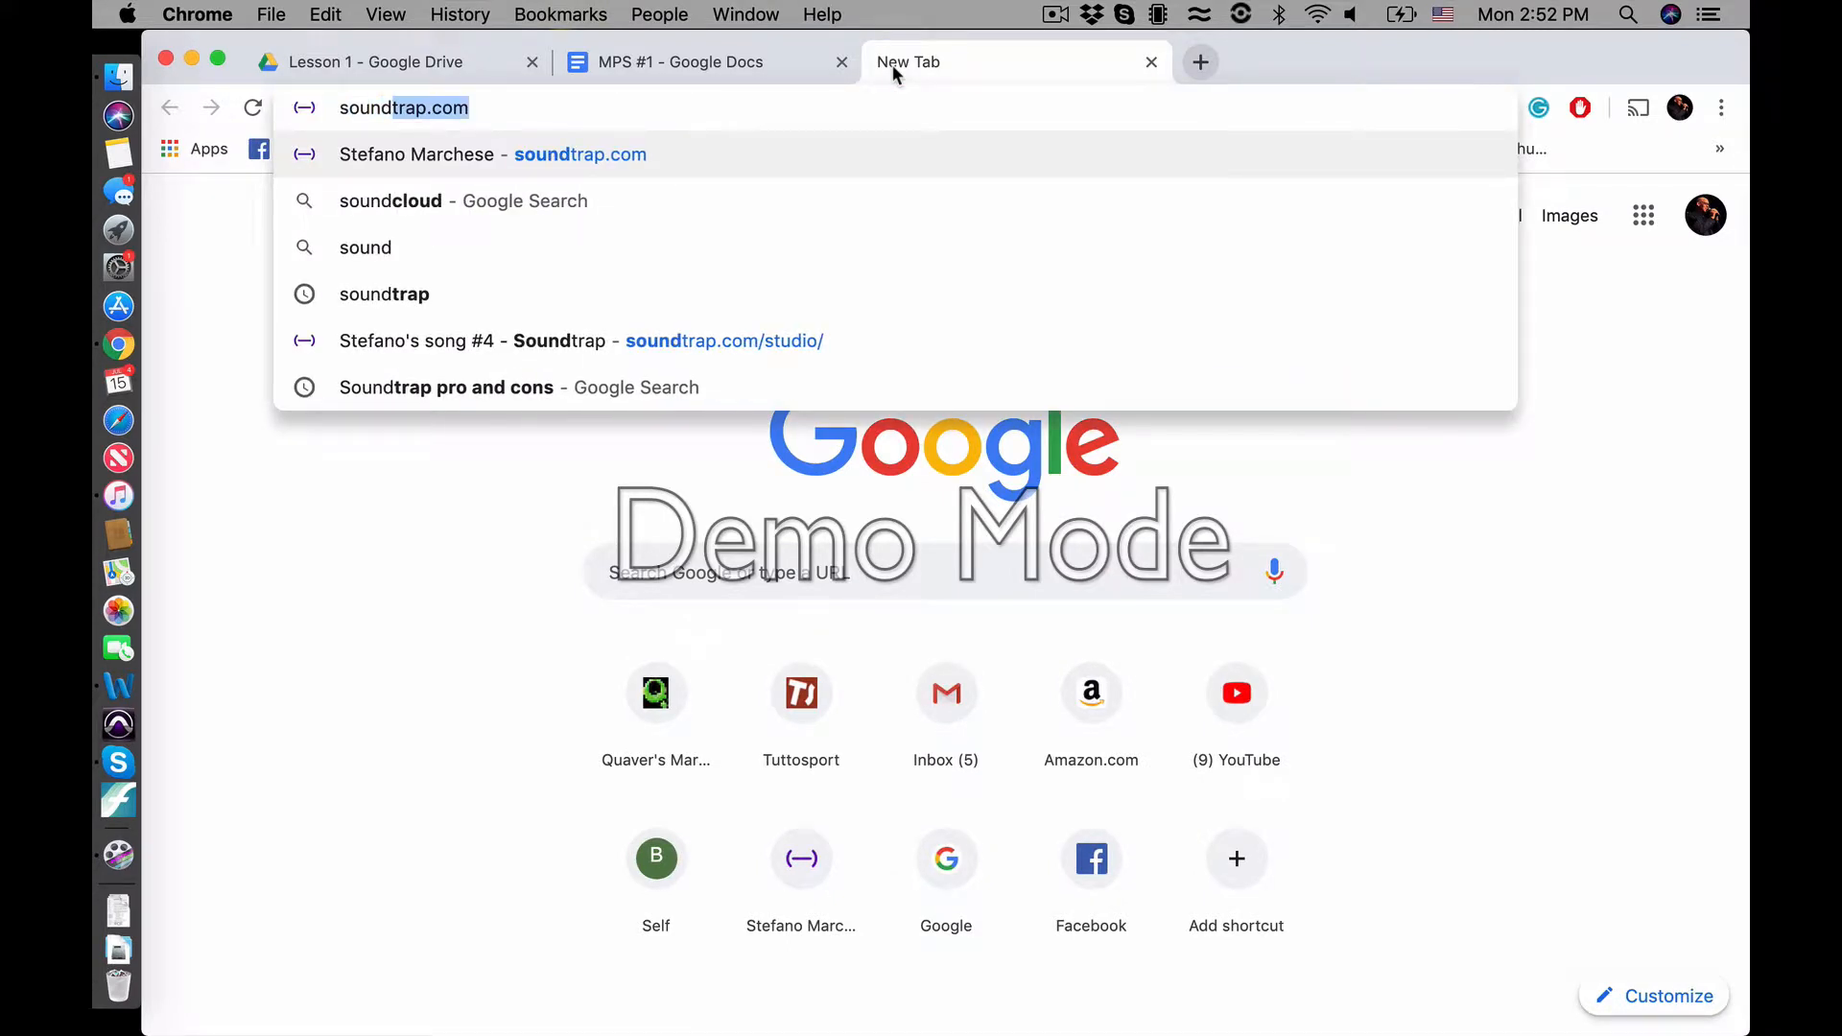
{"action": "type", "text": "trap.com"}
{"action": "key", "text": "Return"}
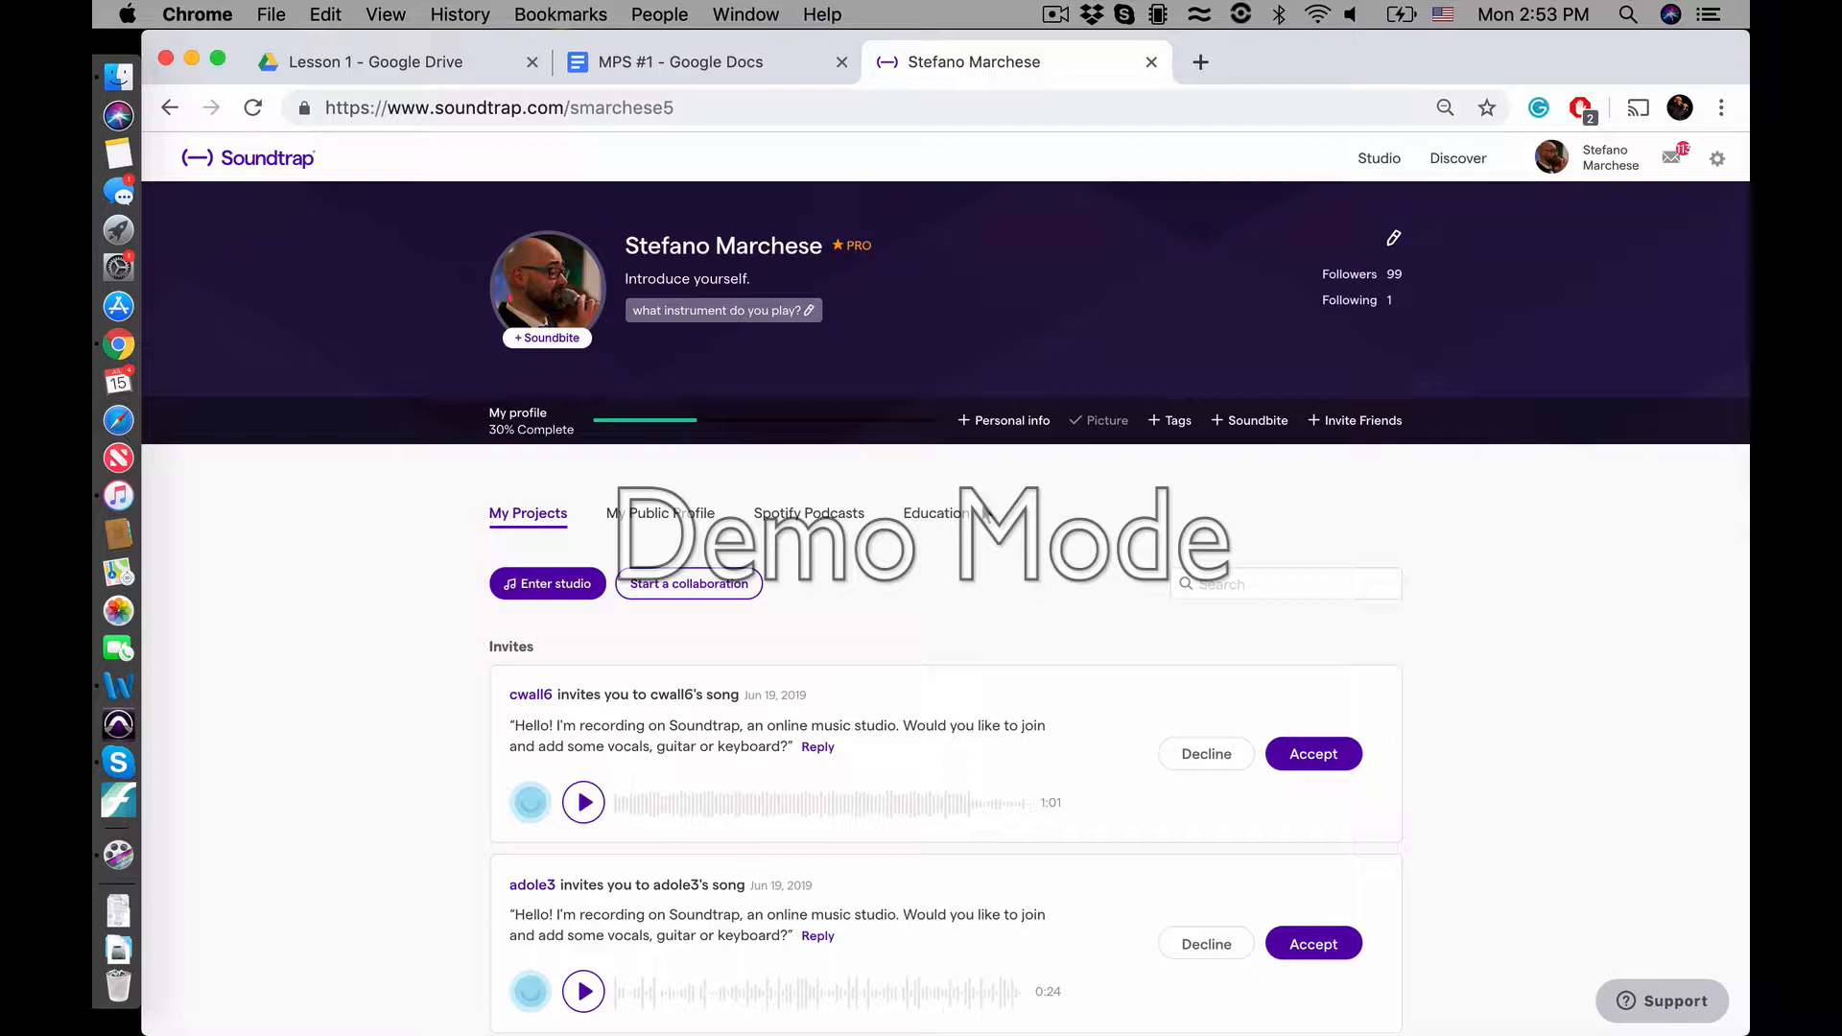
Enter the Soundtrap studio and delete the unsaved changes of the last project
{"action": "left_click", "coordinate": [572, 596]}
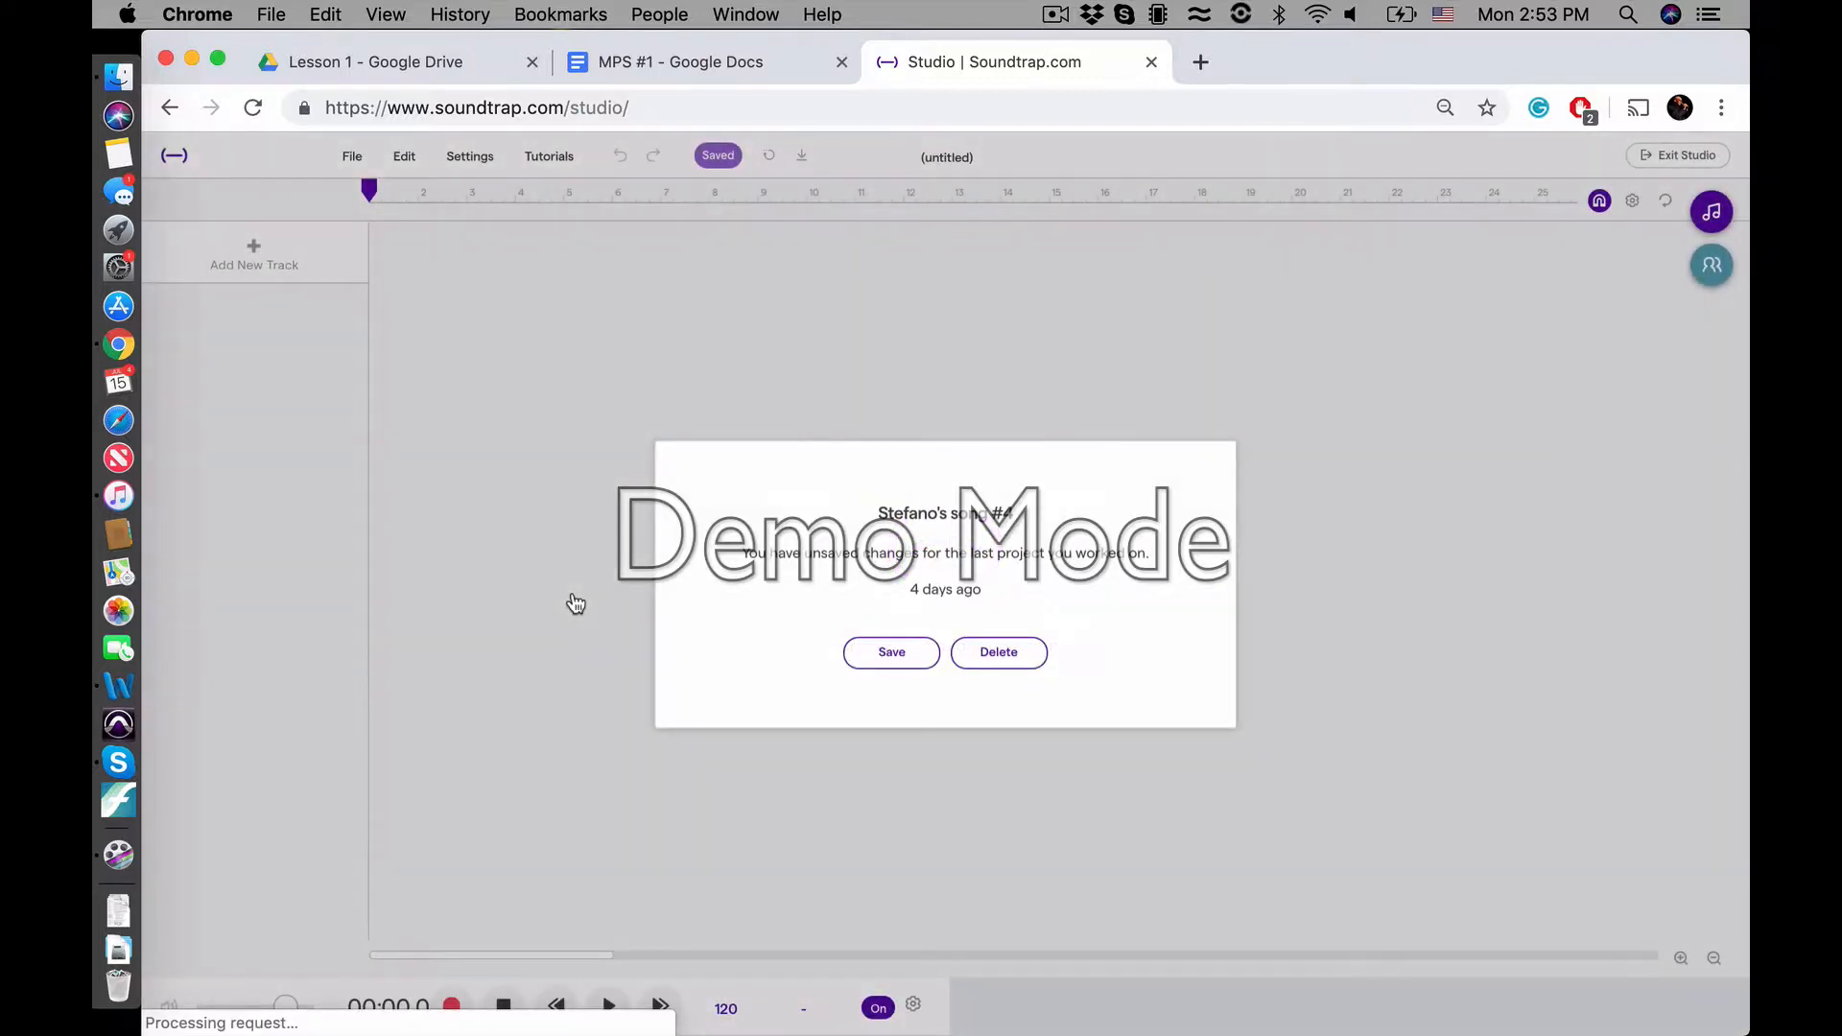
{"action": "left_click", "coordinate": [967, 657]}
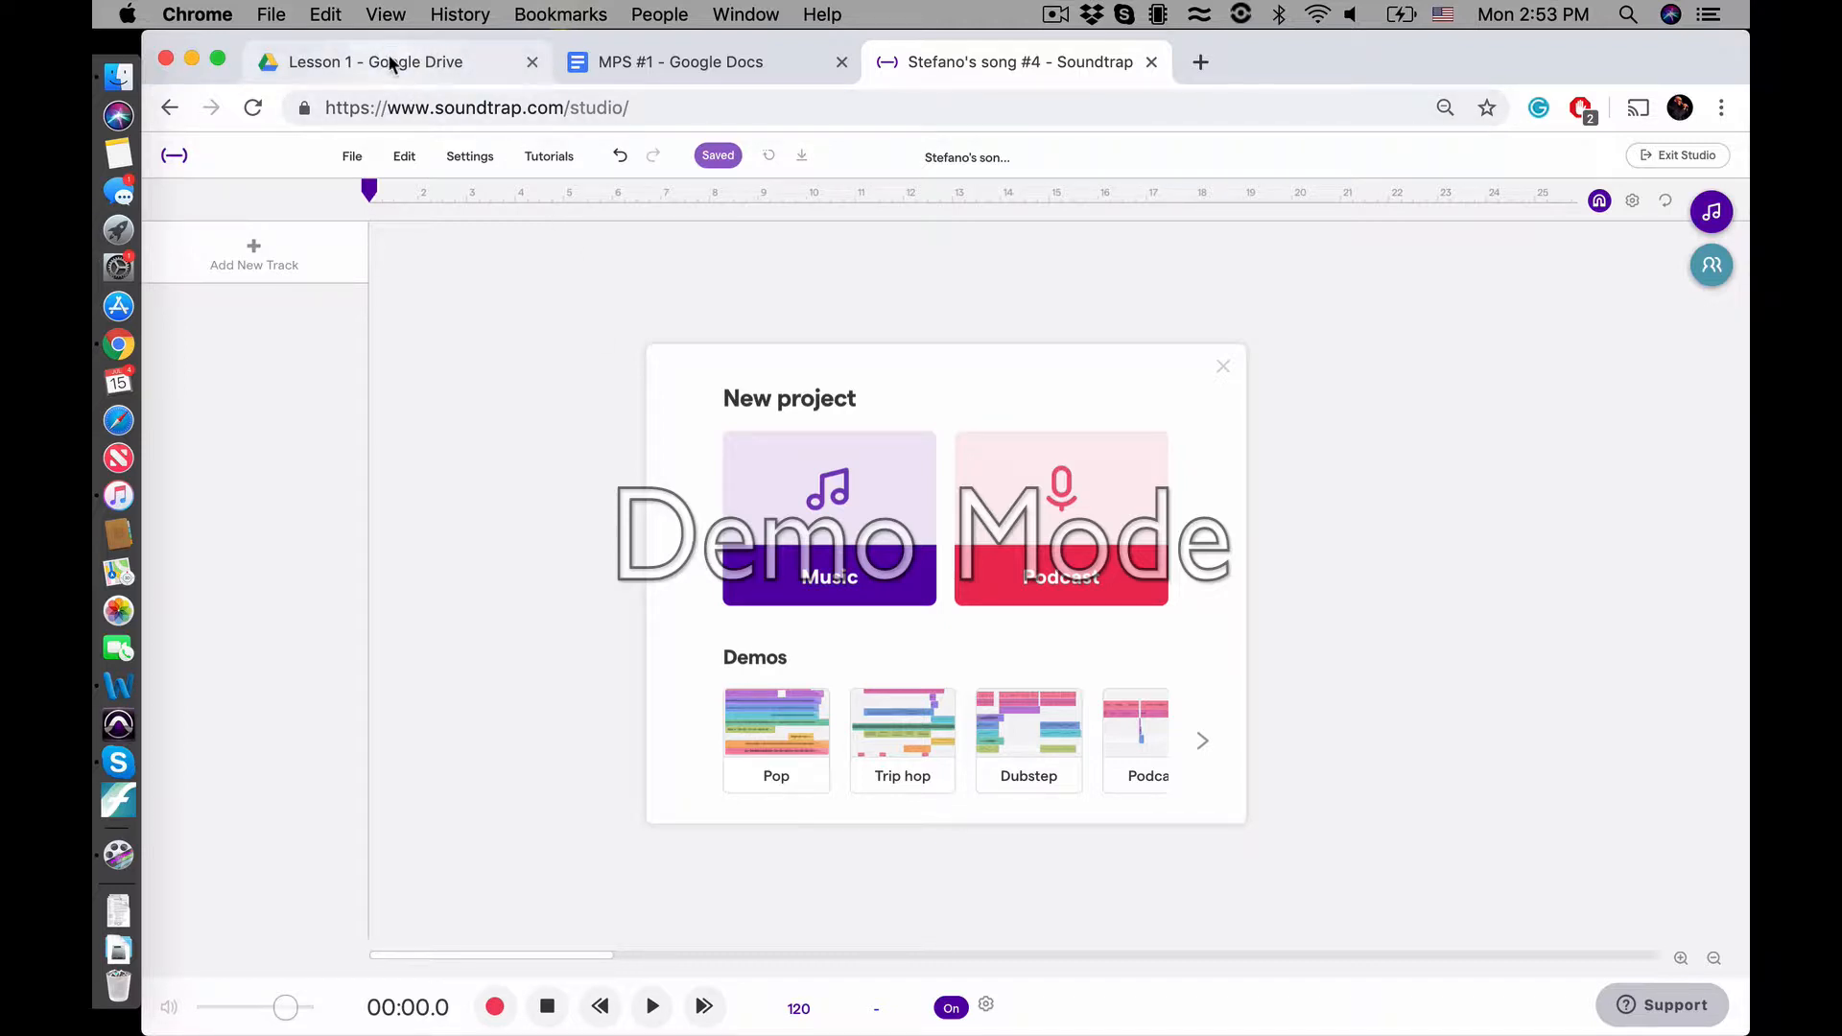
Revisit the lesson plan's Procedure section and open the MPS #1 - Anatomy of the Software handout from the Lesson 1 folder
{"action": "left_click", "coordinate": [687, 65]}
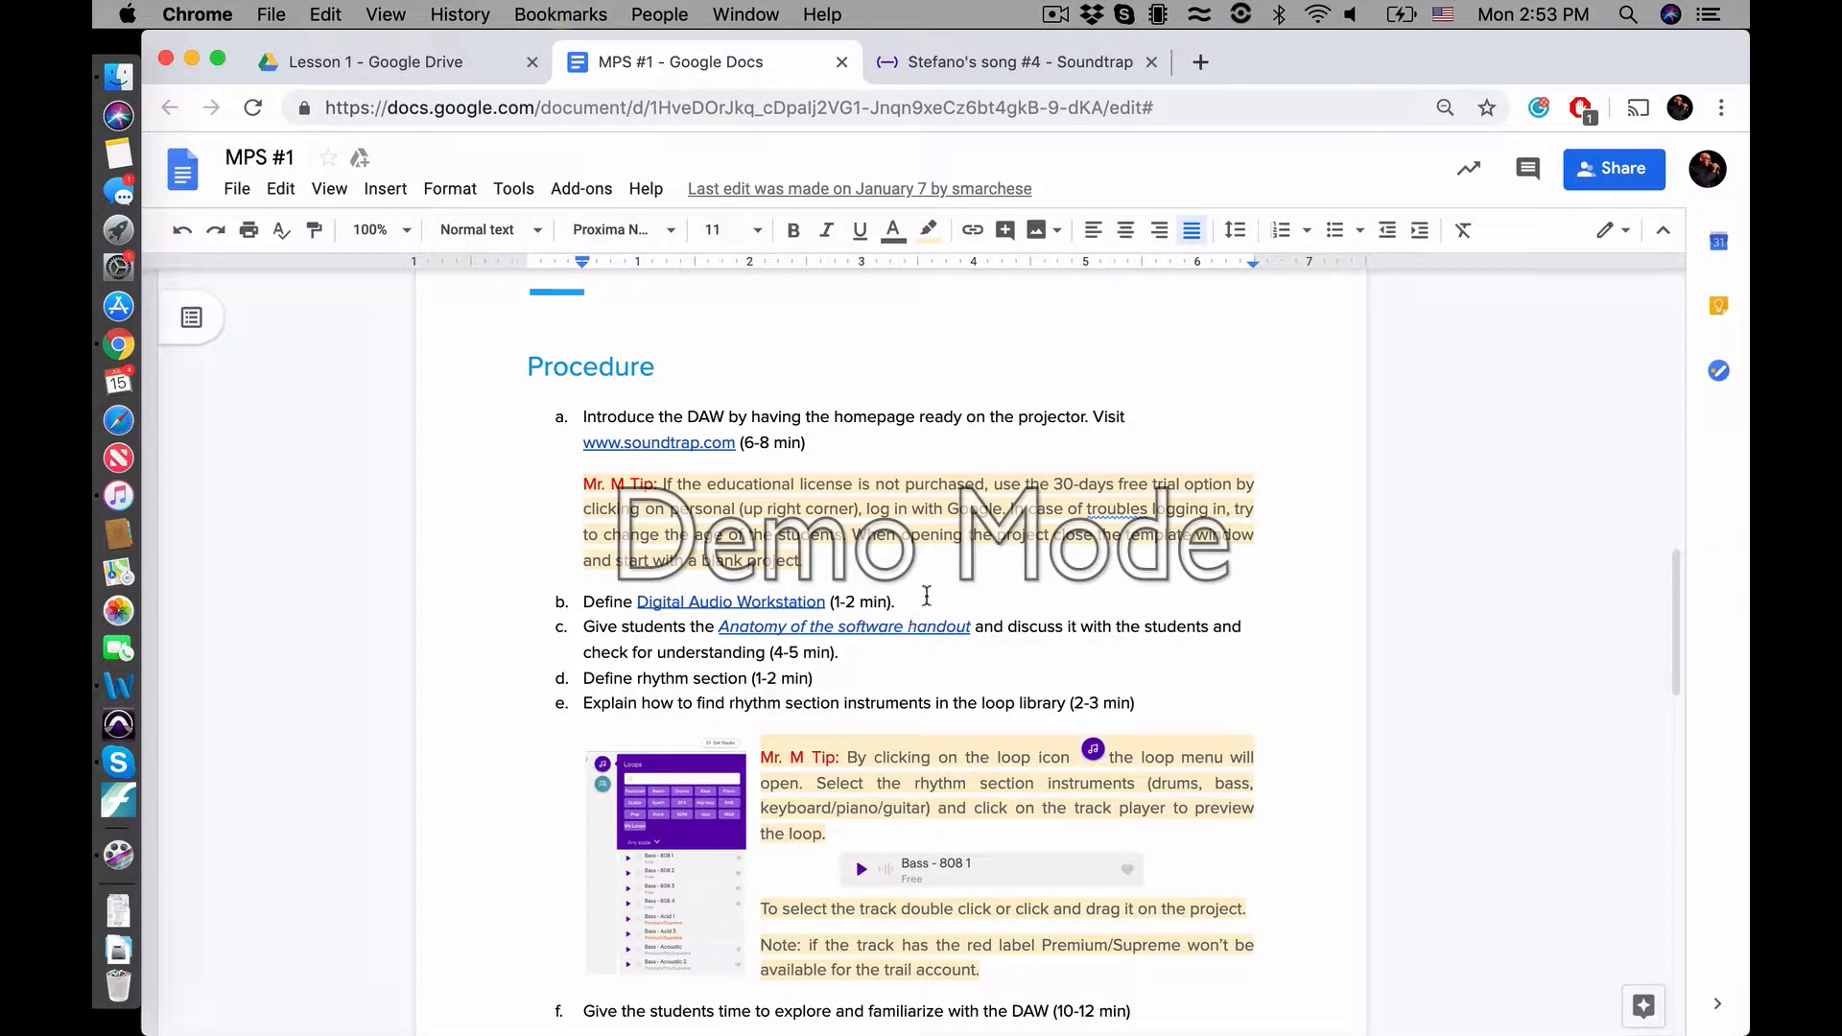
{"action": "scroll", "coordinate": [1027, 622], "scroll_direction": "down", "scroll_amount": 2}
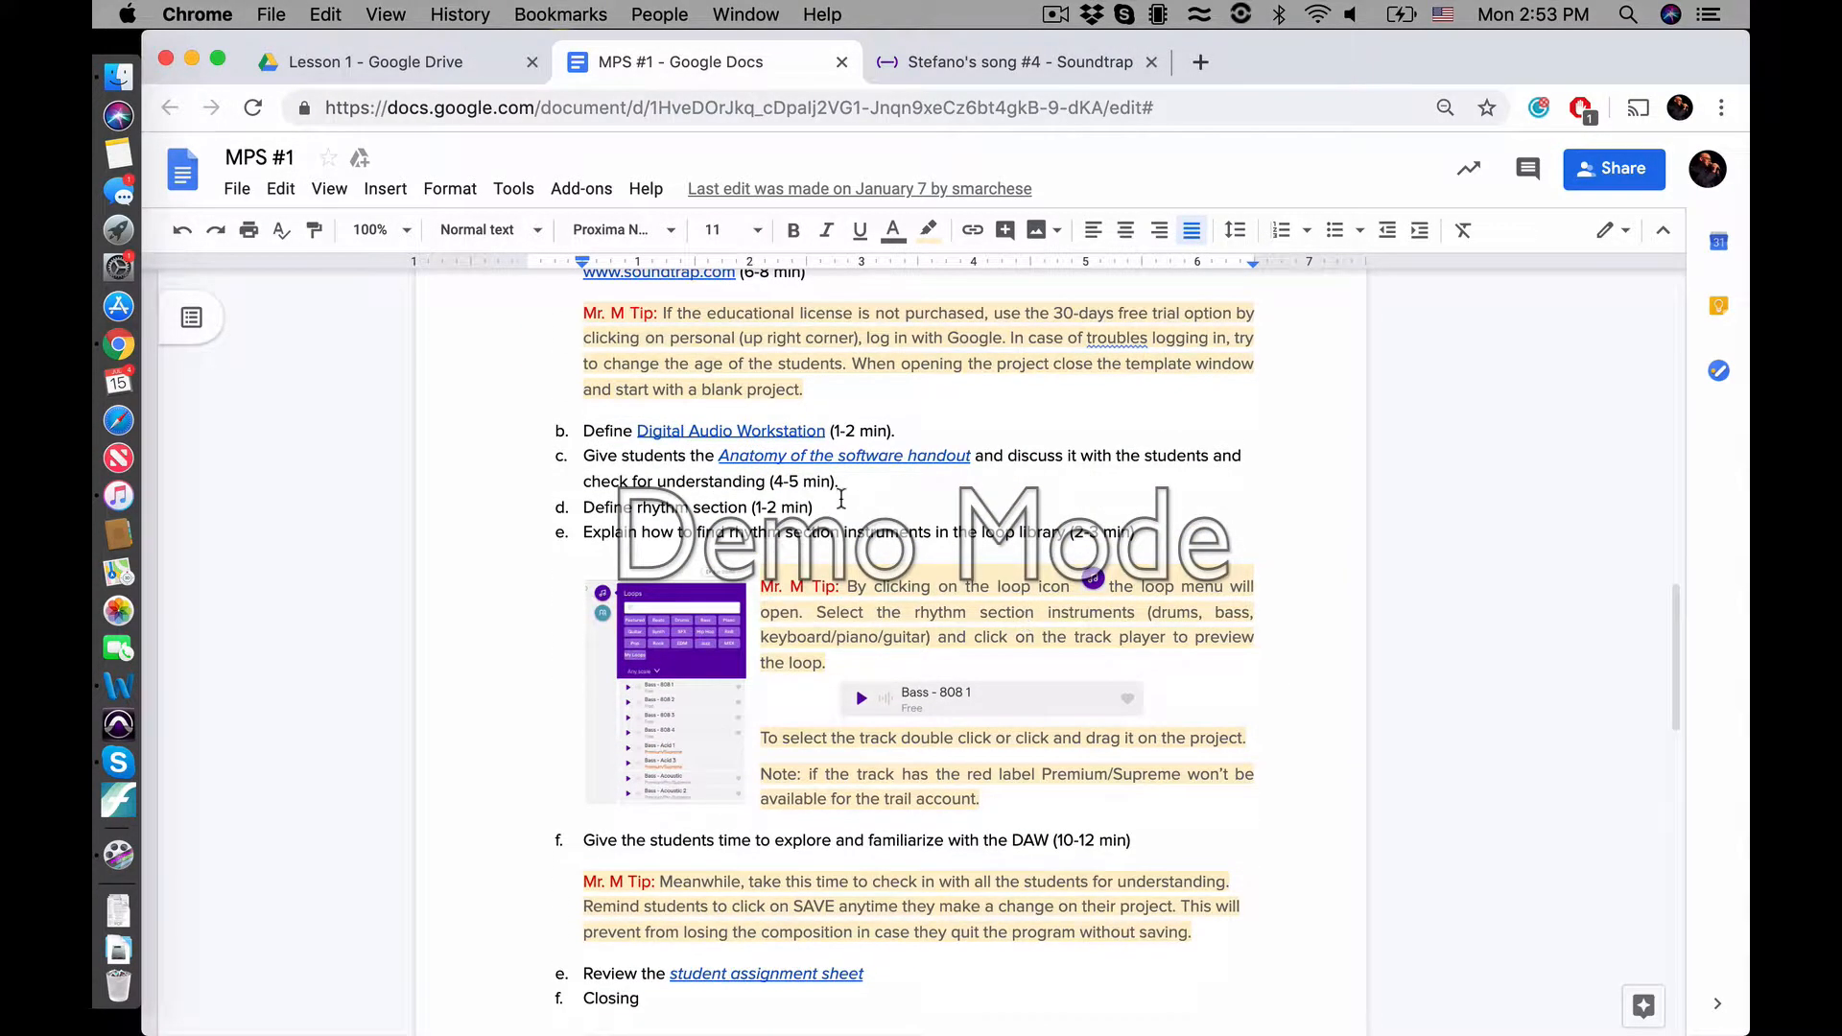
{"action": "left_click", "coordinate": [418, 60]}
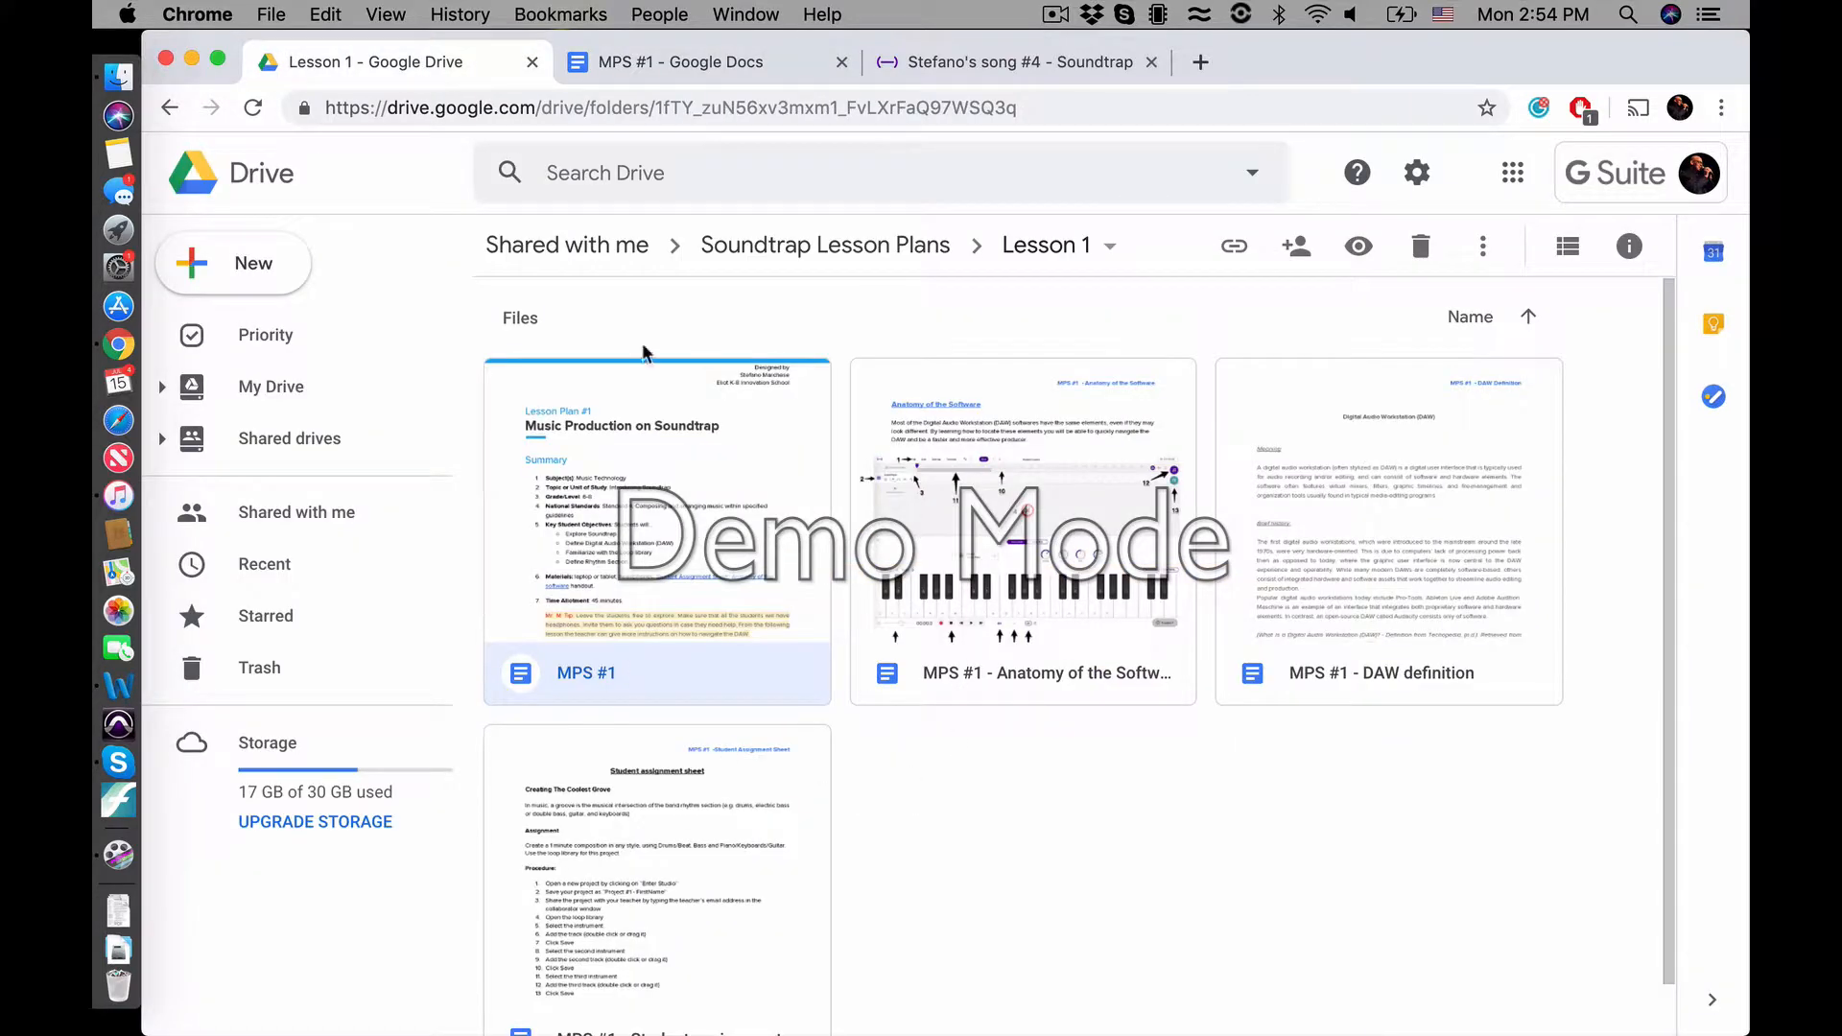
{"action": "scroll", "coordinate": [878, 722], "scroll_direction": "down", "scroll_amount": 1}
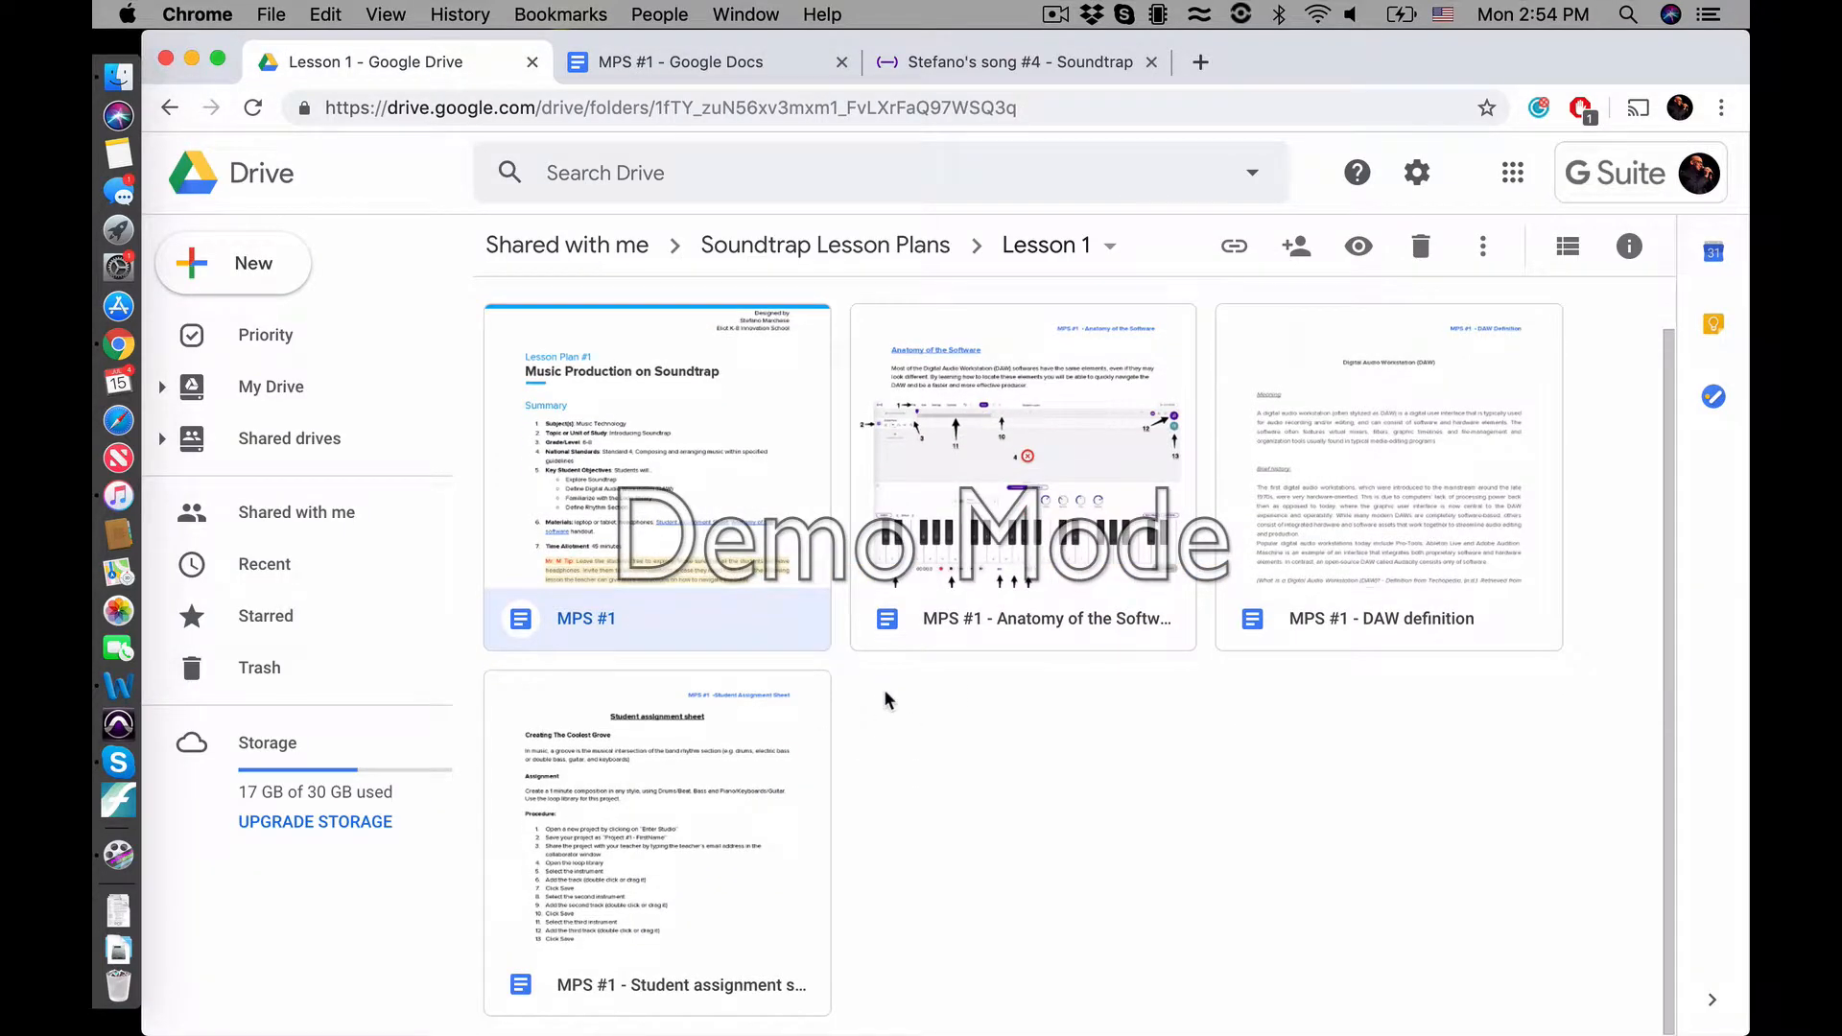
{"action": "double_click", "coordinate": [1034, 451]}
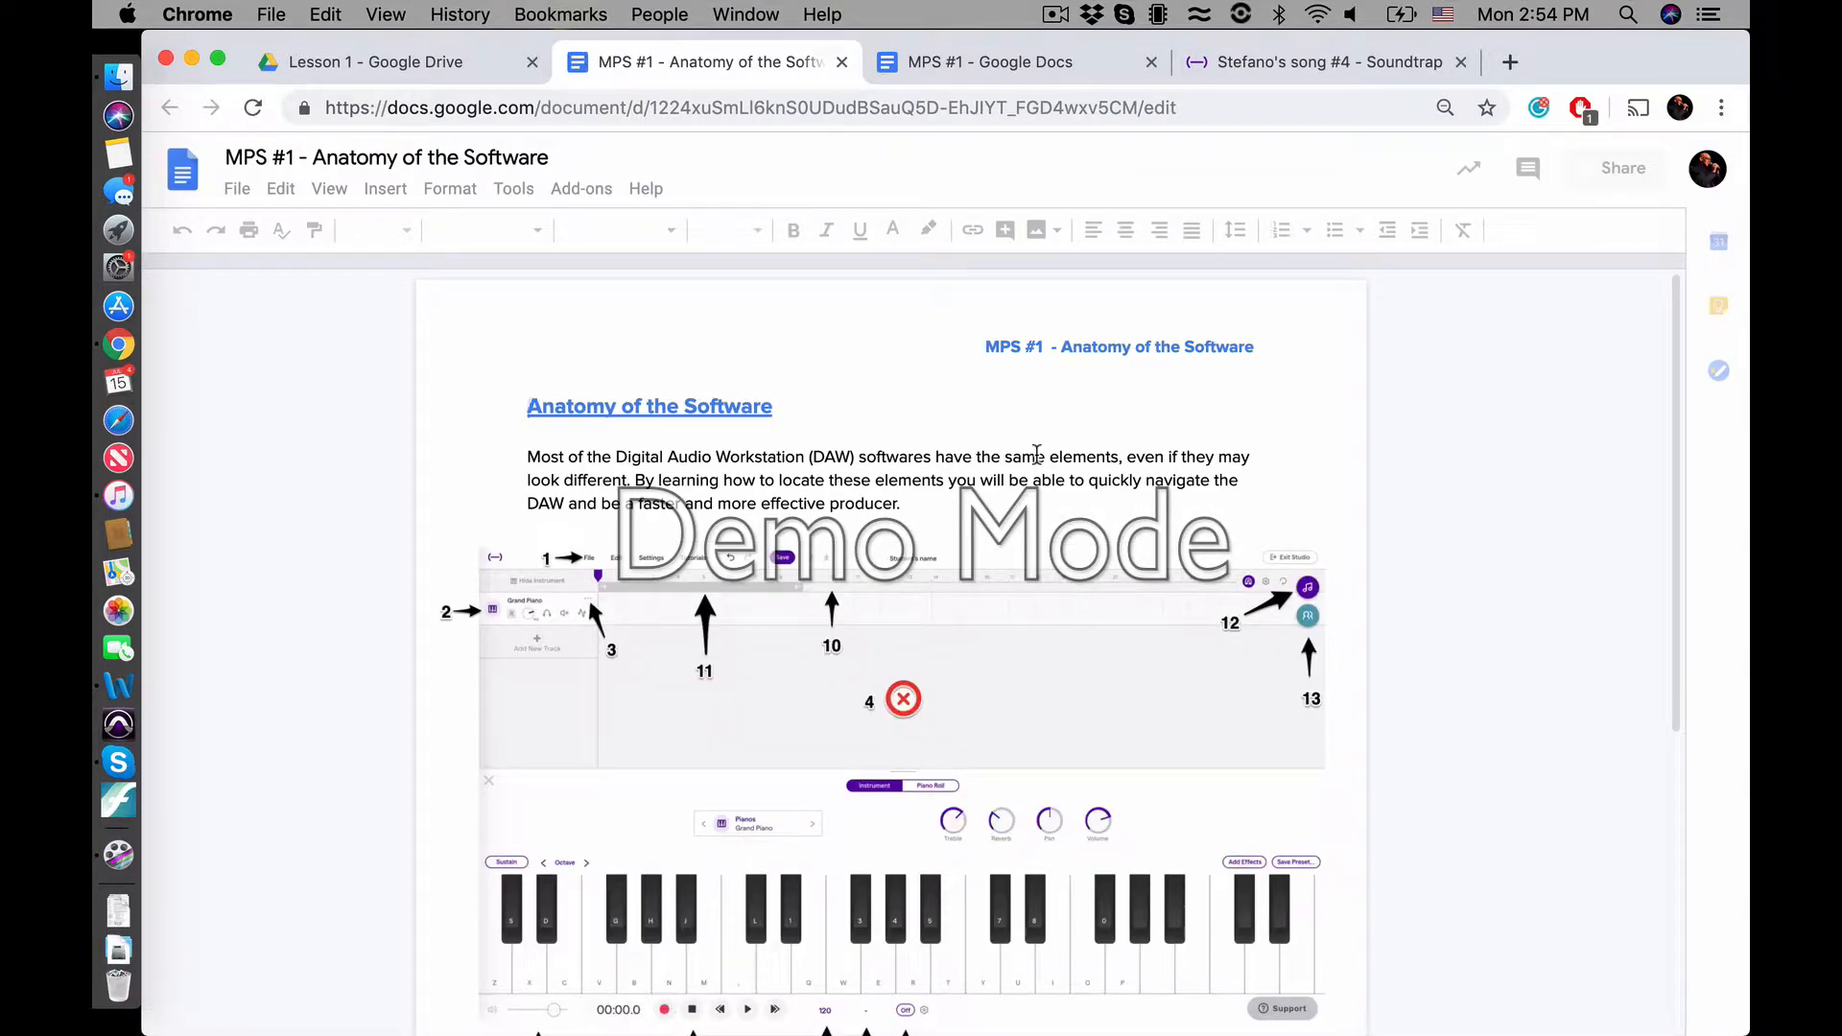
Examine the handout's numbered Soundtrap studio diagram against the legend naming each element
{"action": "scroll", "coordinate": [1036, 453], "scroll_direction": "down", "scroll_amount": 3}
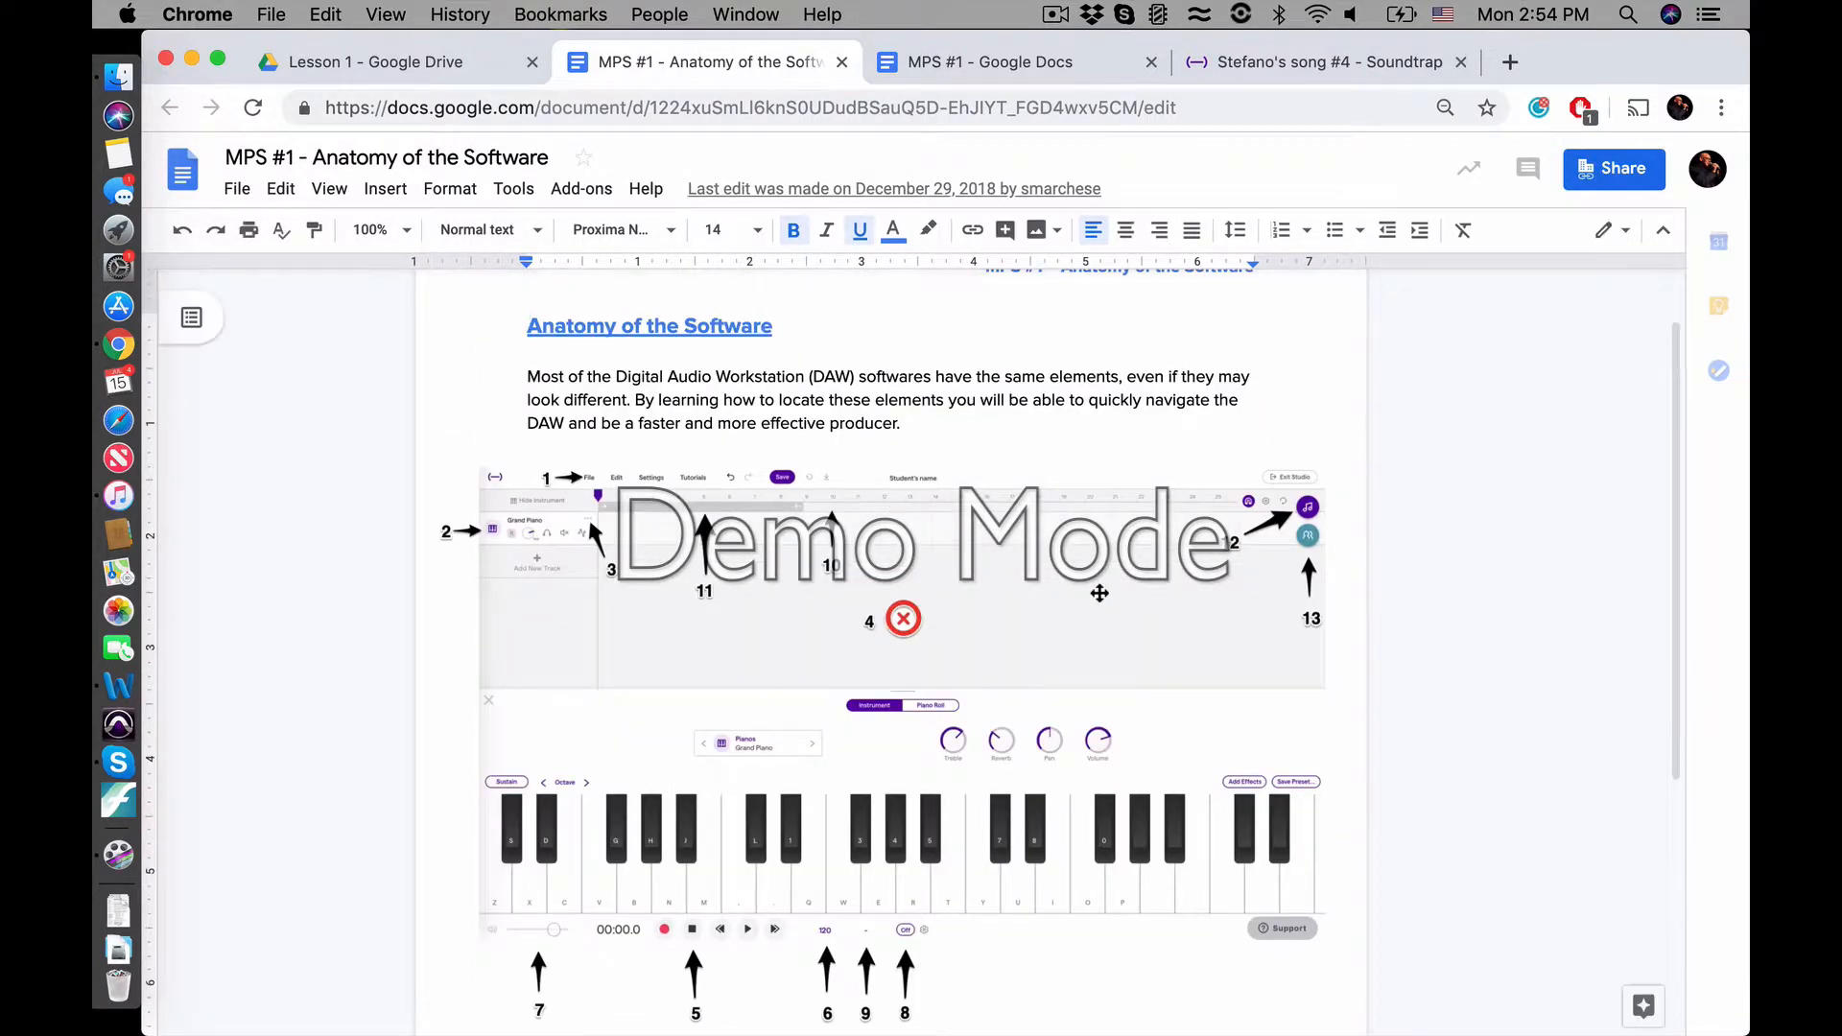
{"action": "scroll", "coordinate": [1102, 588], "scroll_direction": "down", "scroll_amount": 5}
{"action": "scroll", "coordinate": [1099, 592], "scroll_direction": "up", "scroll_amount": 5}
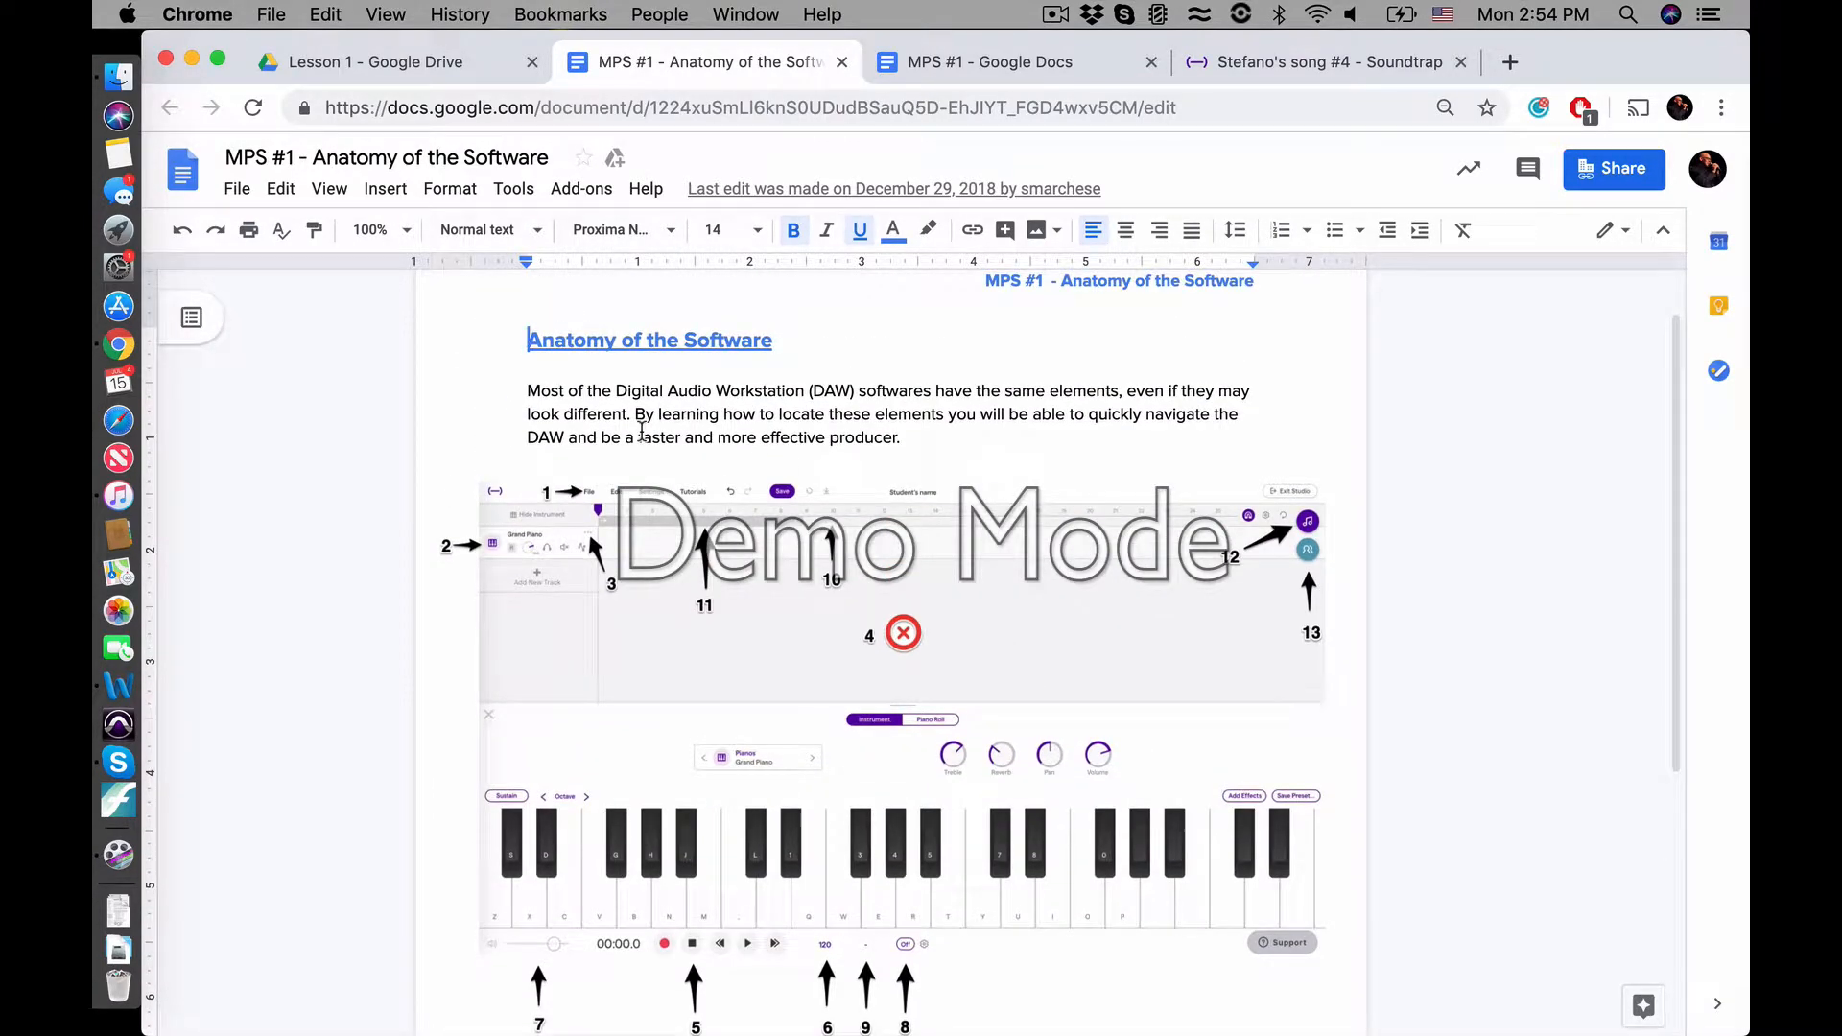
{"action": "scroll", "coordinate": [575, 543], "scroll_direction": "down", "scroll_amount": 3}
{"action": "scroll", "coordinate": [574, 543], "scroll_direction": "down", "scroll_amount": 6}
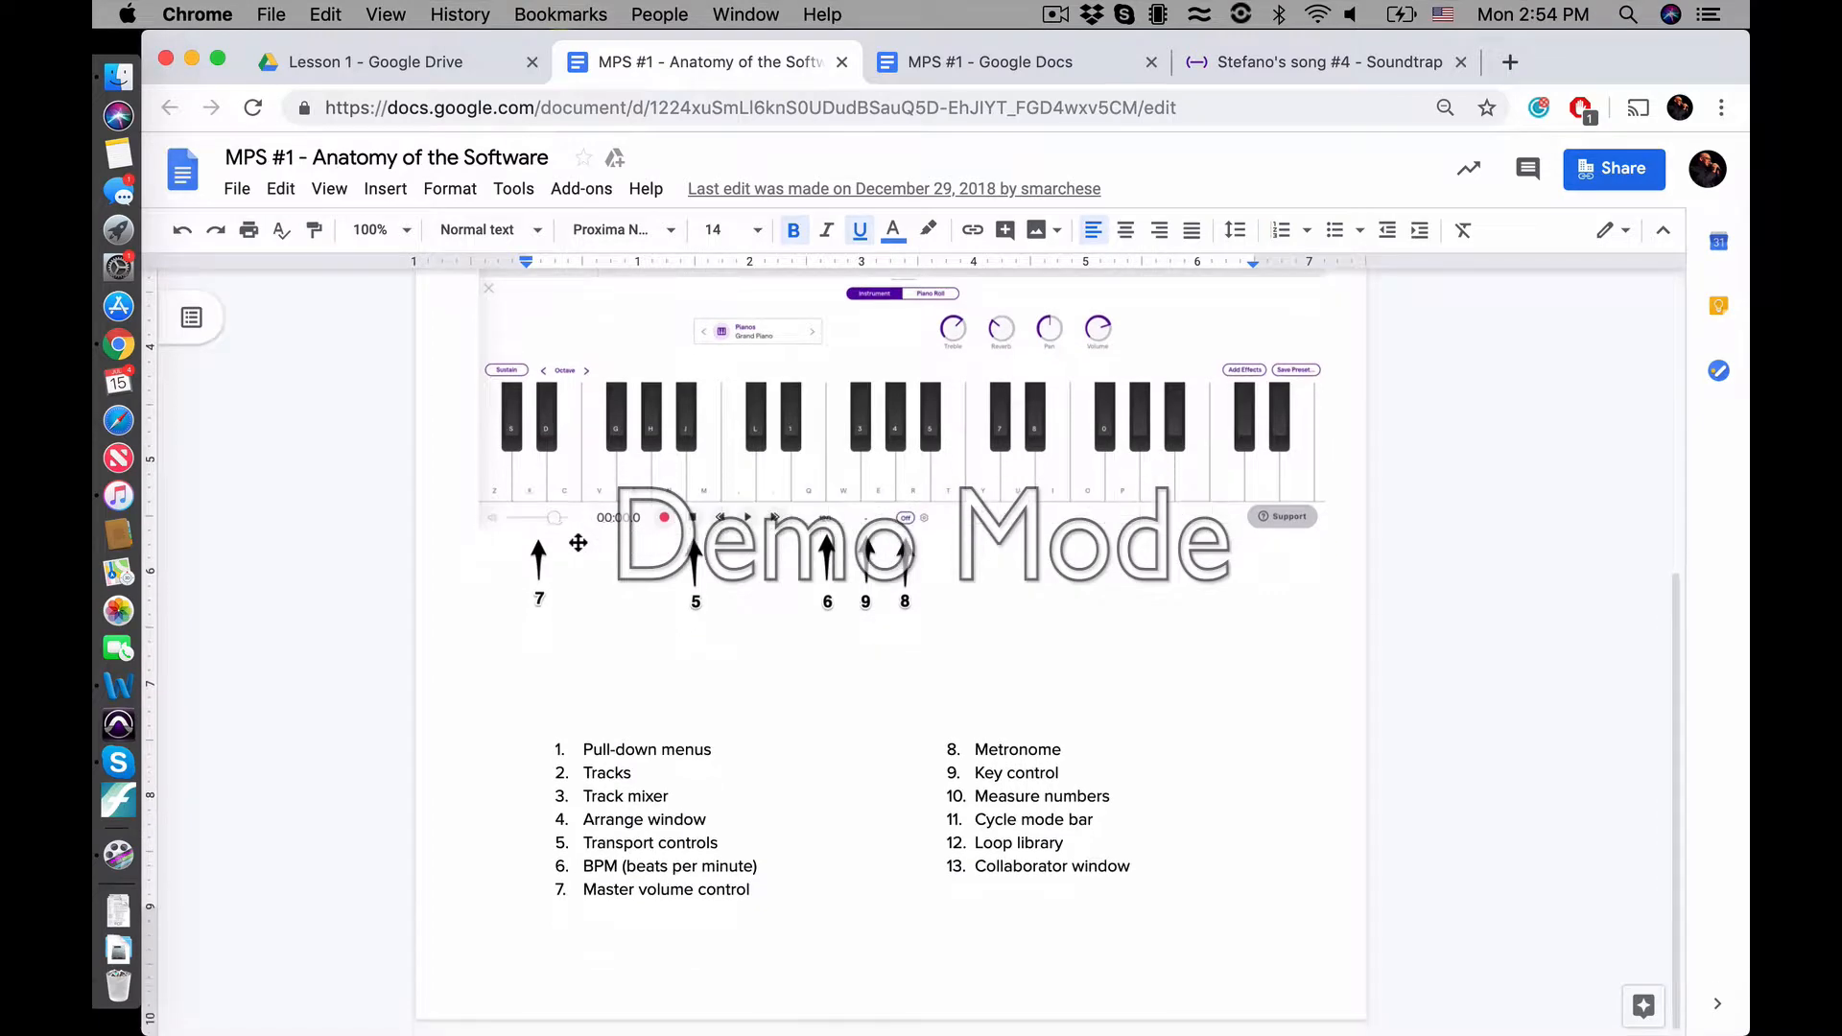
{"action": "scroll", "coordinate": [669, 690], "scroll_direction": "up", "scroll_amount": 7}
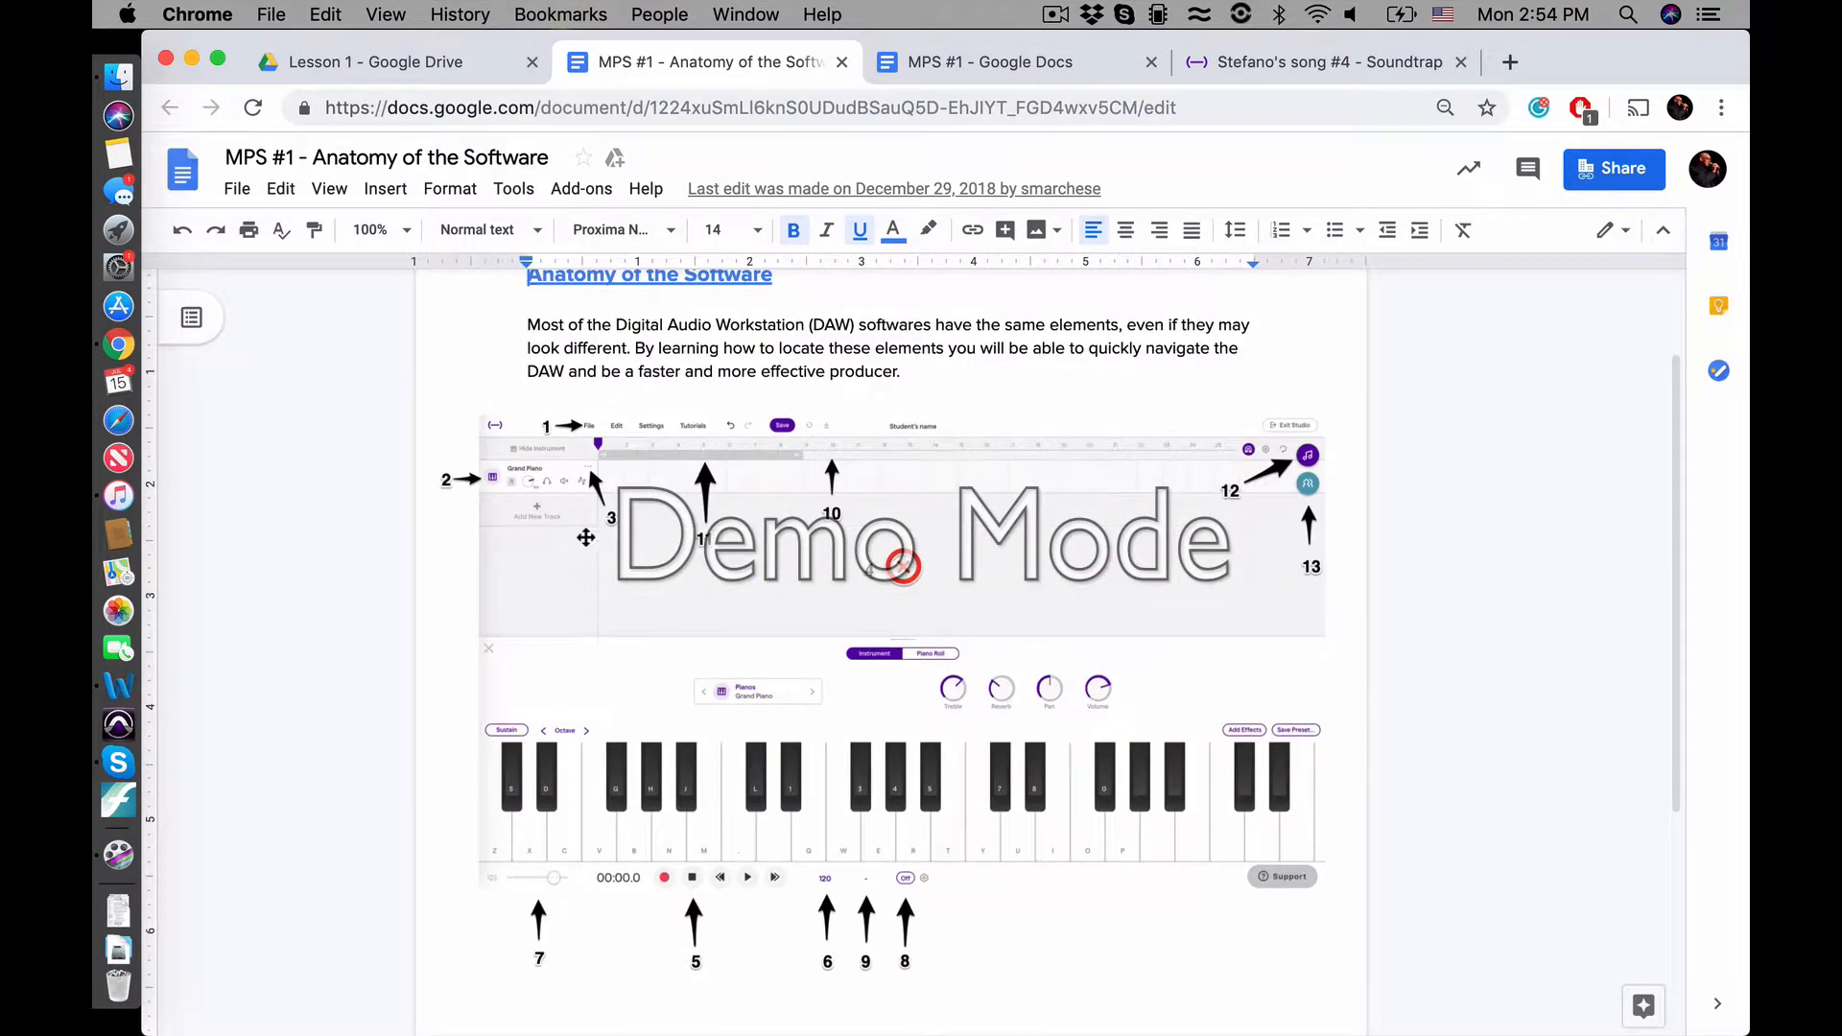
{"action": "scroll", "coordinate": [664, 615], "scroll_direction": "down", "scroll_amount": 4}
{"action": "scroll", "coordinate": [664, 615], "scroll_direction": "down", "scroll_amount": 4}
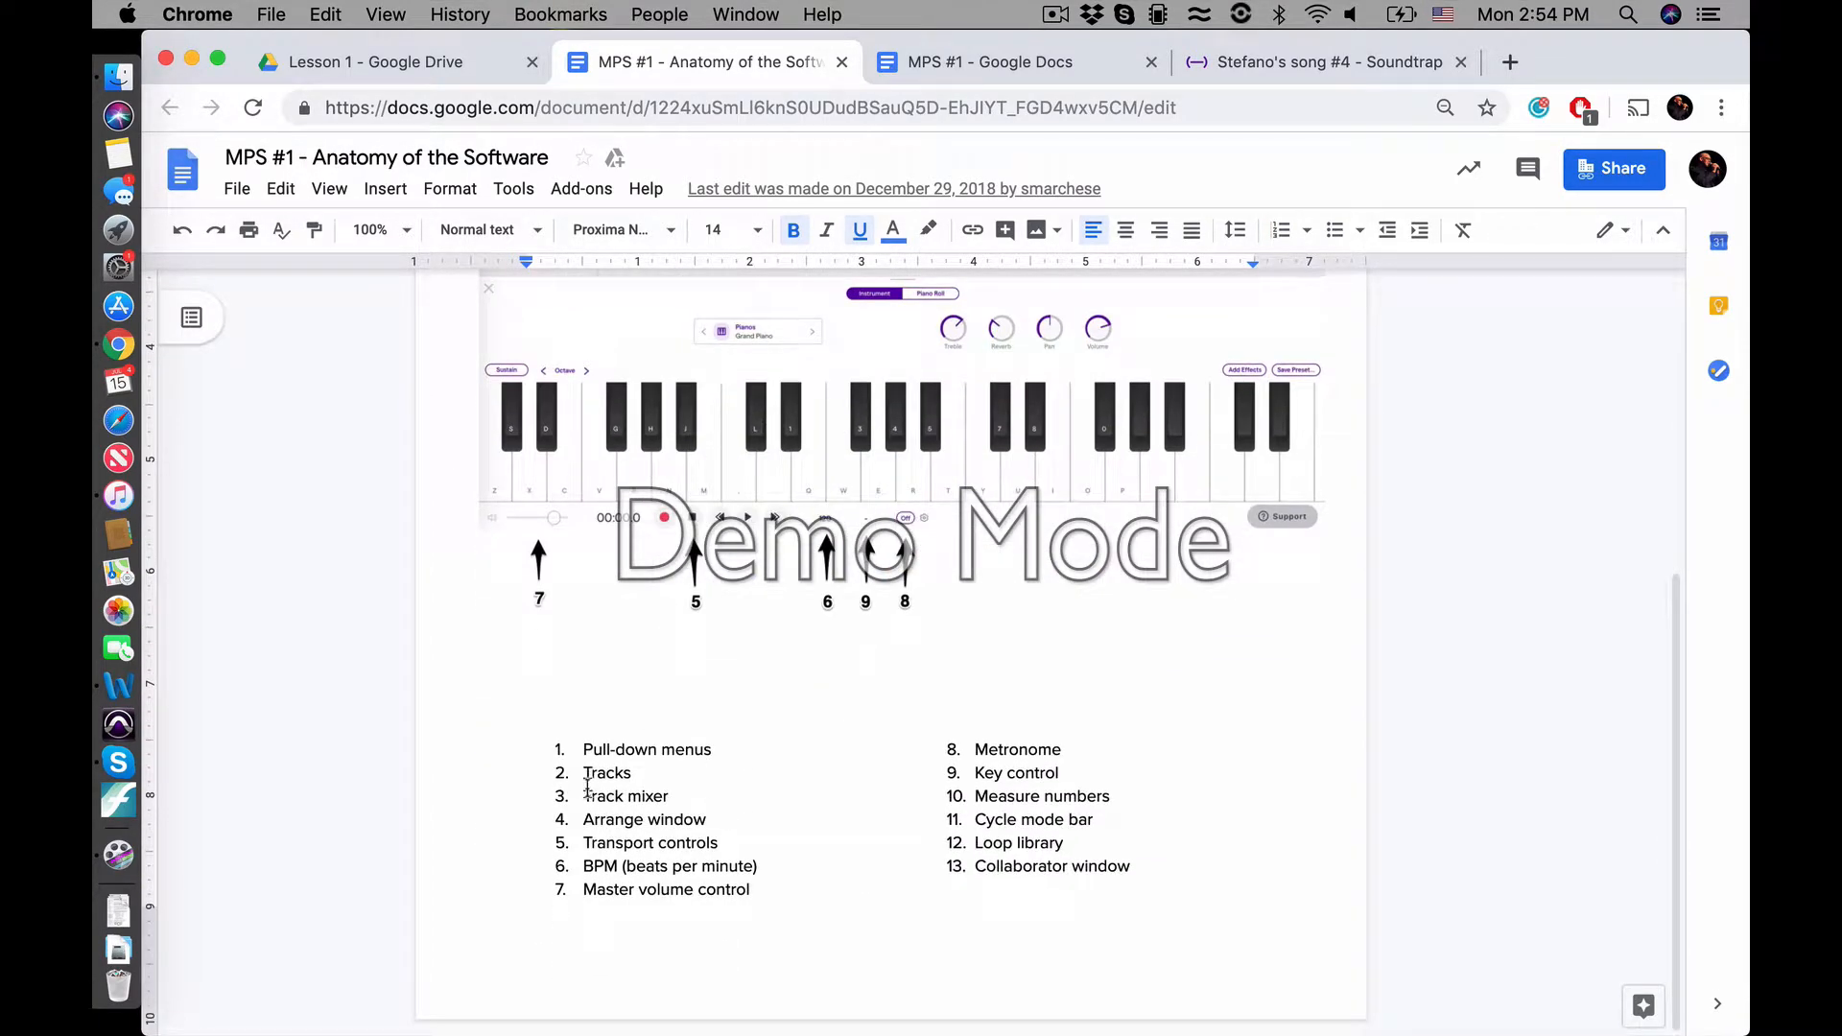
{"action": "scroll", "coordinate": [755, 759], "scroll_direction": "up", "scroll_amount": 7}
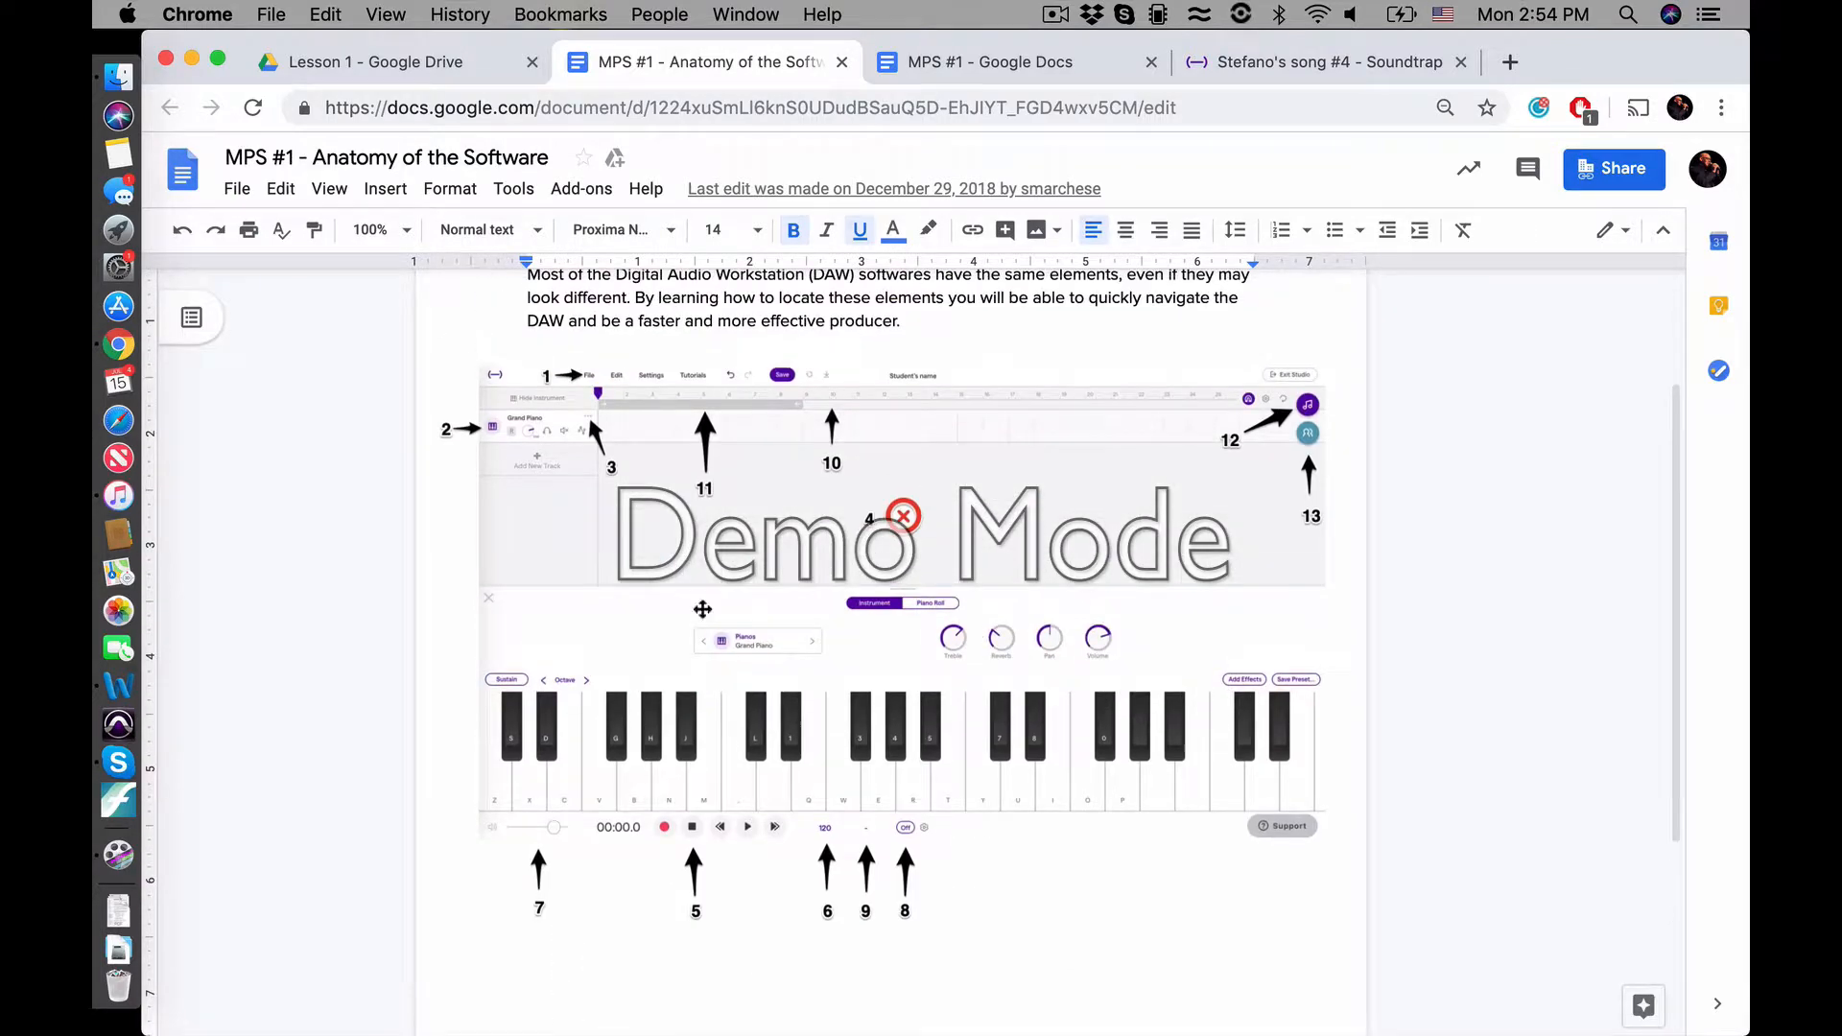
{"action": "scroll", "coordinate": [697, 675], "scroll_direction": "down", "scroll_amount": 7}
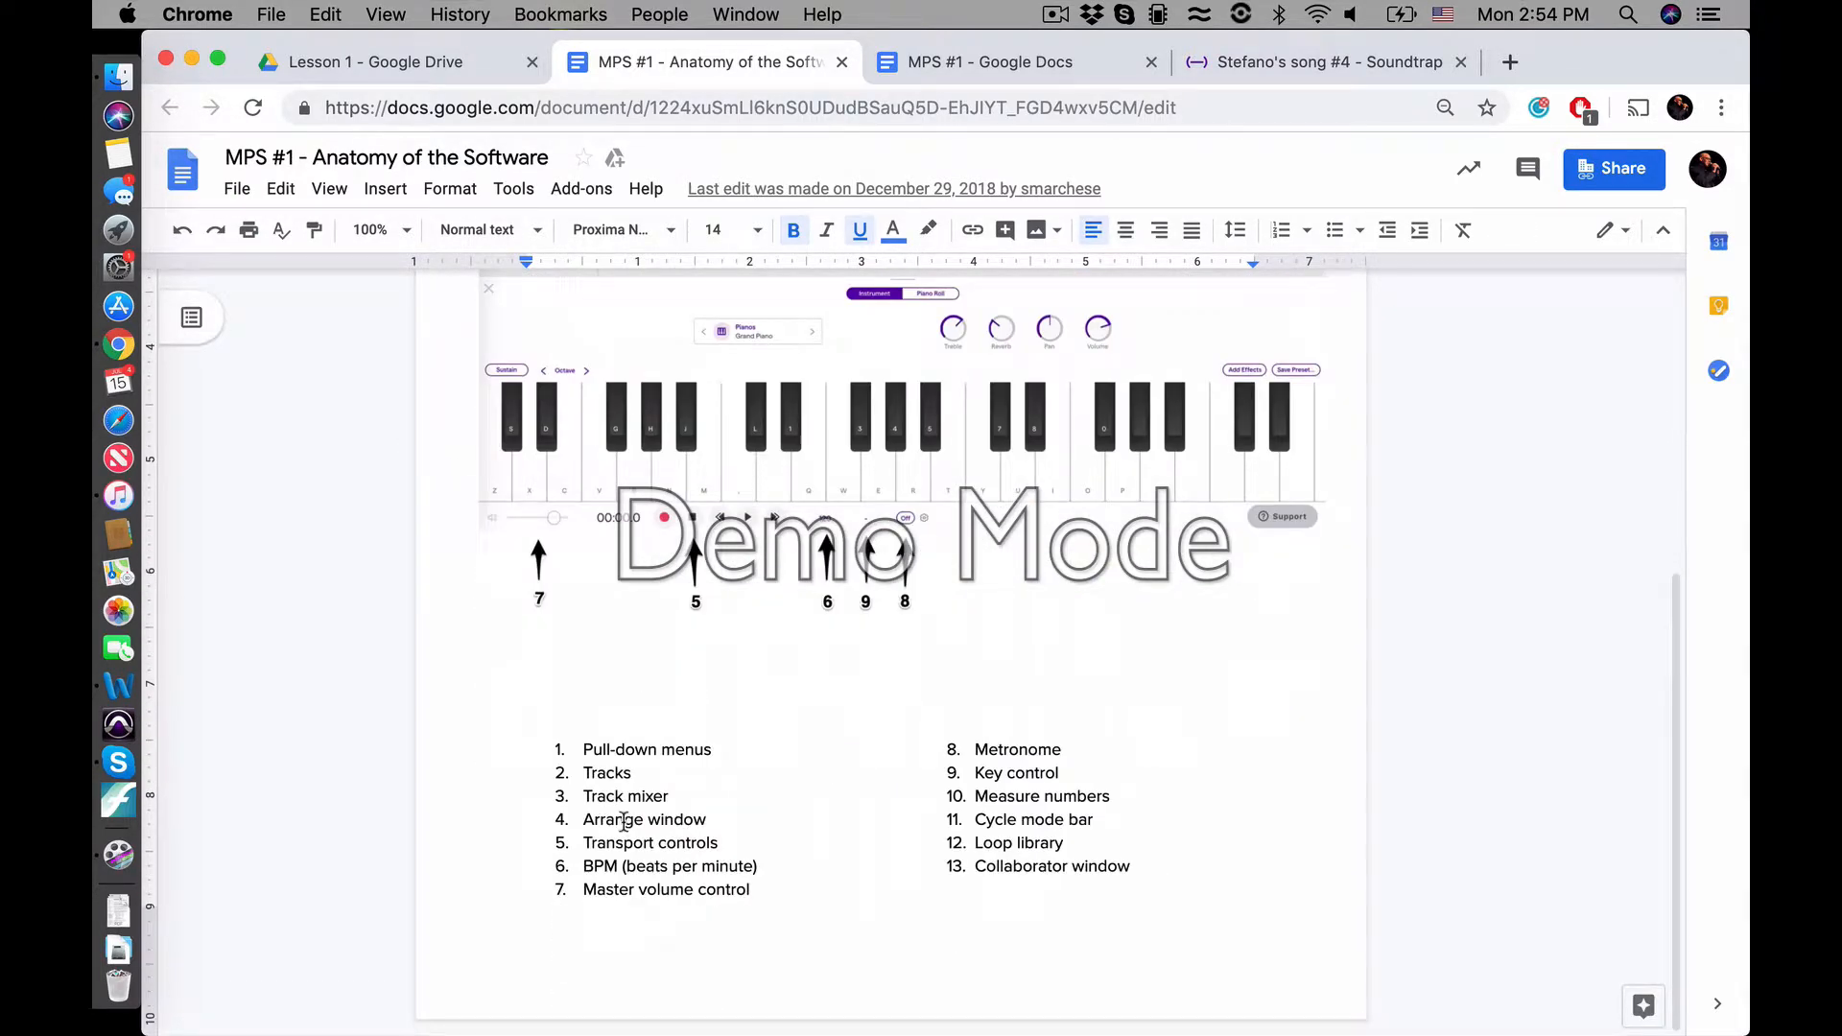
{"action": "scroll", "coordinate": [581, 619], "scroll_direction": "up", "scroll_amount": 11}
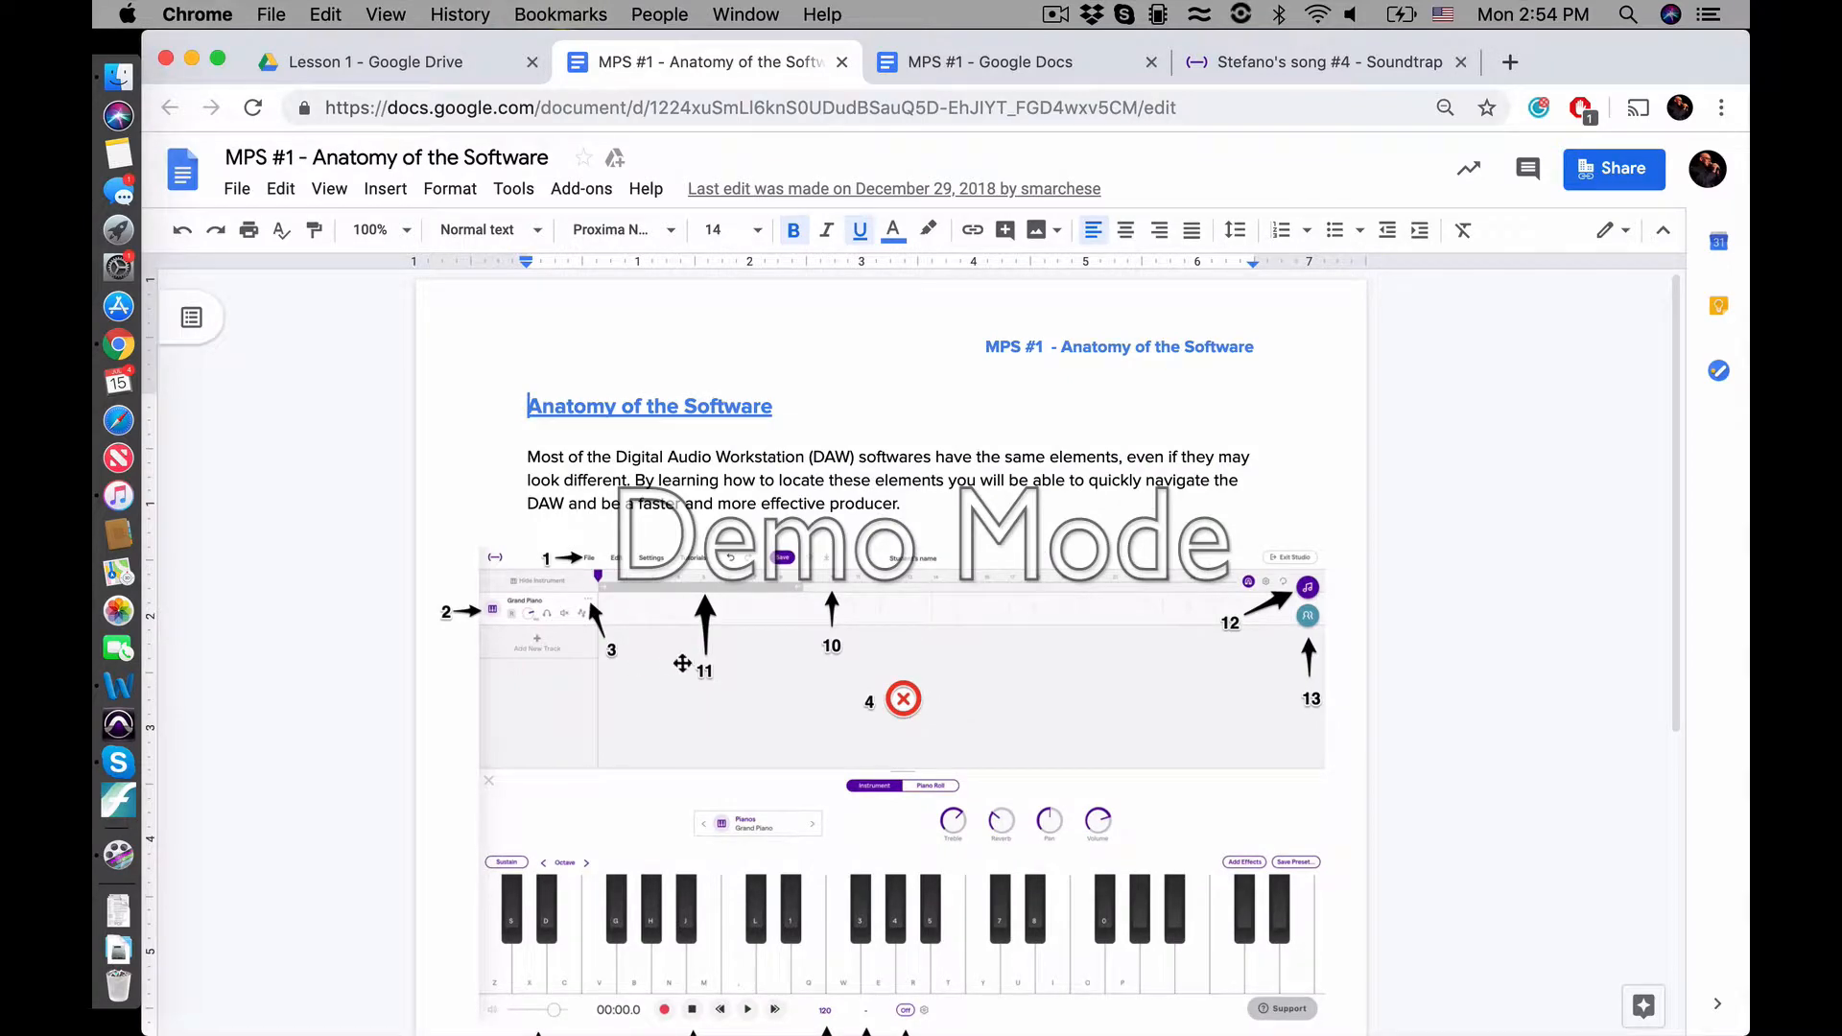
Compare the numbered arrows around the handout's studio picture with the list of software elements beneath it
{"action": "scroll", "coordinate": [867, 583], "scroll_direction": "down", "scroll_amount": 4}
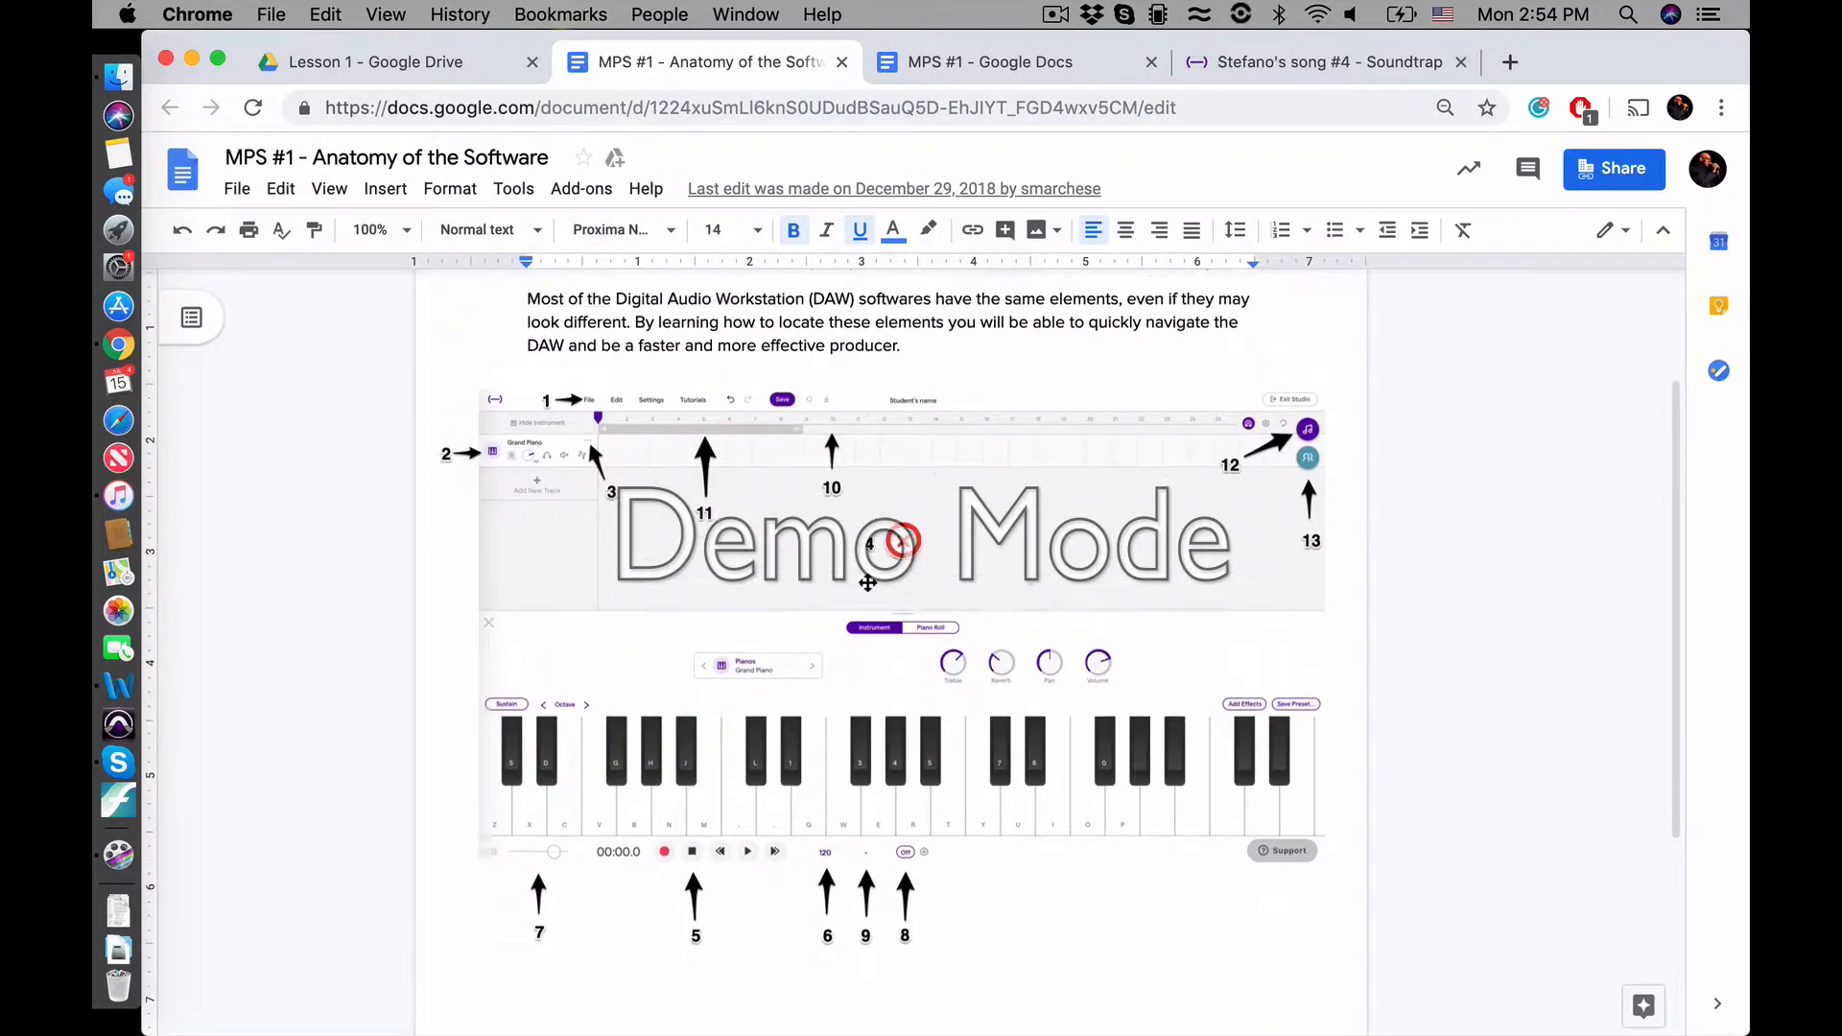
{"action": "scroll", "coordinate": [867, 584], "scroll_direction": "up", "scroll_amount": 4}
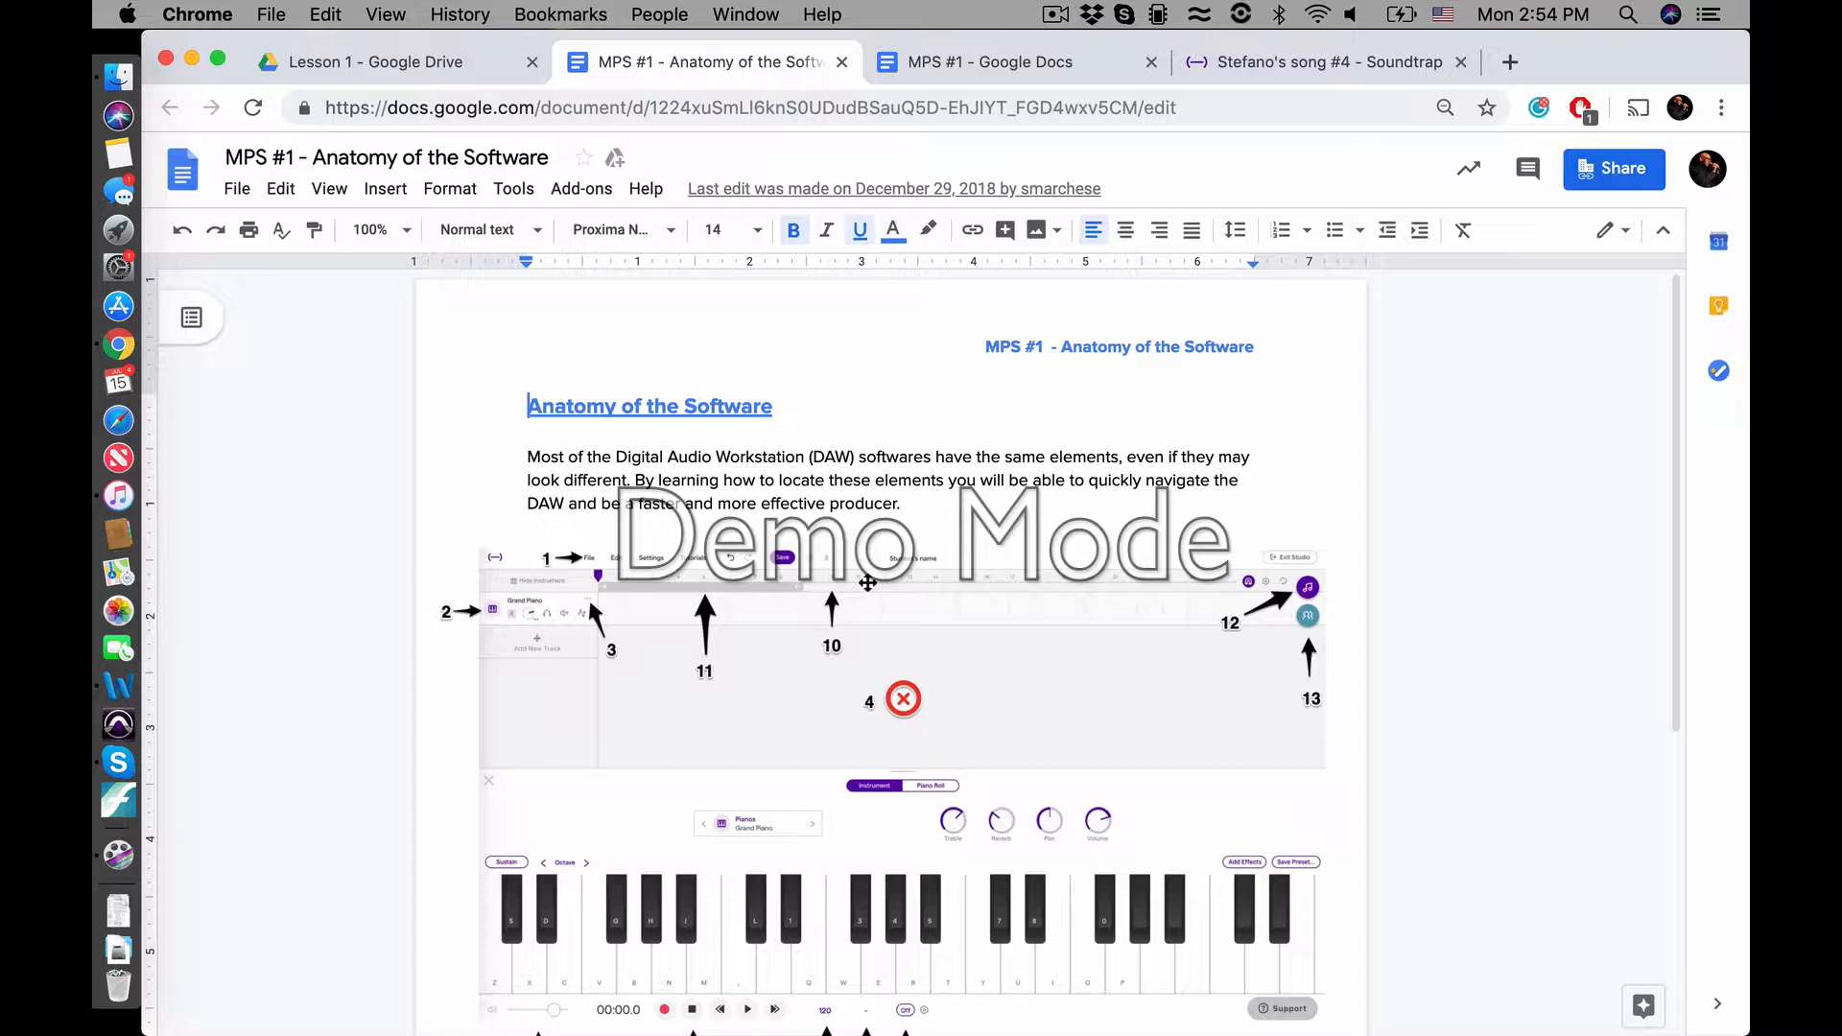
{"action": "scroll", "coordinate": [969, 765], "scroll_direction": "down", "scroll_amount": 3}
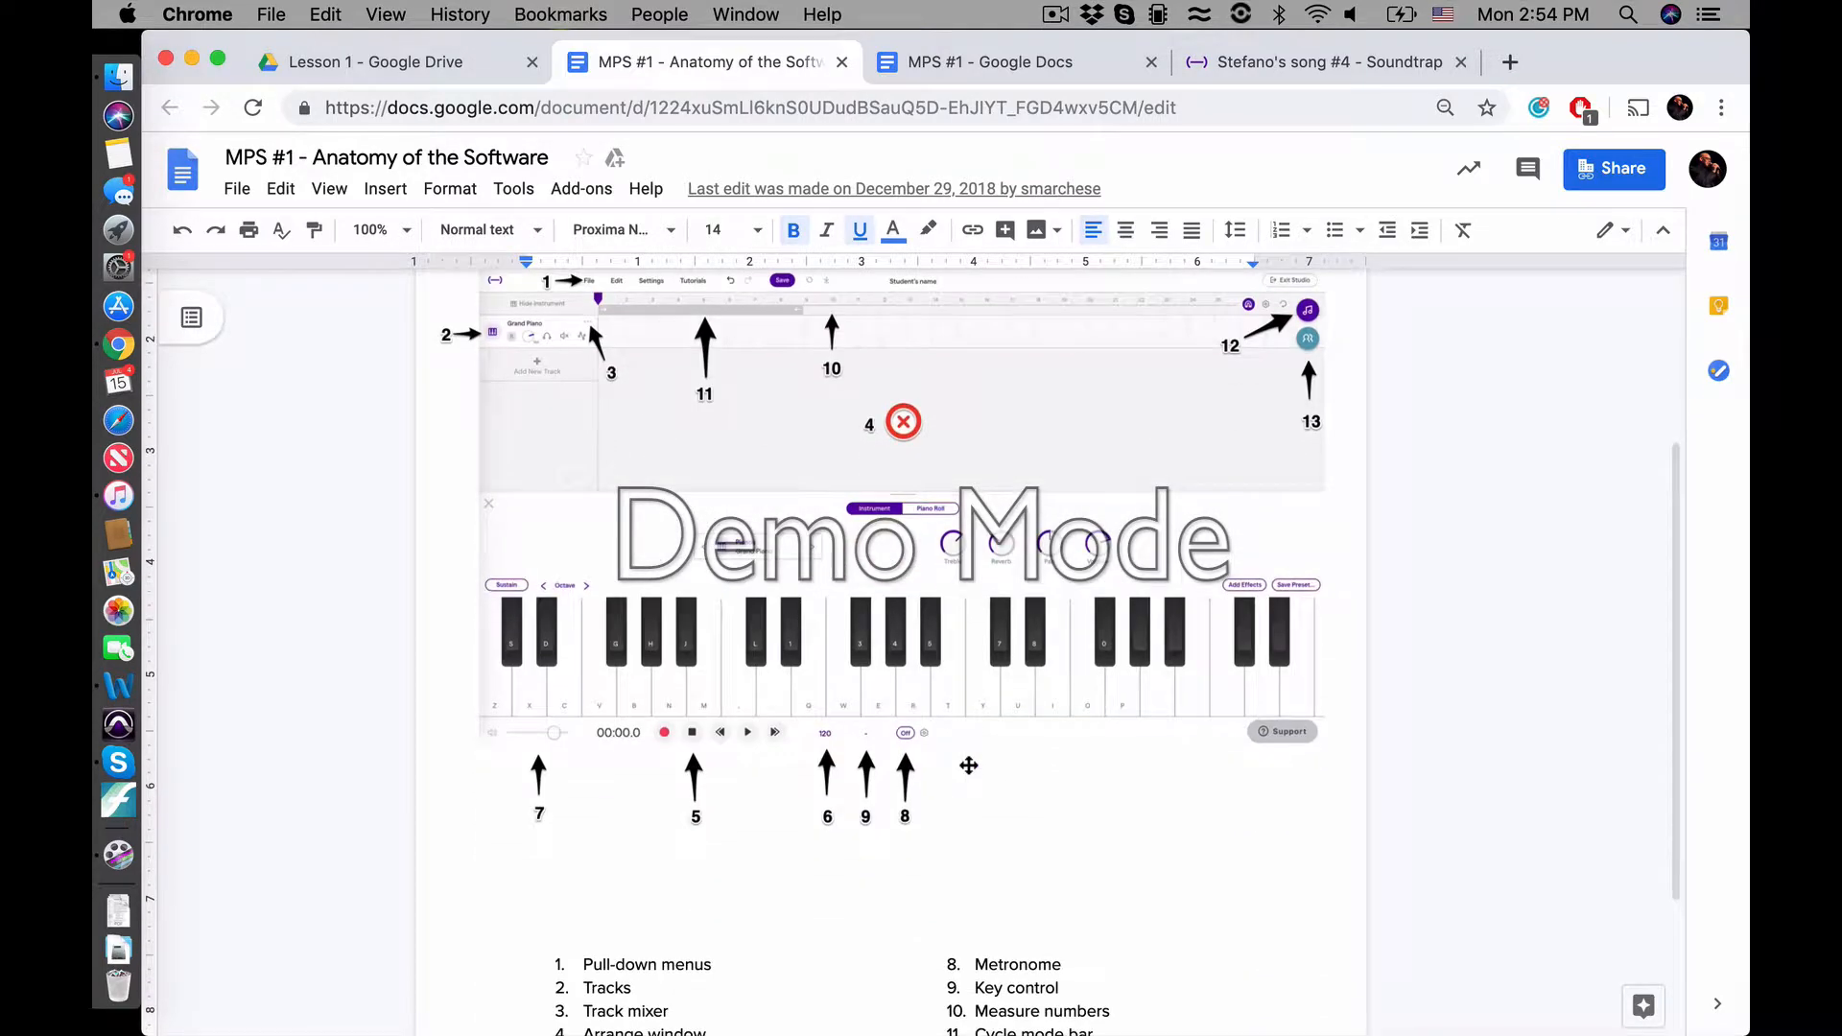
{"action": "scroll", "coordinate": [969, 765], "scroll_direction": "up", "scroll_amount": 2}
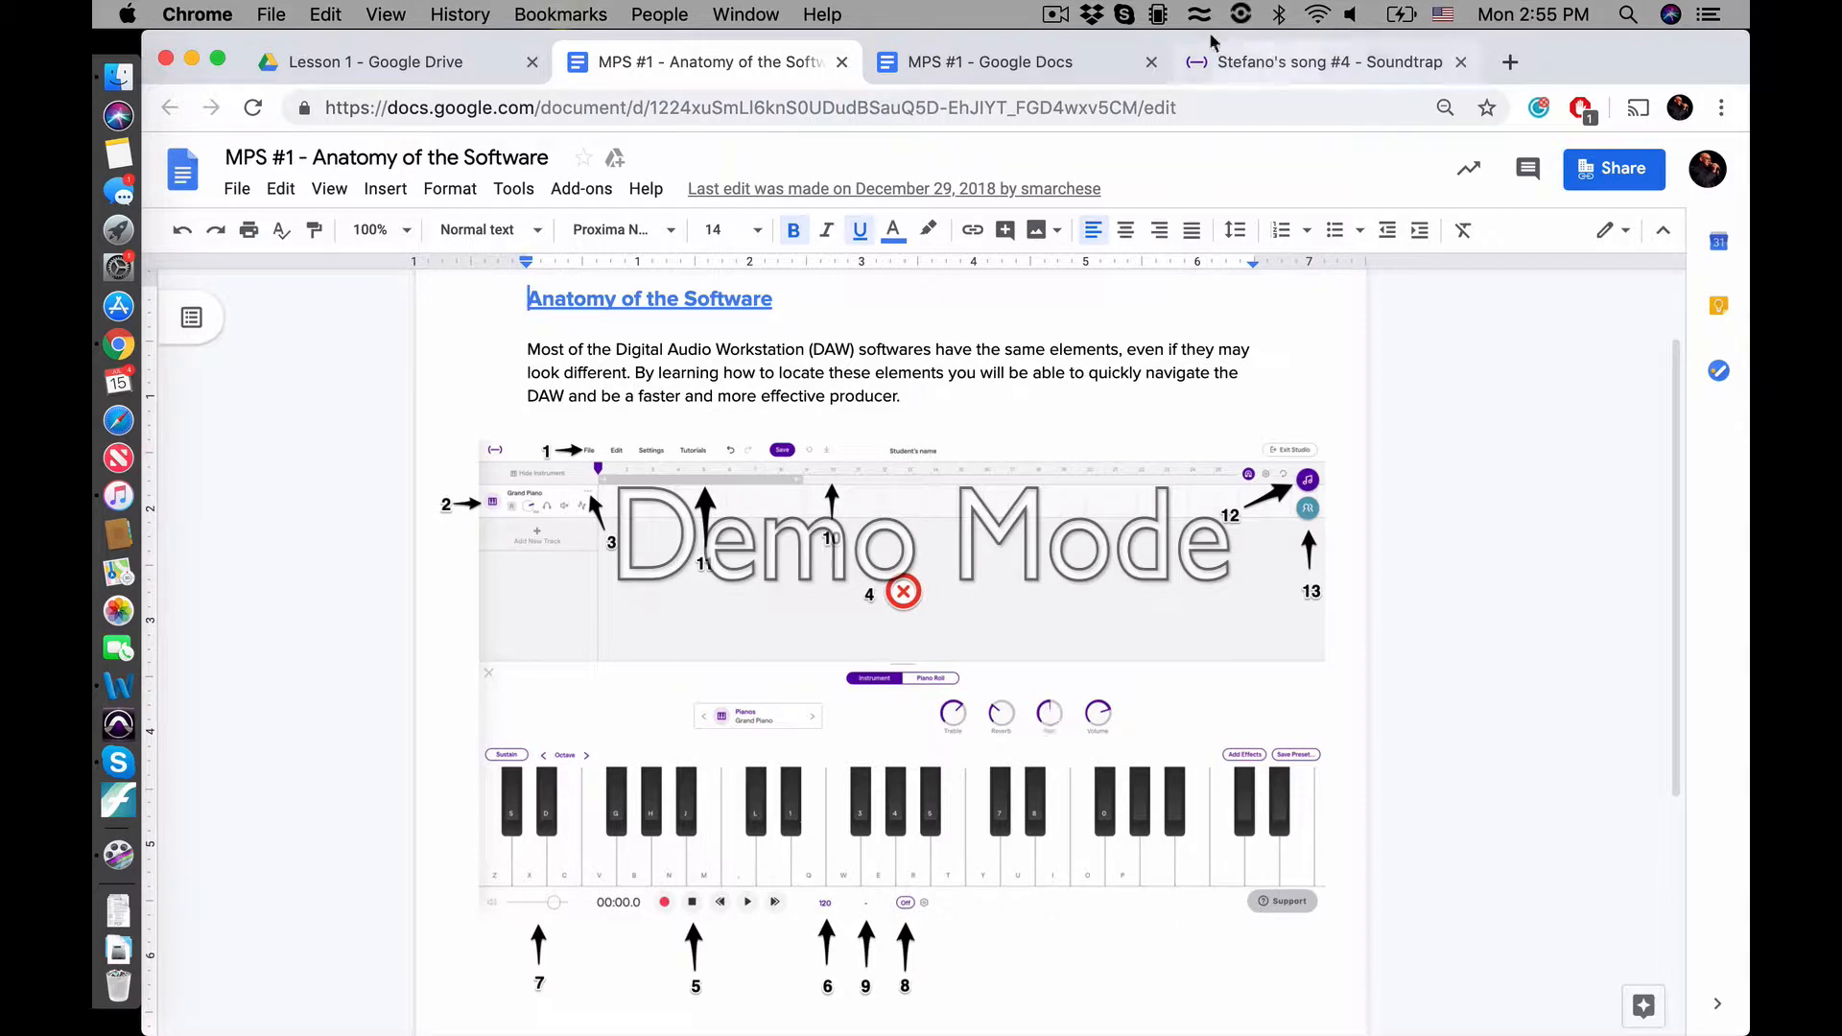
Review the rest of the MPS #1 lesson plan's Procedure and close the New project window in the Soundtrap studio
{"action": "left_click", "coordinate": [971, 63]}
{"action": "scroll", "coordinate": [1029, 726], "scroll_direction": "down", "scroll_amount": 2}
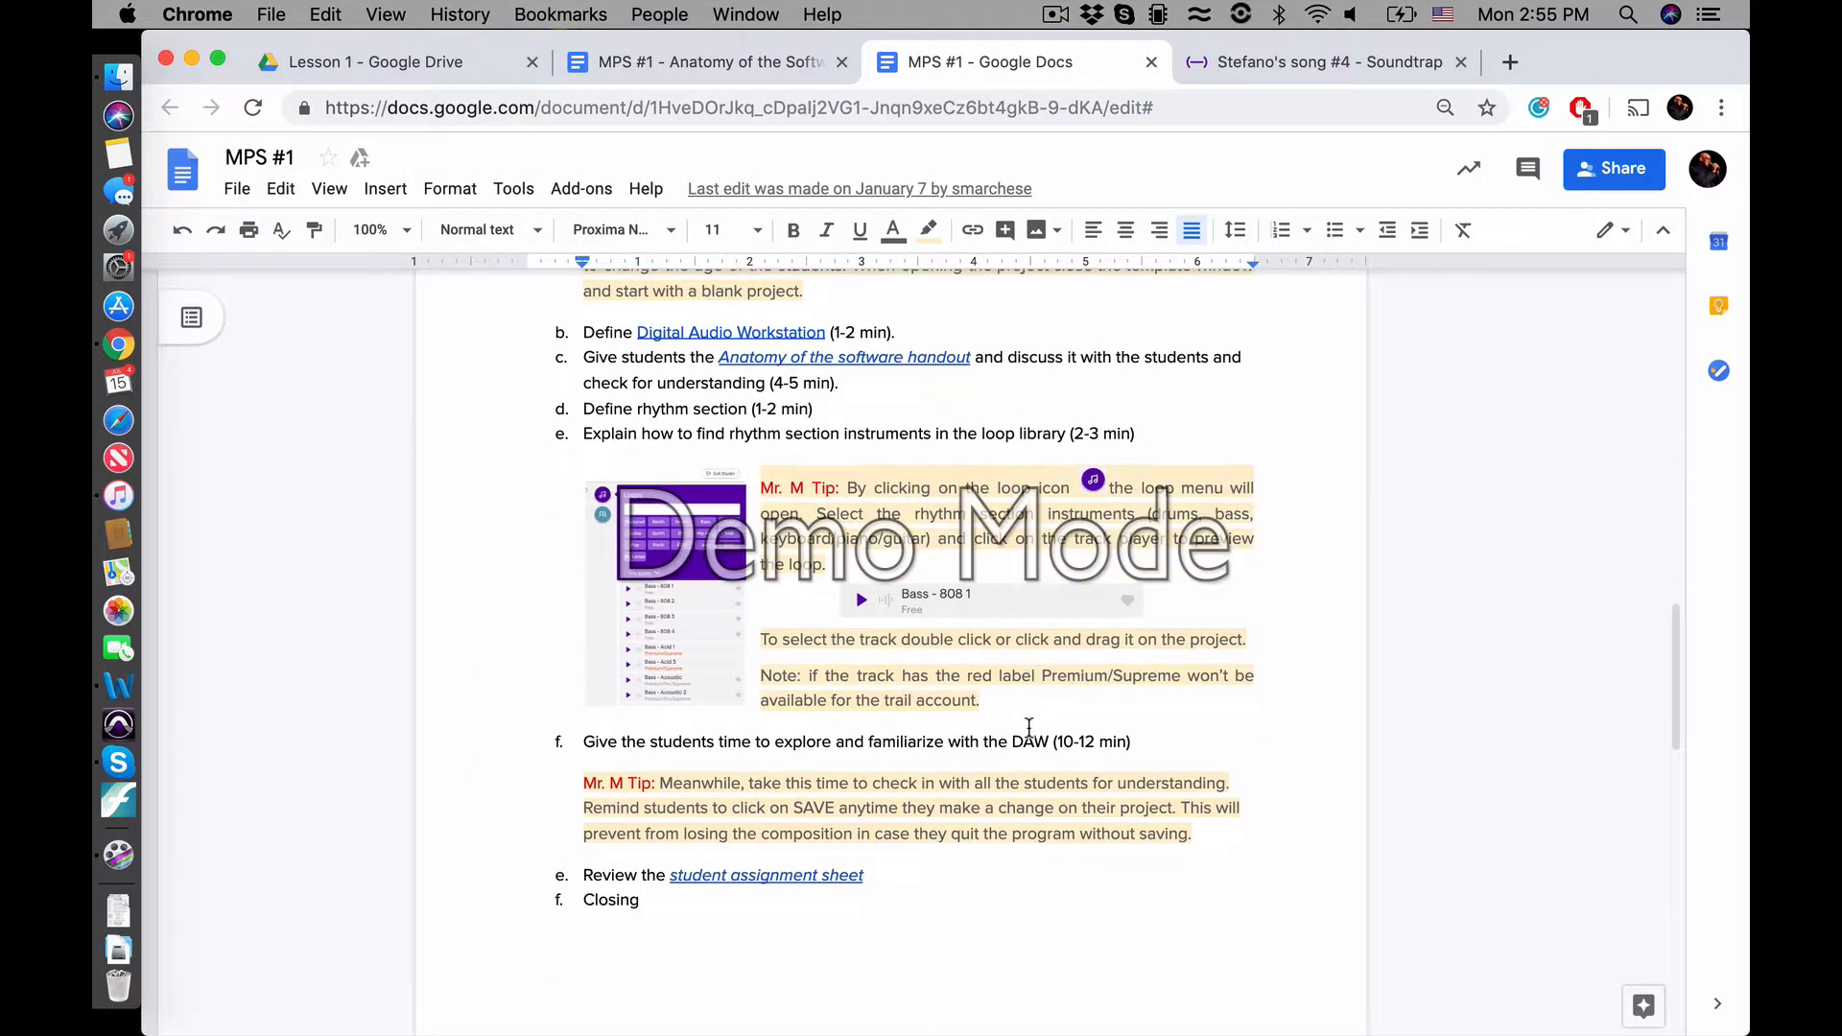
{"action": "left_click", "coordinate": [1293, 66]}
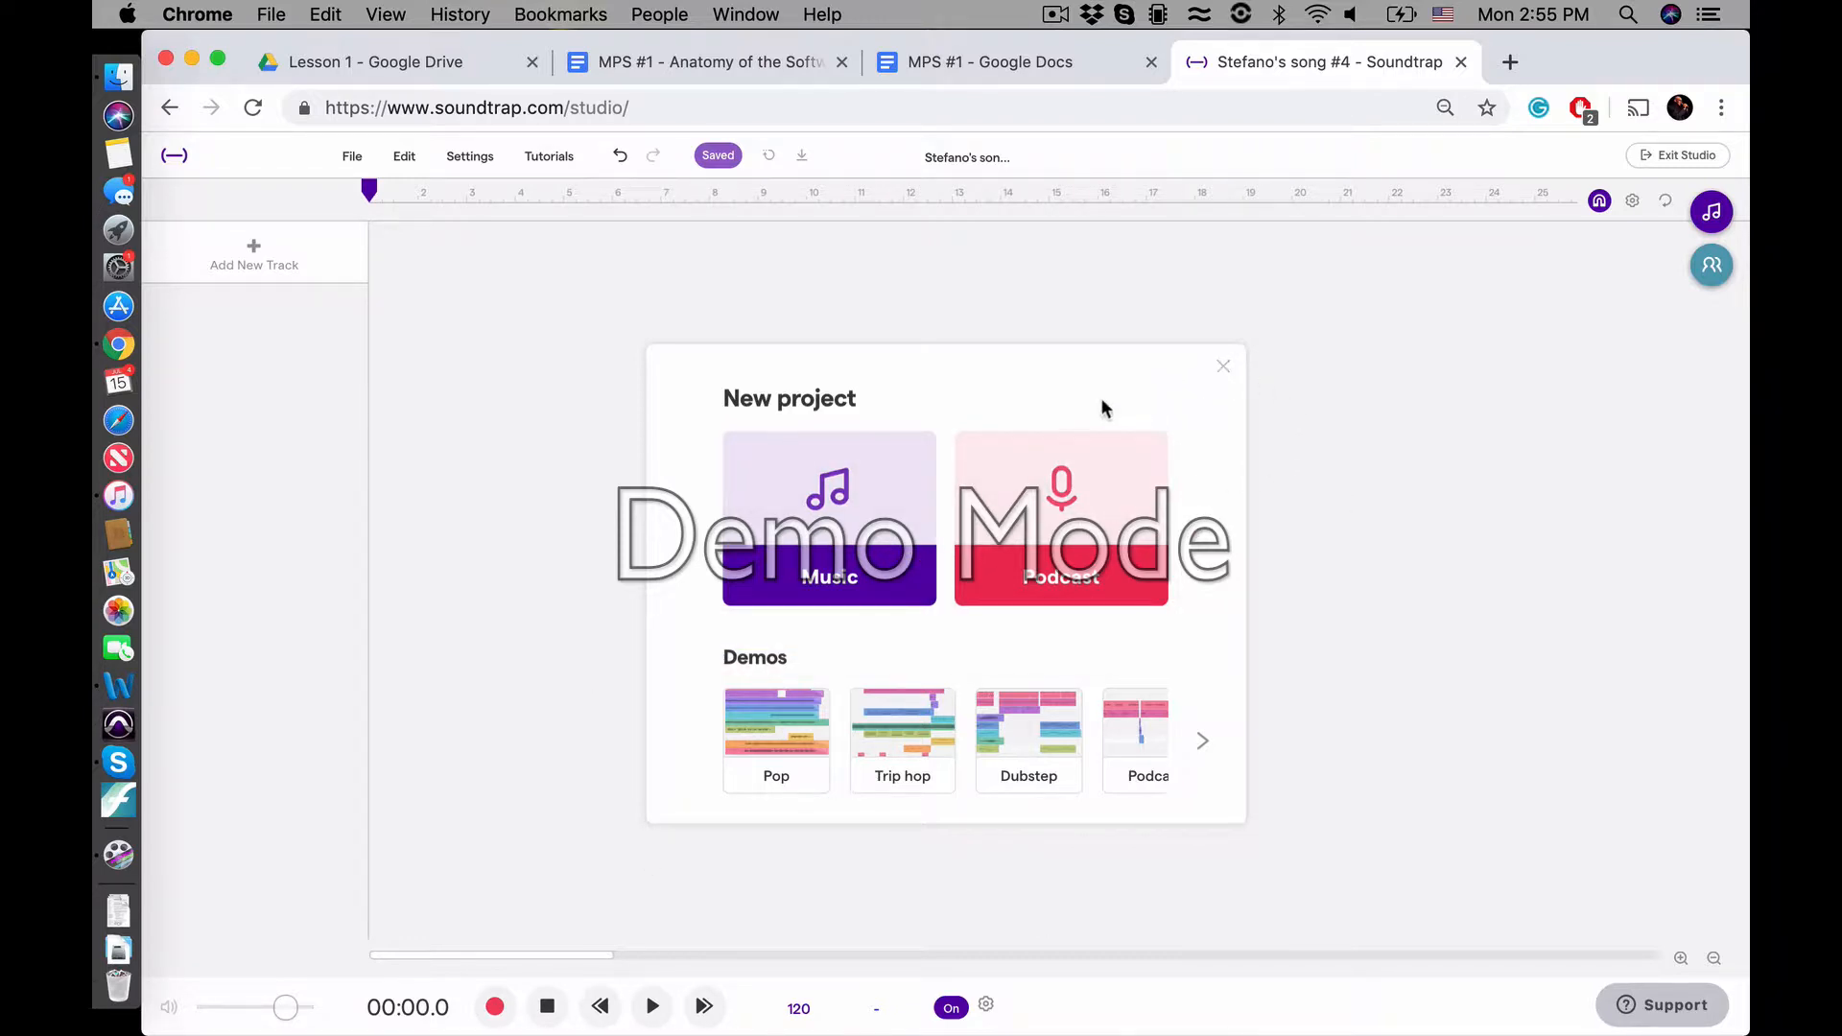
{"action": "left_click", "coordinate": [1220, 368]}
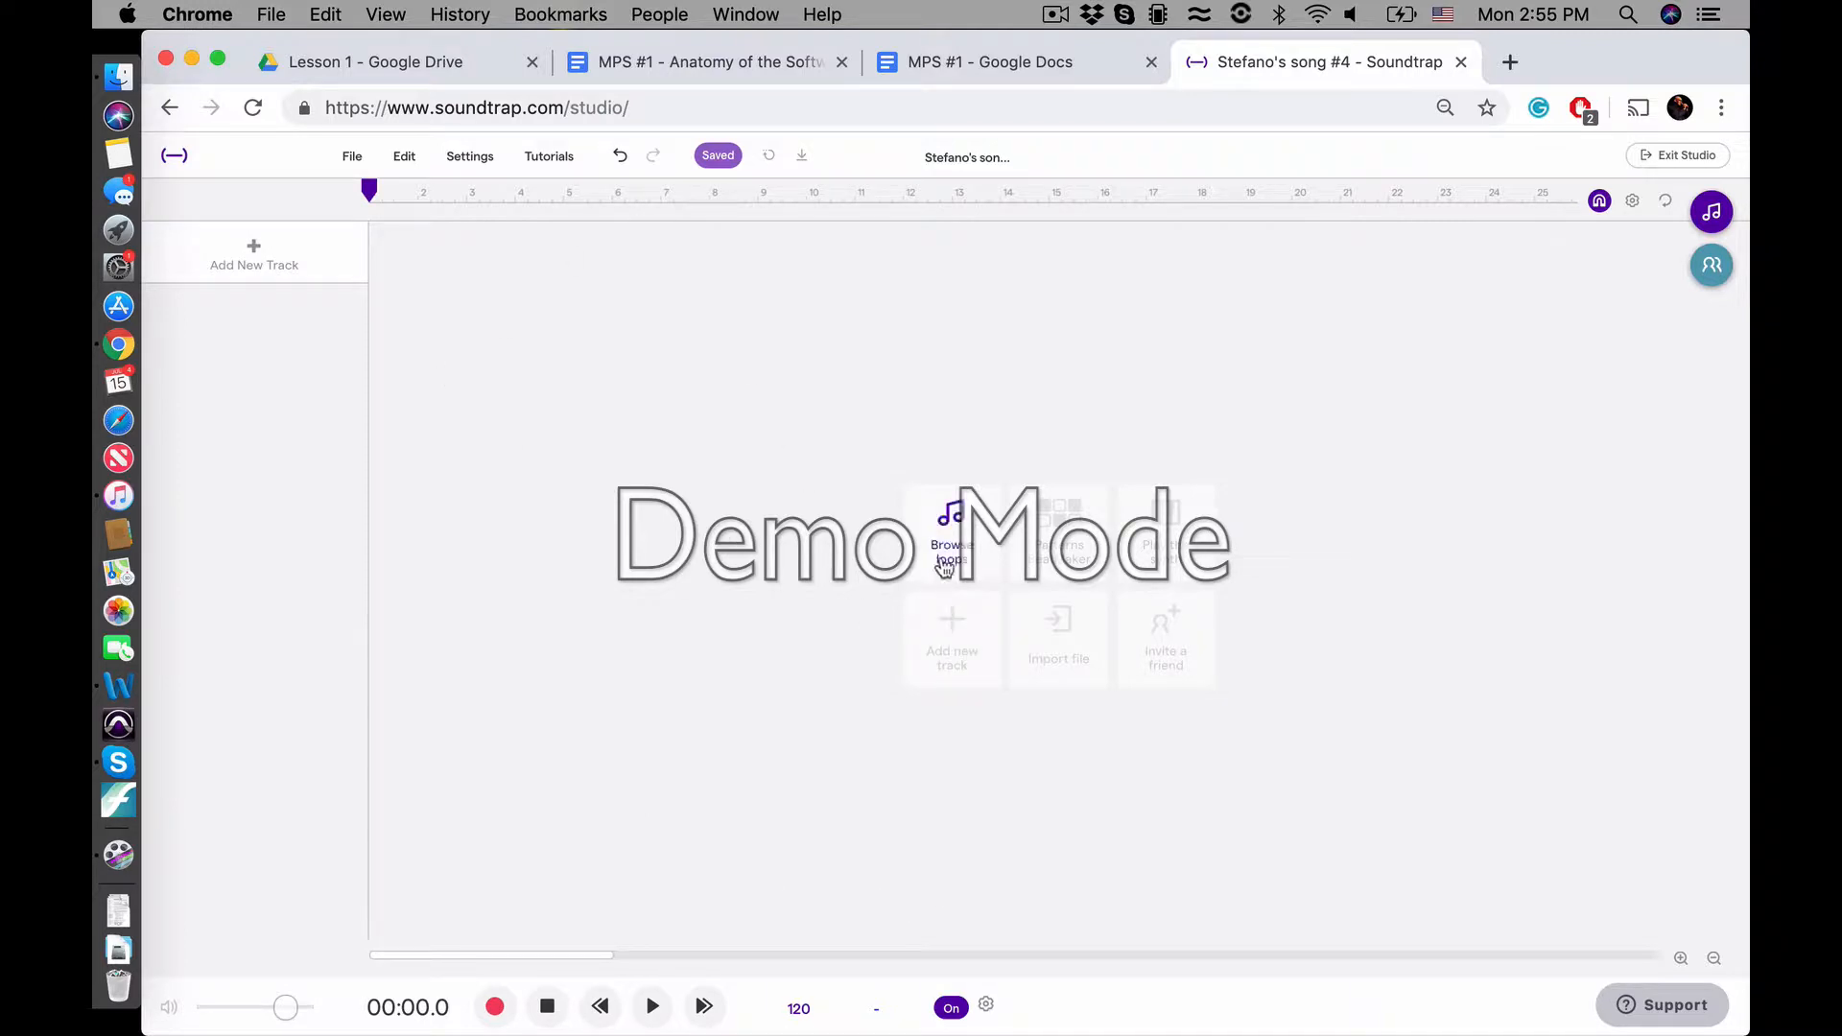
View the instrument choices for adding a new track and revisit the Lesson 1 folder in Google Drive
{"action": "left_click", "coordinate": [251, 264]}
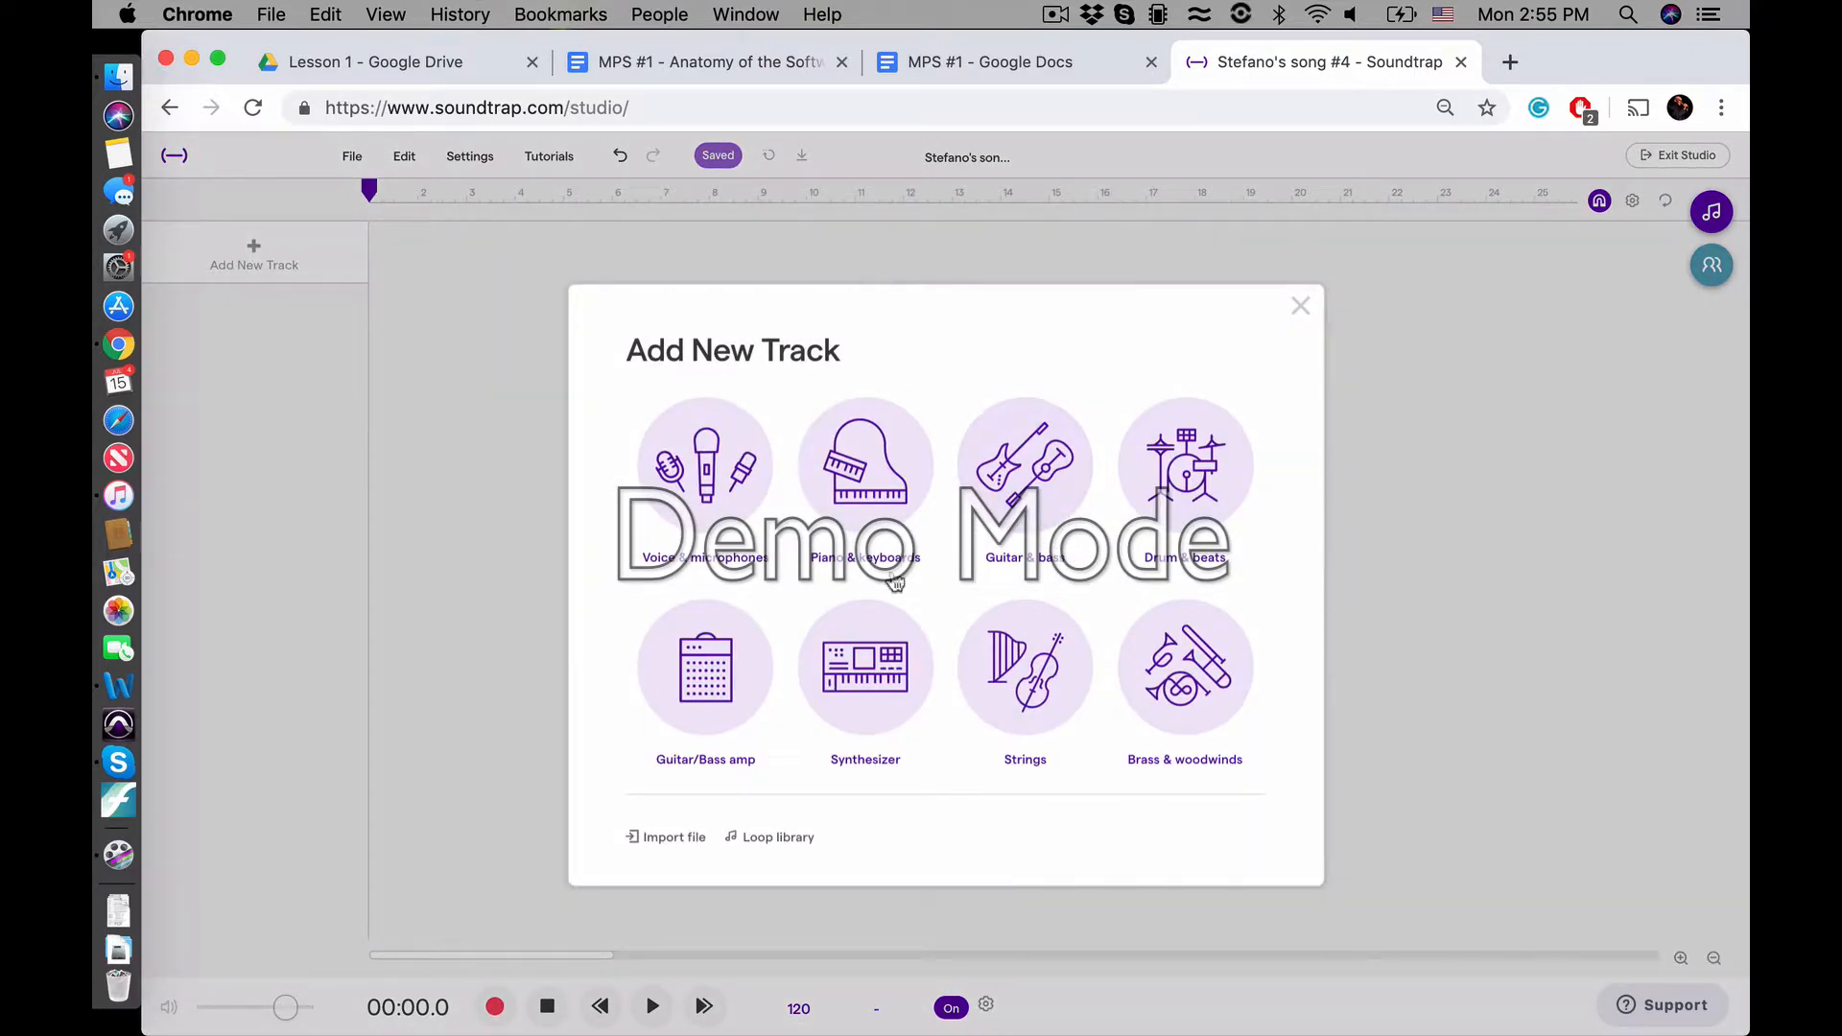
{"action": "left_click", "coordinate": [1297, 307]}
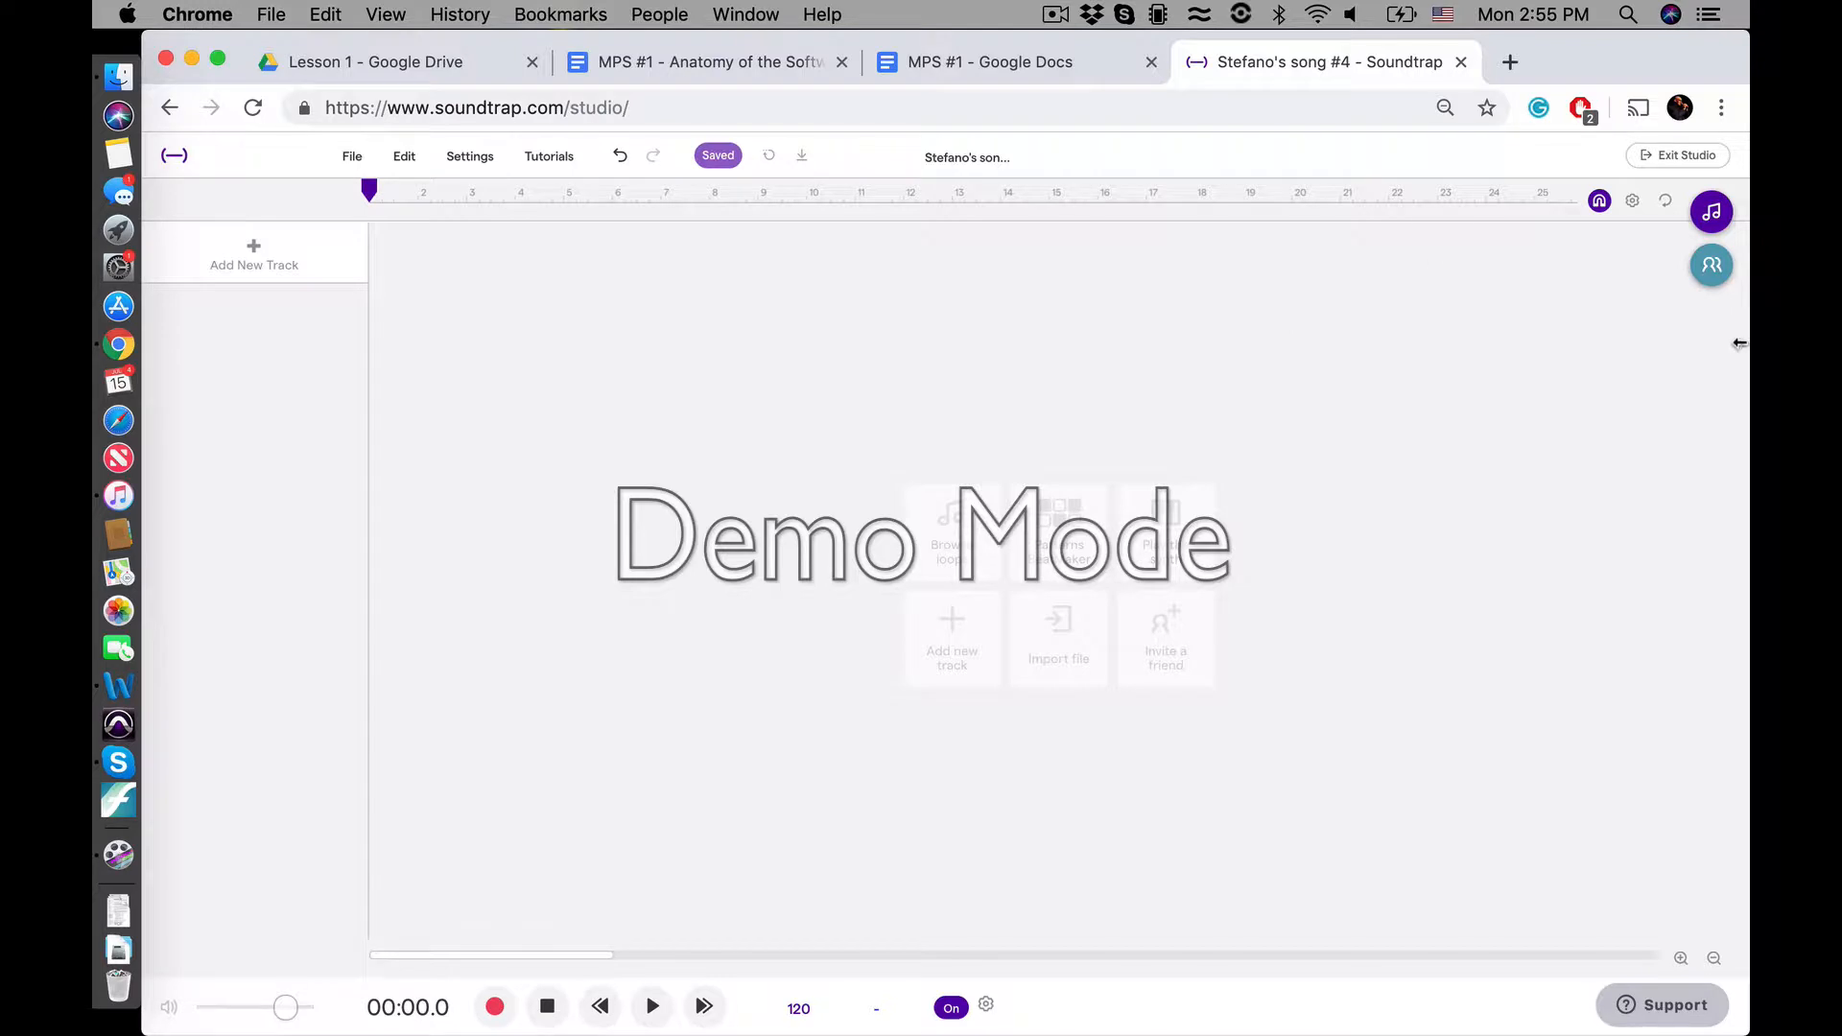
{"action": "left_click", "coordinate": [324, 63]}
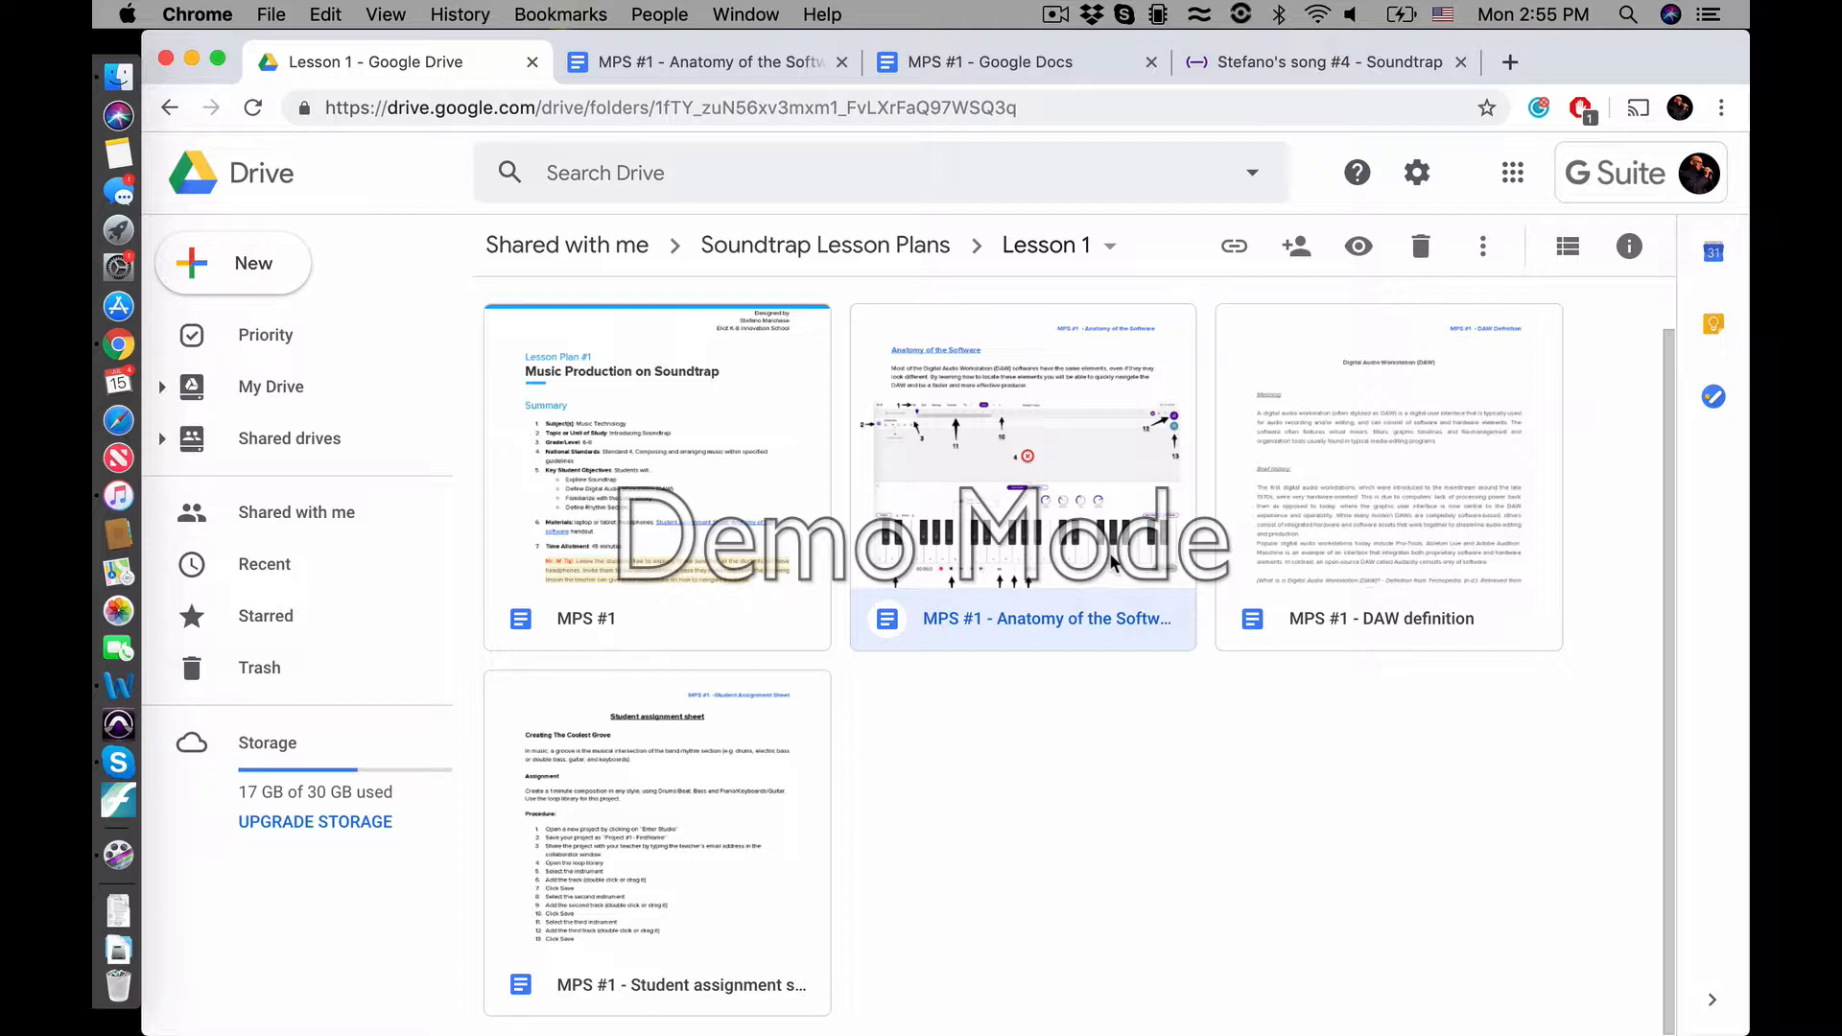
Return to the Soundtrap studio and open the loop library
{"action": "left_click", "coordinate": [1270, 63]}
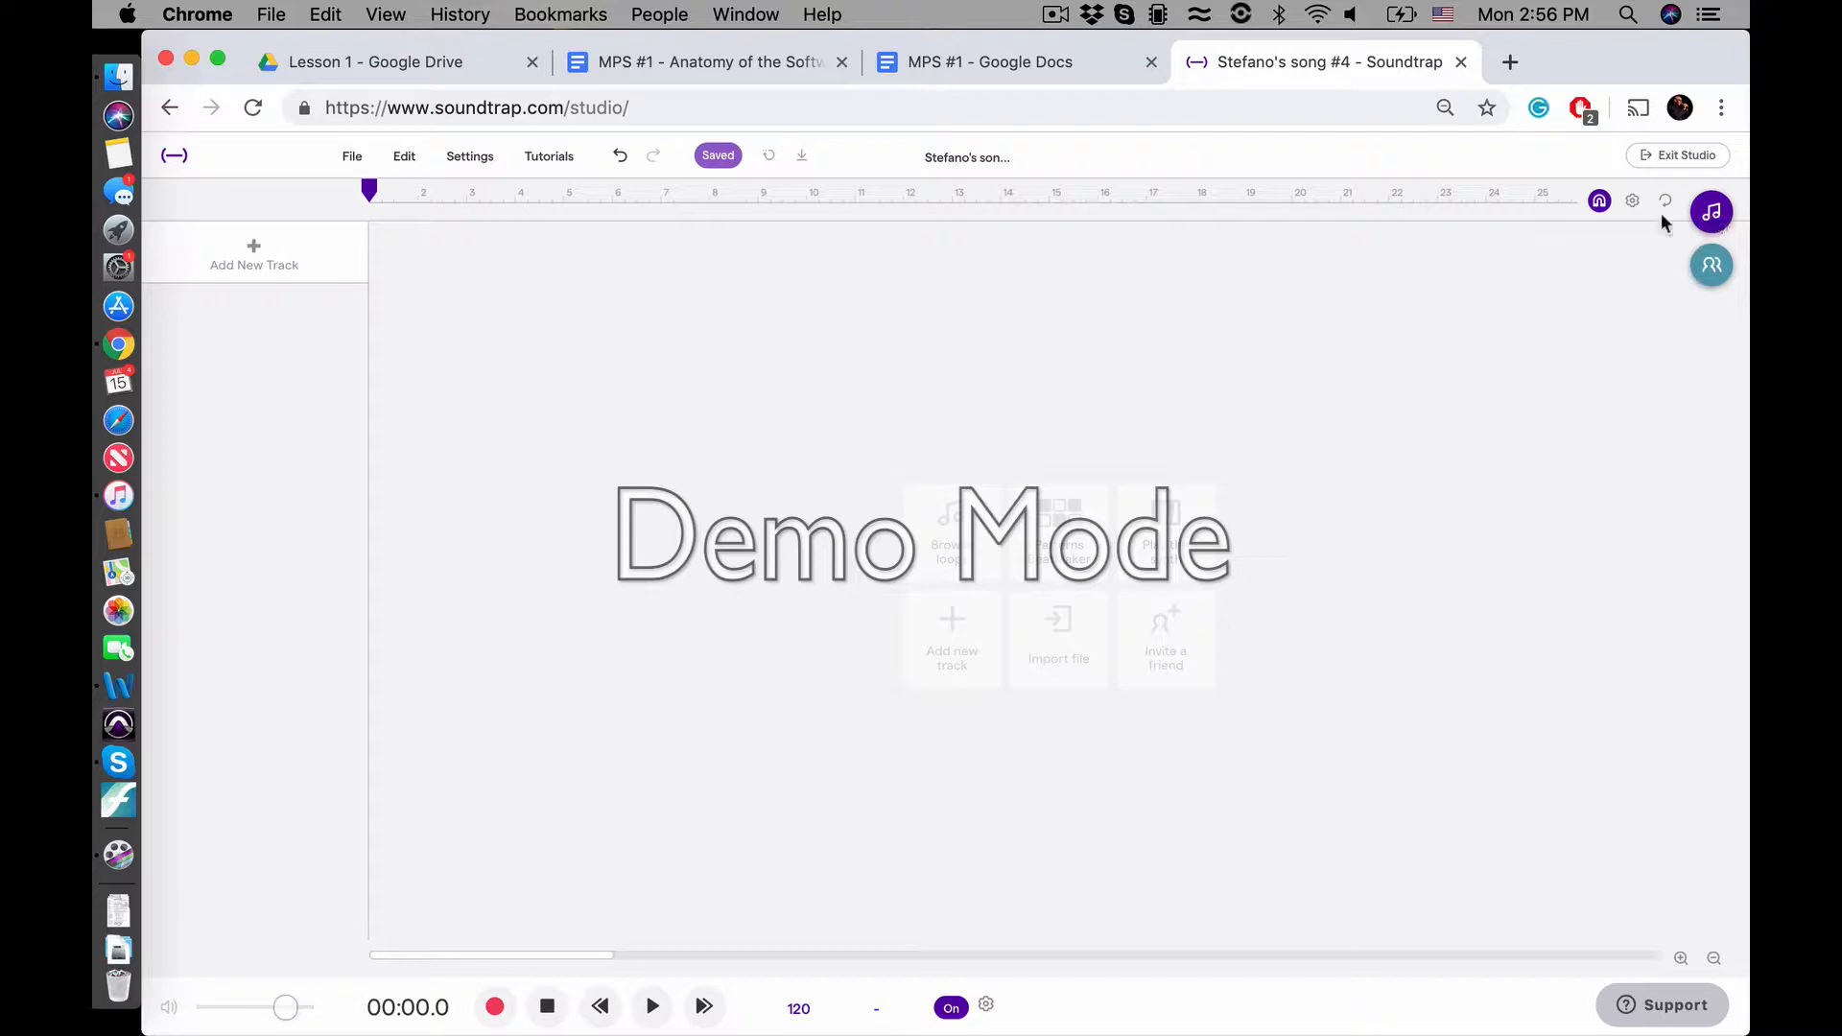
{"action": "scroll", "coordinate": [1694, 228], "scroll_direction": "up", "scroll_amount": 5}
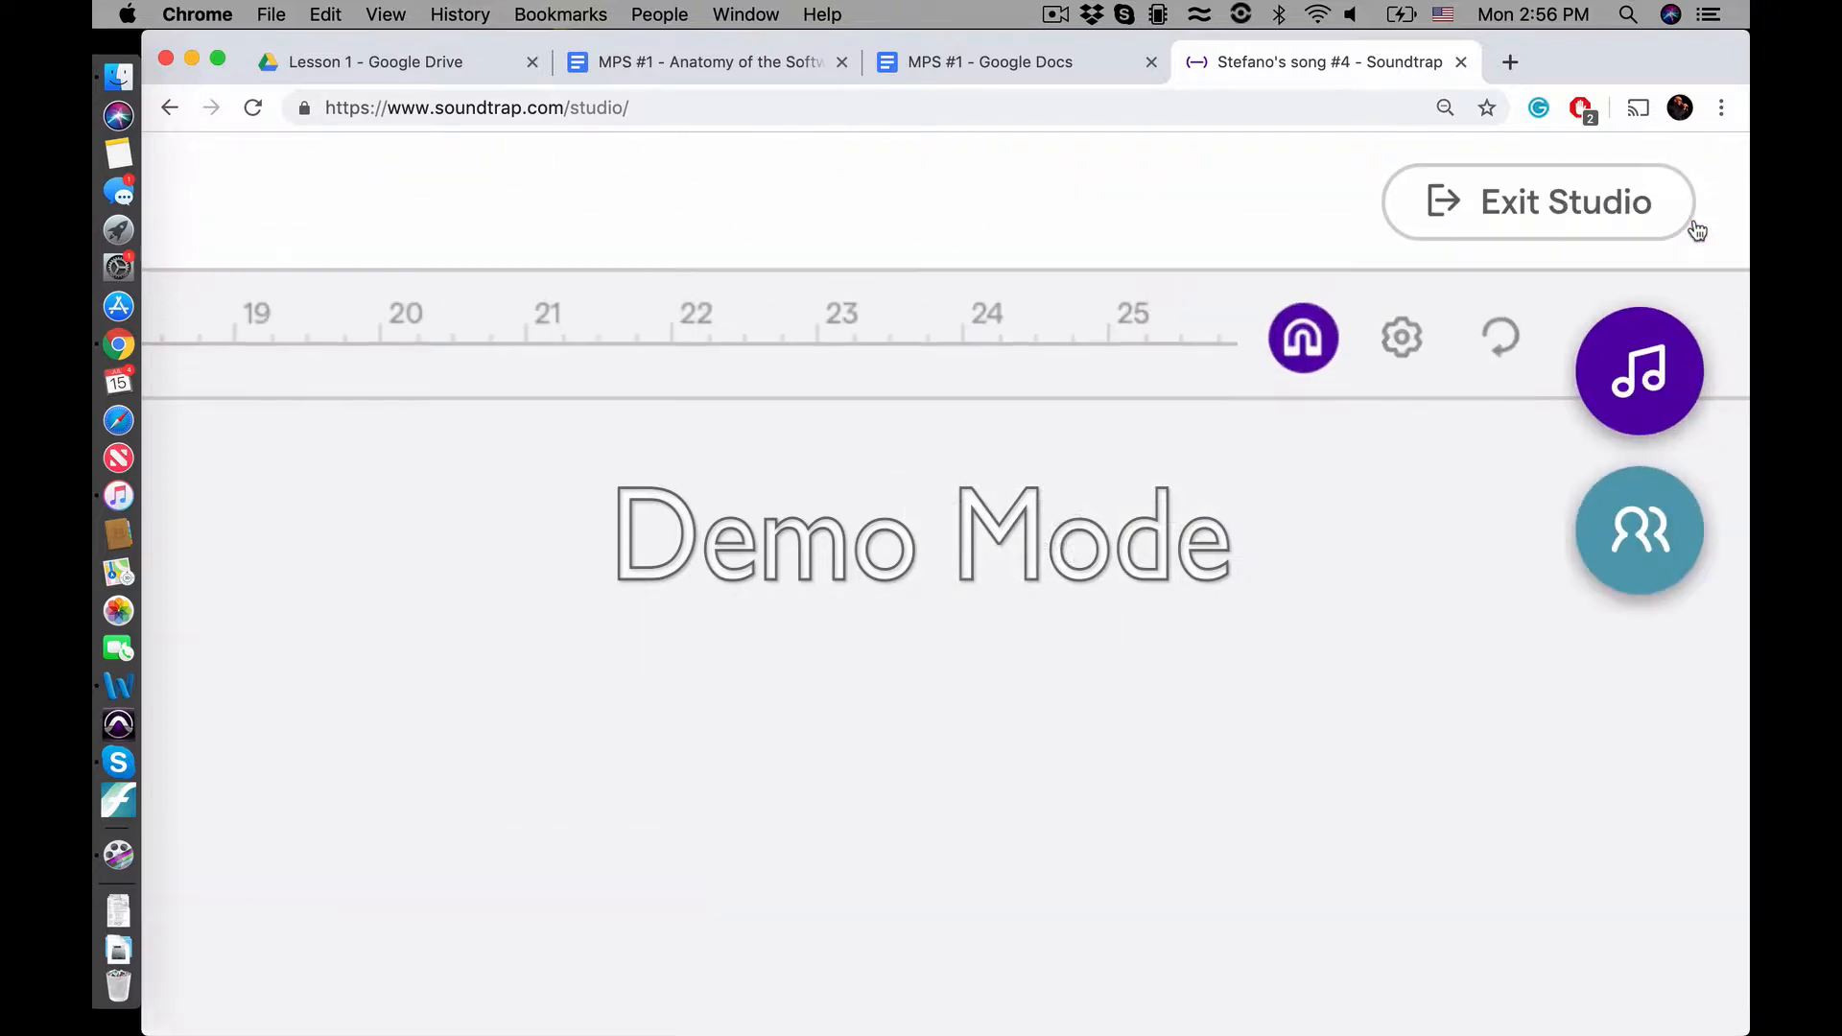
{"action": "left_click", "coordinate": [1630, 389]}
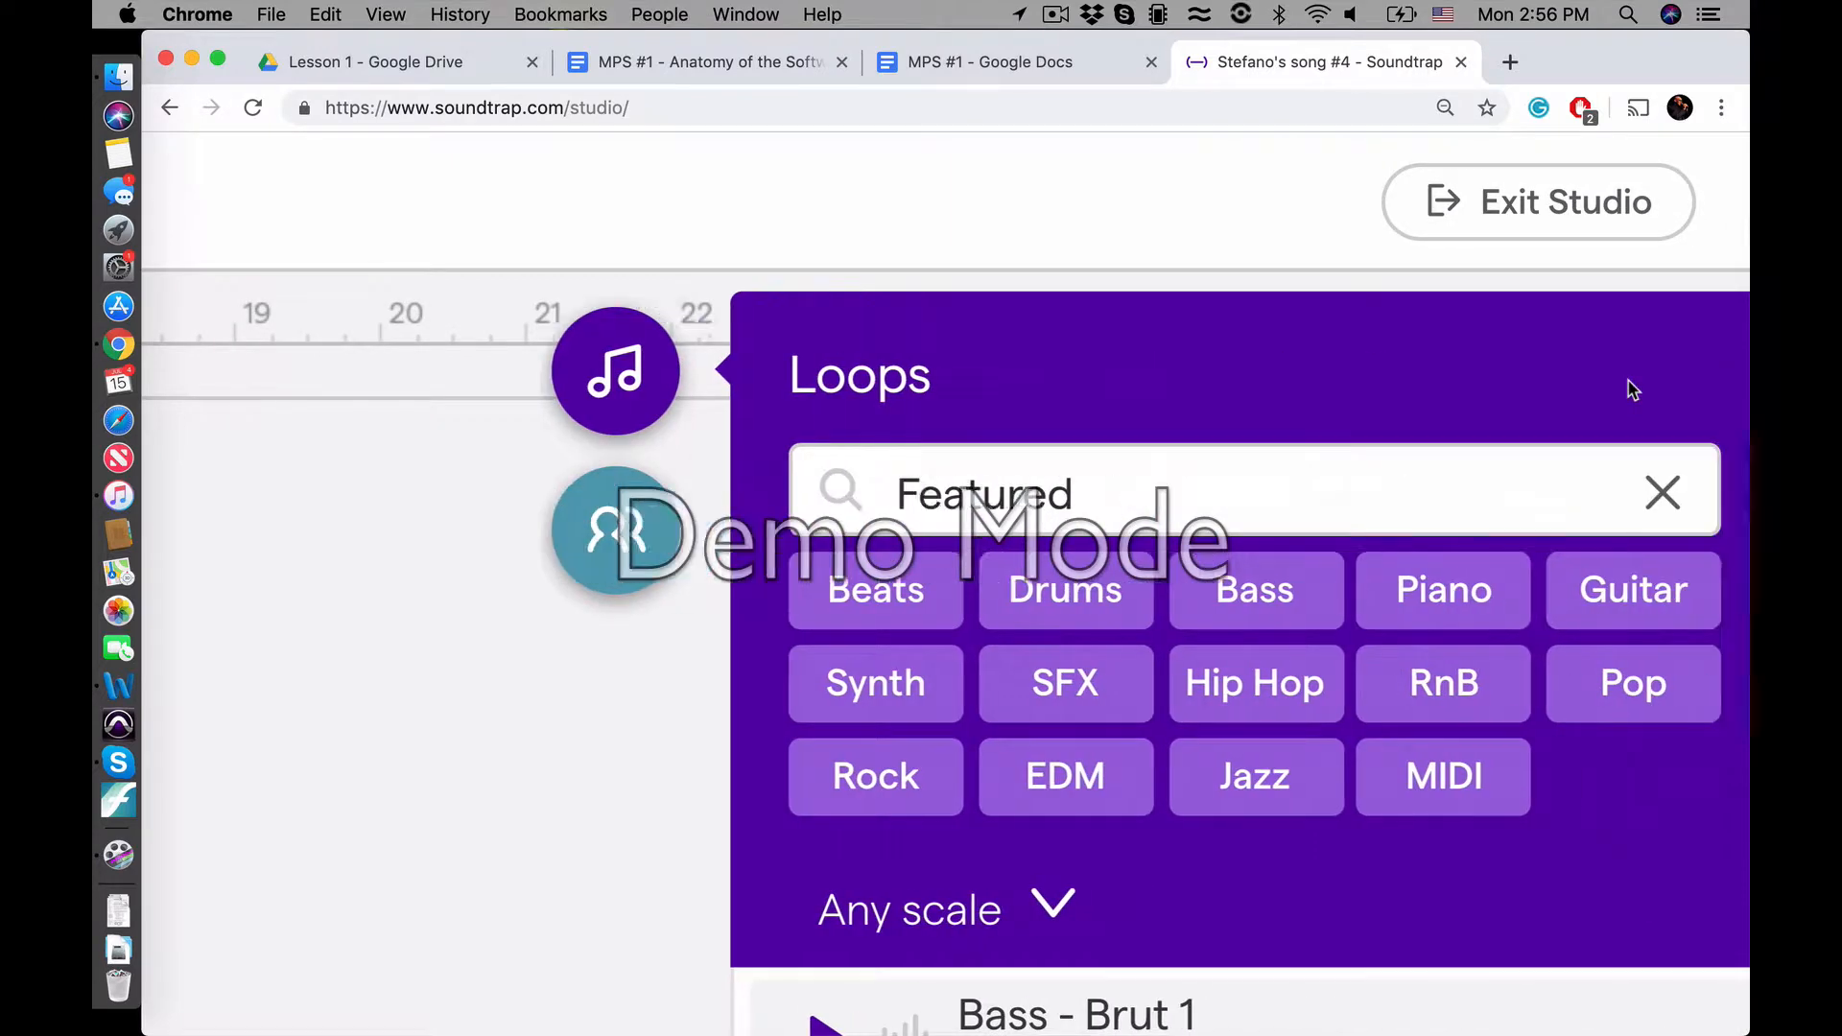
{"action": "scroll", "coordinate": [1631, 389], "scroll_direction": "down", "scroll_amount": 5}
{"action": "scroll", "coordinate": [1631, 388], "scroll_direction": "down", "scroll_amount": 2}
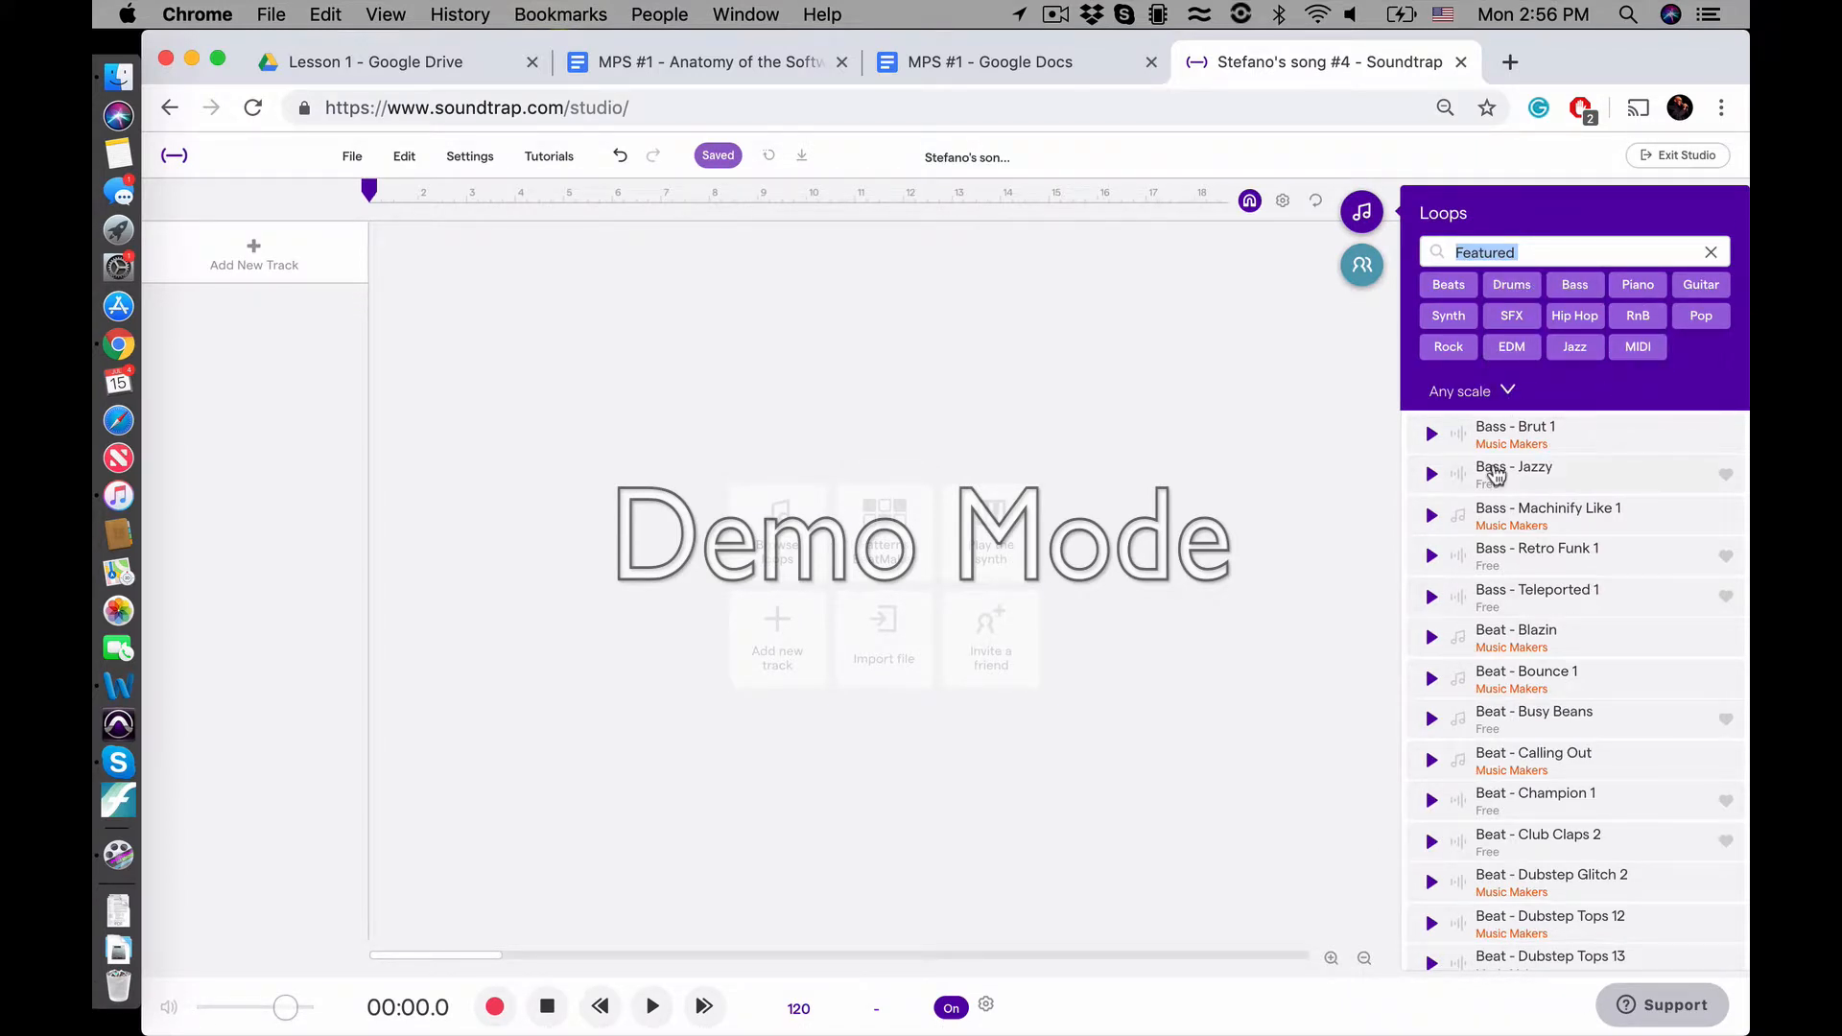
Examine the Free and Music Makers labels on the Featured loops up close
{"action": "scroll", "coordinate": [1500, 470], "scroll_direction": "up", "scroll_amount": 5}
{"action": "scroll", "coordinate": [1500, 470], "scroll_direction": "up", "scroll_amount": 2}
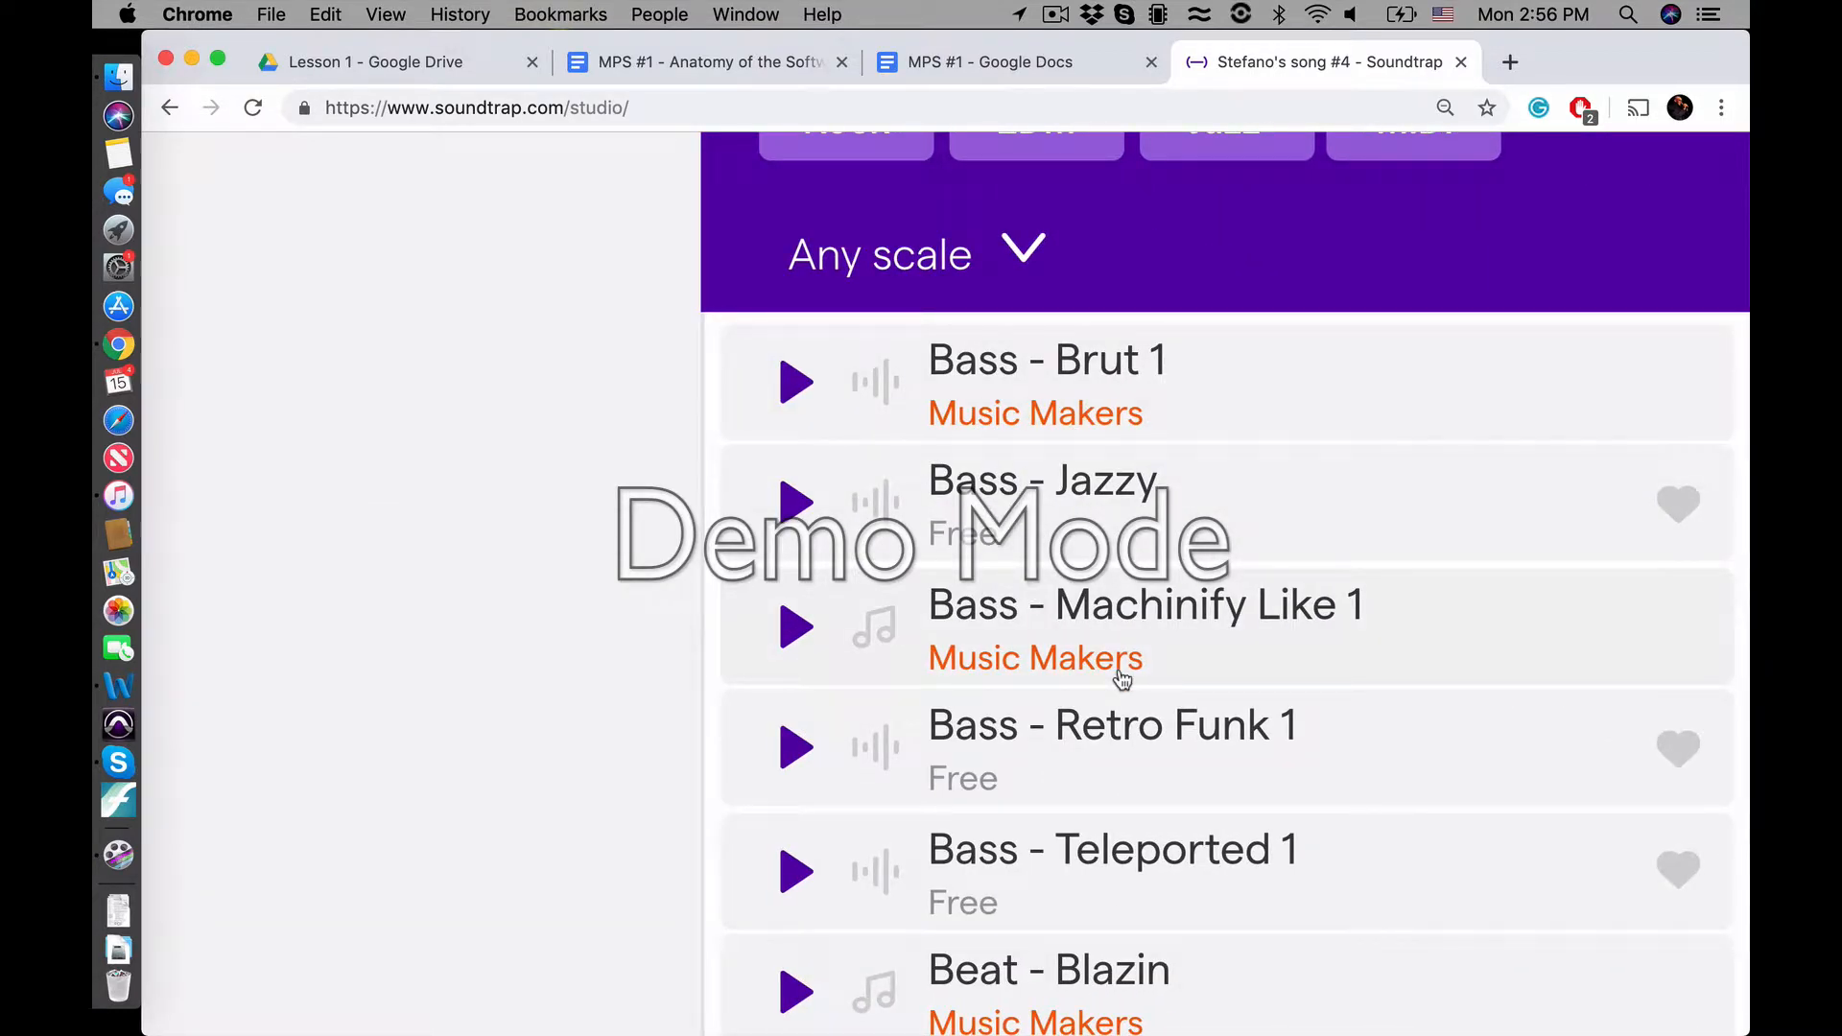
{"action": "scroll", "coordinate": [1121, 678], "scroll_direction": "down", "scroll_amount": 3}
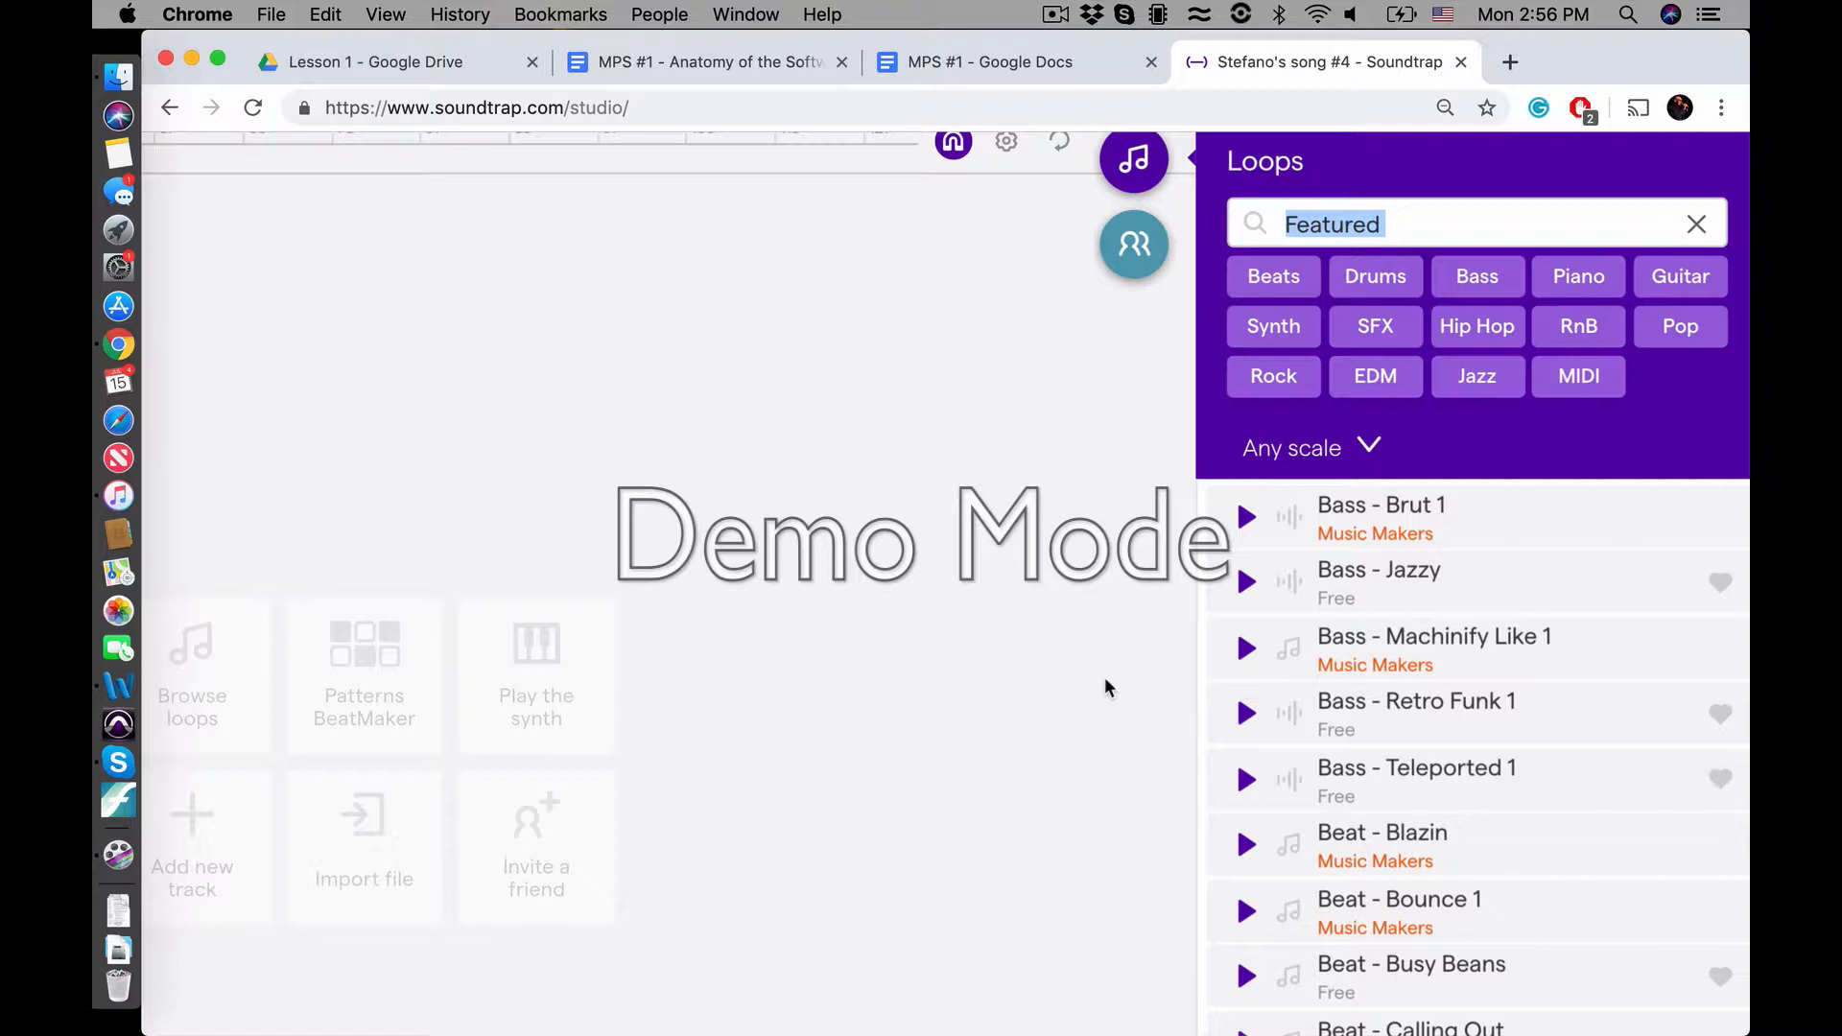
{"action": "key", "text": "super+minus"}
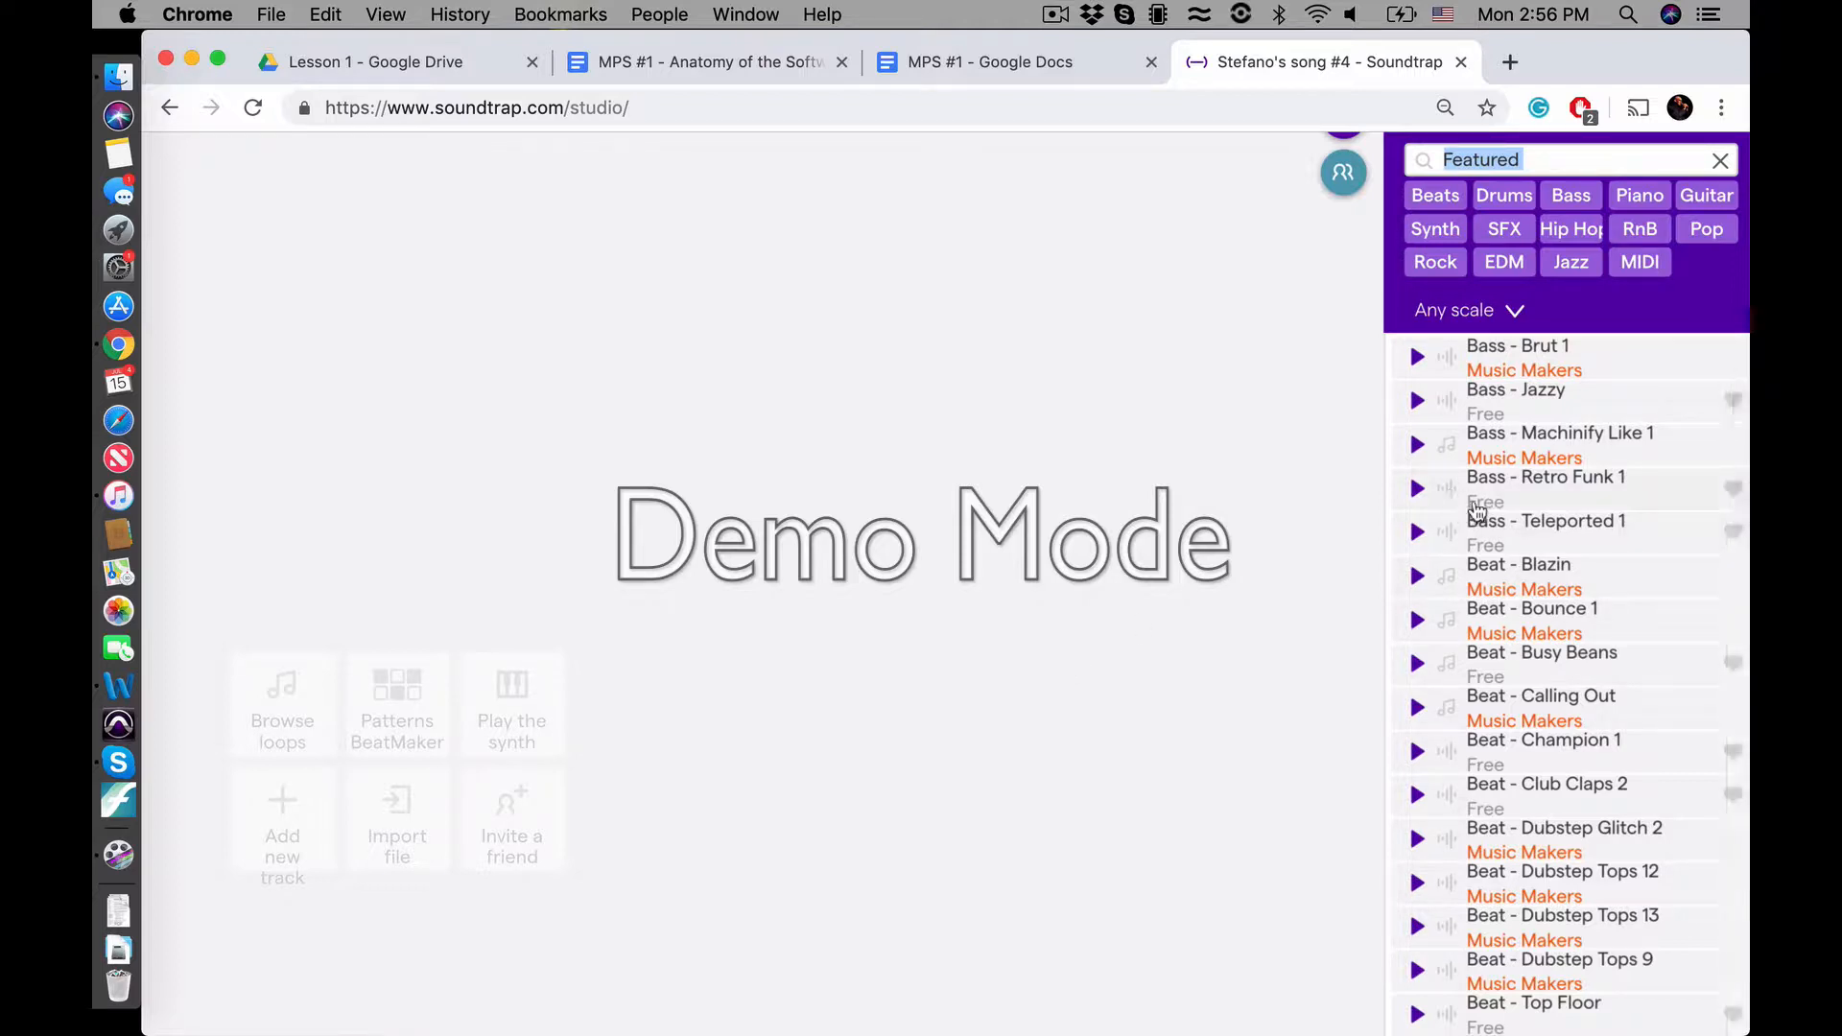
{"action": "scroll", "coordinate": [1489, 502], "scroll_direction": "down", "scroll_amount": 5}
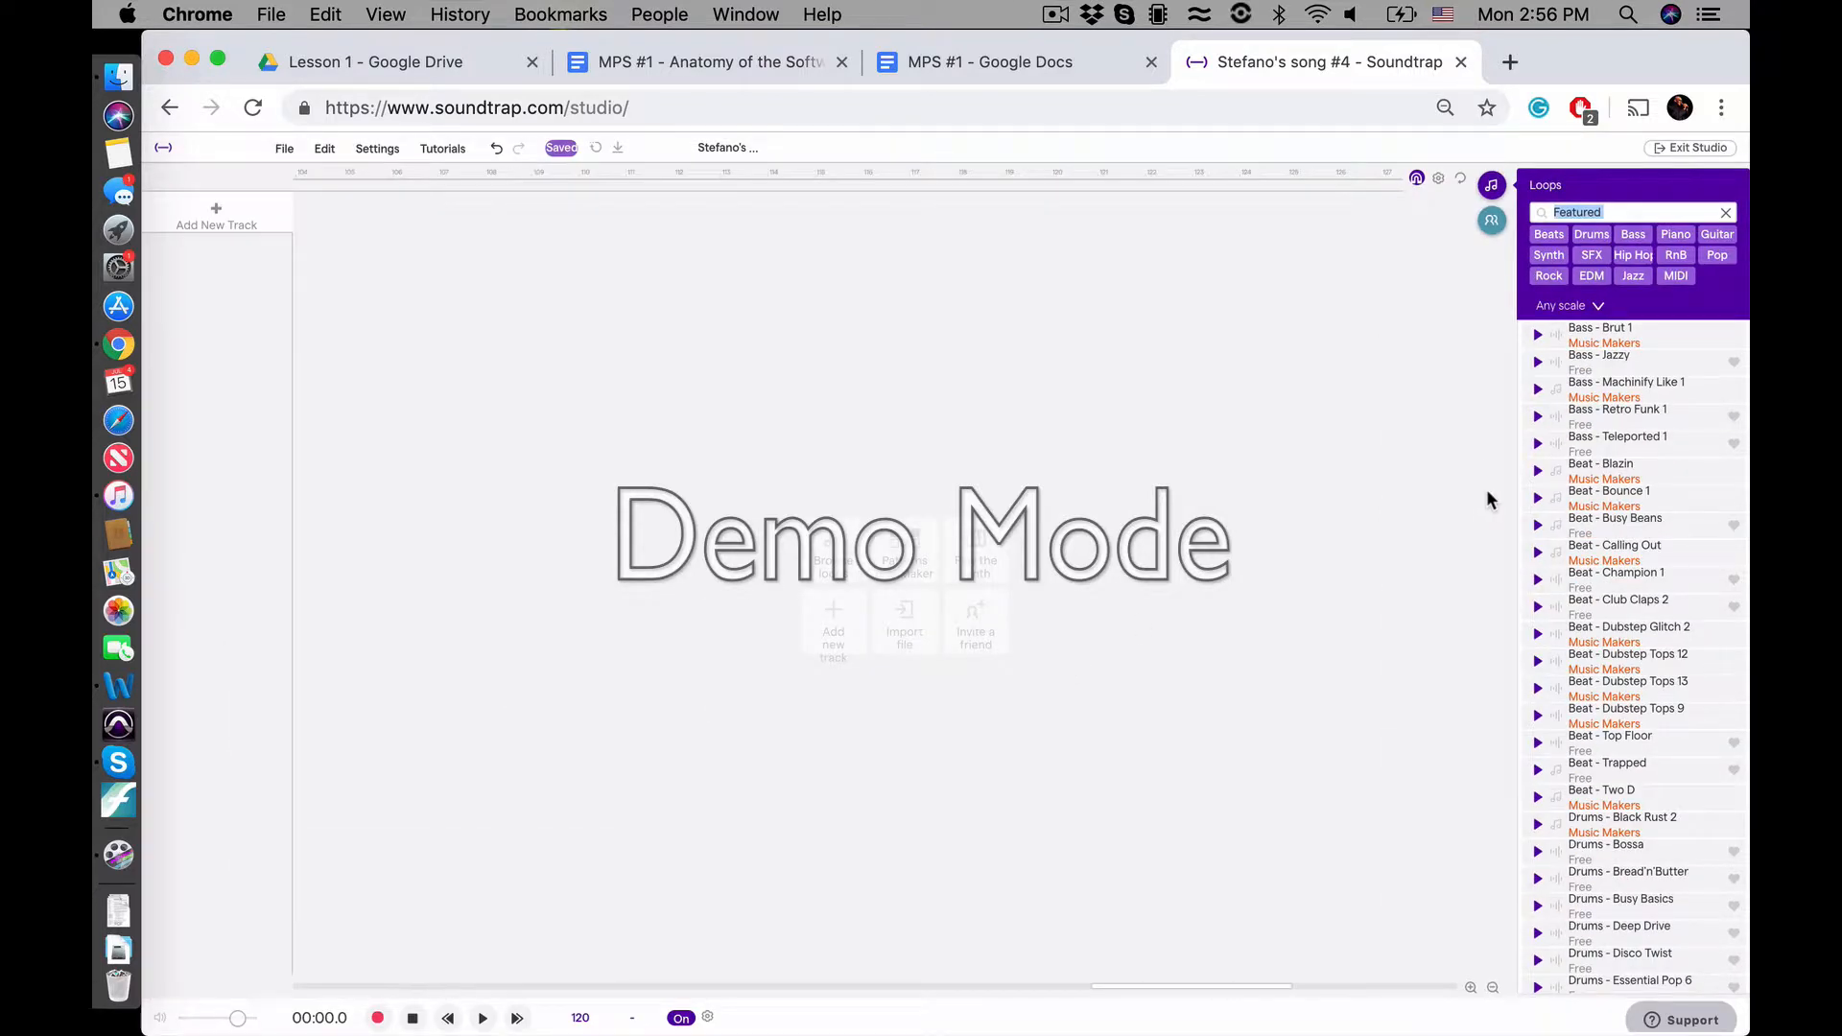
{"action": "key", "text": "super+plus"}
{"action": "key", "text": "super+plus"}
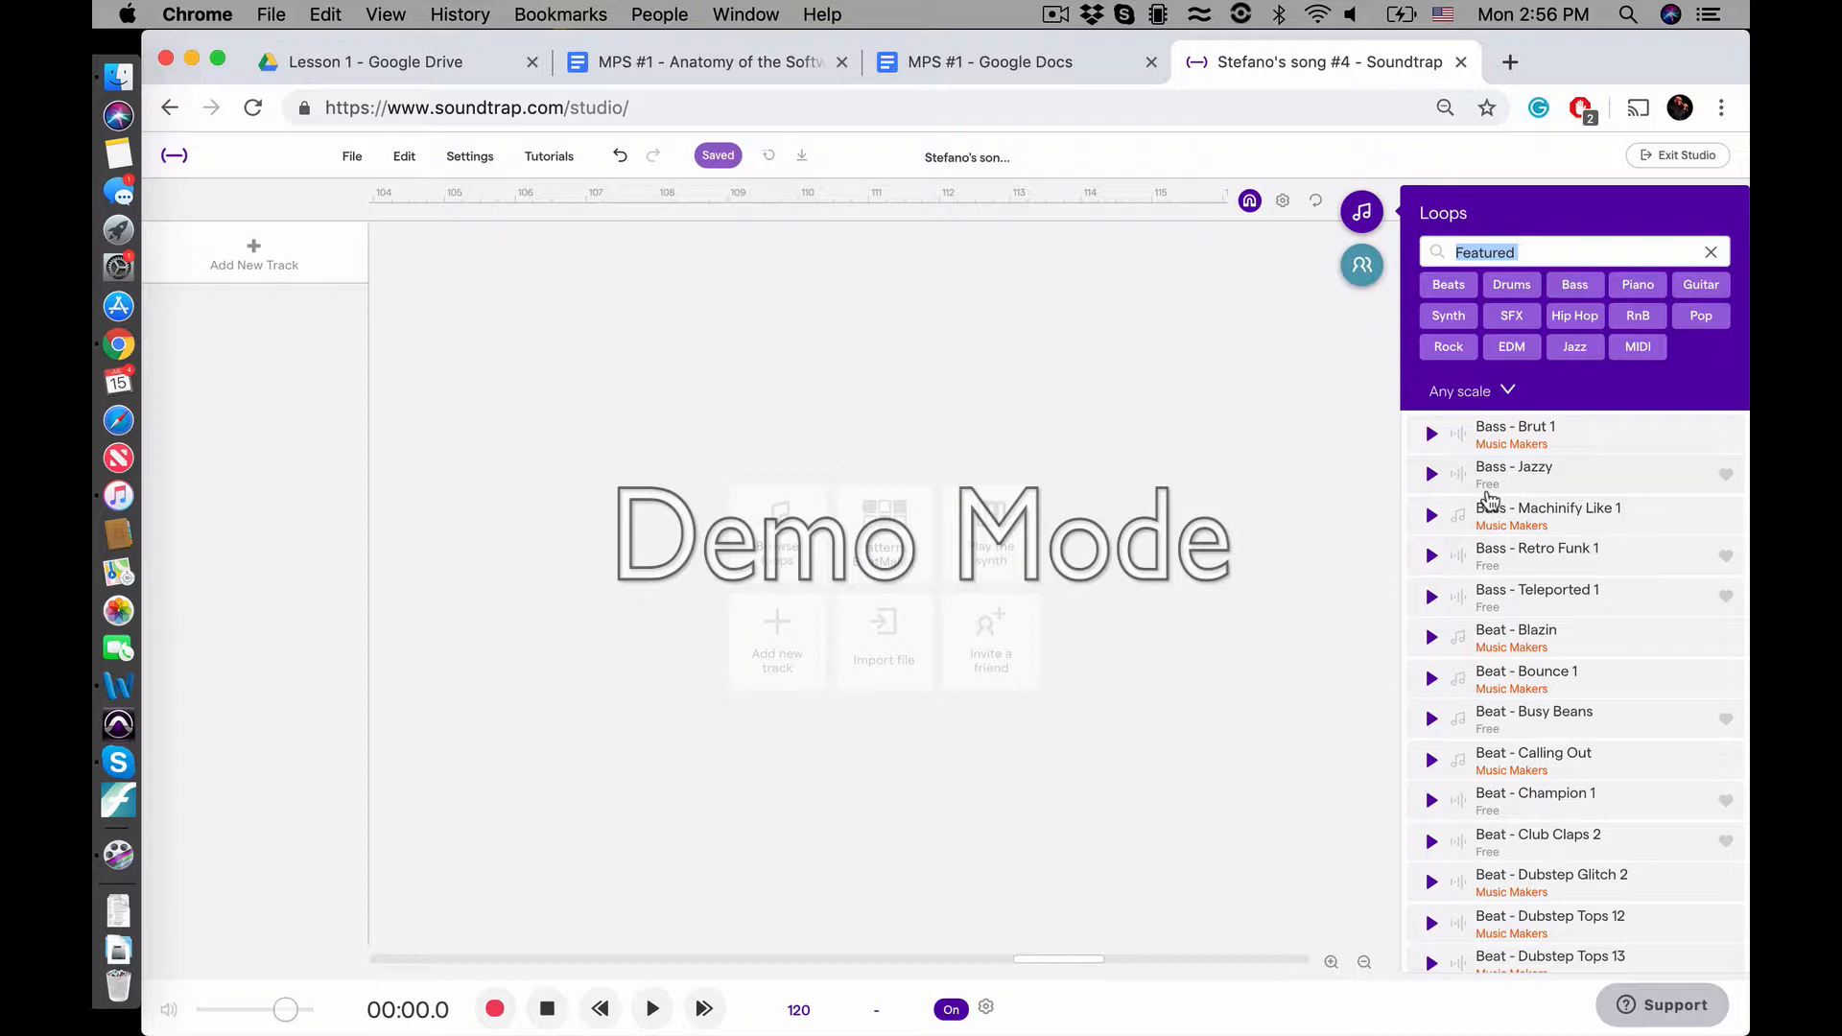
Read the lesson plan's Procedure items and tip on finding rhythm section instruments in the loop library
{"action": "left_click", "coordinate": [1012, 76]}
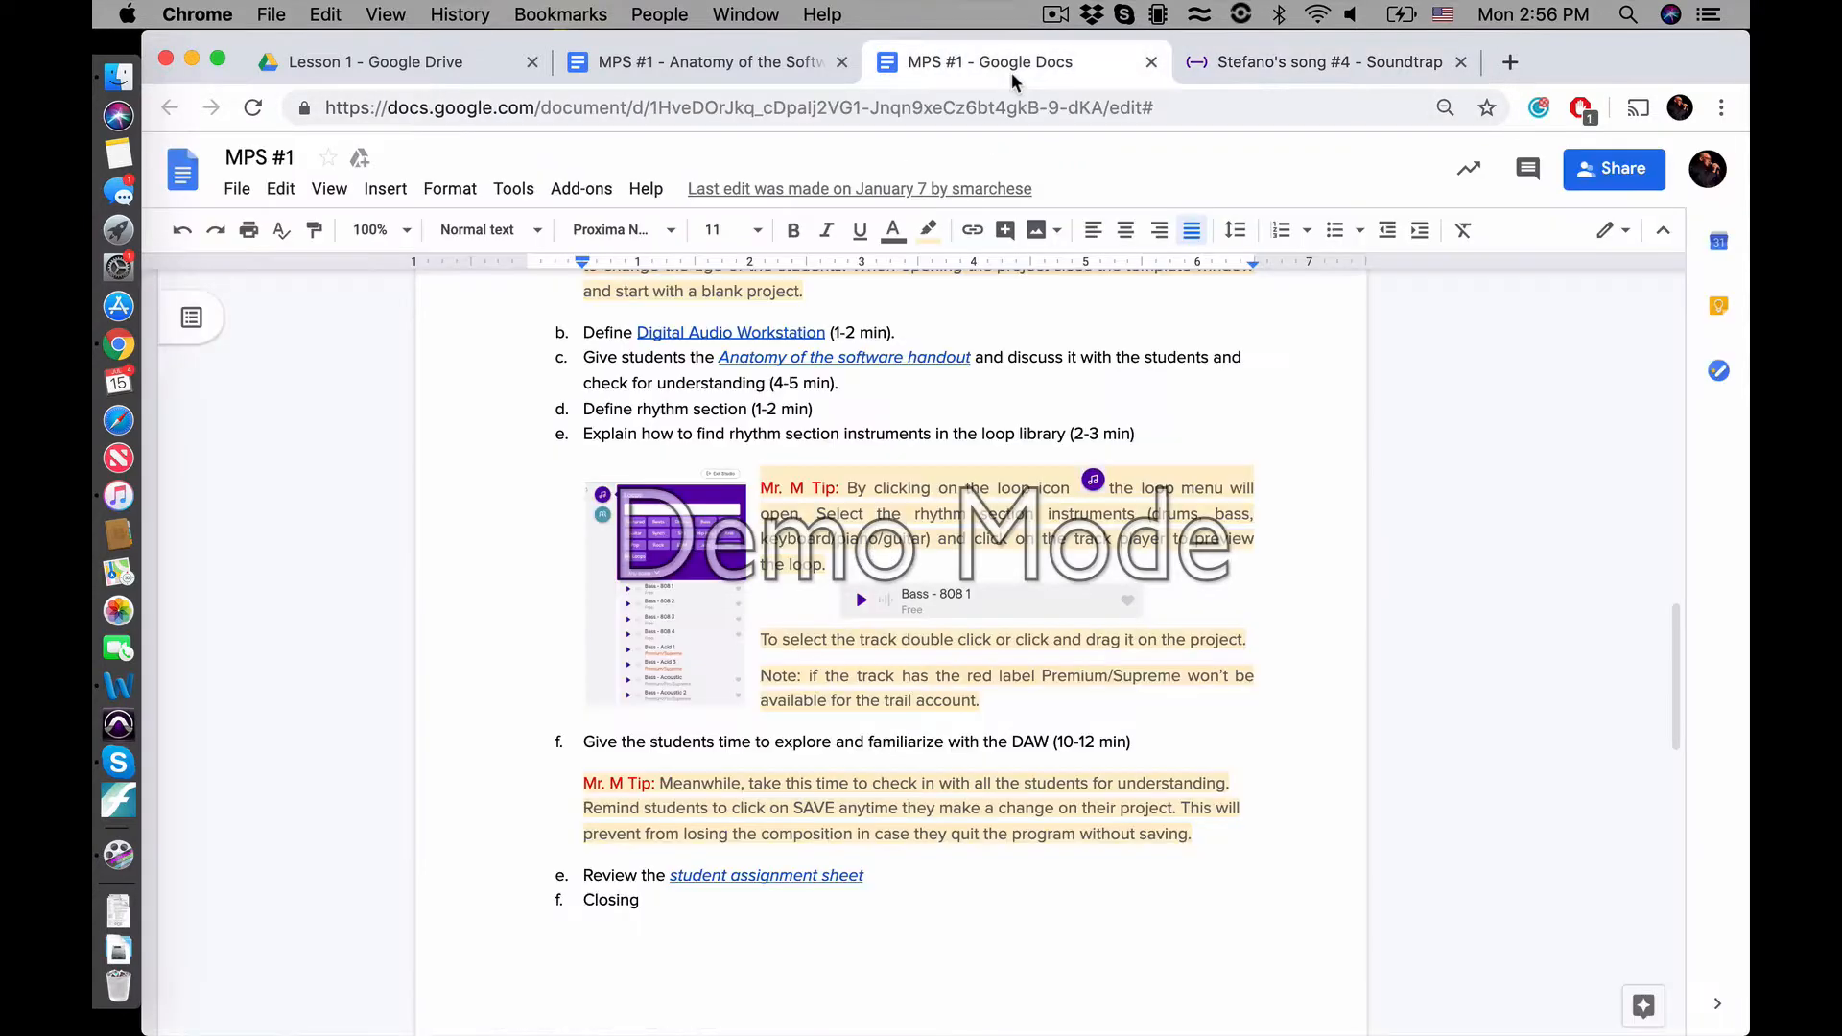
{"action": "scroll", "coordinate": [829, 669], "scroll_direction": "down", "scroll_amount": 1}
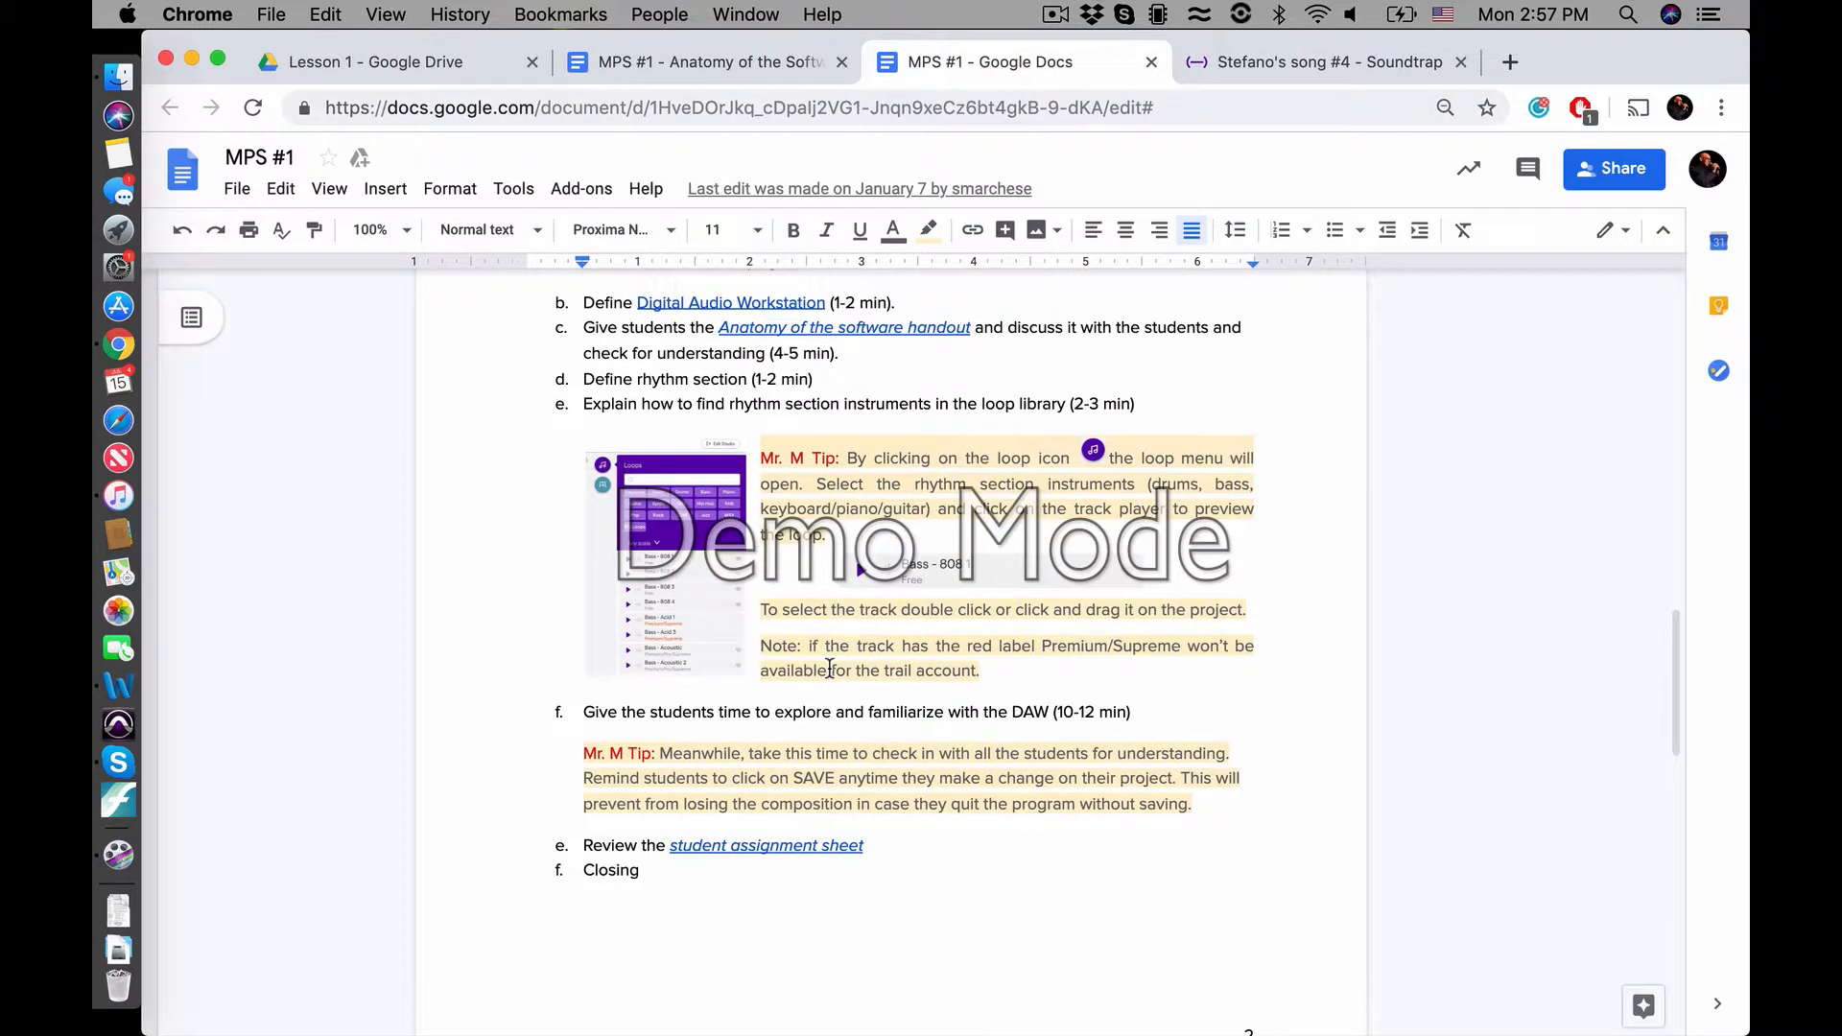
{"action": "scroll", "coordinate": [829, 668], "scroll_direction": "up", "scroll_amount": 1}
{"action": "scroll", "coordinate": [660, 552], "scroll_direction": "up", "scroll_amount": 5}
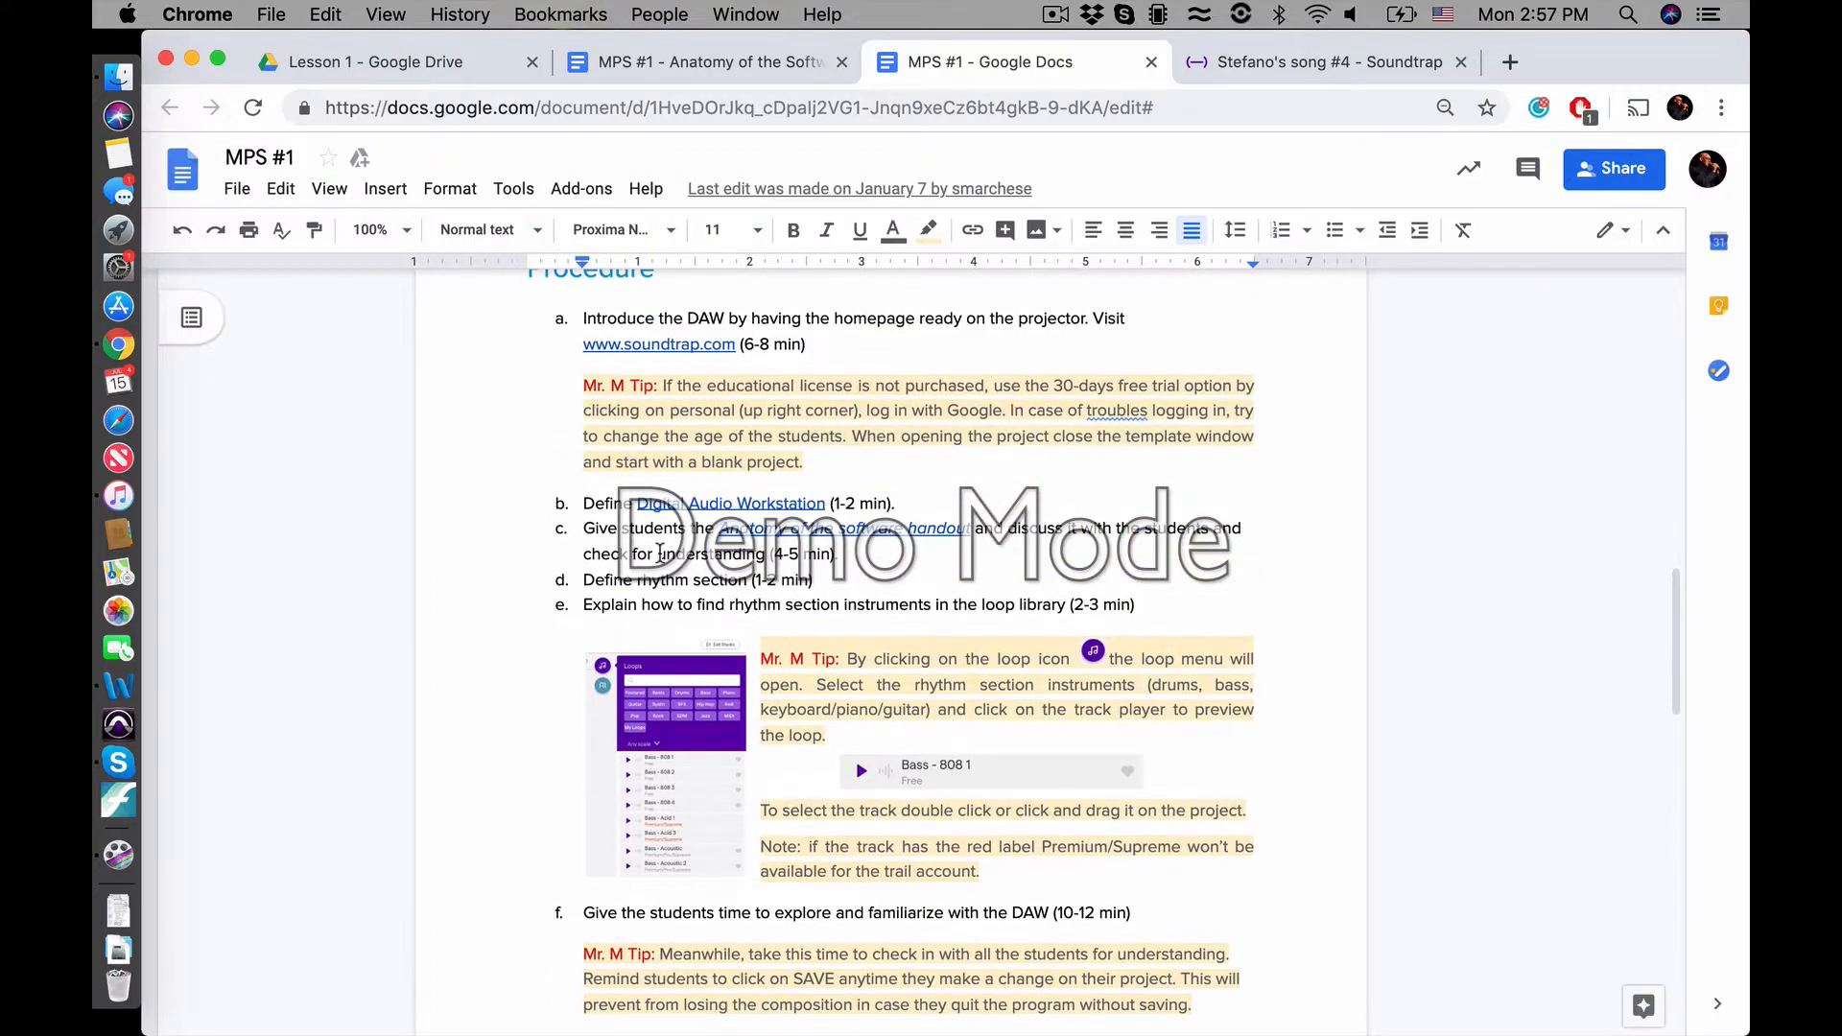
{"action": "scroll", "coordinate": [660, 553], "scroll_direction": "down", "scroll_amount": 1}
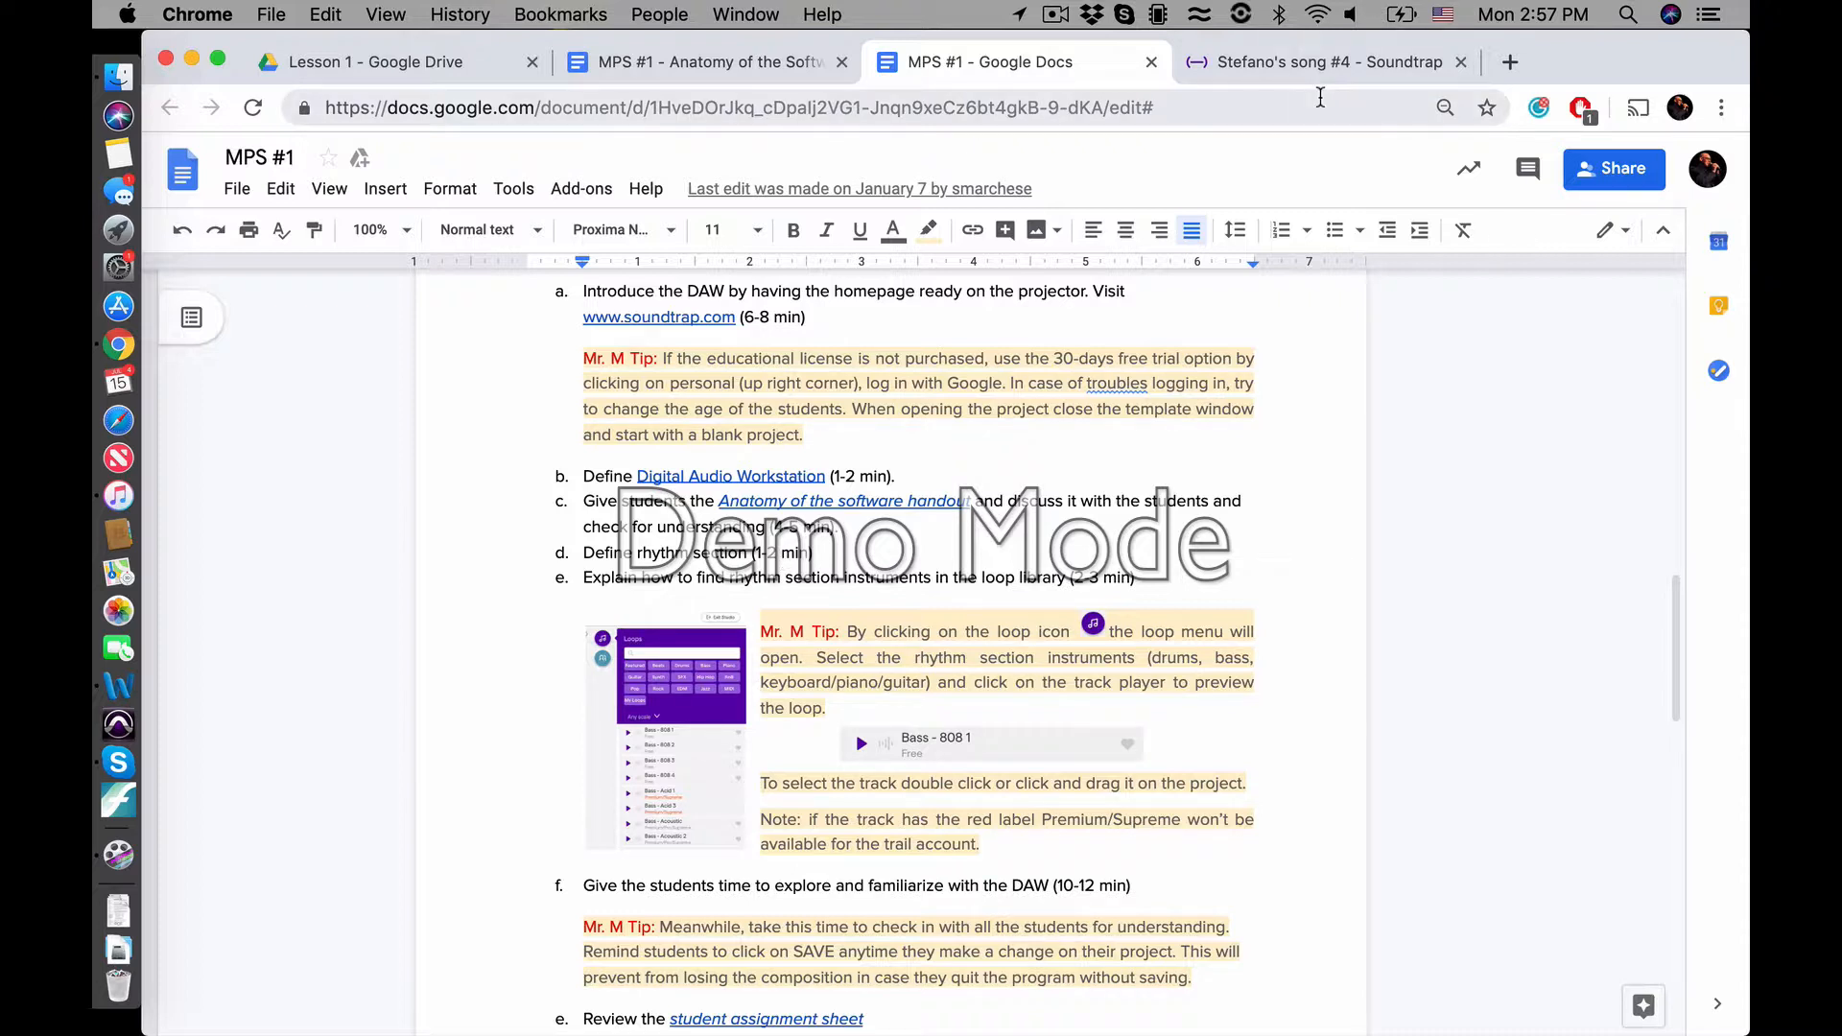
Filter the Soundtrap studio's loop library by Beats and clear the filter
{"action": "left_click", "coordinate": [1338, 62]}
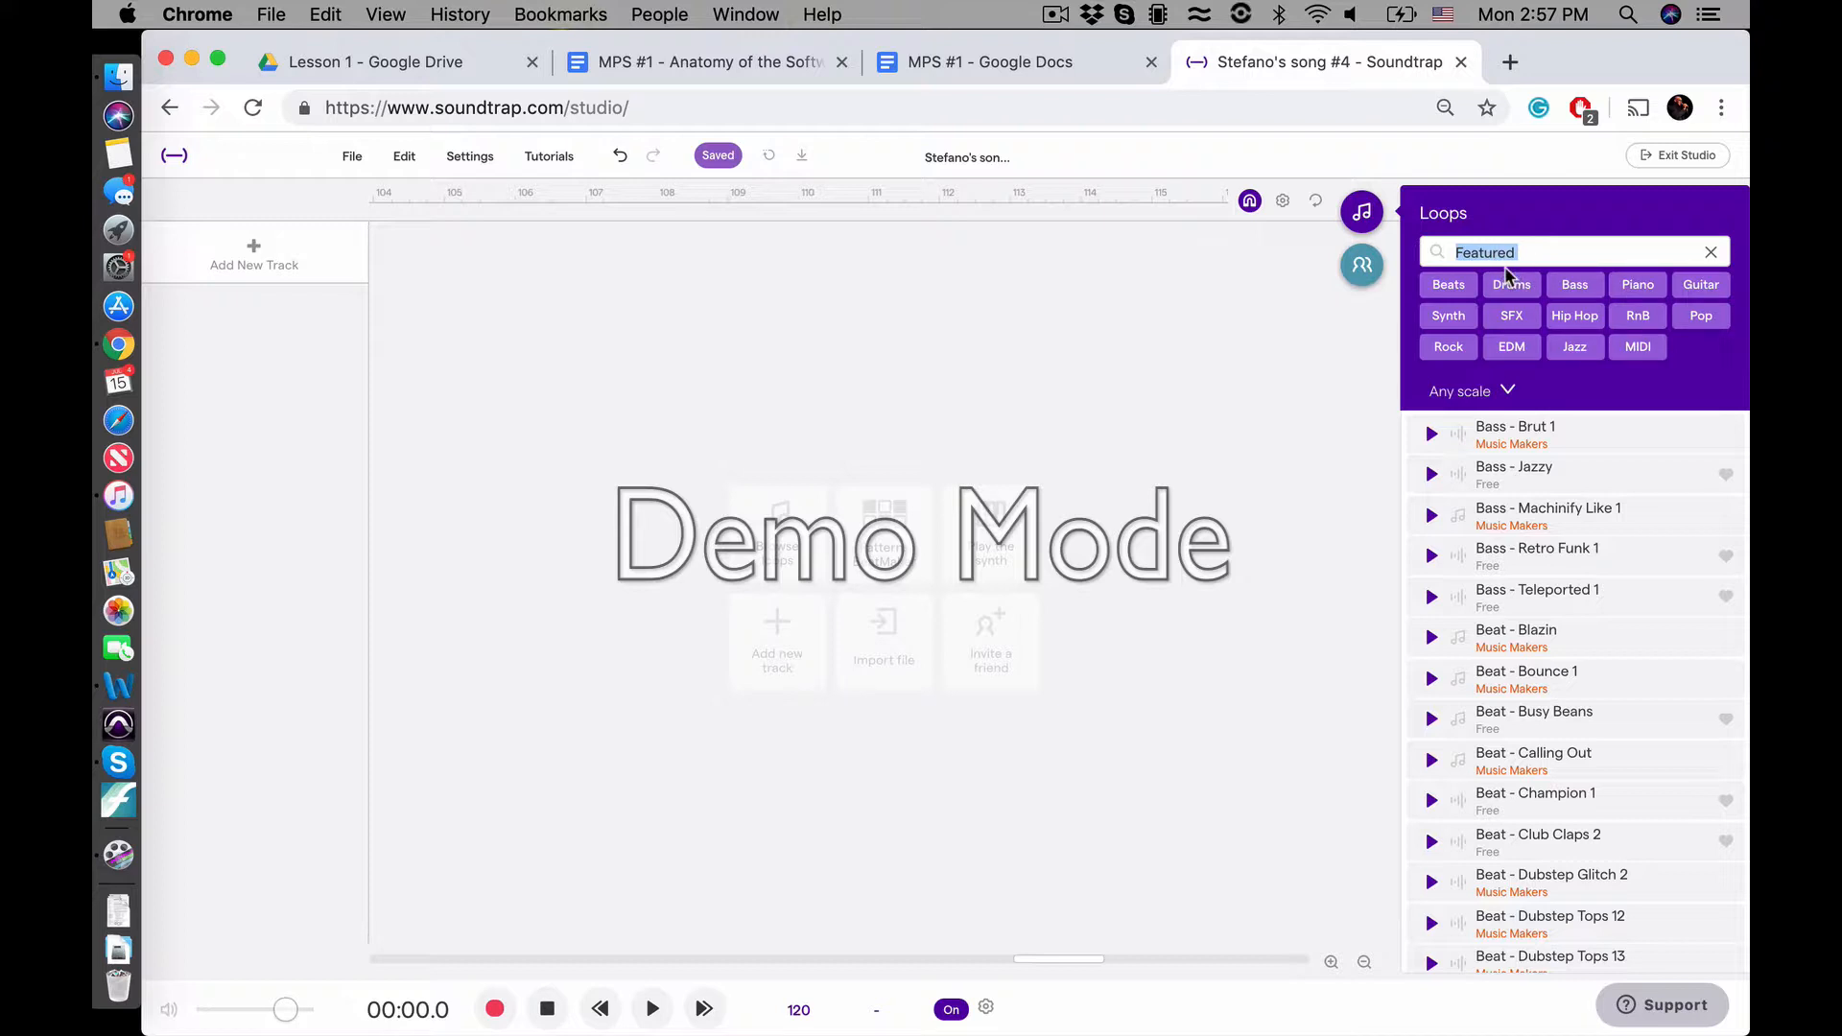
{"action": "left_click", "coordinate": [1431, 286]}
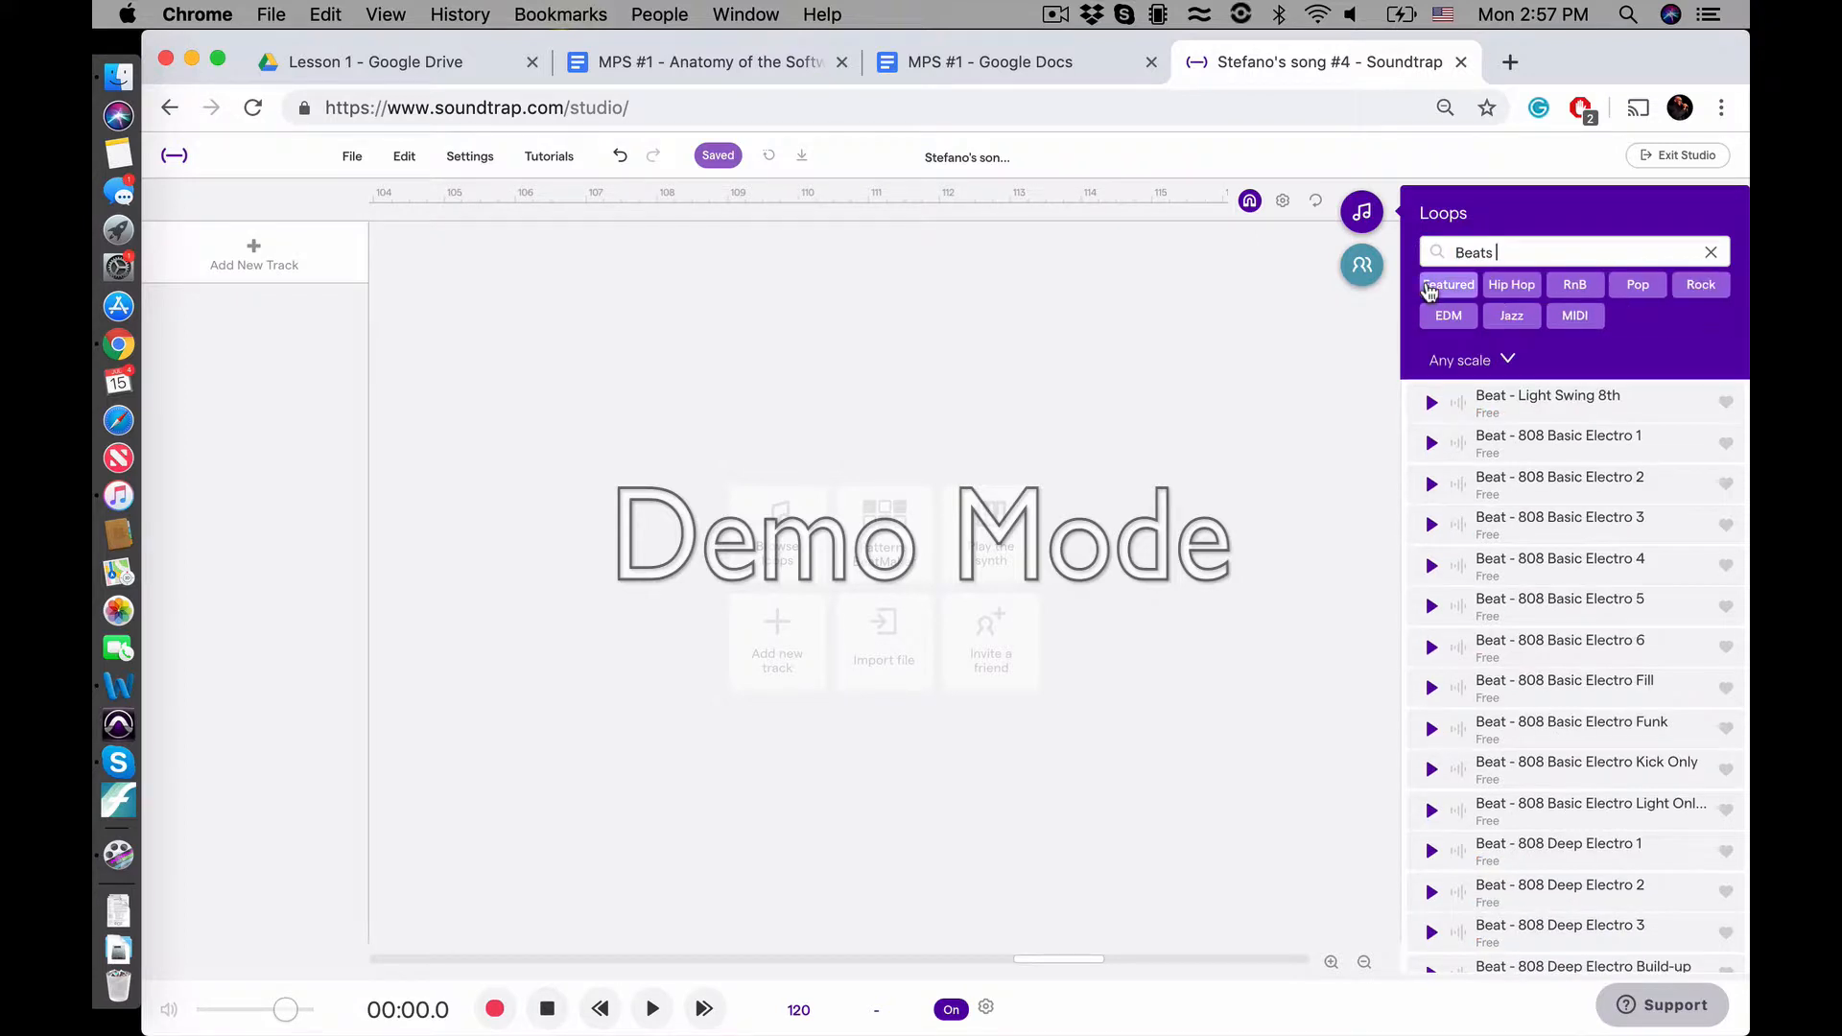
{"action": "left_click", "coordinate": [1711, 251]}
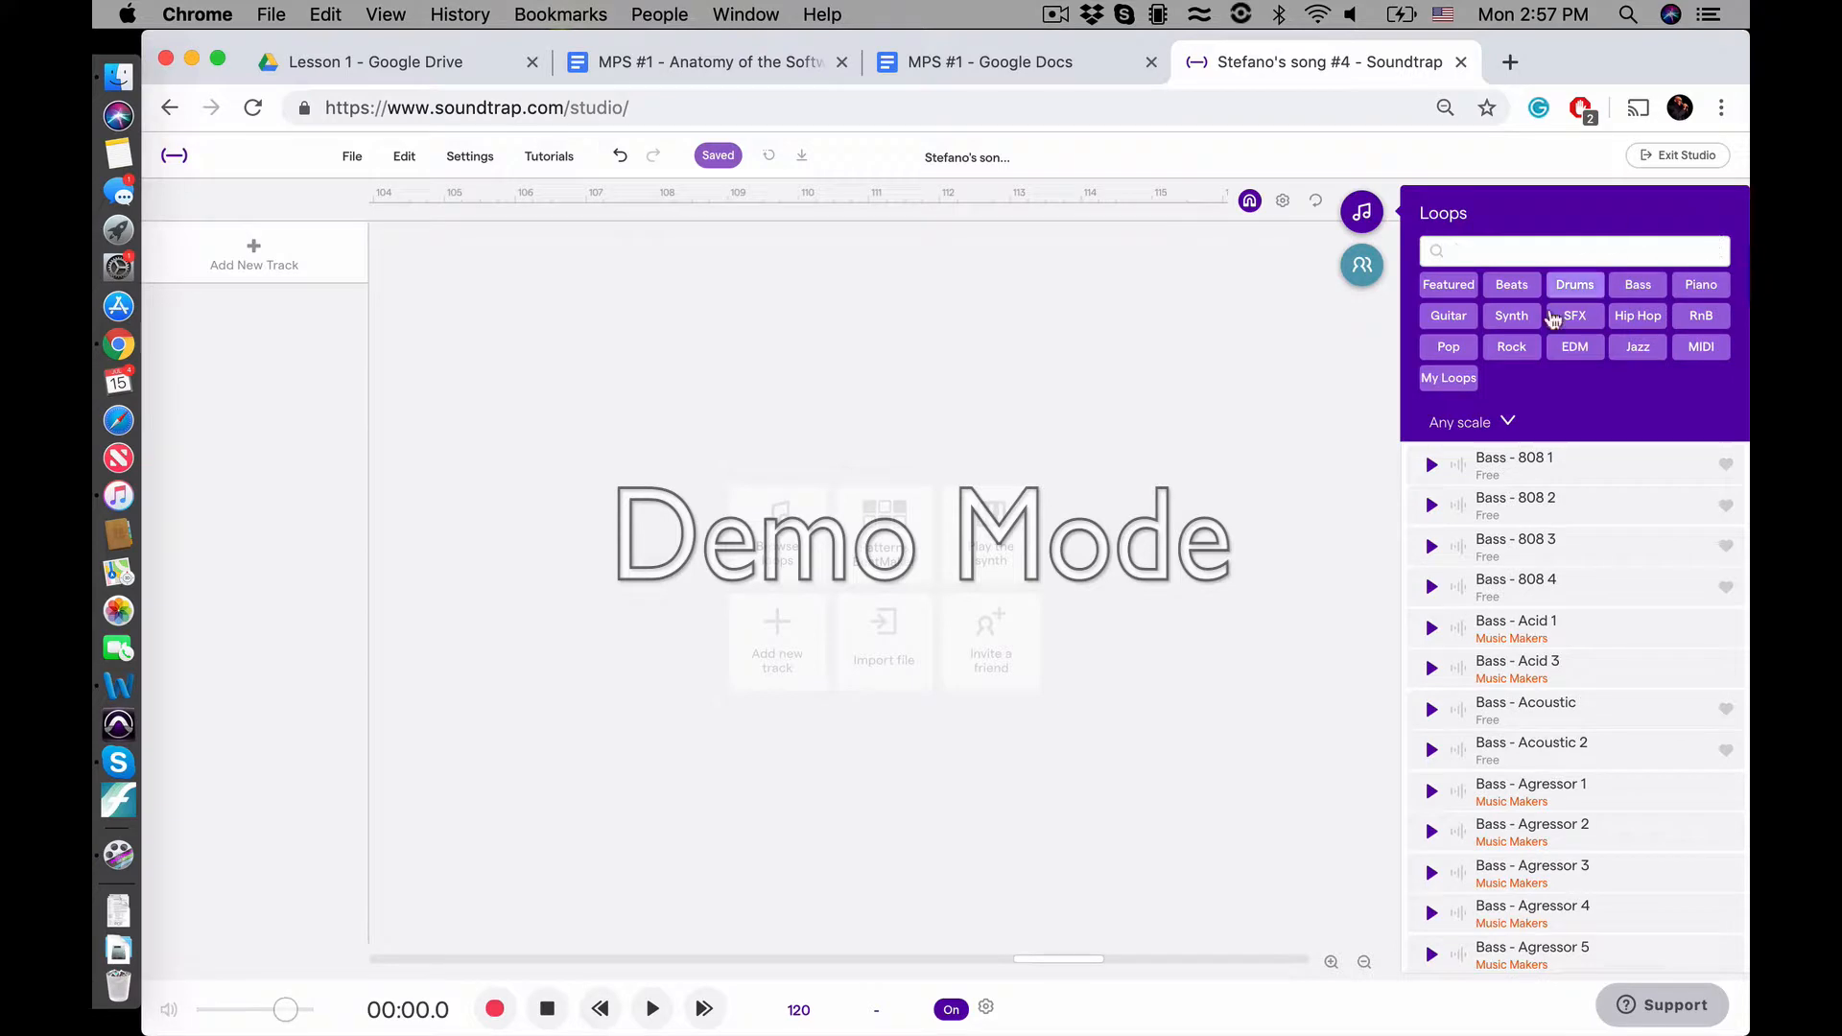
Browse the Bass loops, narrow them further to Piano, and clear the loop filters
{"action": "left_click", "coordinate": [1638, 286]}
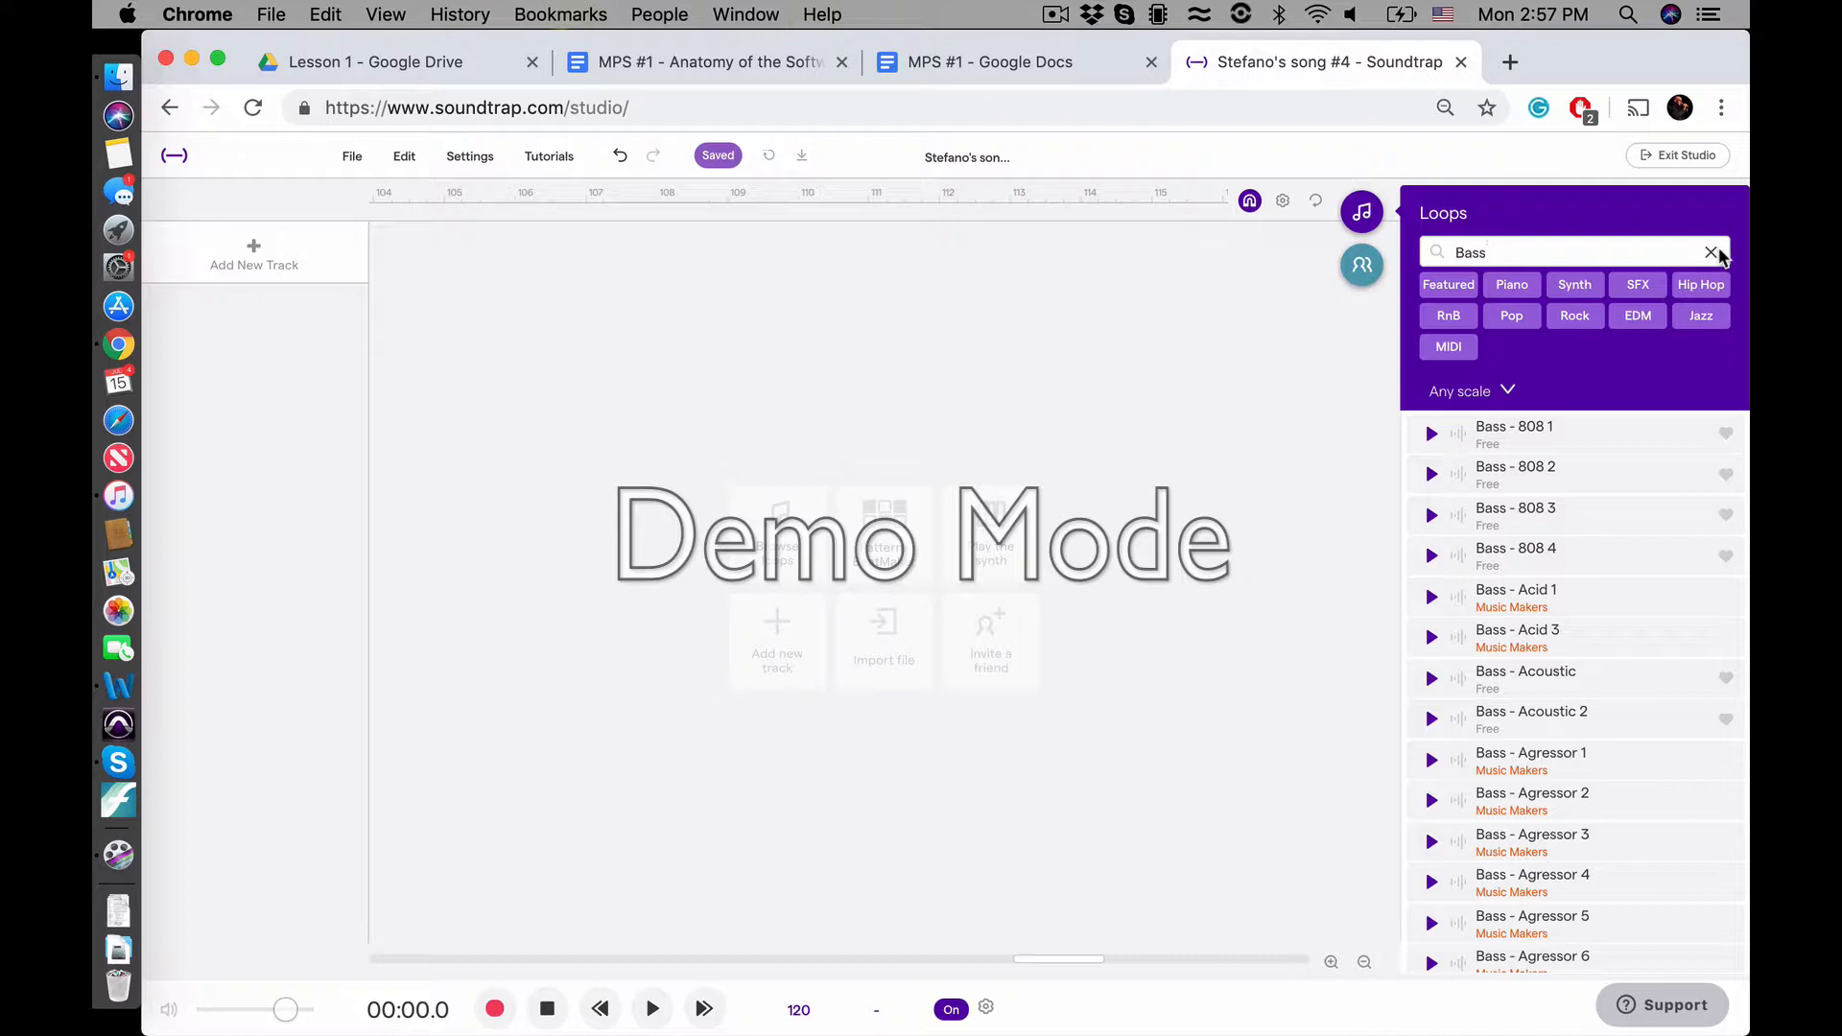
{"action": "scroll", "coordinate": [1607, 753], "scroll_direction": "down", "scroll_amount": 5}
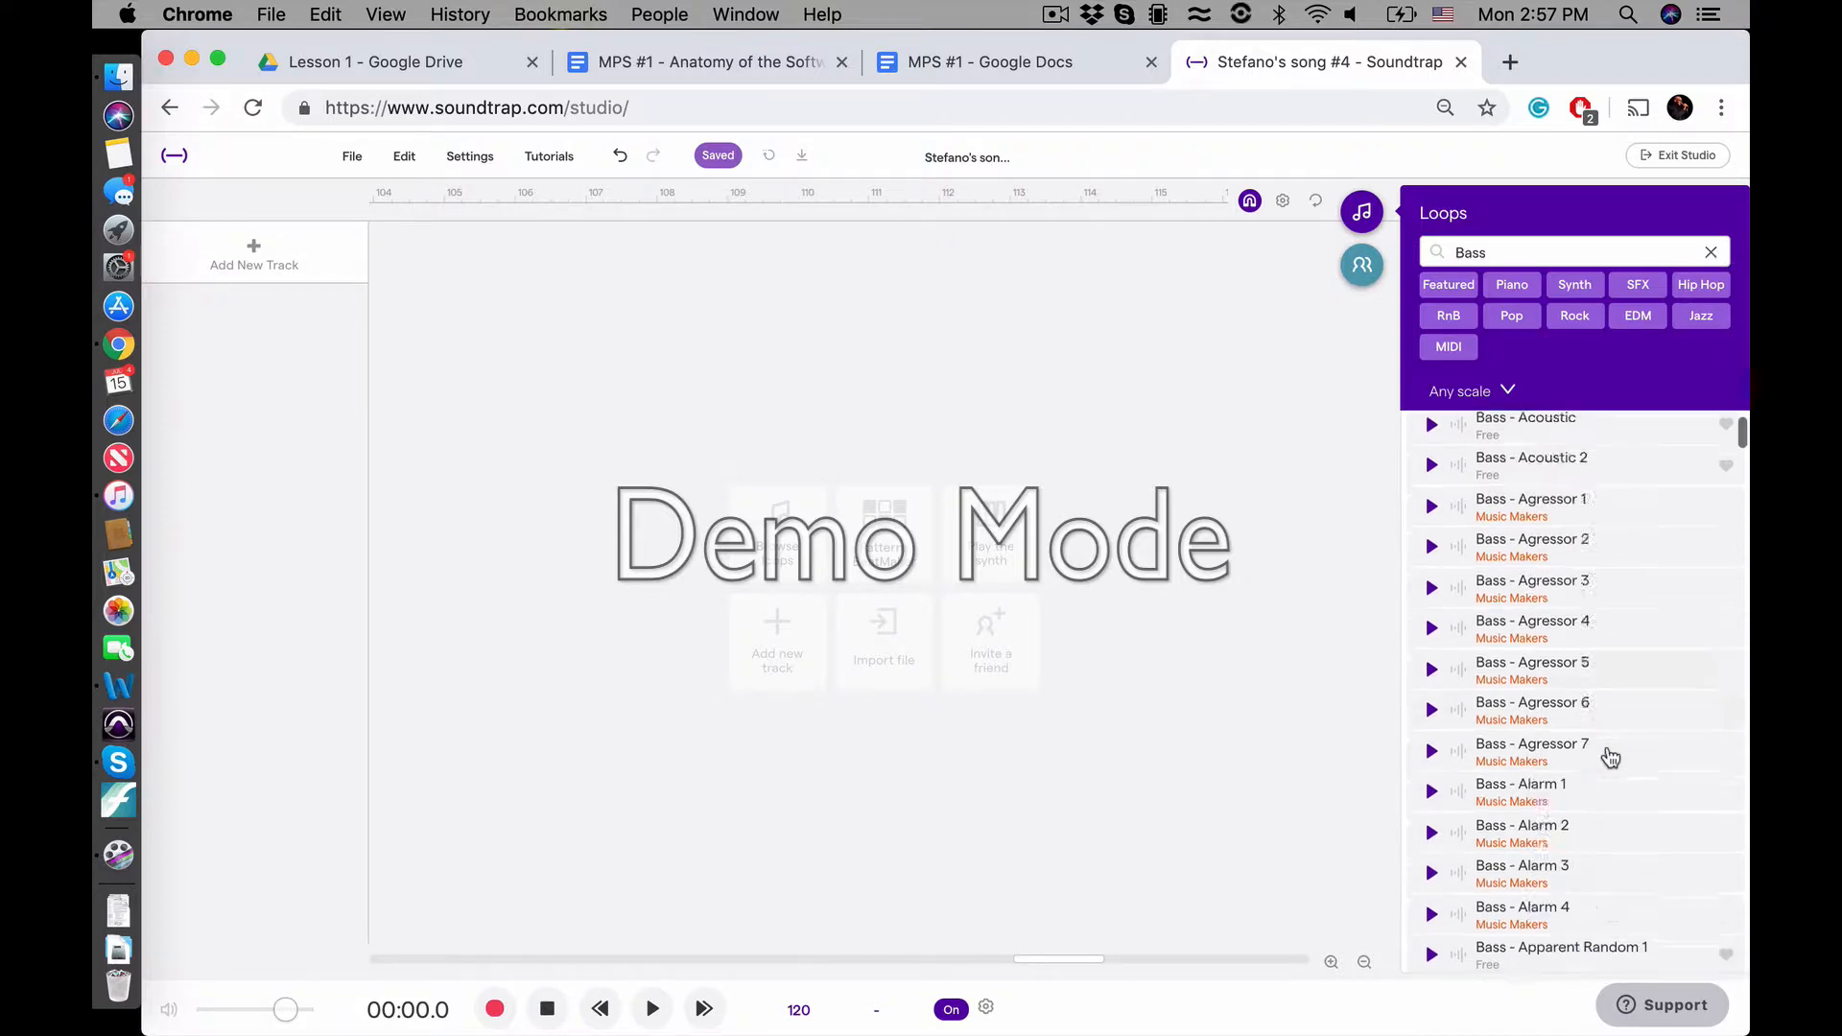
{"action": "scroll", "coordinate": [1609, 756], "scroll_direction": "up", "scroll_amount": 5}
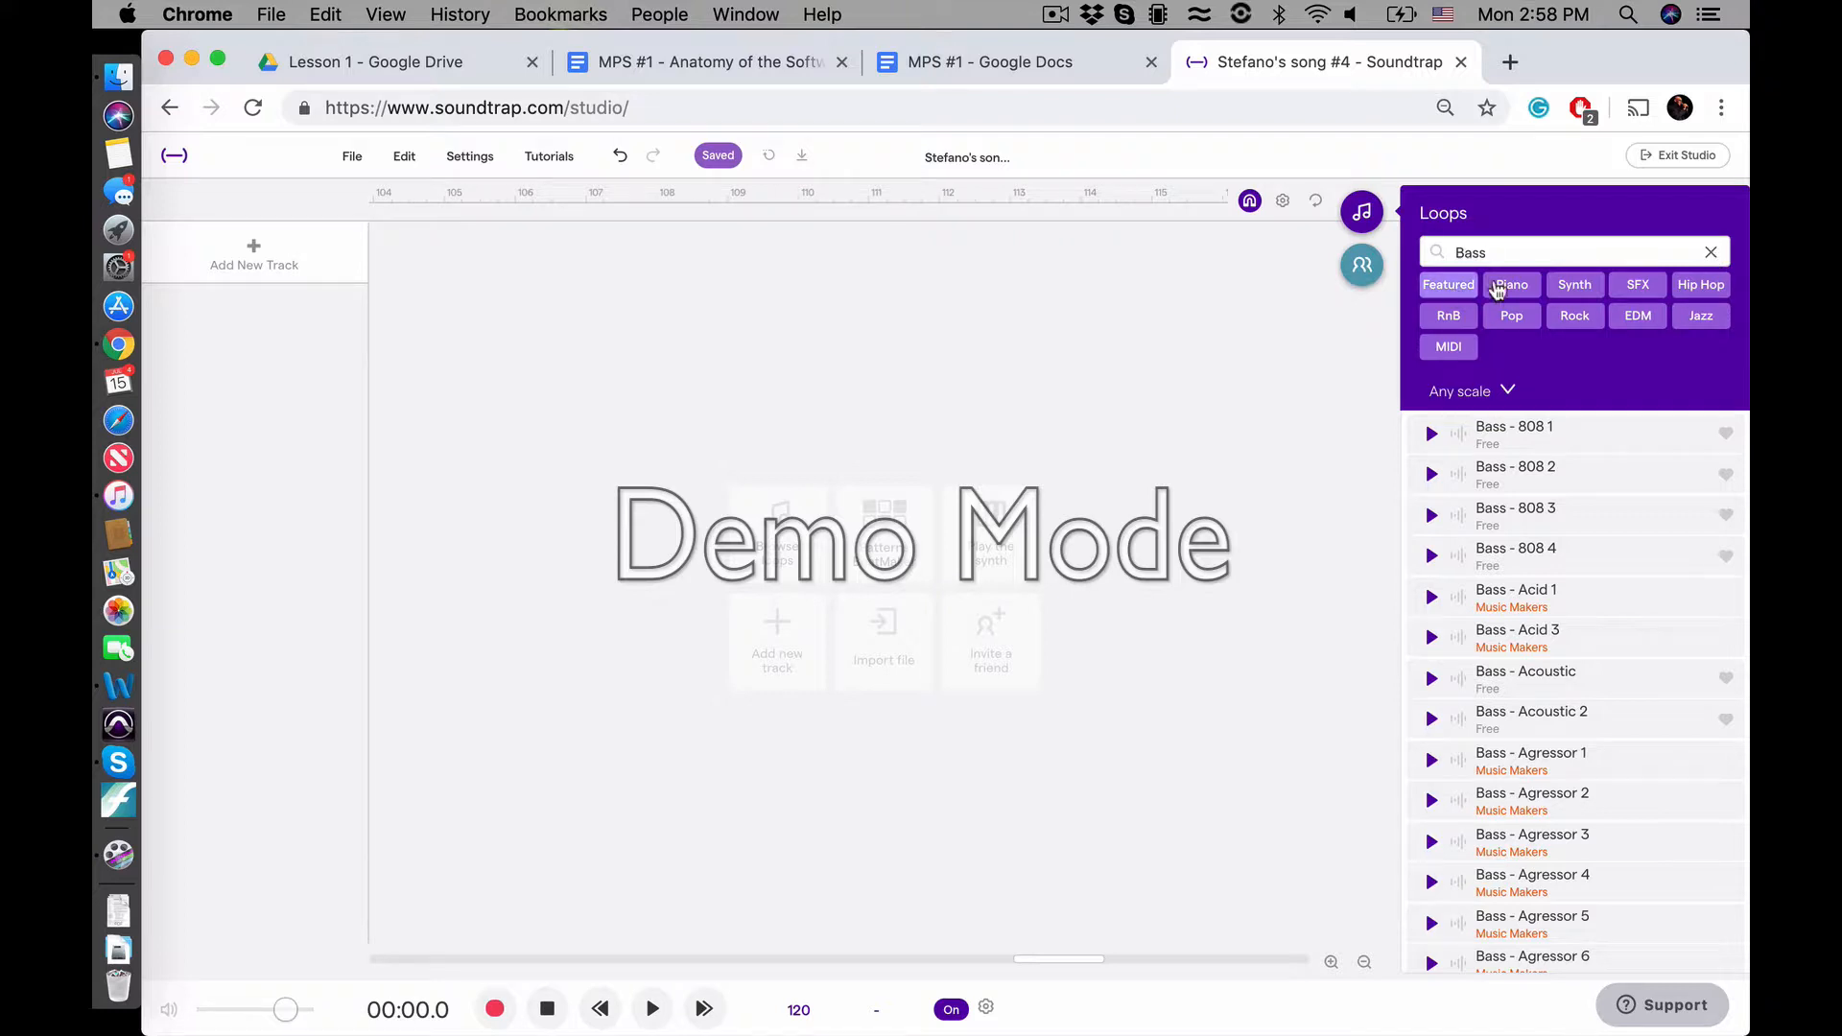
{"action": "left_click", "coordinate": [1510, 285]}
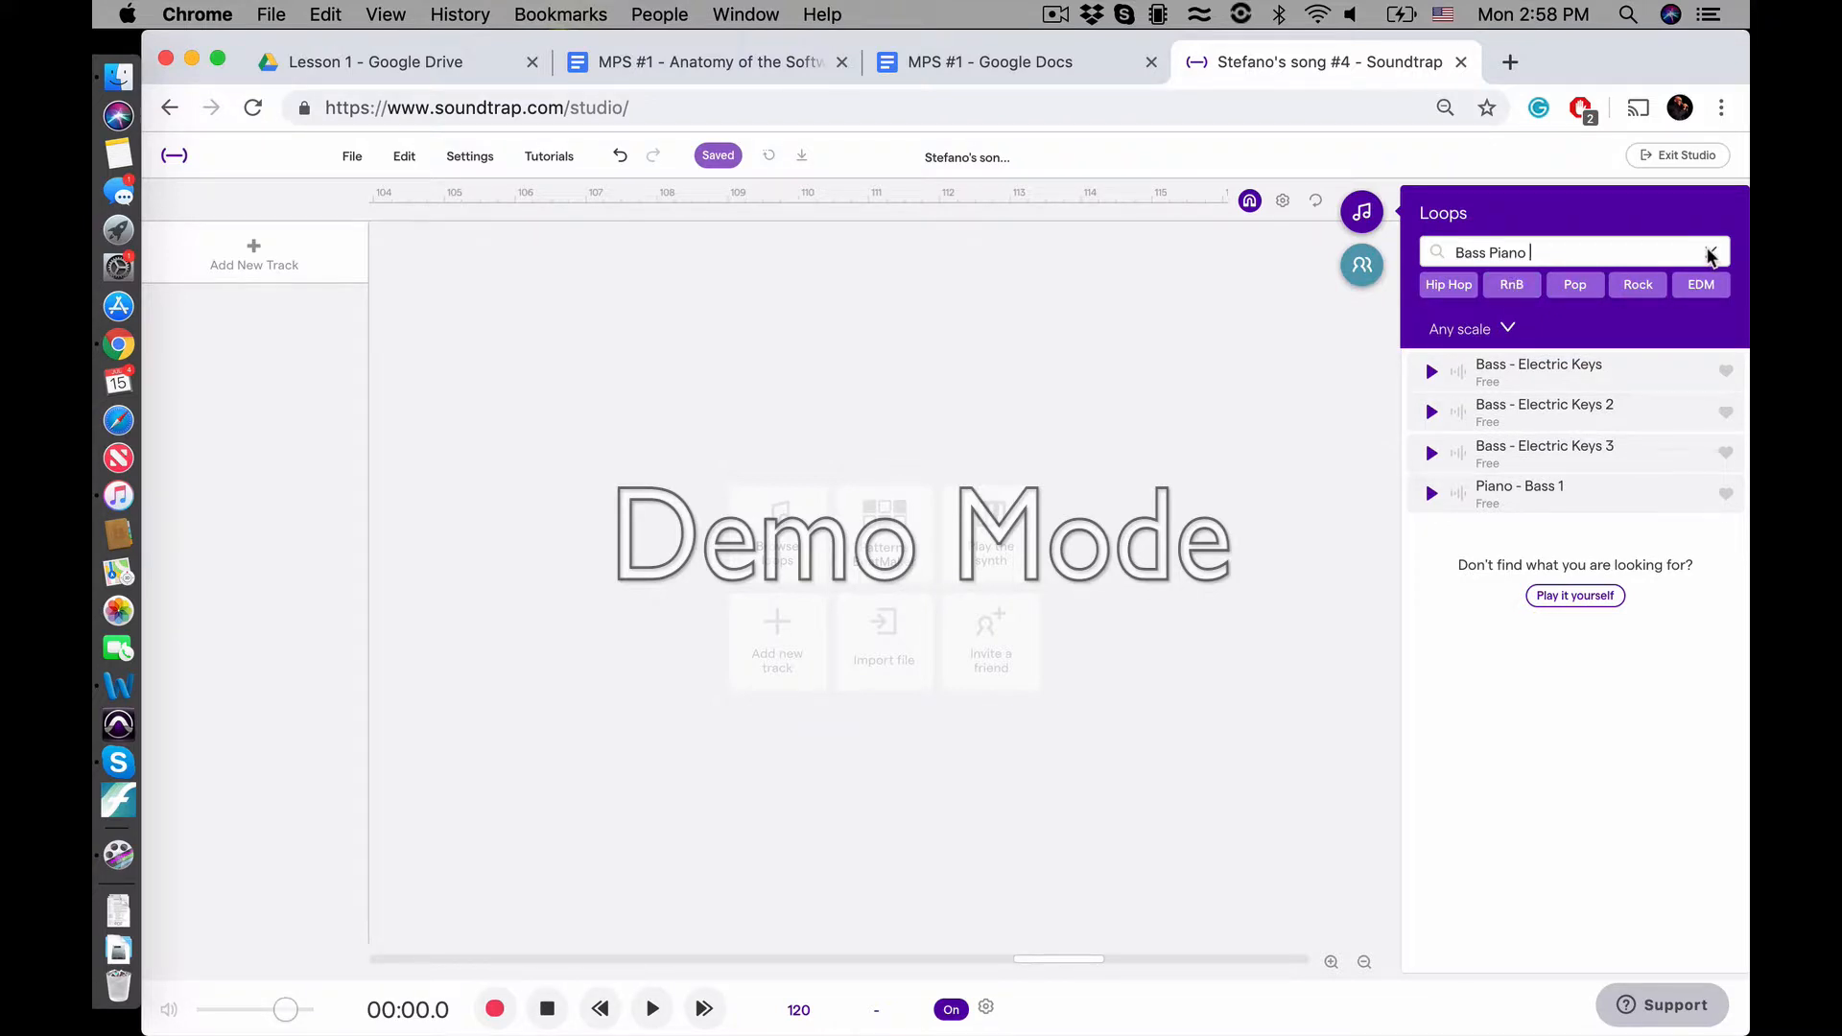
{"action": "left_click", "coordinate": [1709, 254]}
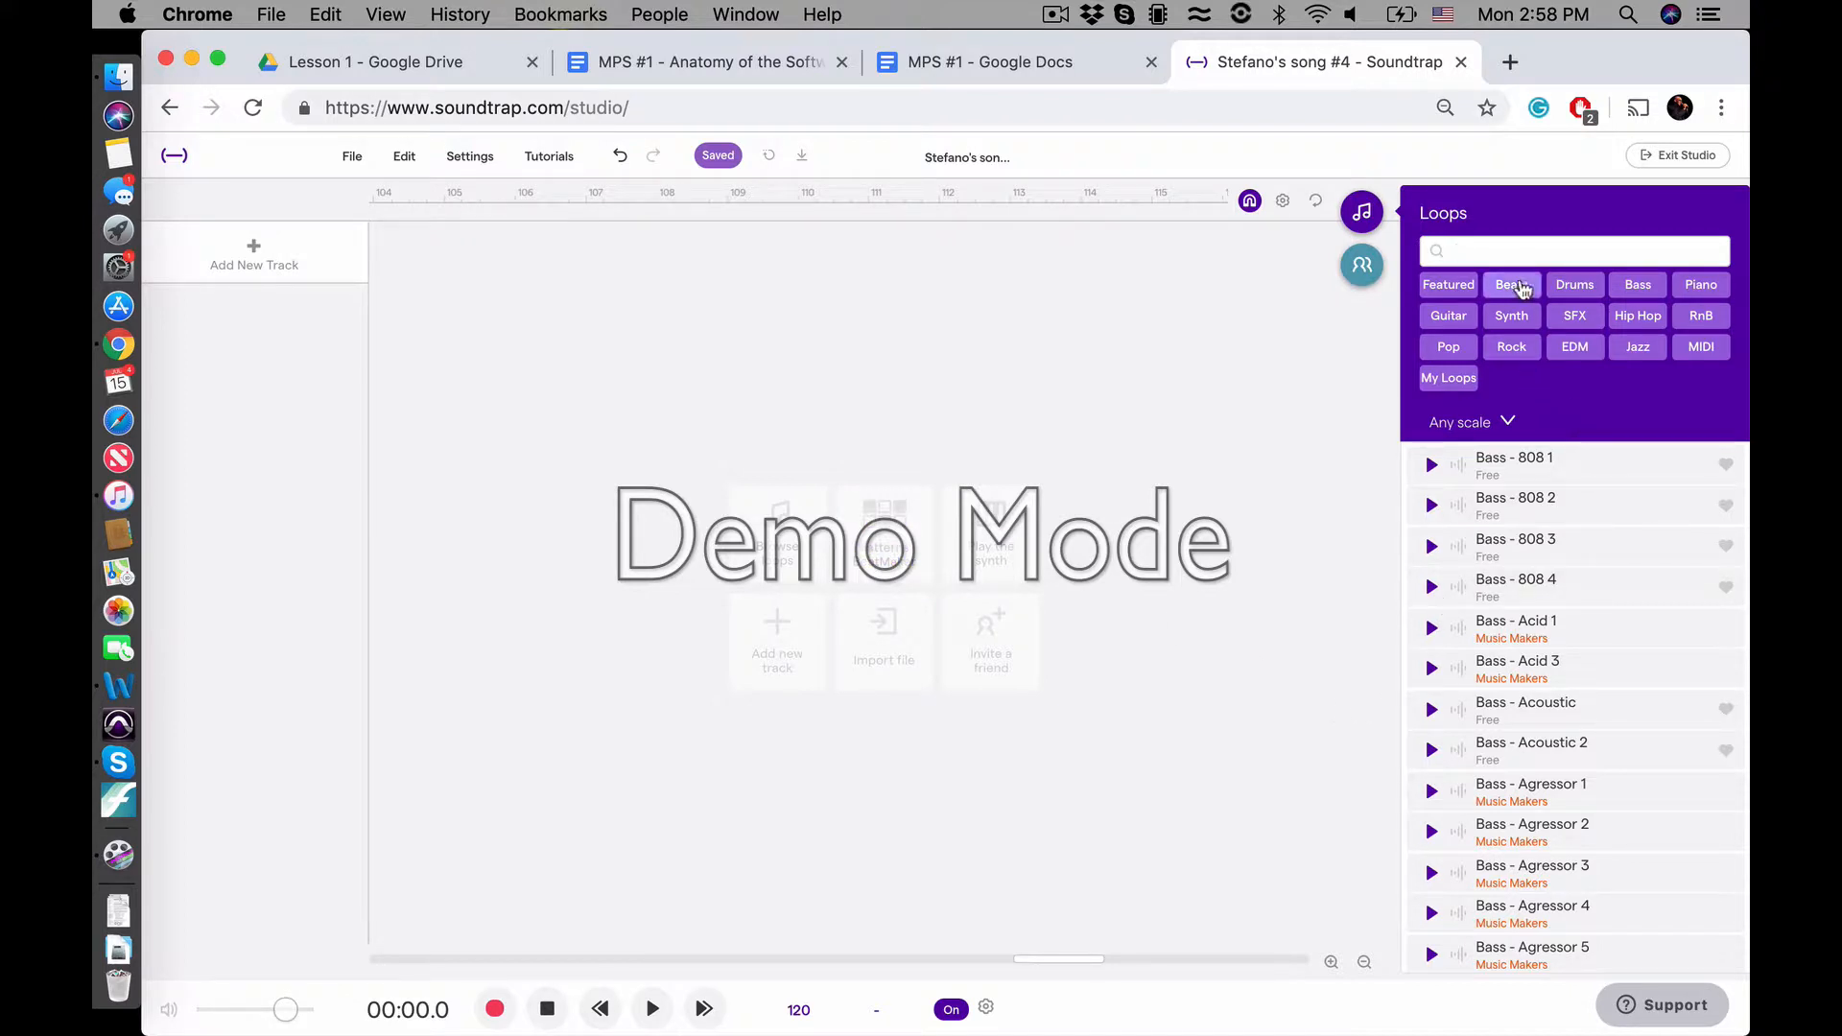
Preview Beat - 808 Basic Electro 1 from the Beats loops, add it to the project as a track, and clear the filter
{"action": "left_click", "coordinate": [1520, 288]}
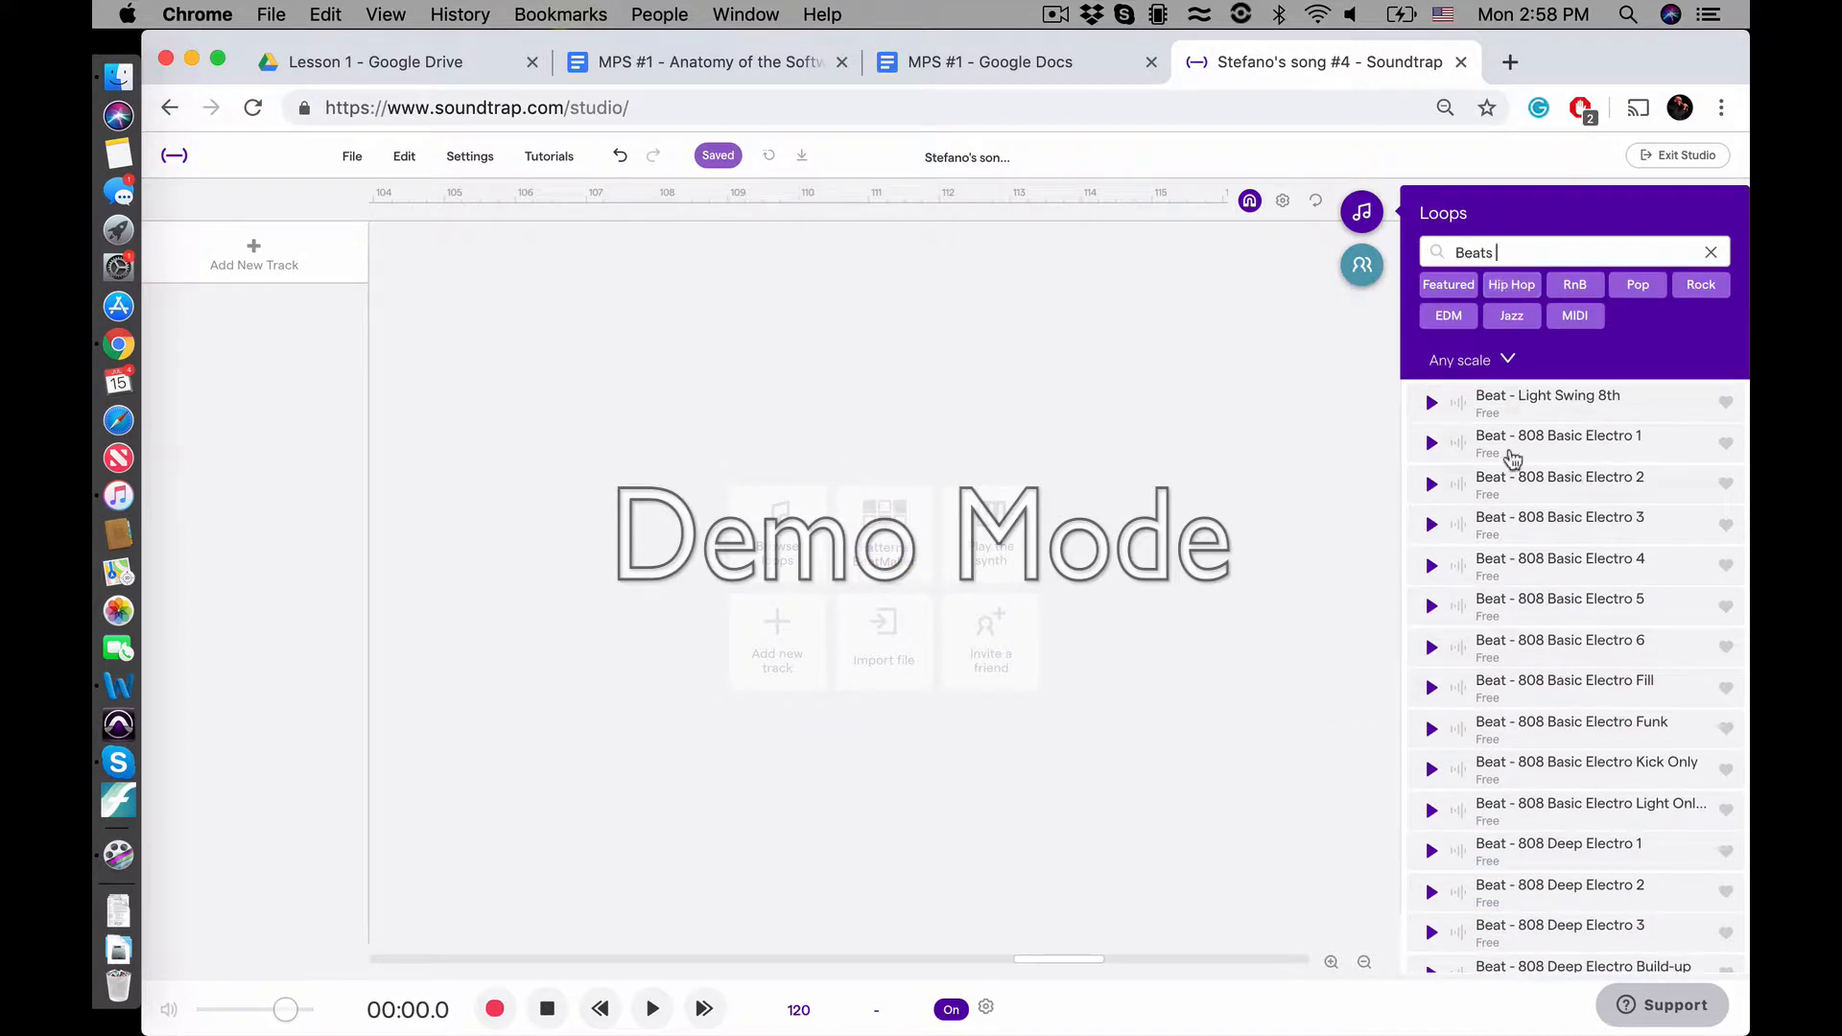
{"action": "left_click", "coordinate": [1528, 456]}
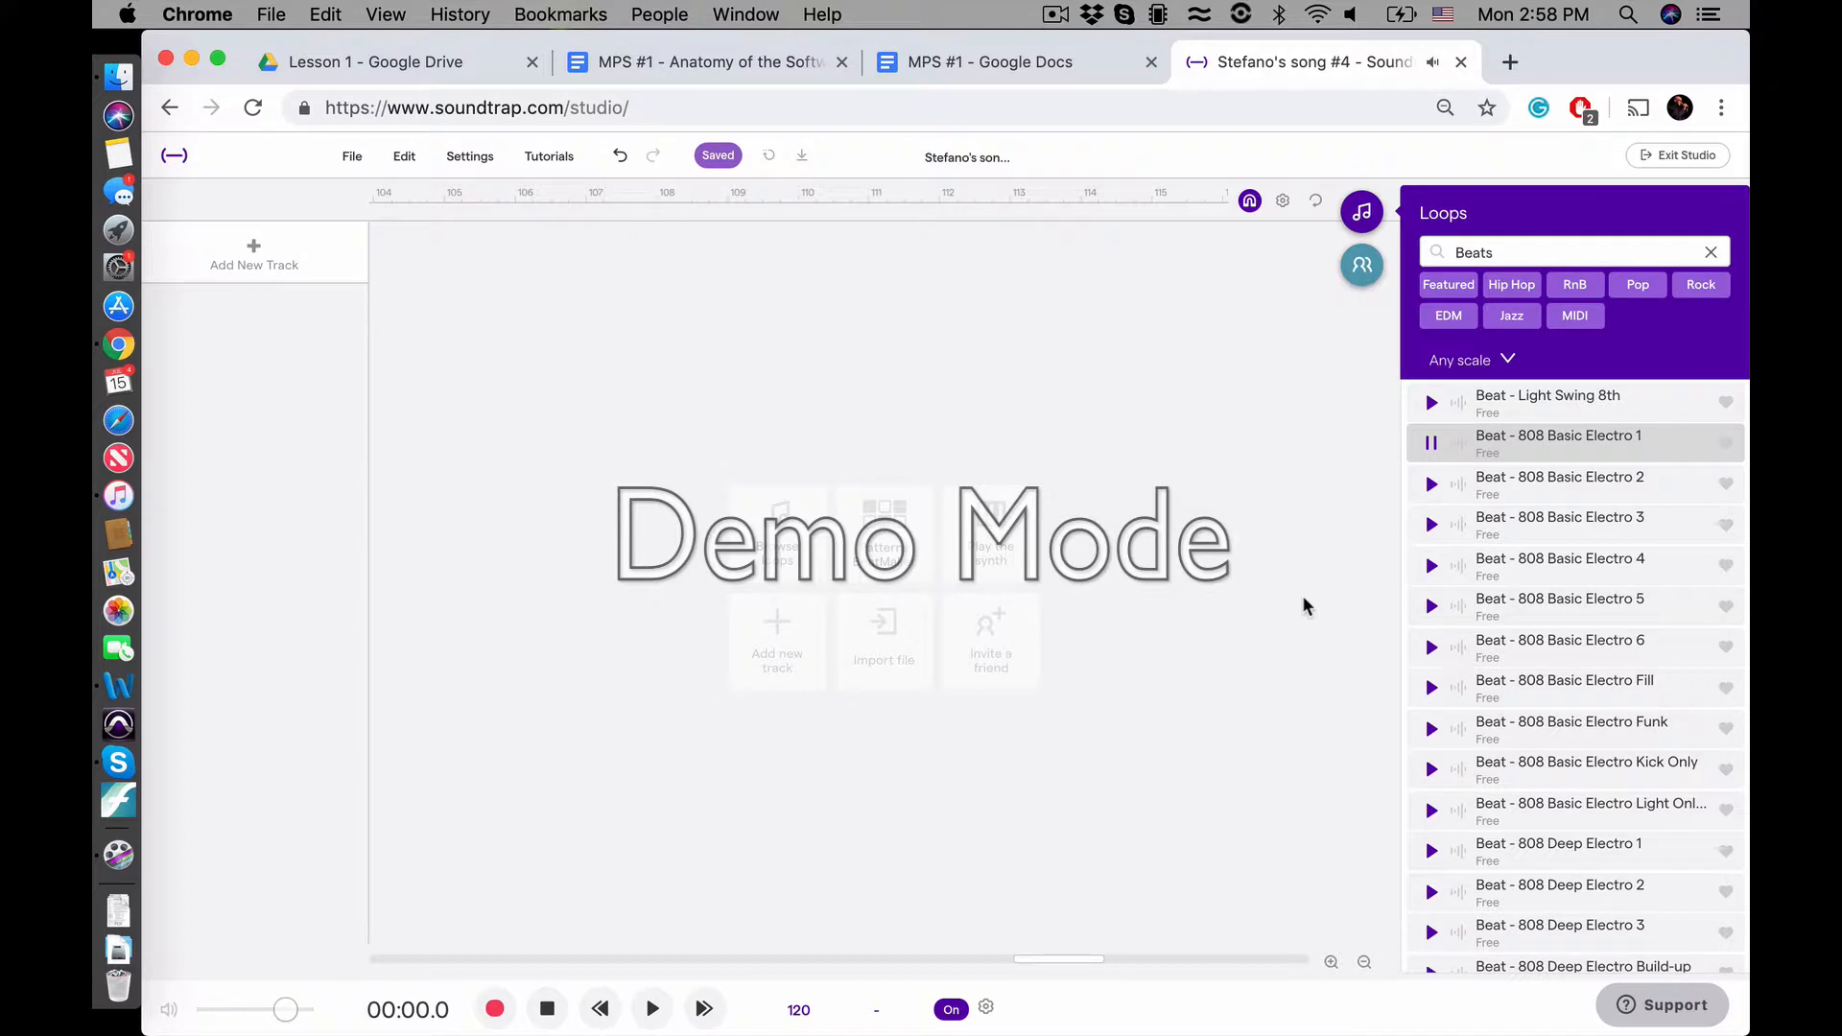
{"action": "left_click", "coordinate": [1504, 446]}
{"action": "double_click", "coordinate": [1505, 447]}
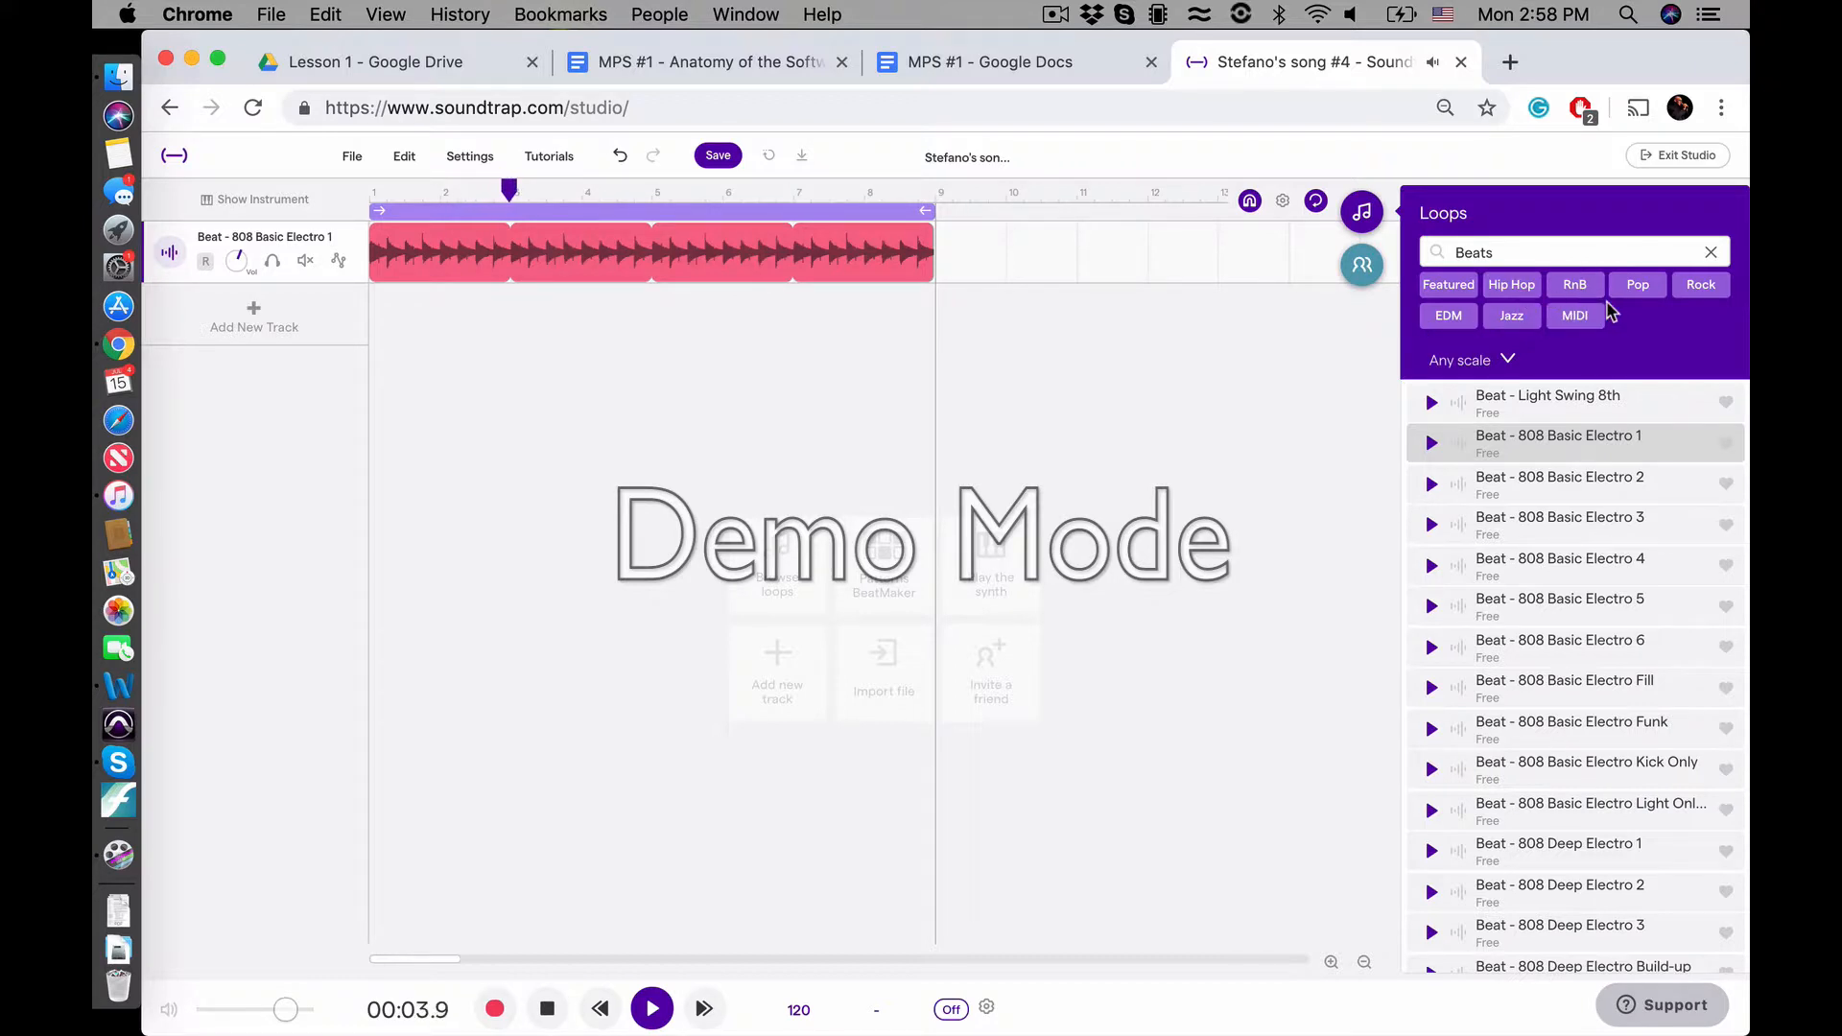
{"action": "left_click", "coordinate": [1710, 252]}
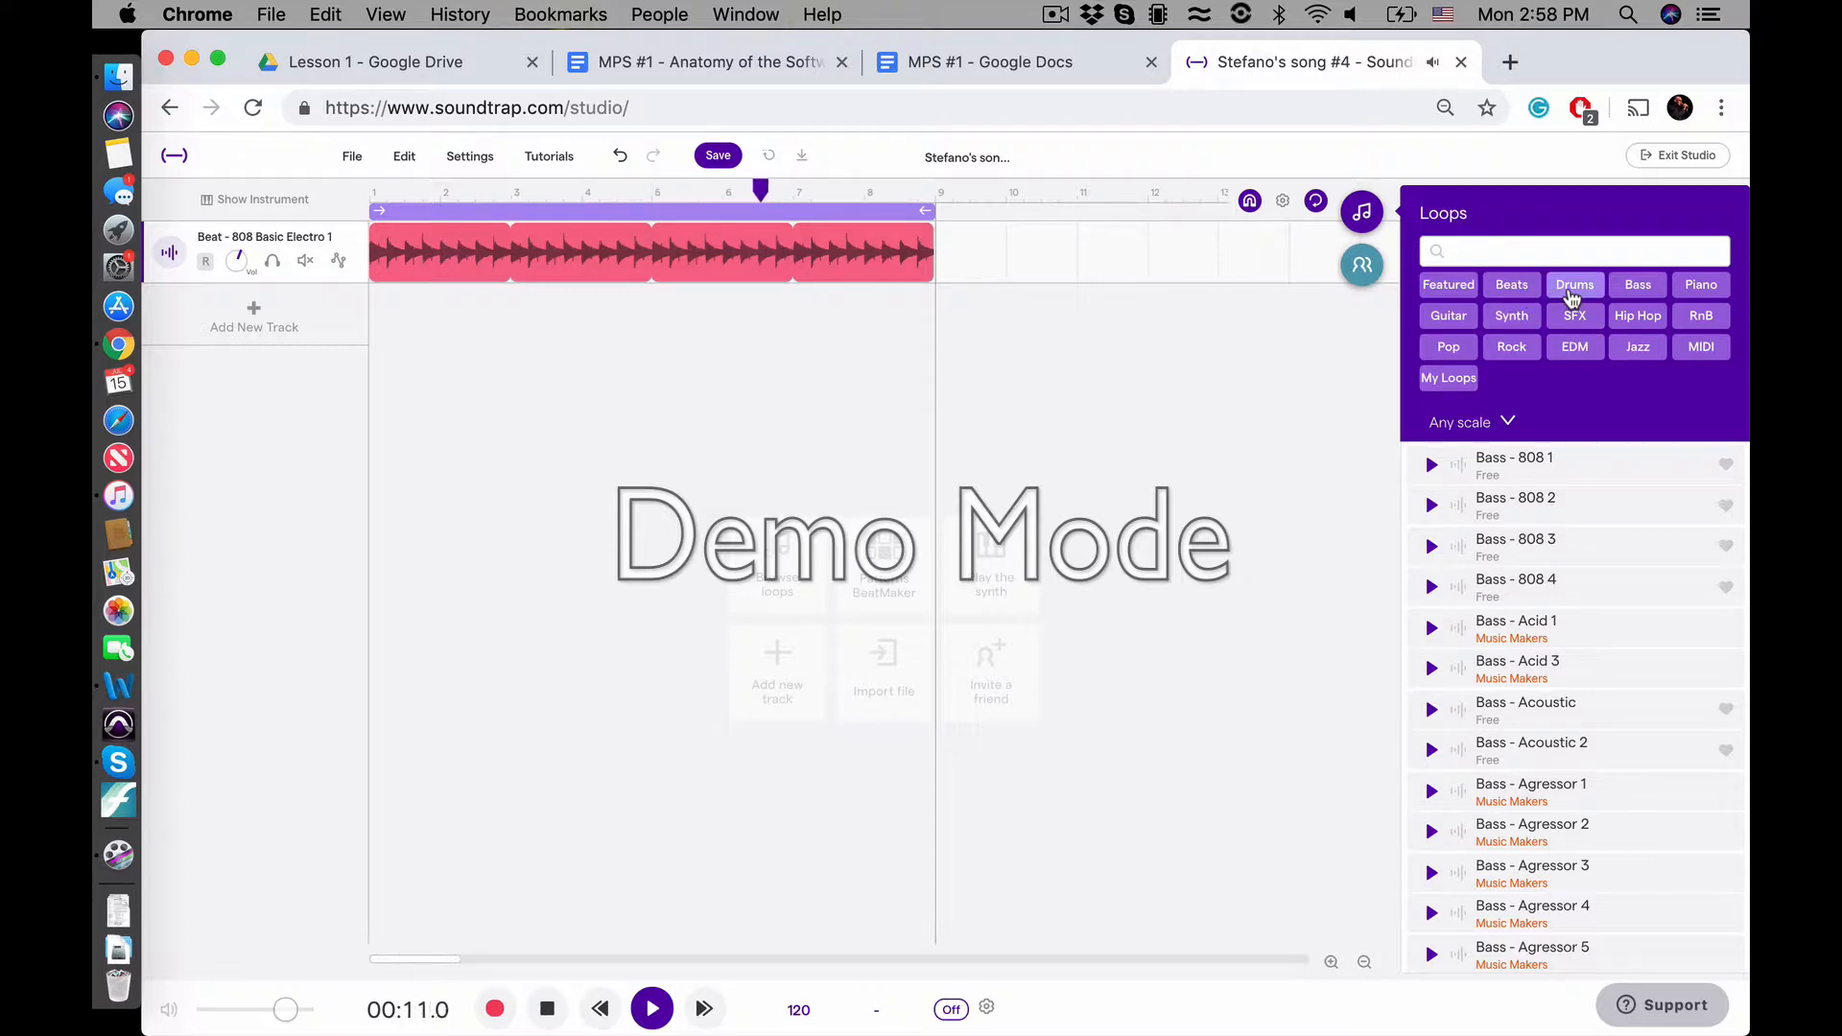
Add Bass - 808 3 from the Bass loops to the project as a track, and clear the loop filters
{"action": "left_click", "coordinate": [1640, 286]}
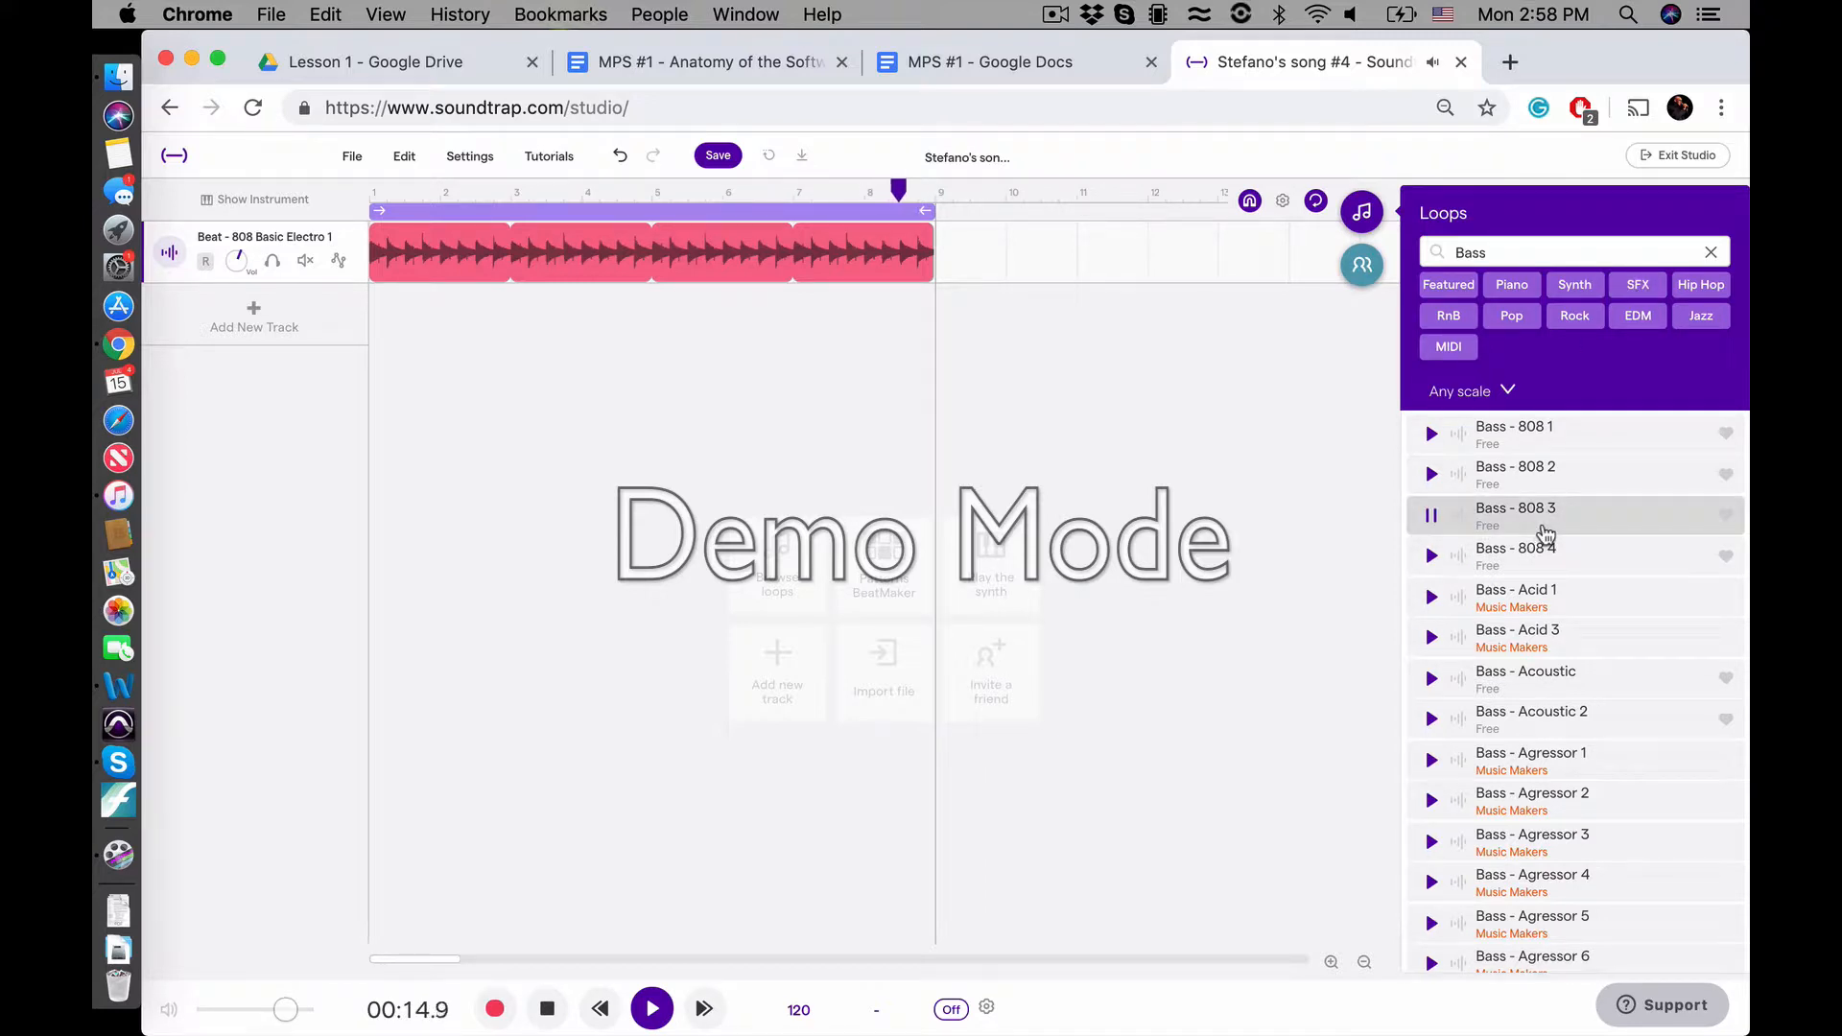
{"action": "double_click", "coordinate": [1543, 528]}
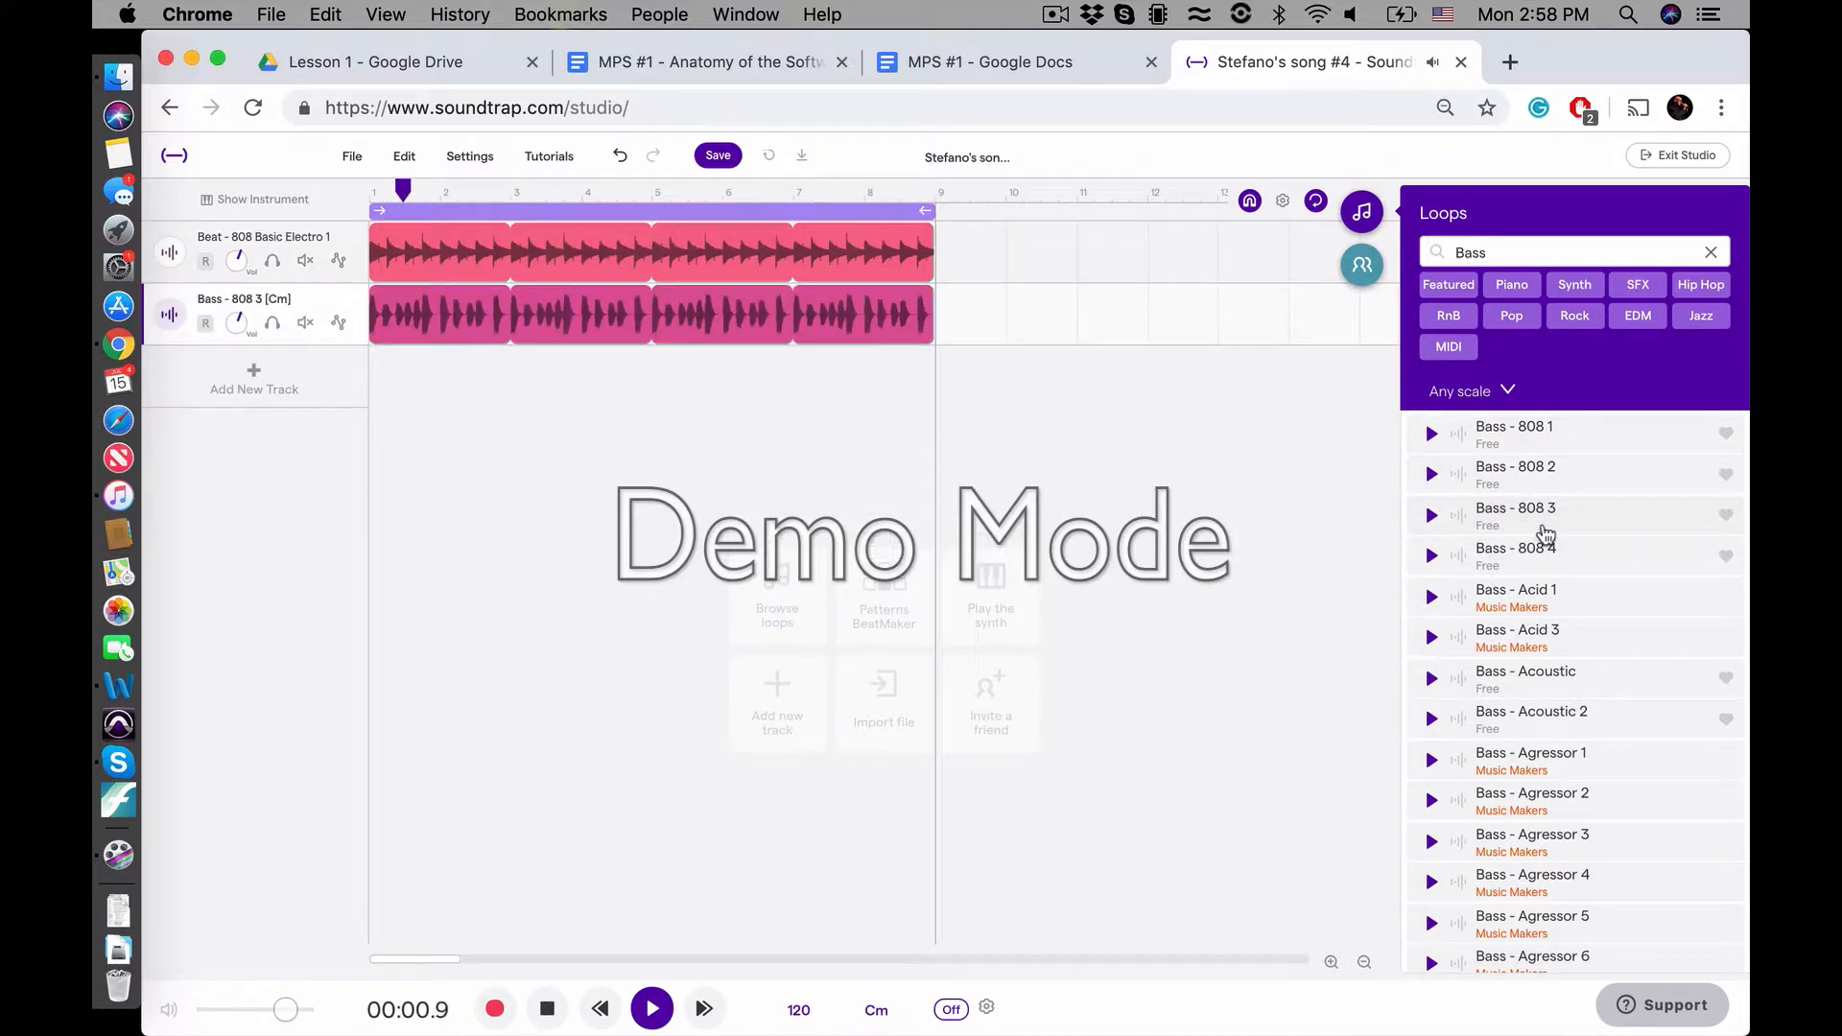
{"action": "left_click", "coordinate": [1637, 284]}
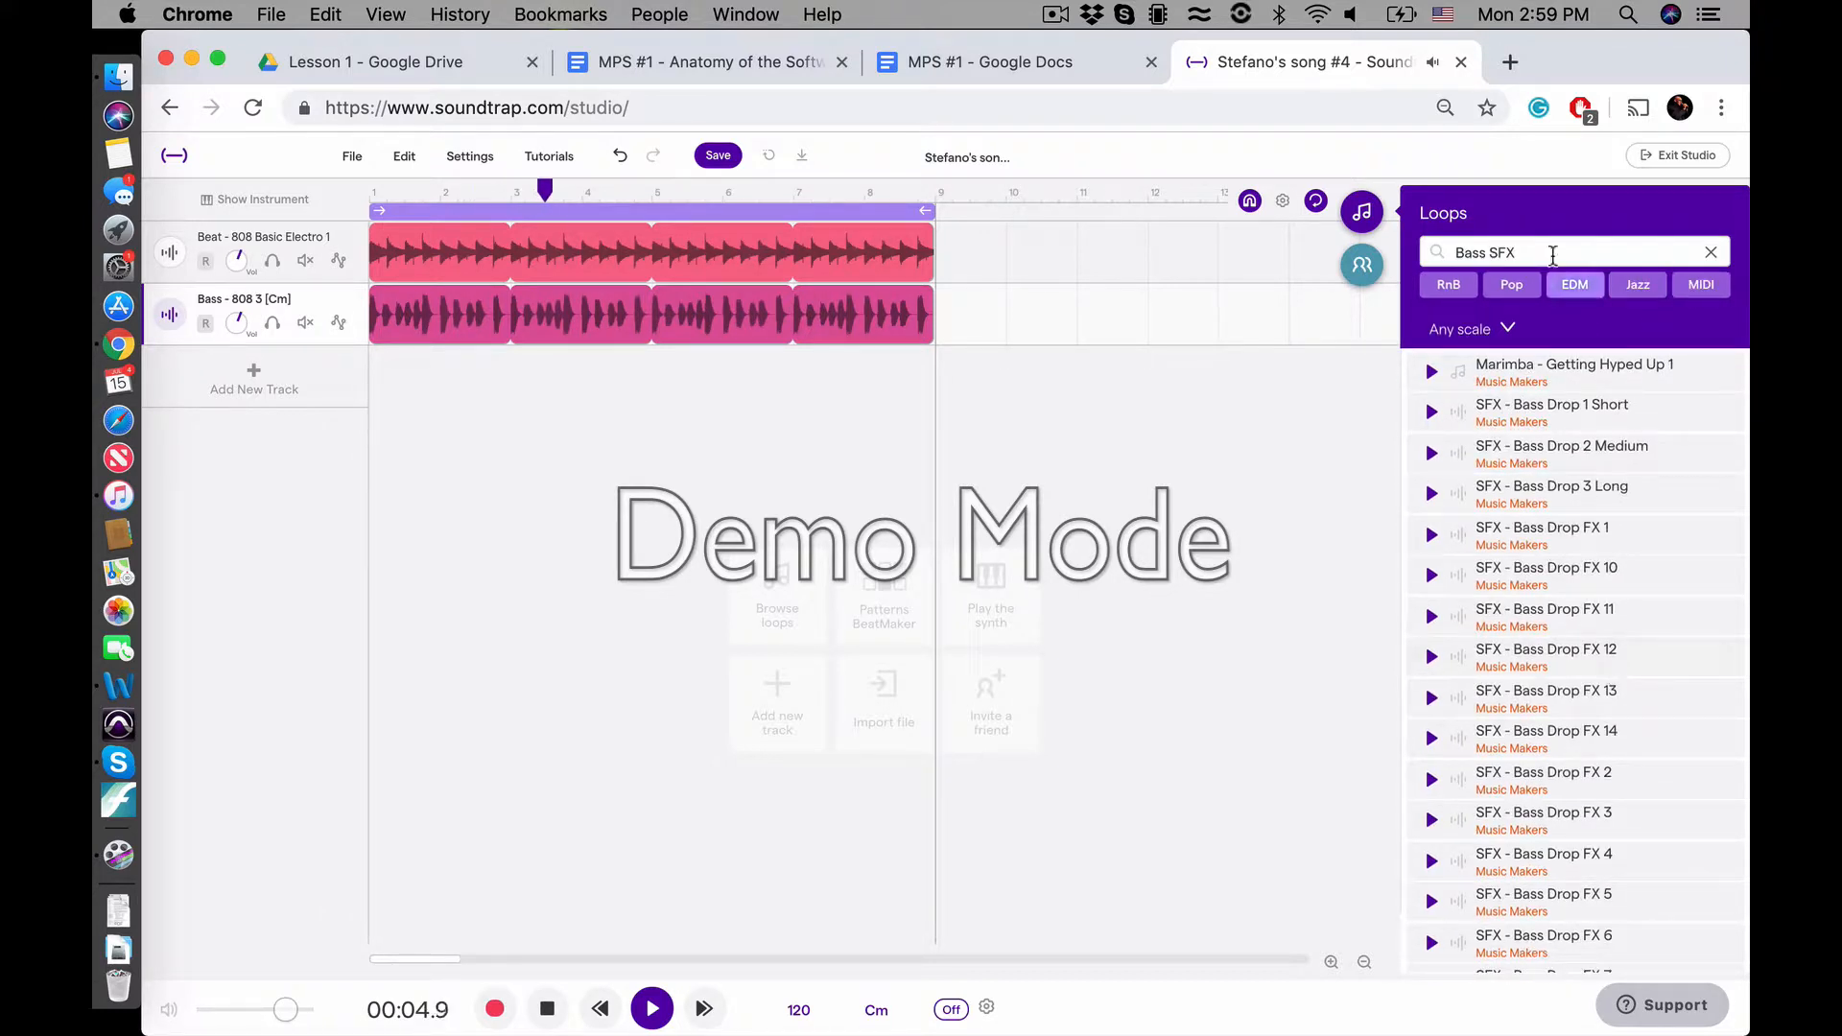
{"action": "left_click", "coordinate": [1710, 251]}
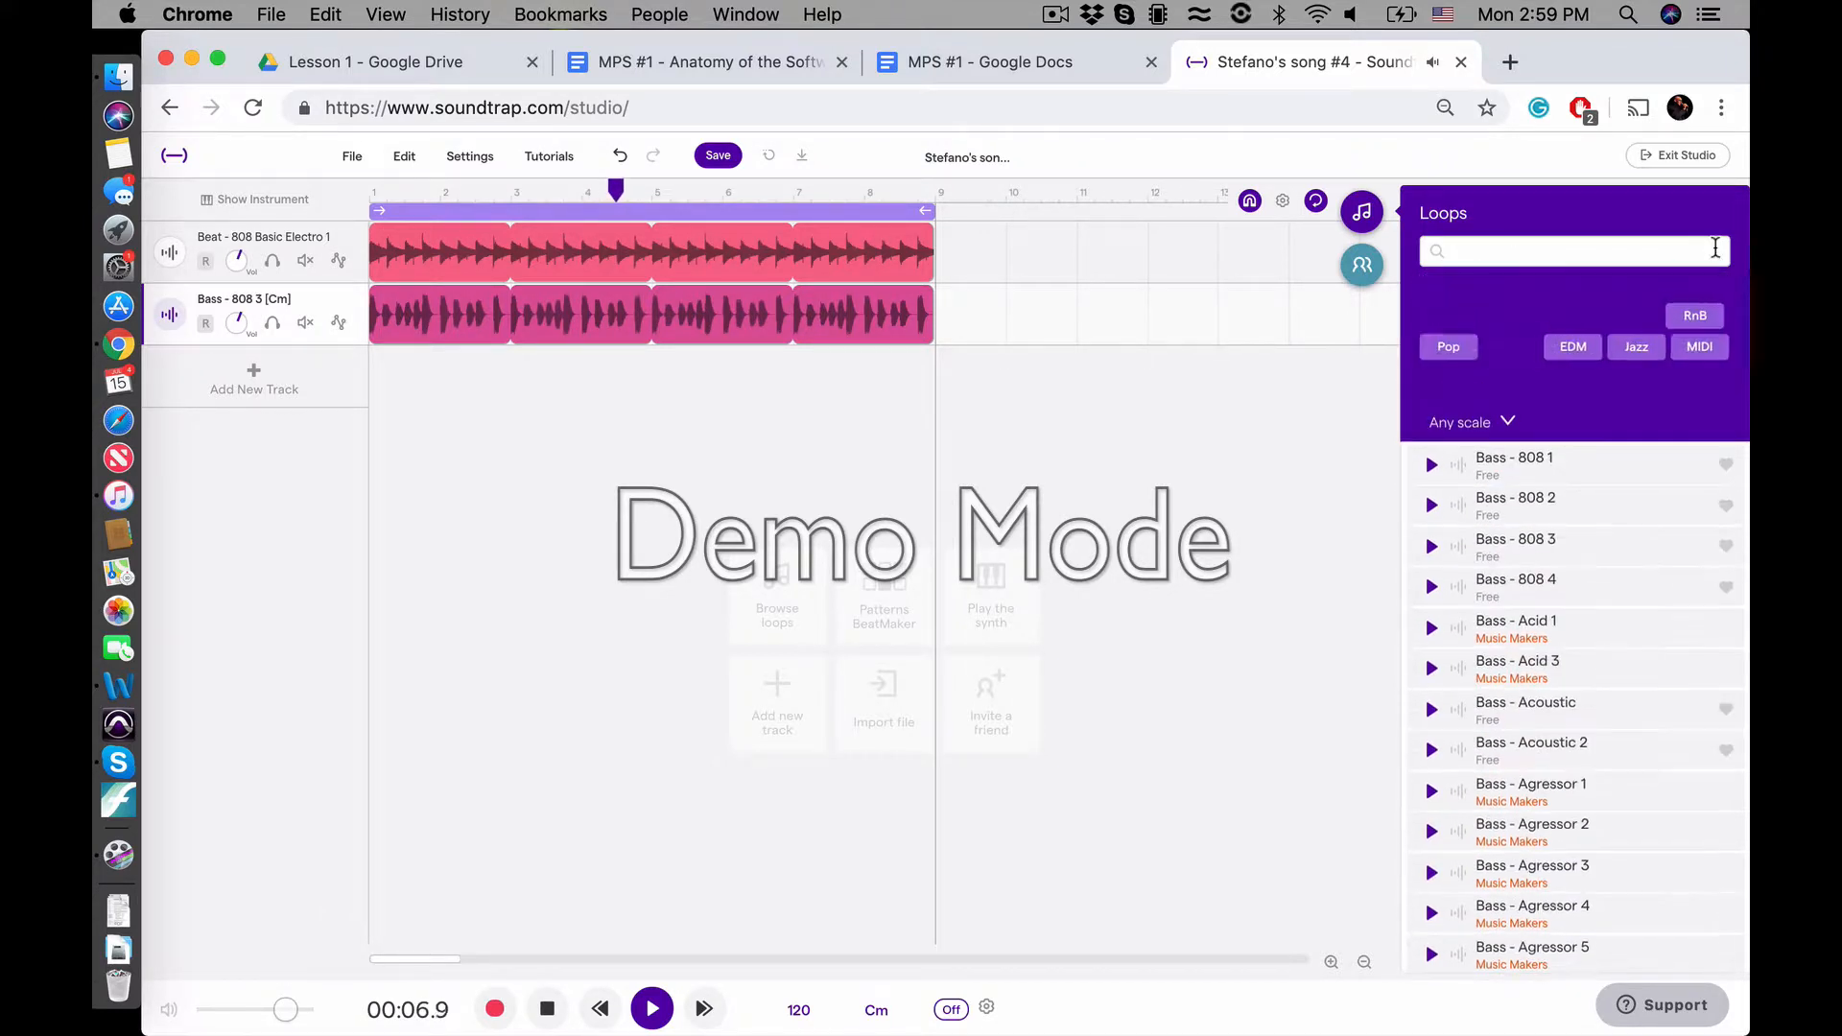
Preview the Piano loops ADK Electric Grand 2 and 4, add Piano - ADK Electric Grand 4 as a track, and stop playback
{"action": "left_click", "coordinate": [1697, 285]}
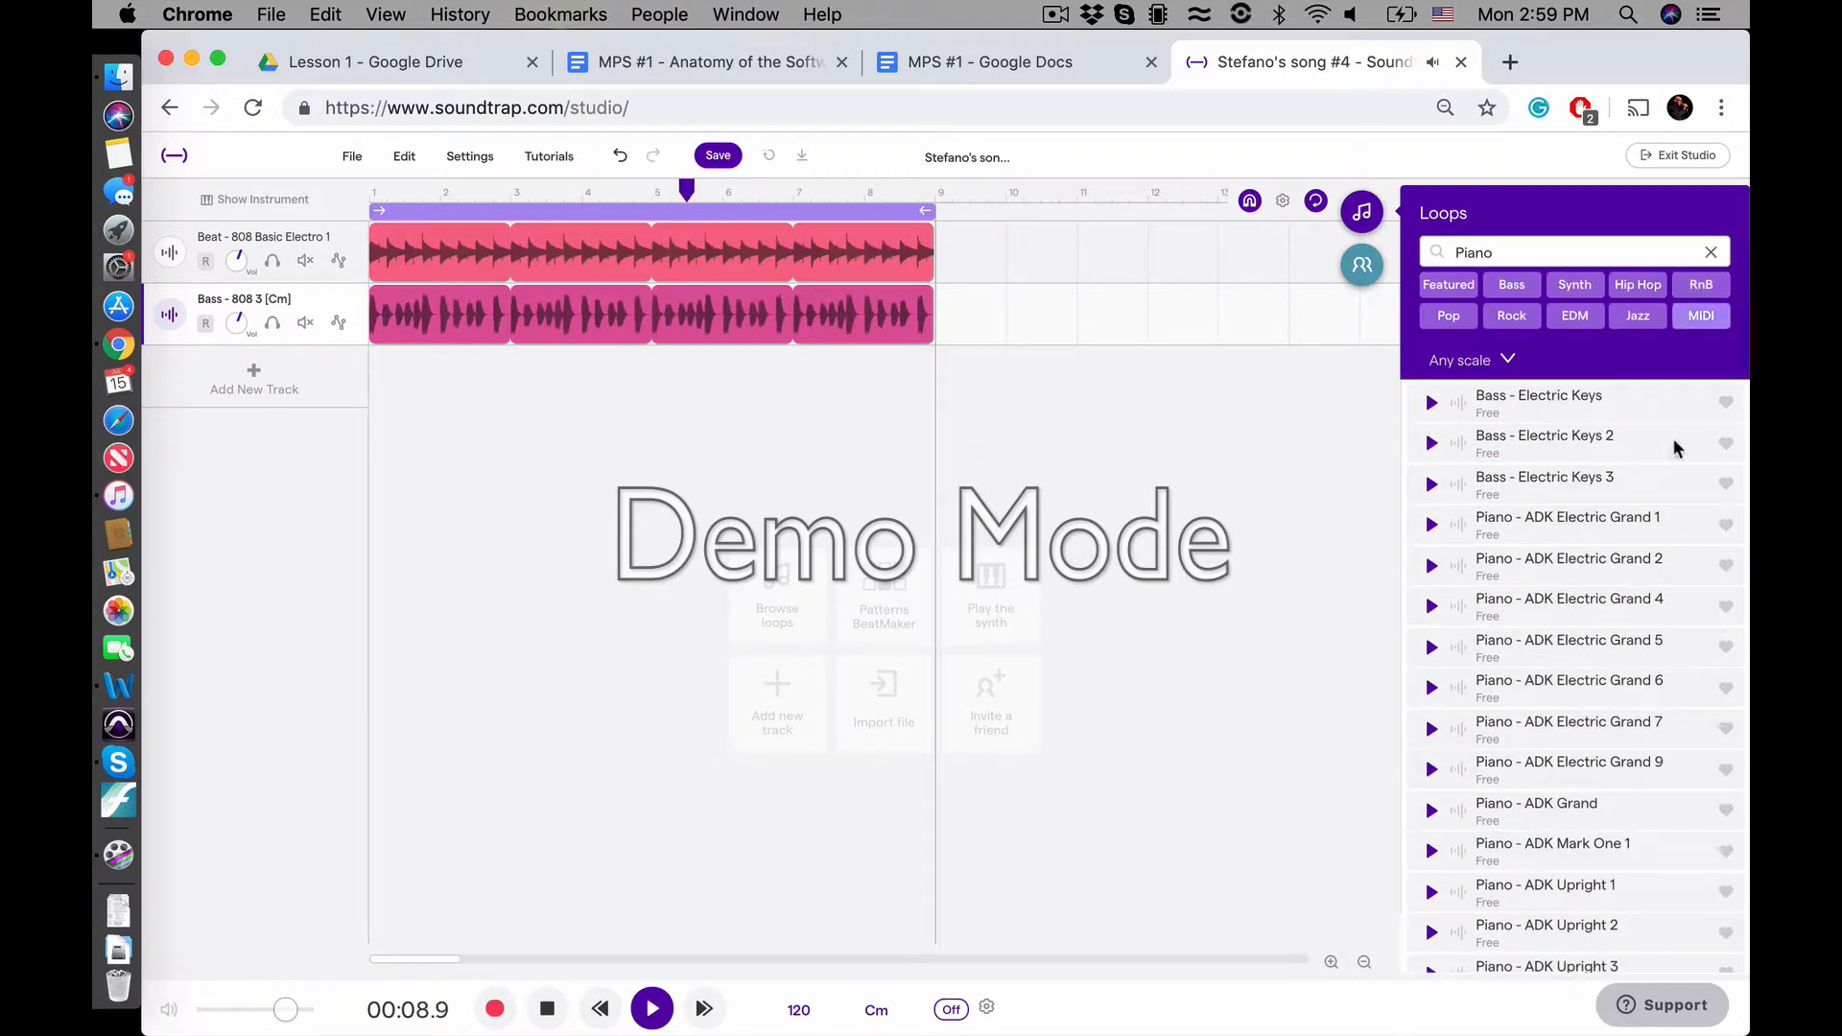
{"action": "left_click", "coordinate": [1512, 583]}
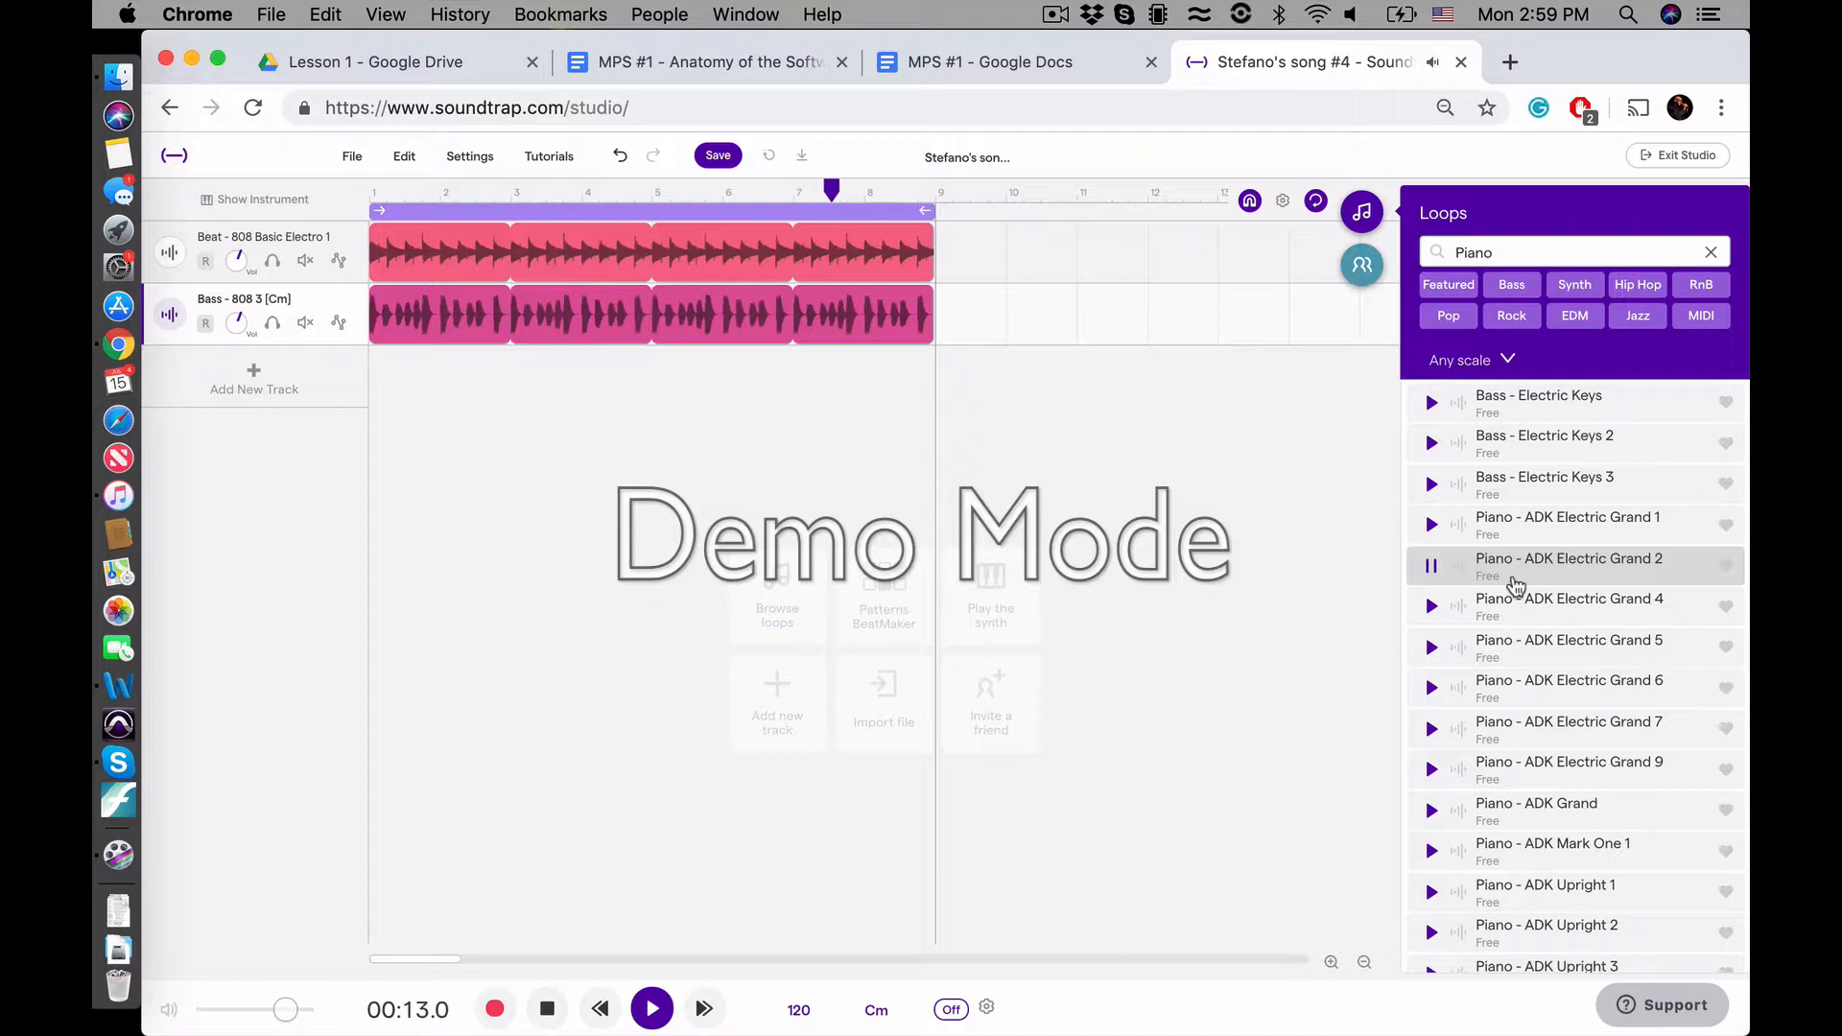
{"action": "left_click", "coordinate": [1528, 616]}
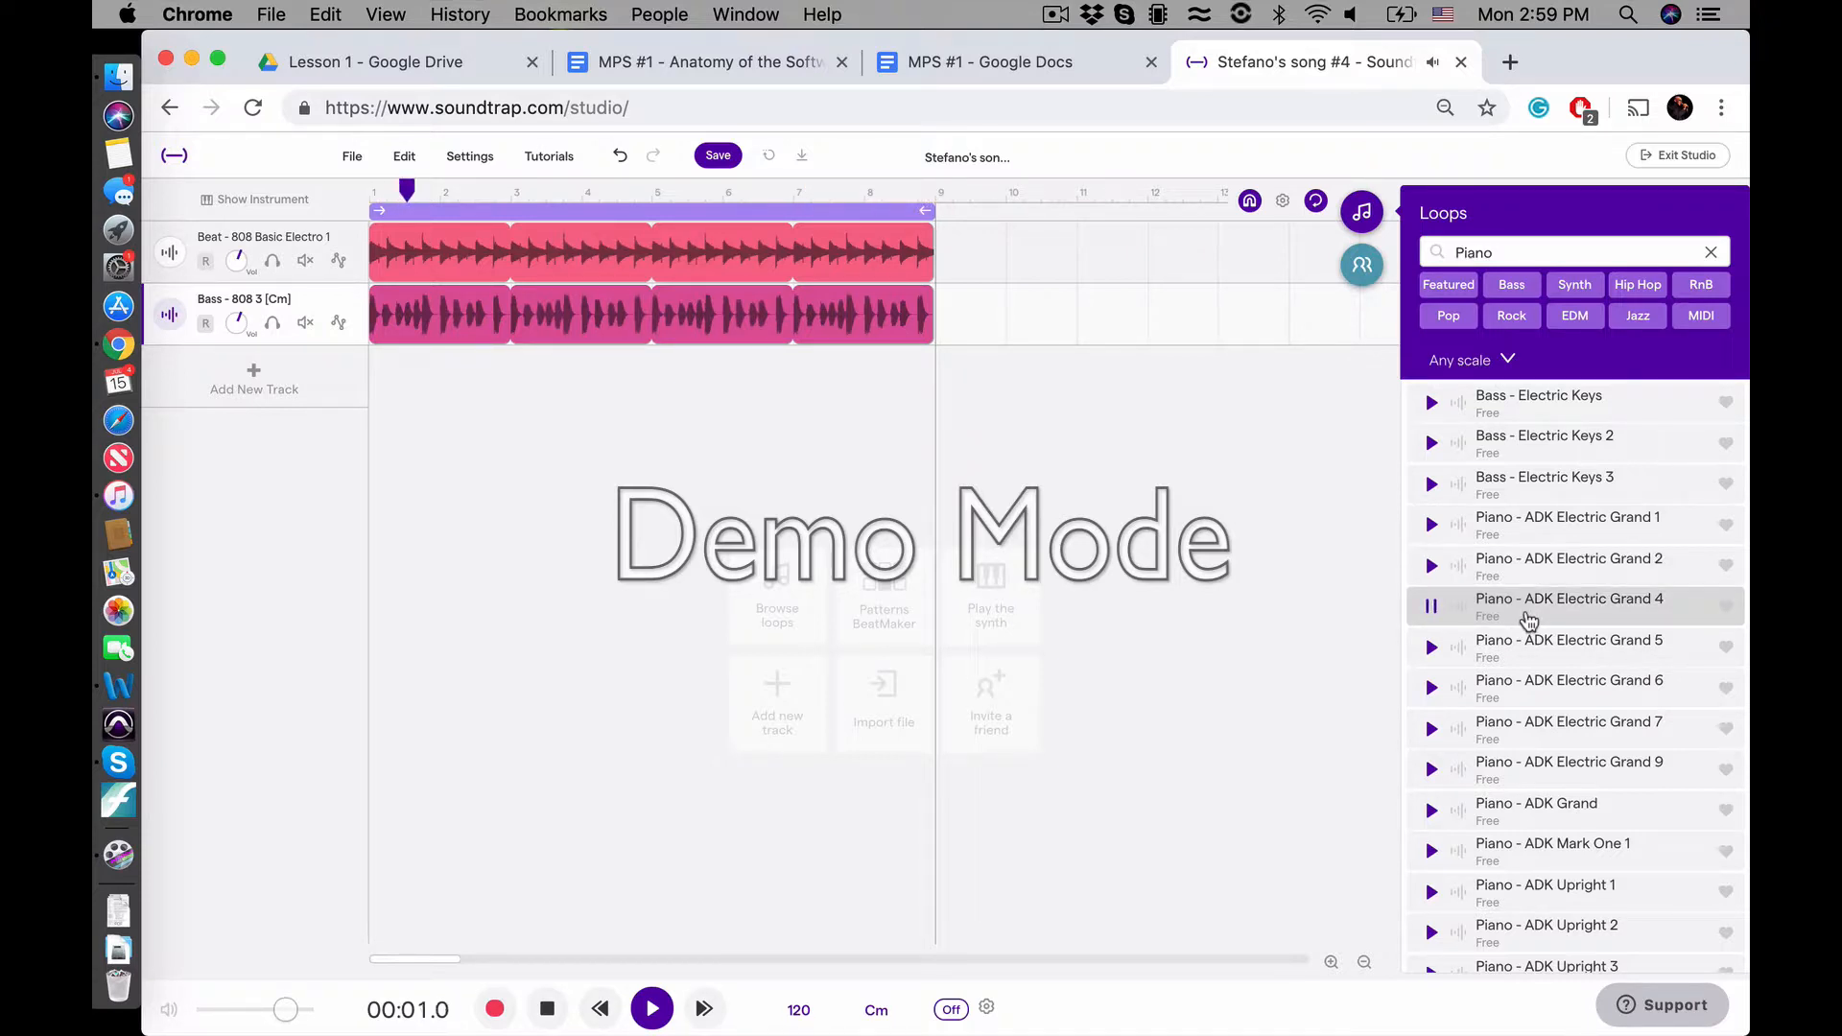
{"action": "left_click", "coordinate": [1528, 619]}
{"action": "double_click", "coordinate": [1528, 621]}
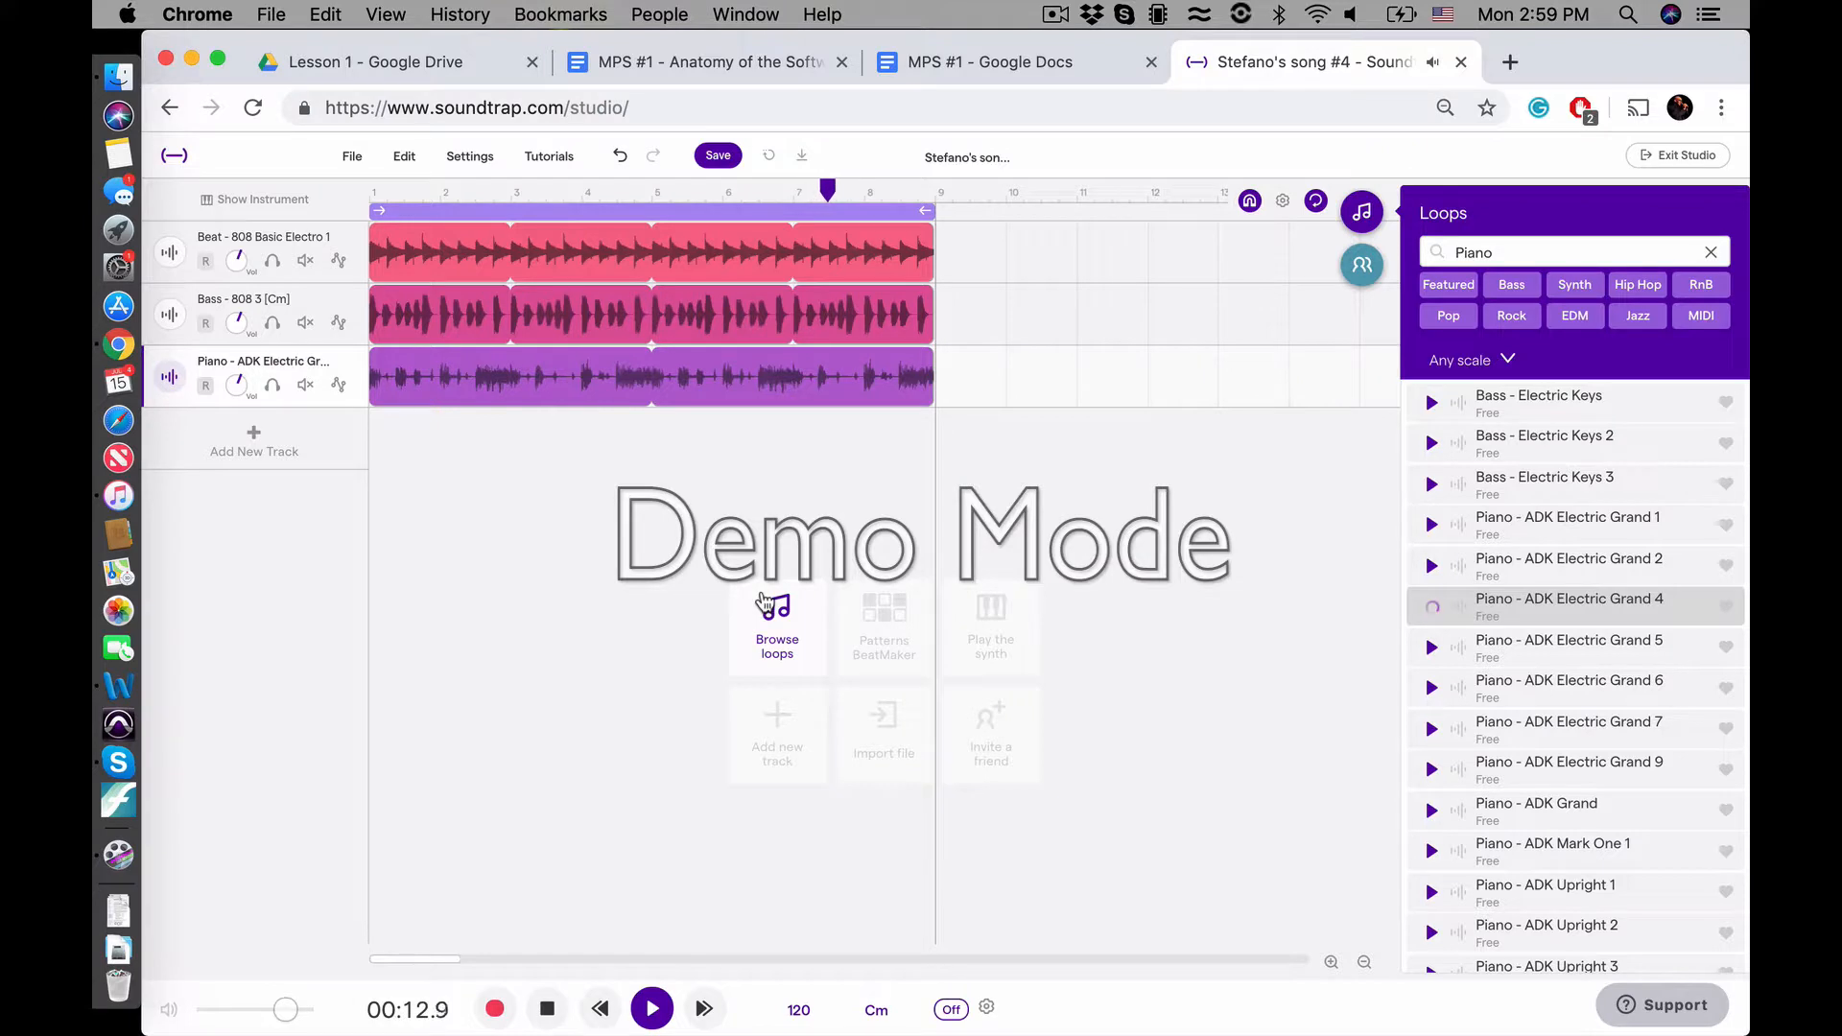
{"action": "key", "text": "space"}
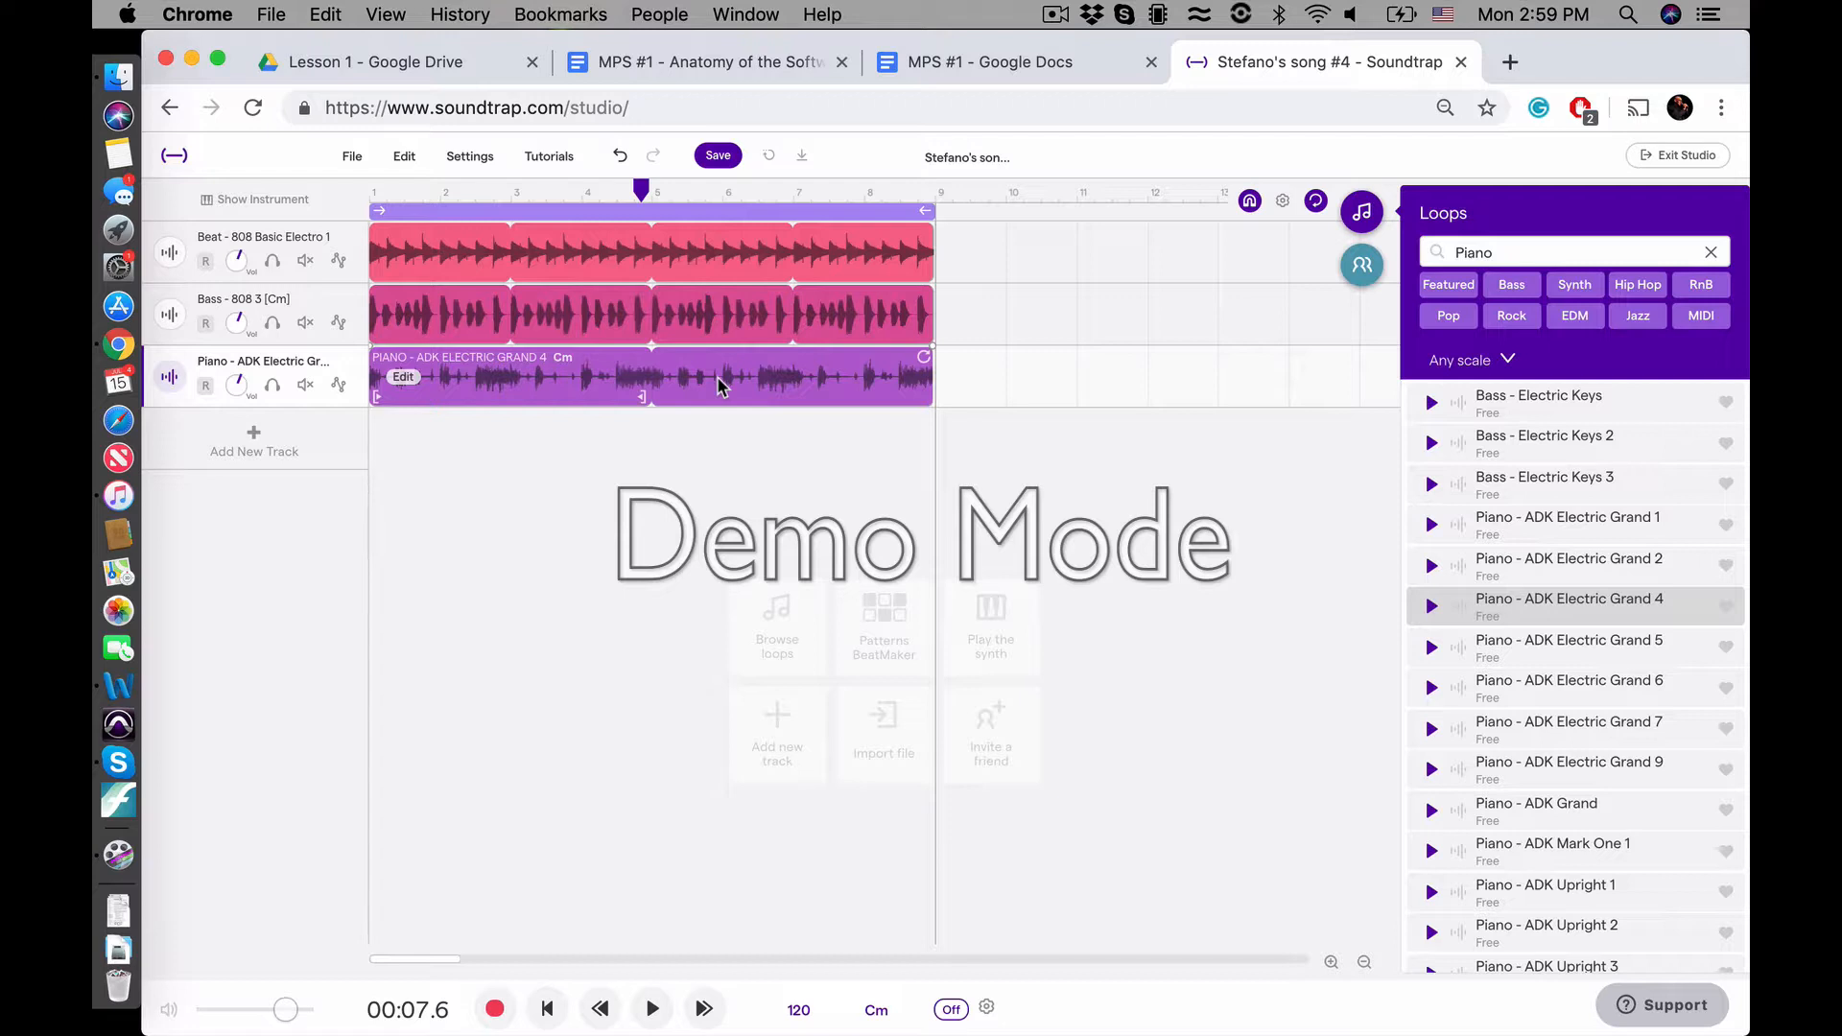
Close the loop library, and turn cycle mode off and back on from the cycle bar above the tracks
{"action": "left_click", "coordinate": [1362, 223]}
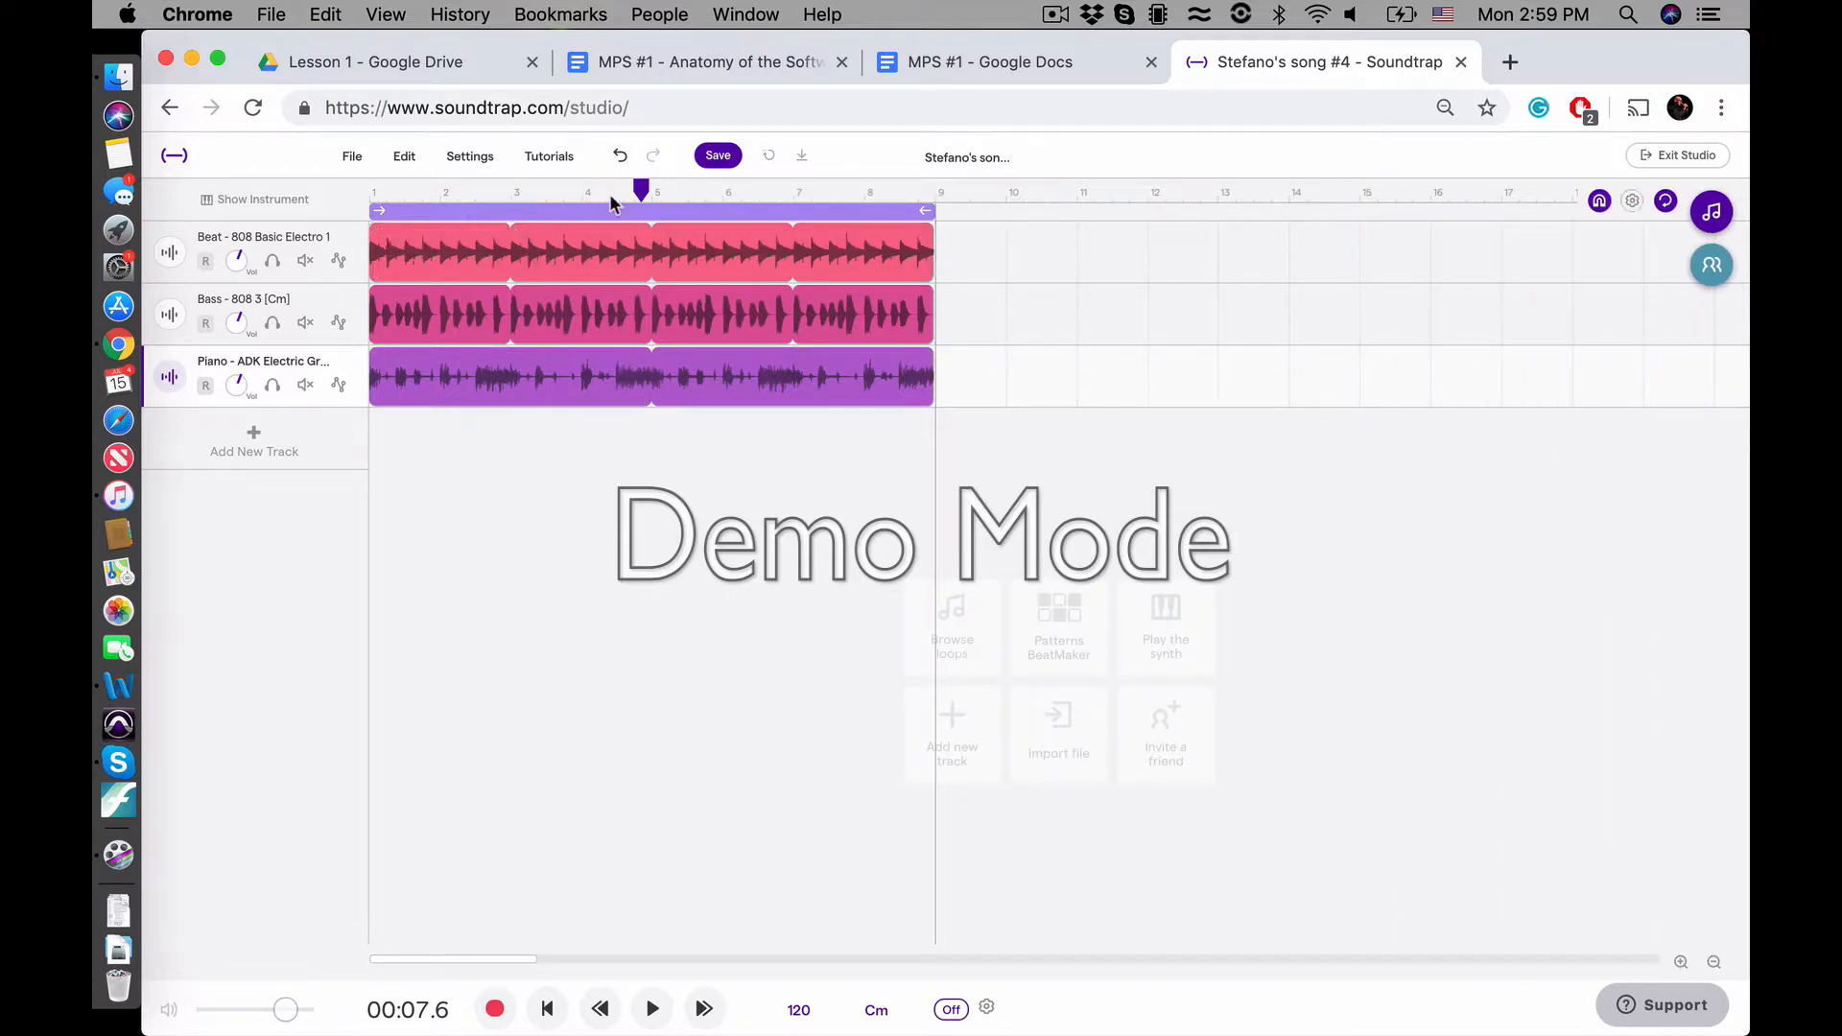
{"action": "left_click", "coordinate": [729, 213]}
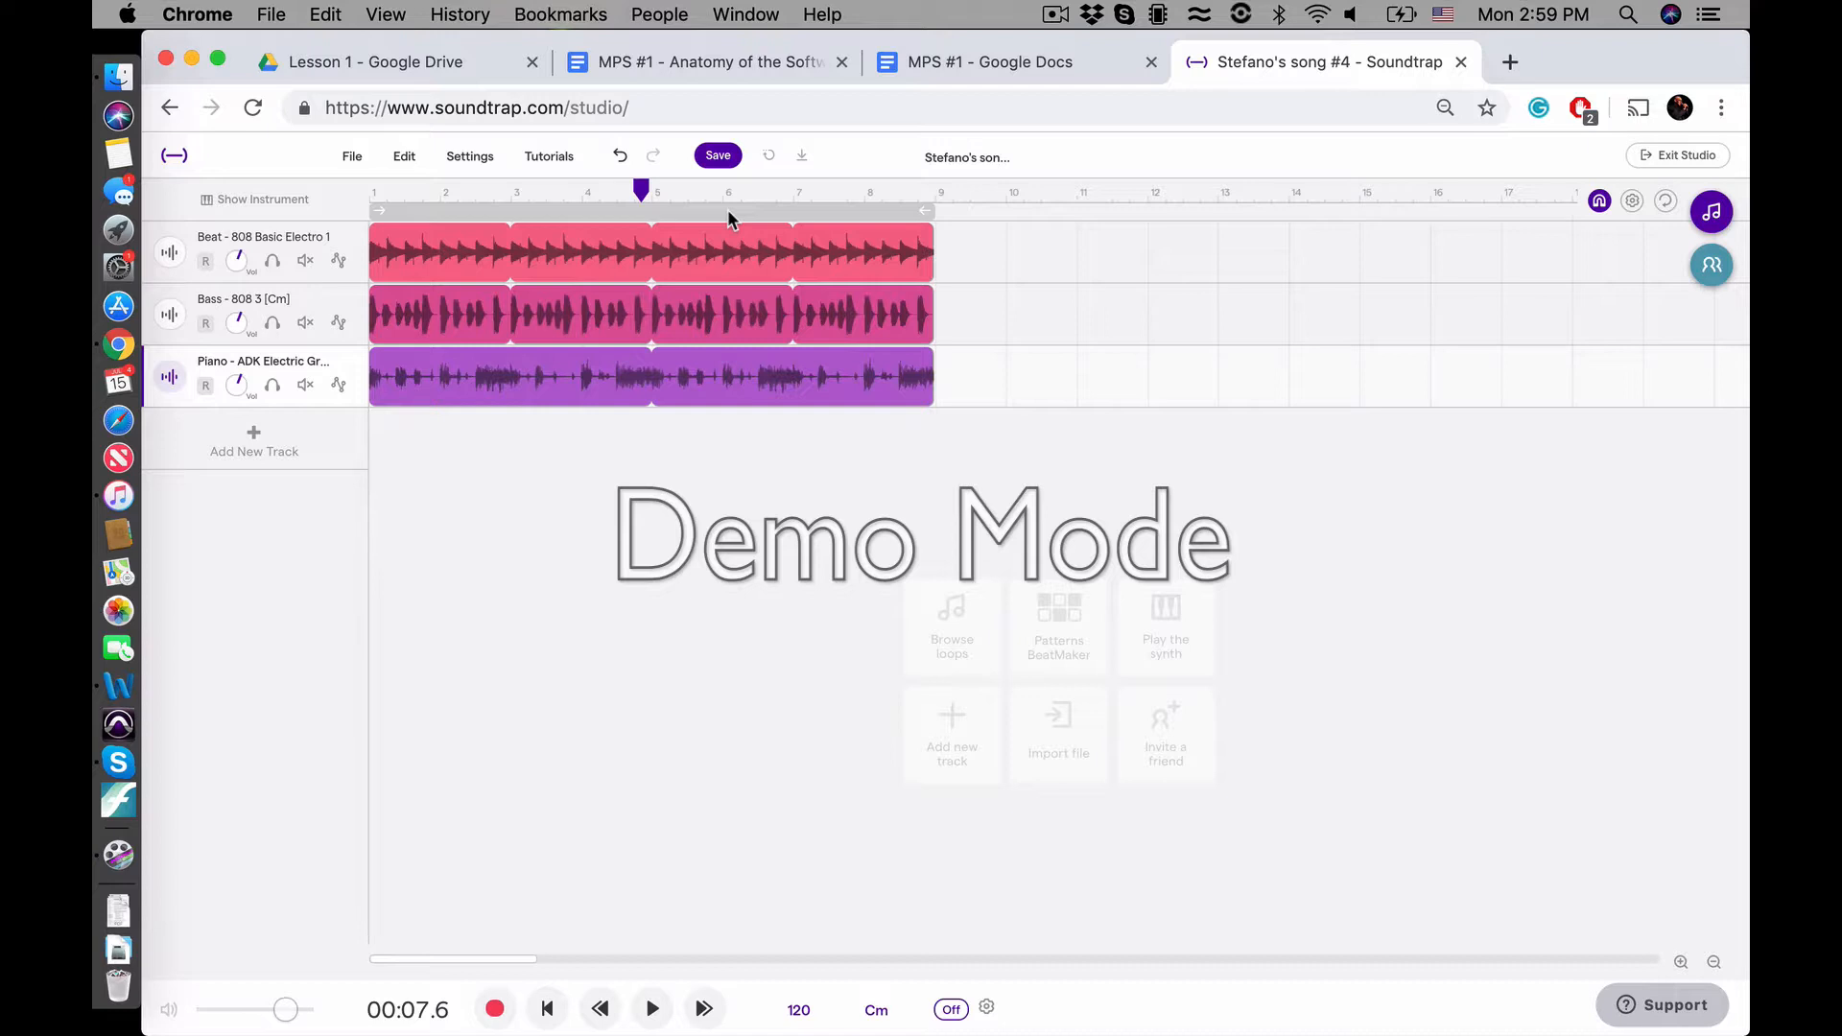
{"action": "left_click", "coordinate": [728, 212]}
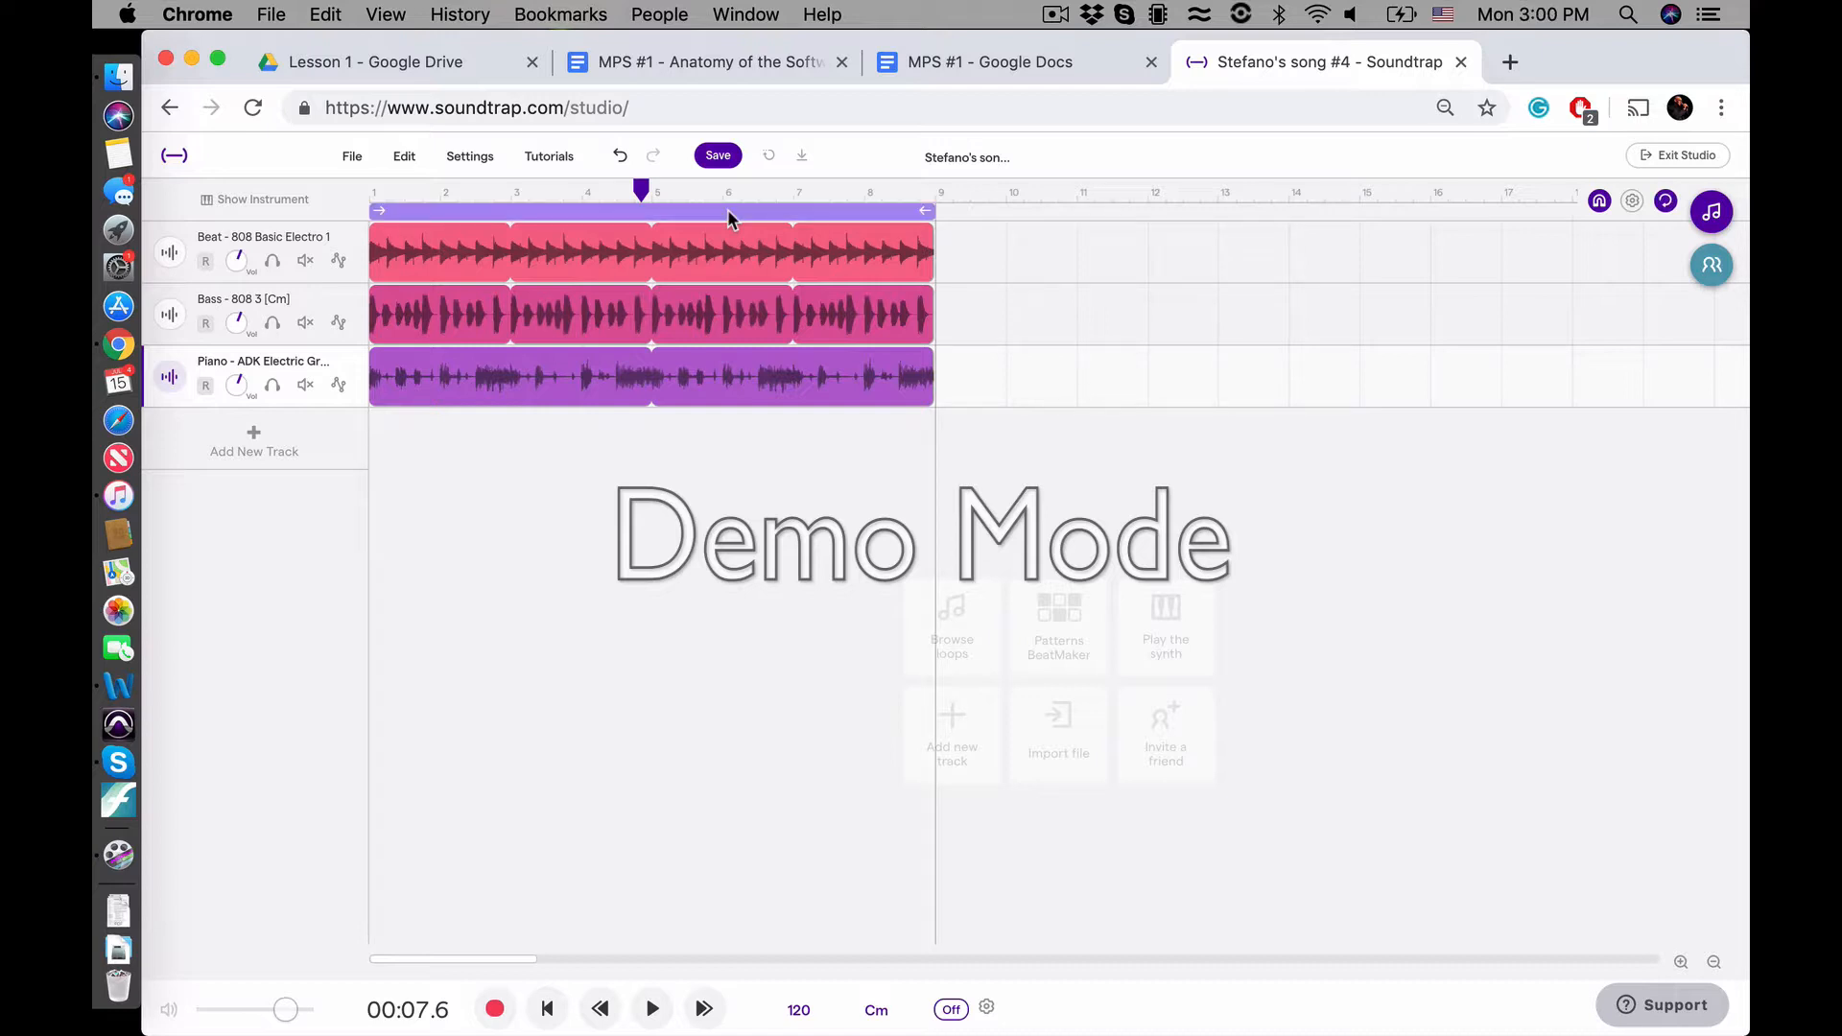
{"action": "scroll", "coordinate": [1655, 208], "scroll_direction": "up", "scroll_amount": 5}
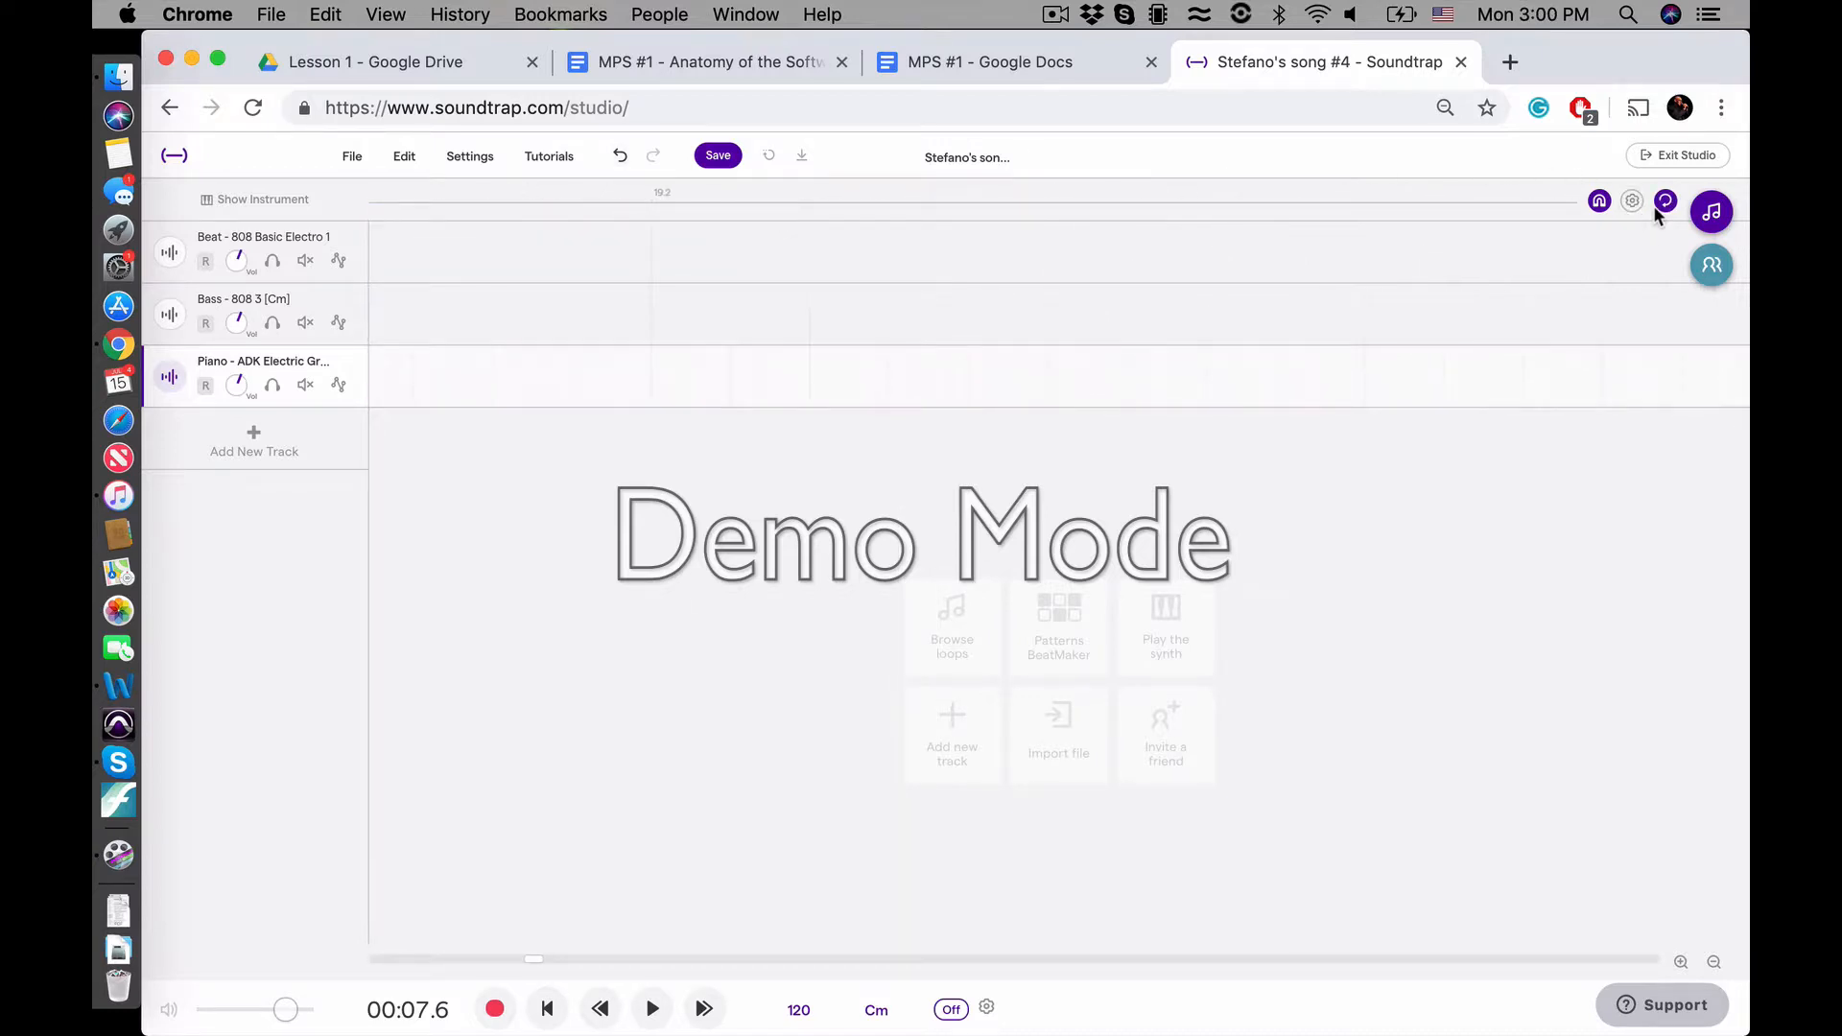
{"action": "scroll", "coordinate": [1655, 209], "scroll_direction": "down", "scroll_amount": 5}
{"action": "scroll", "coordinate": [930, 360], "scroll_direction": "down", "scroll_amount": 10}
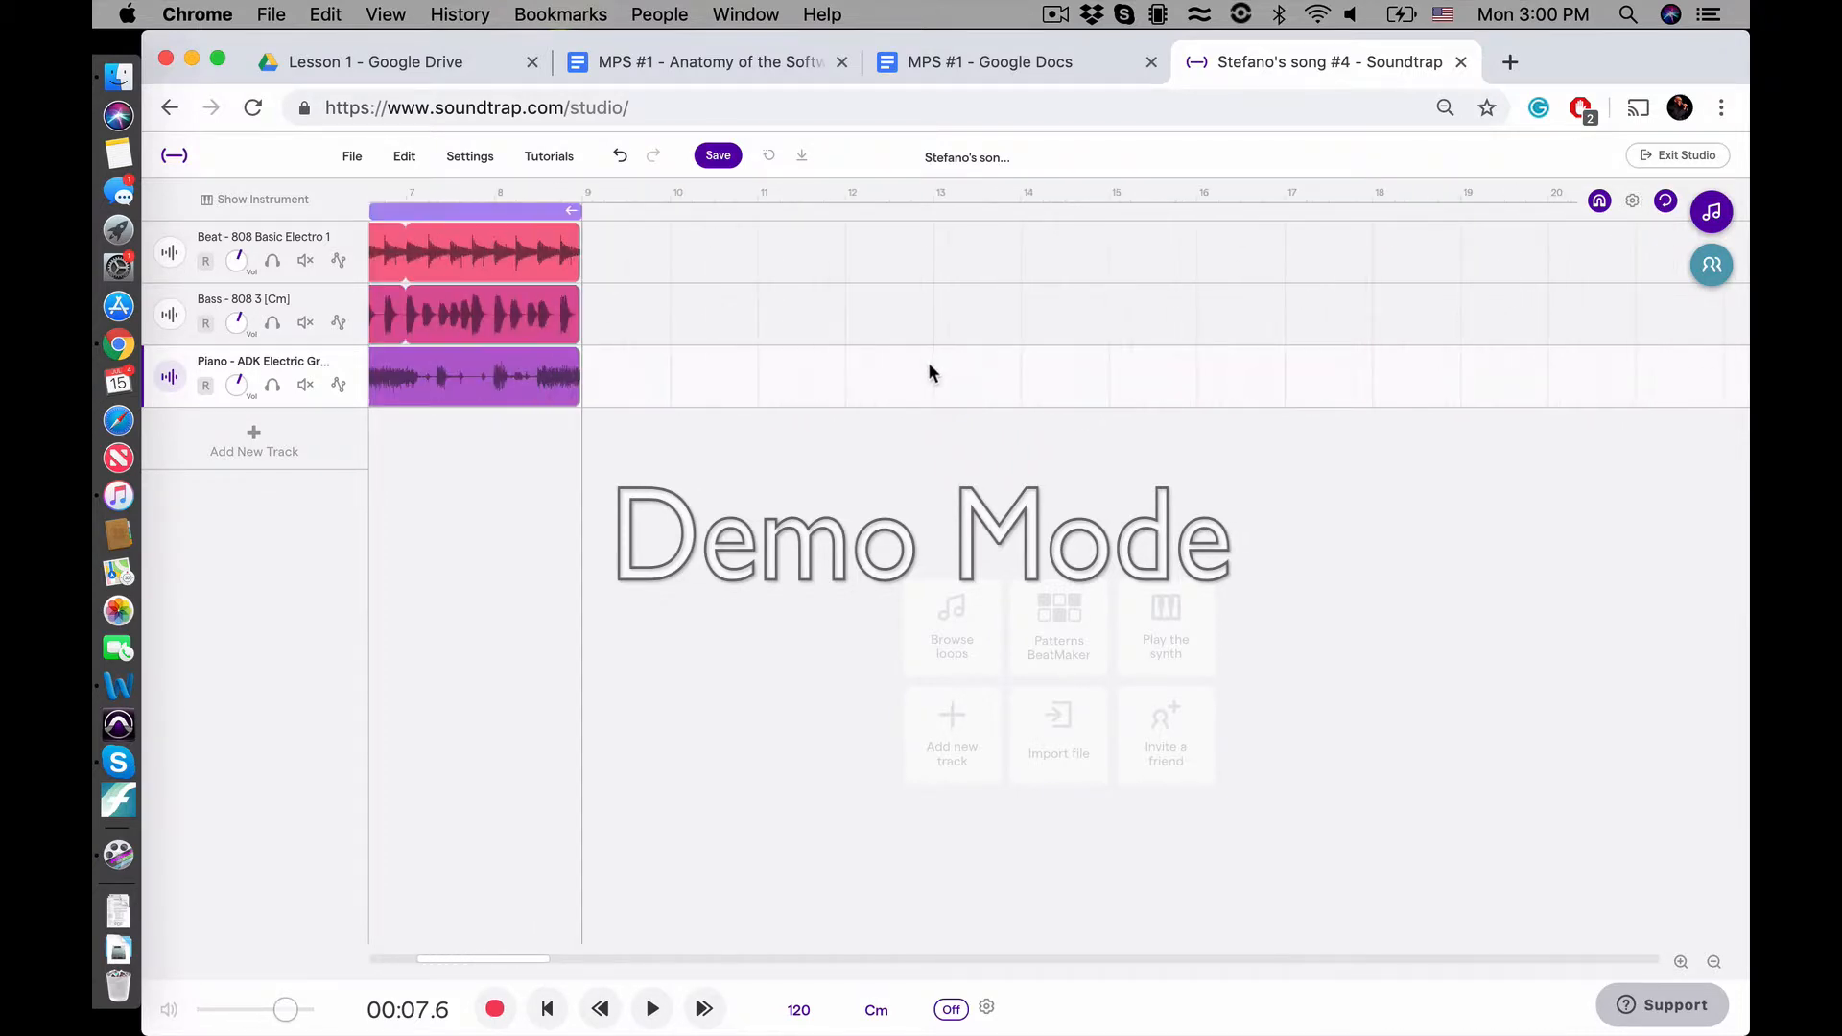
{"action": "scroll", "coordinate": [929, 360], "scroll_direction": "up", "scroll_amount": 2}
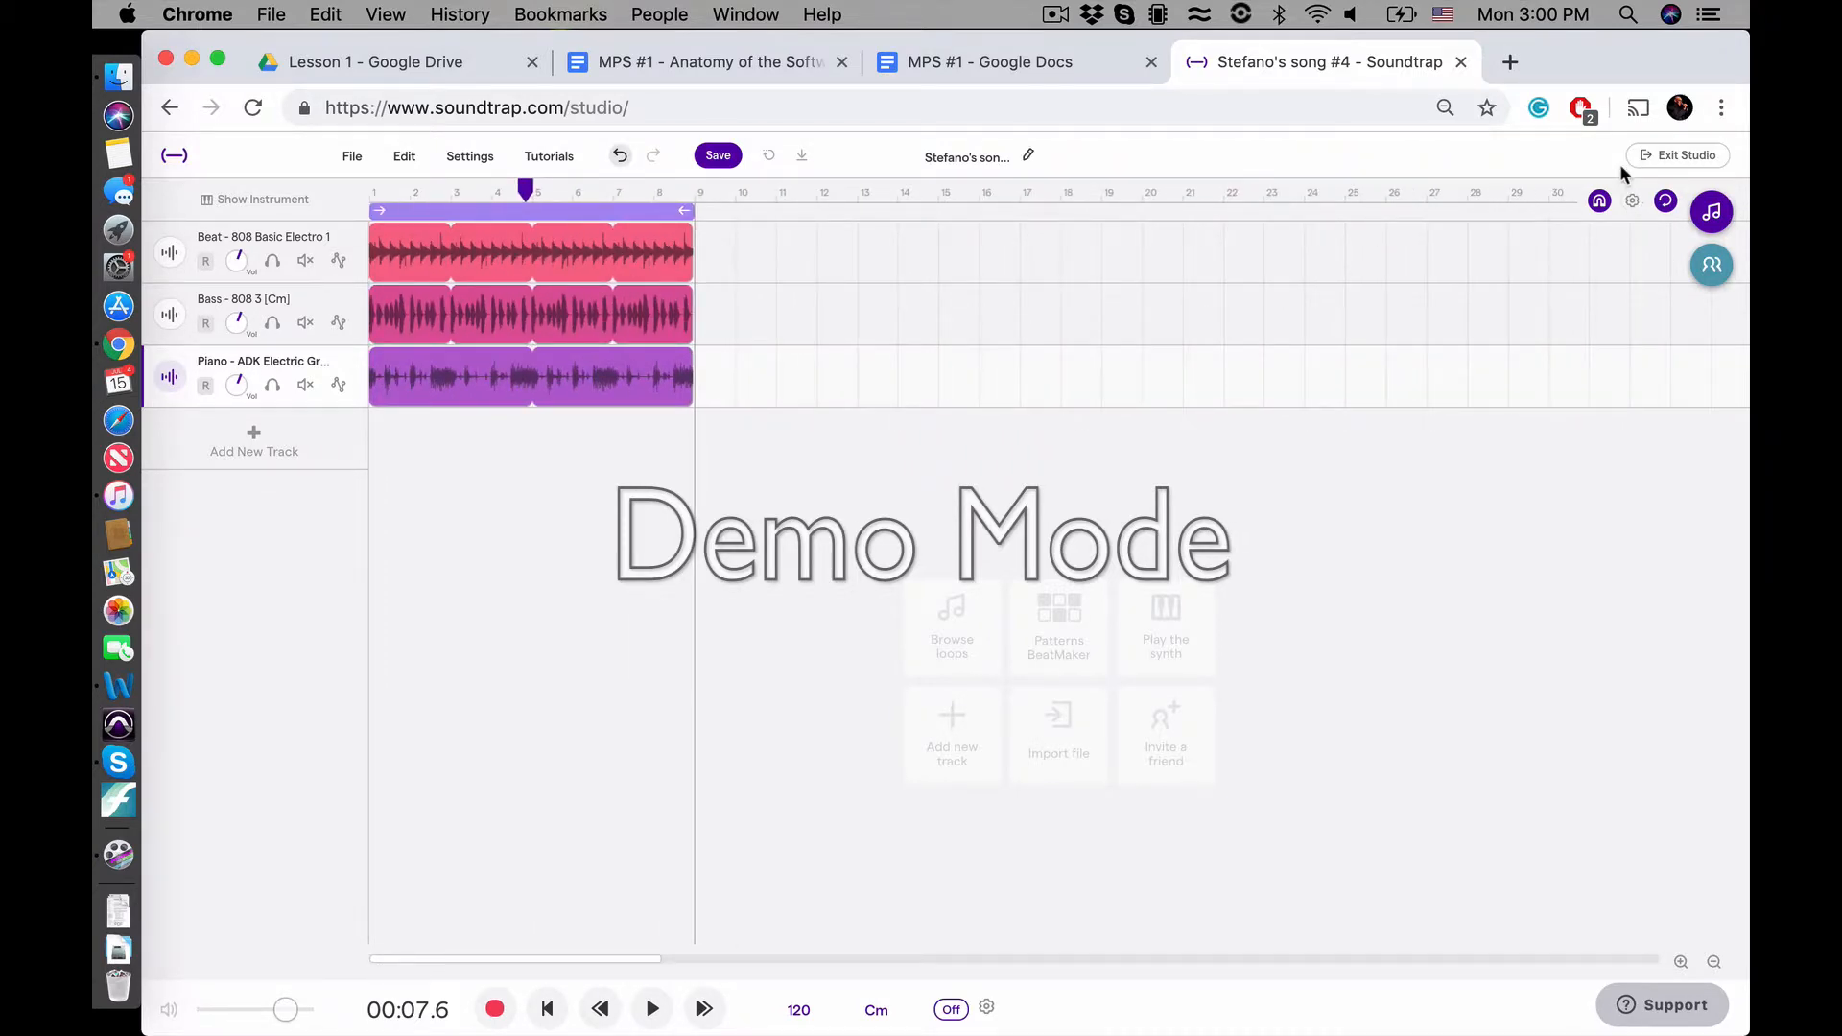
Demonstrate switching cycle mode off and on with its dedicated toggle, and leave cycle mode switched off
{"action": "scroll", "coordinate": [1640, 197], "scroll_direction": "up", "scroll_amount": 5}
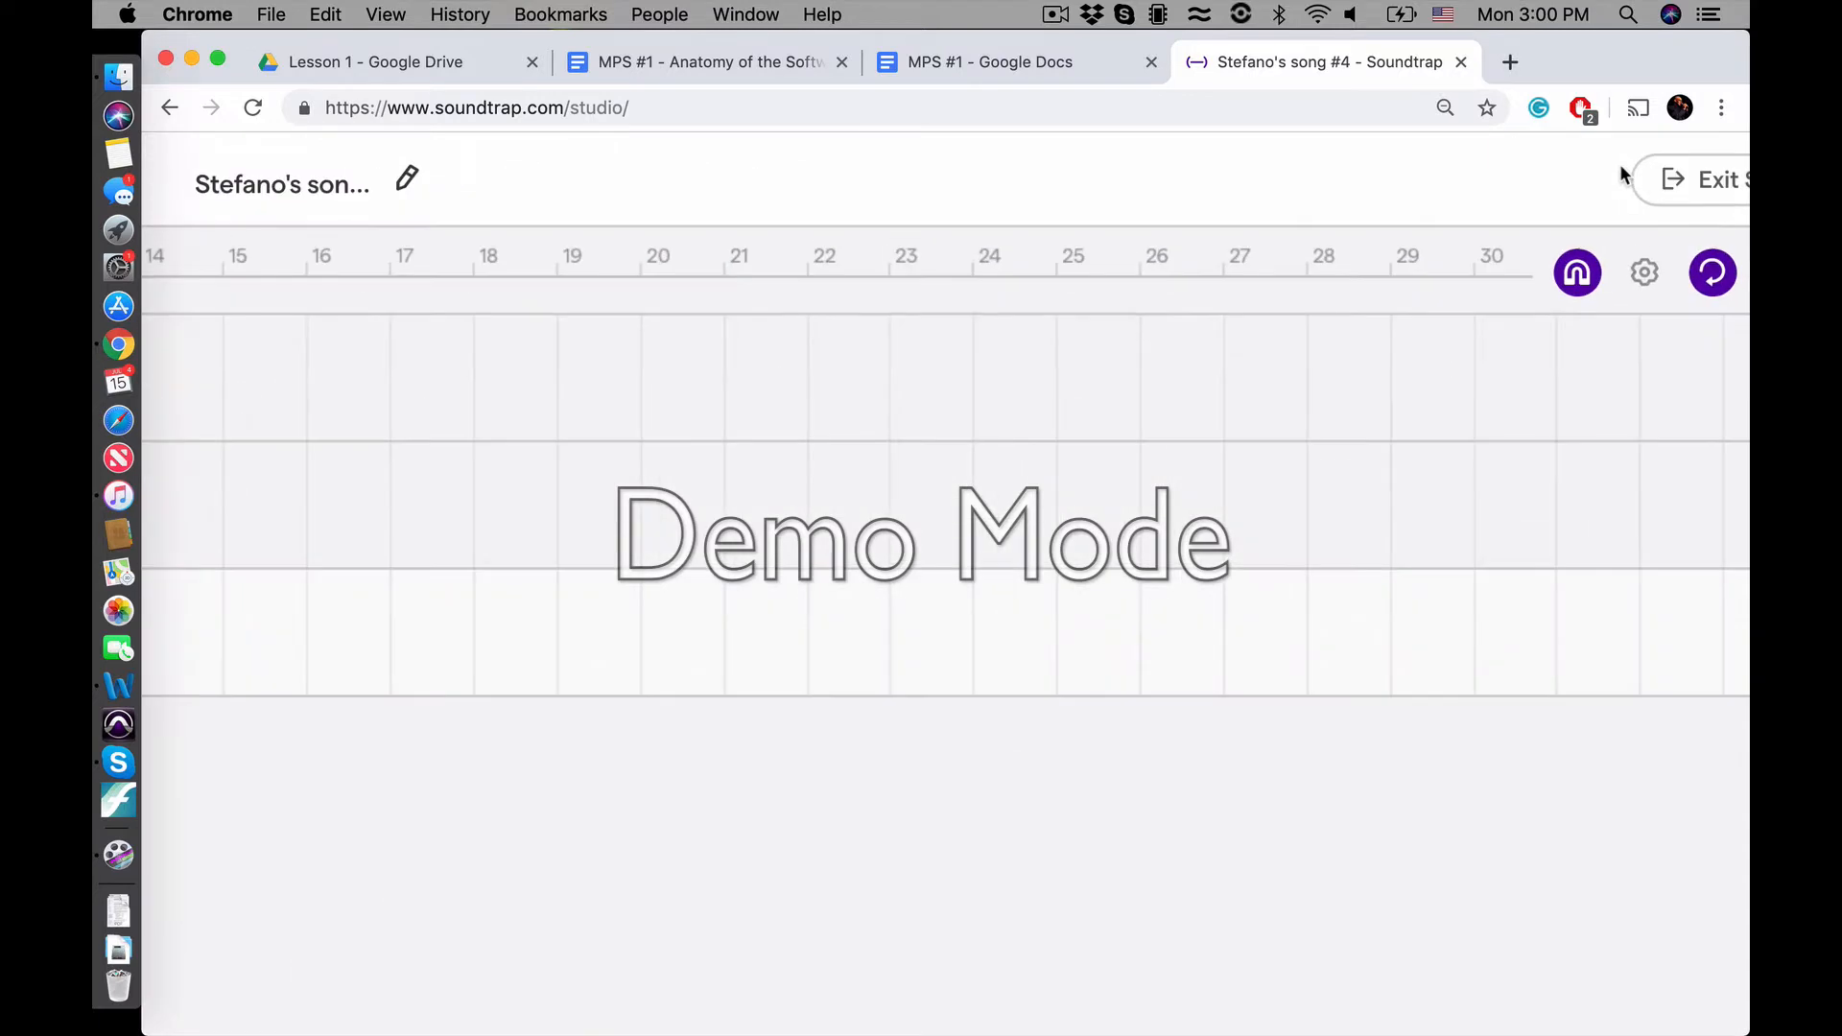
{"action": "left_click", "coordinate": [1709, 283]}
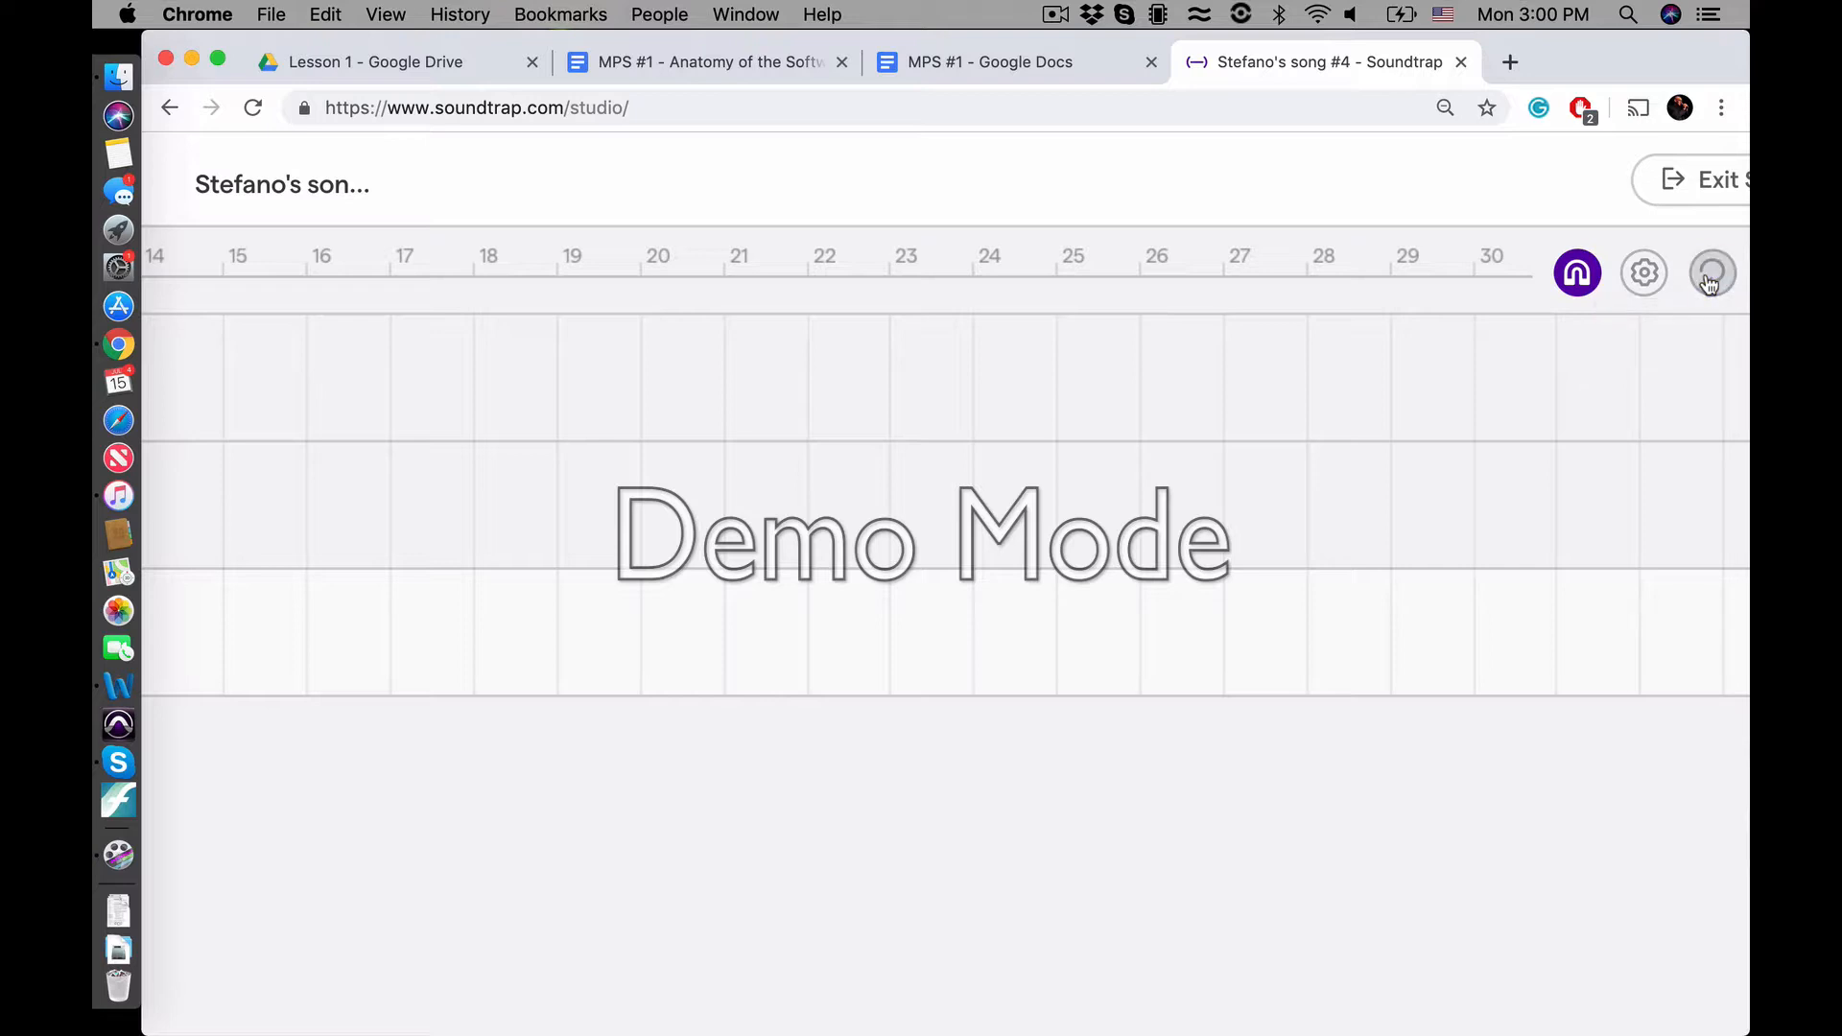
{"action": "left_click", "coordinate": [1710, 283]}
{"action": "scroll", "coordinate": [1120, 201], "scroll_direction": "down", "scroll_amount": 5}
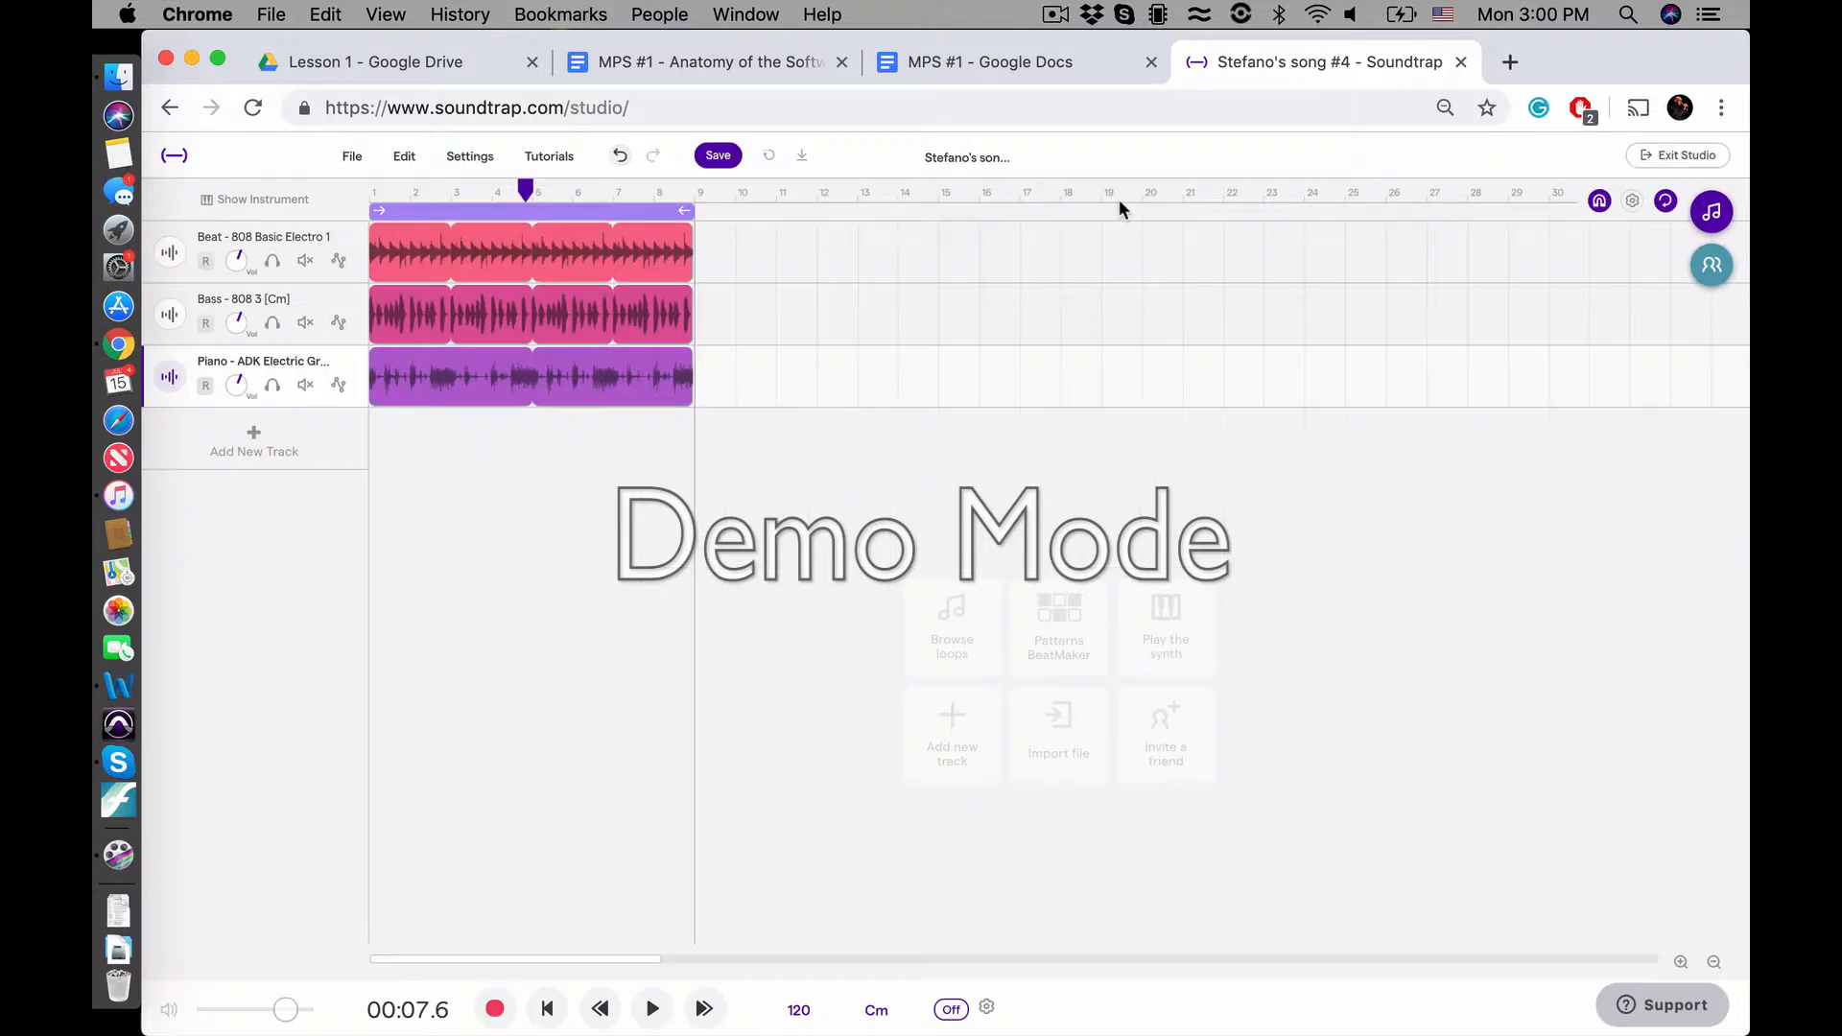
{"action": "left_click", "coordinate": [545, 213]}
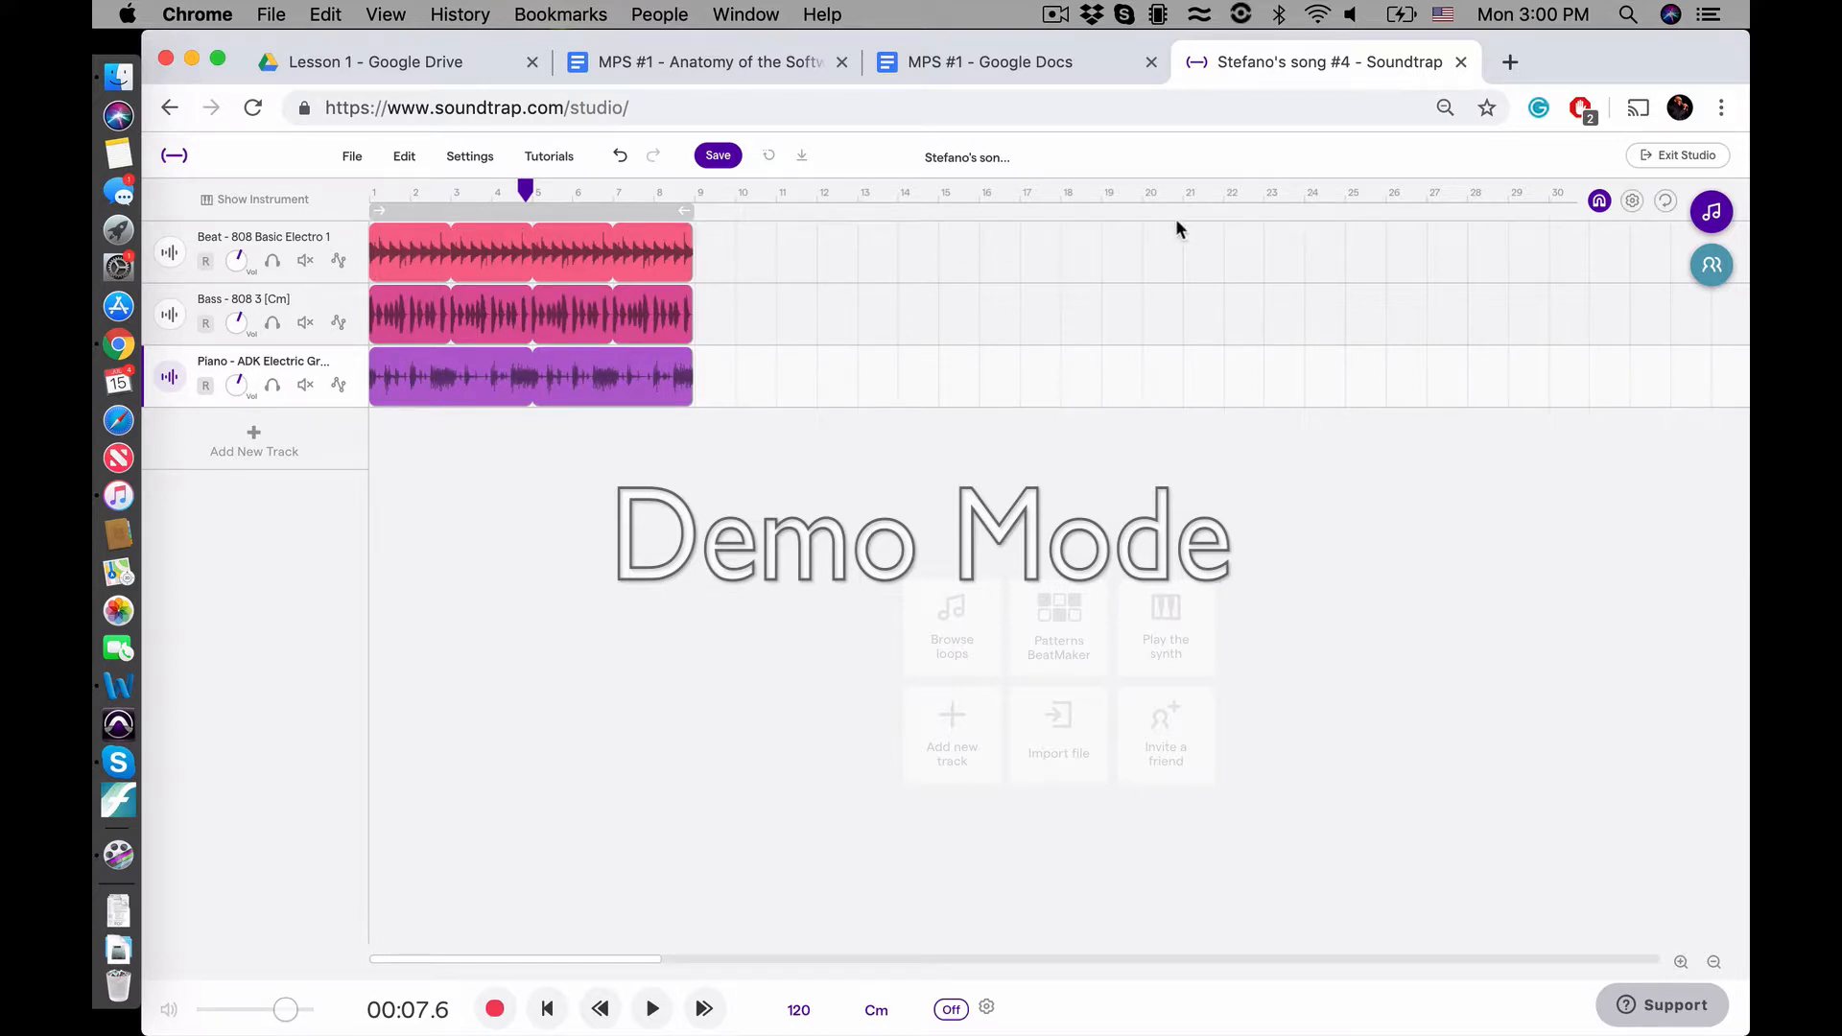
Move the playhead to 00:42.0 on the timeline, check the time display, and advance the playhead to 01:00.0
{"action": "scroll", "coordinate": [1176, 219], "scroll_direction": "right", "scroll_amount": 1}
{"action": "left_click", "coordinate": [1187, 195]}
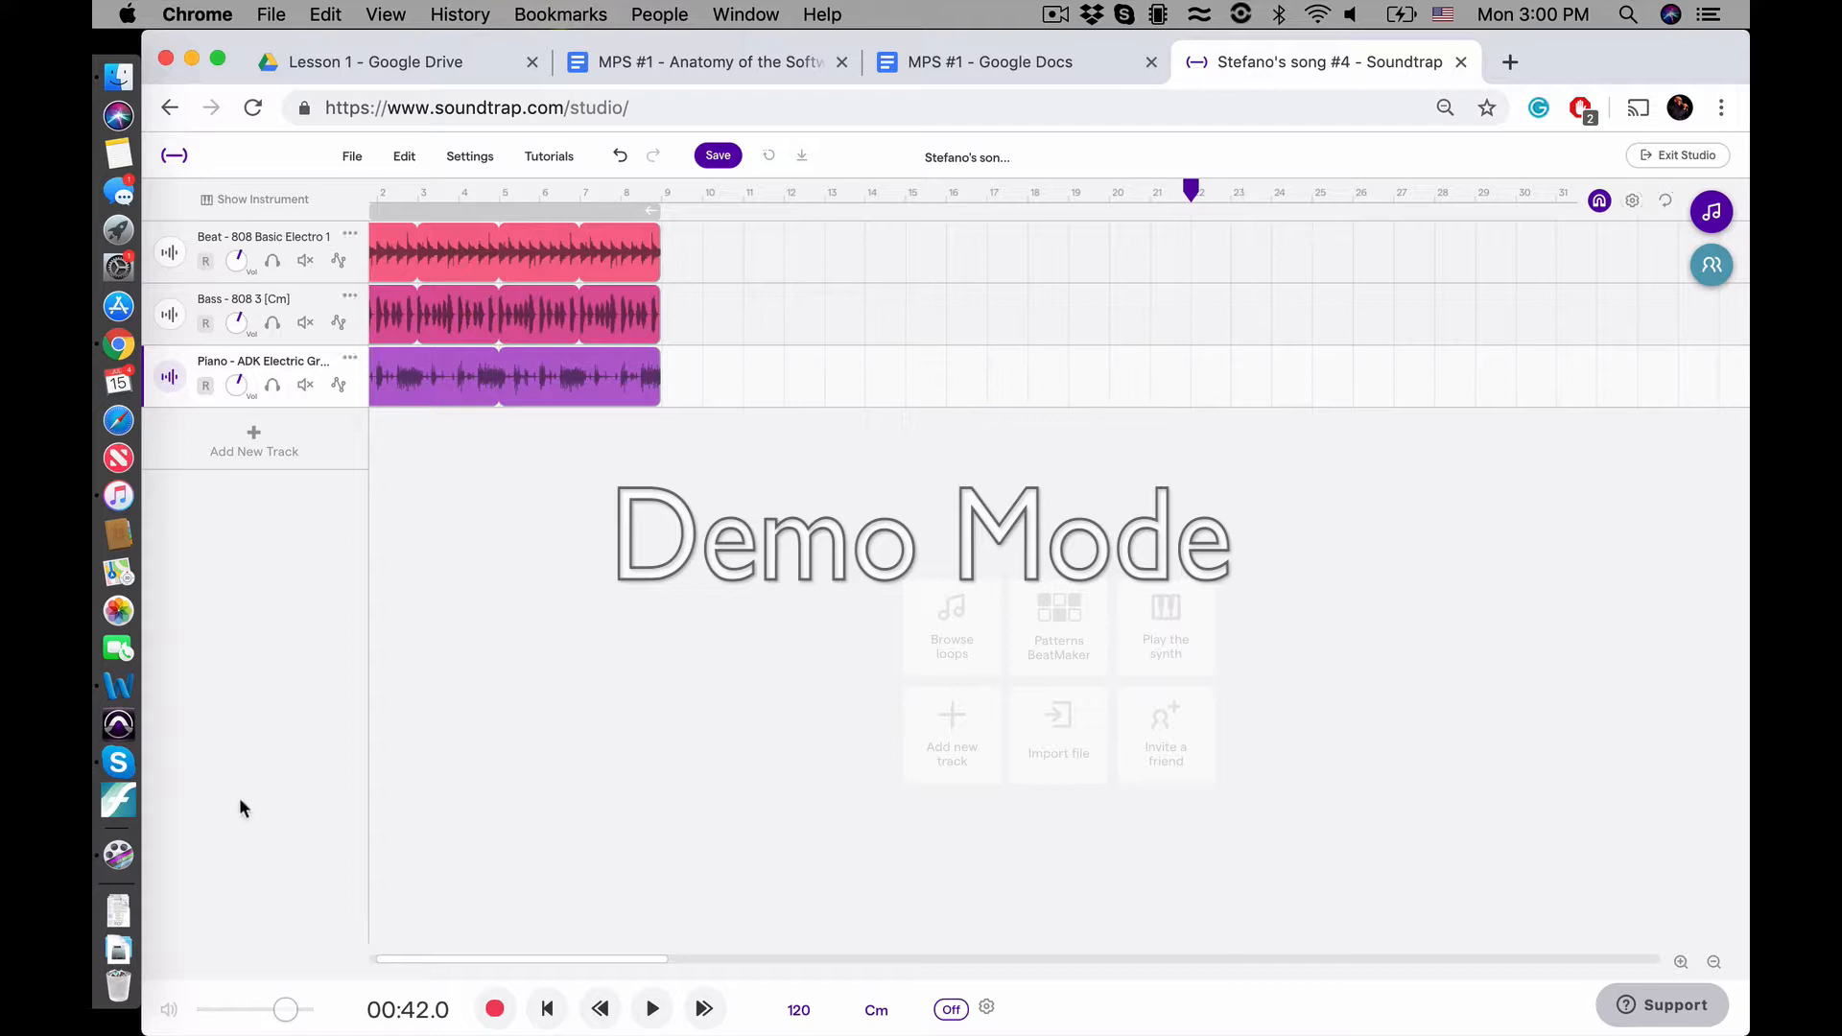
{"action": "scroll", "coordinate": [410, 1003], "scroll_direction": "up", "scroll_amount": 5}
{"action": "scroll", "coordinate": [410, 1005], "scroll_direction": "up", "scroll_amount": 2}
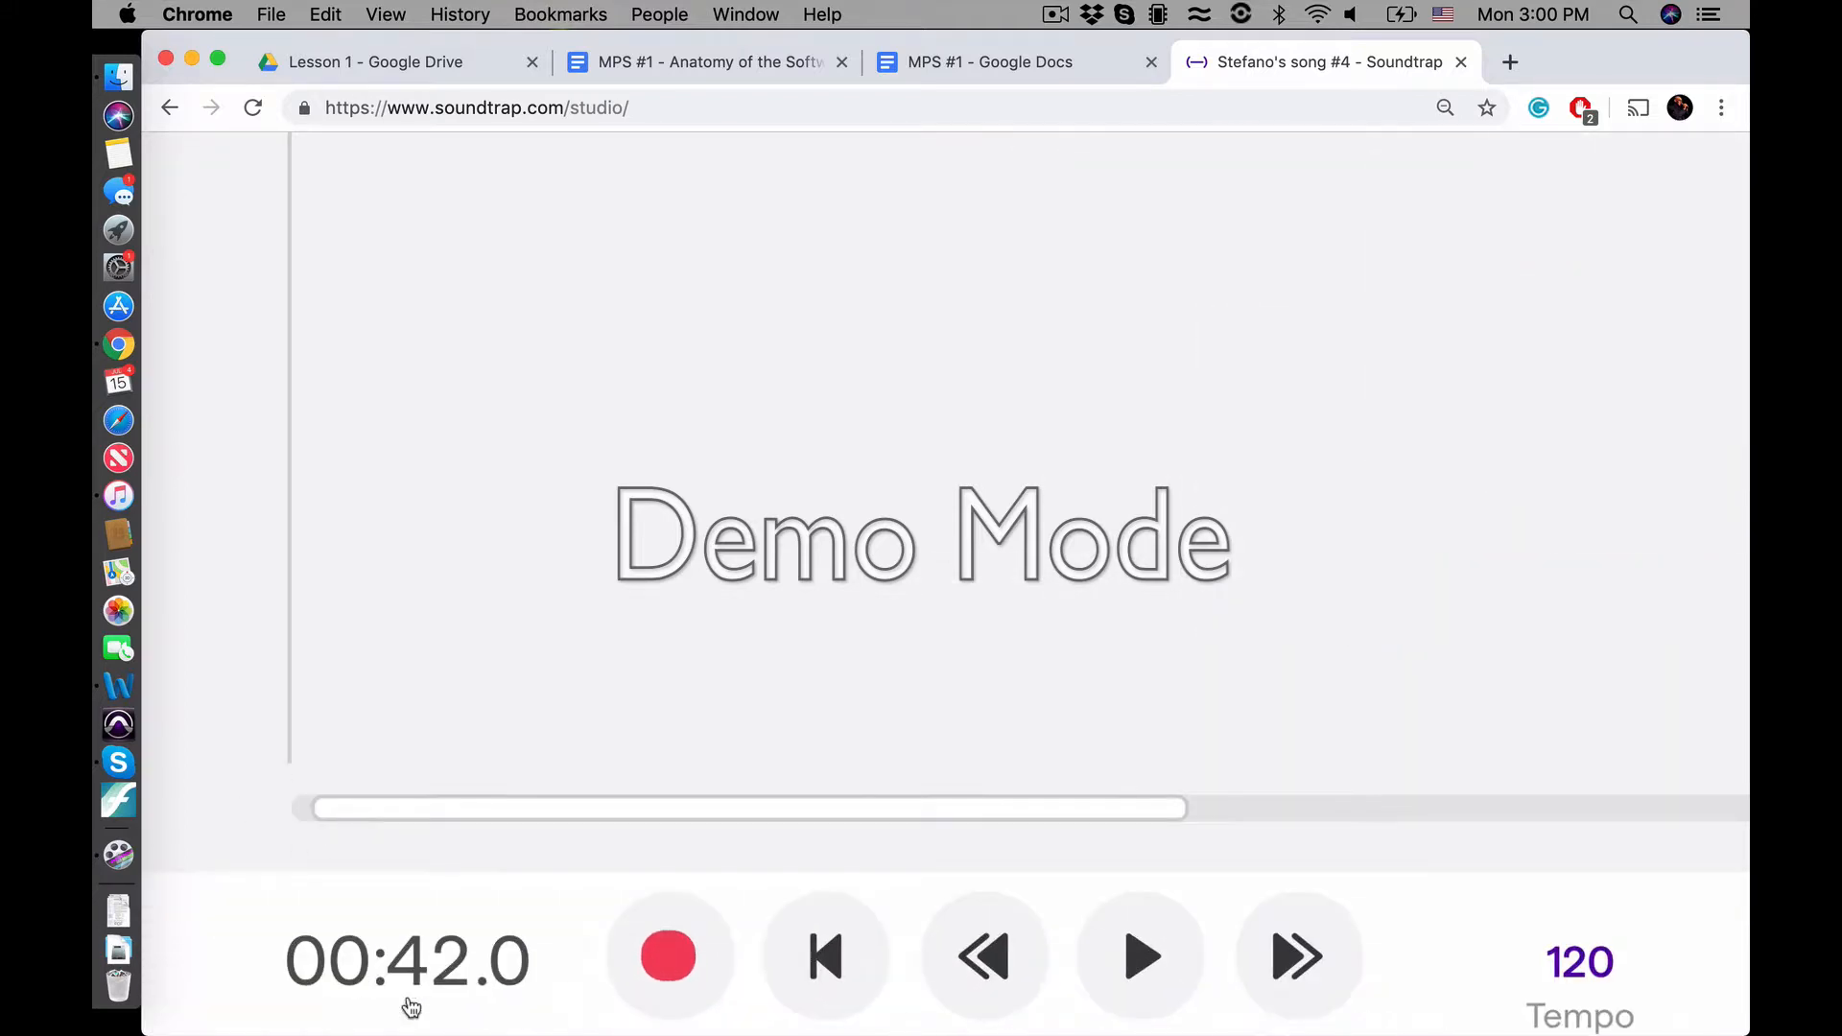
{"action": "scroll", "coordinate": [410, 1006], "scroll_direction": "down", "scroll_amount": 7}
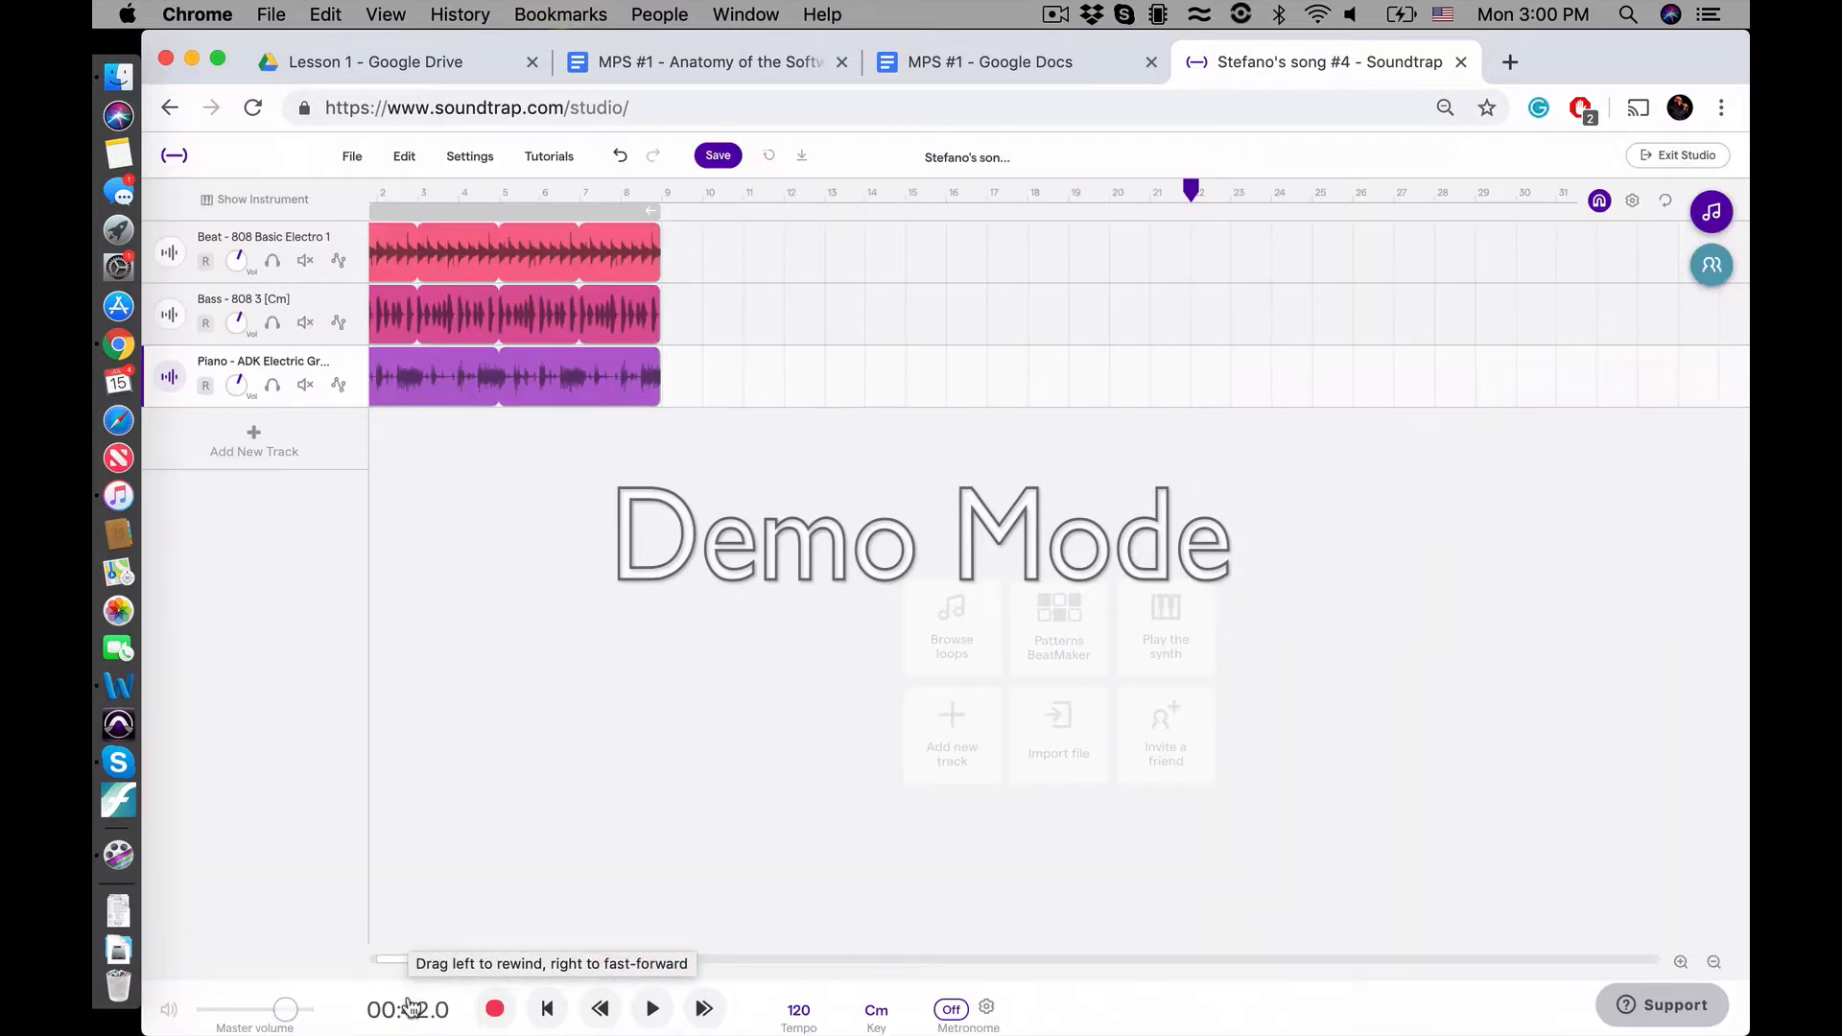
{"action": "left_click", "coordinate": [1343, 197]}
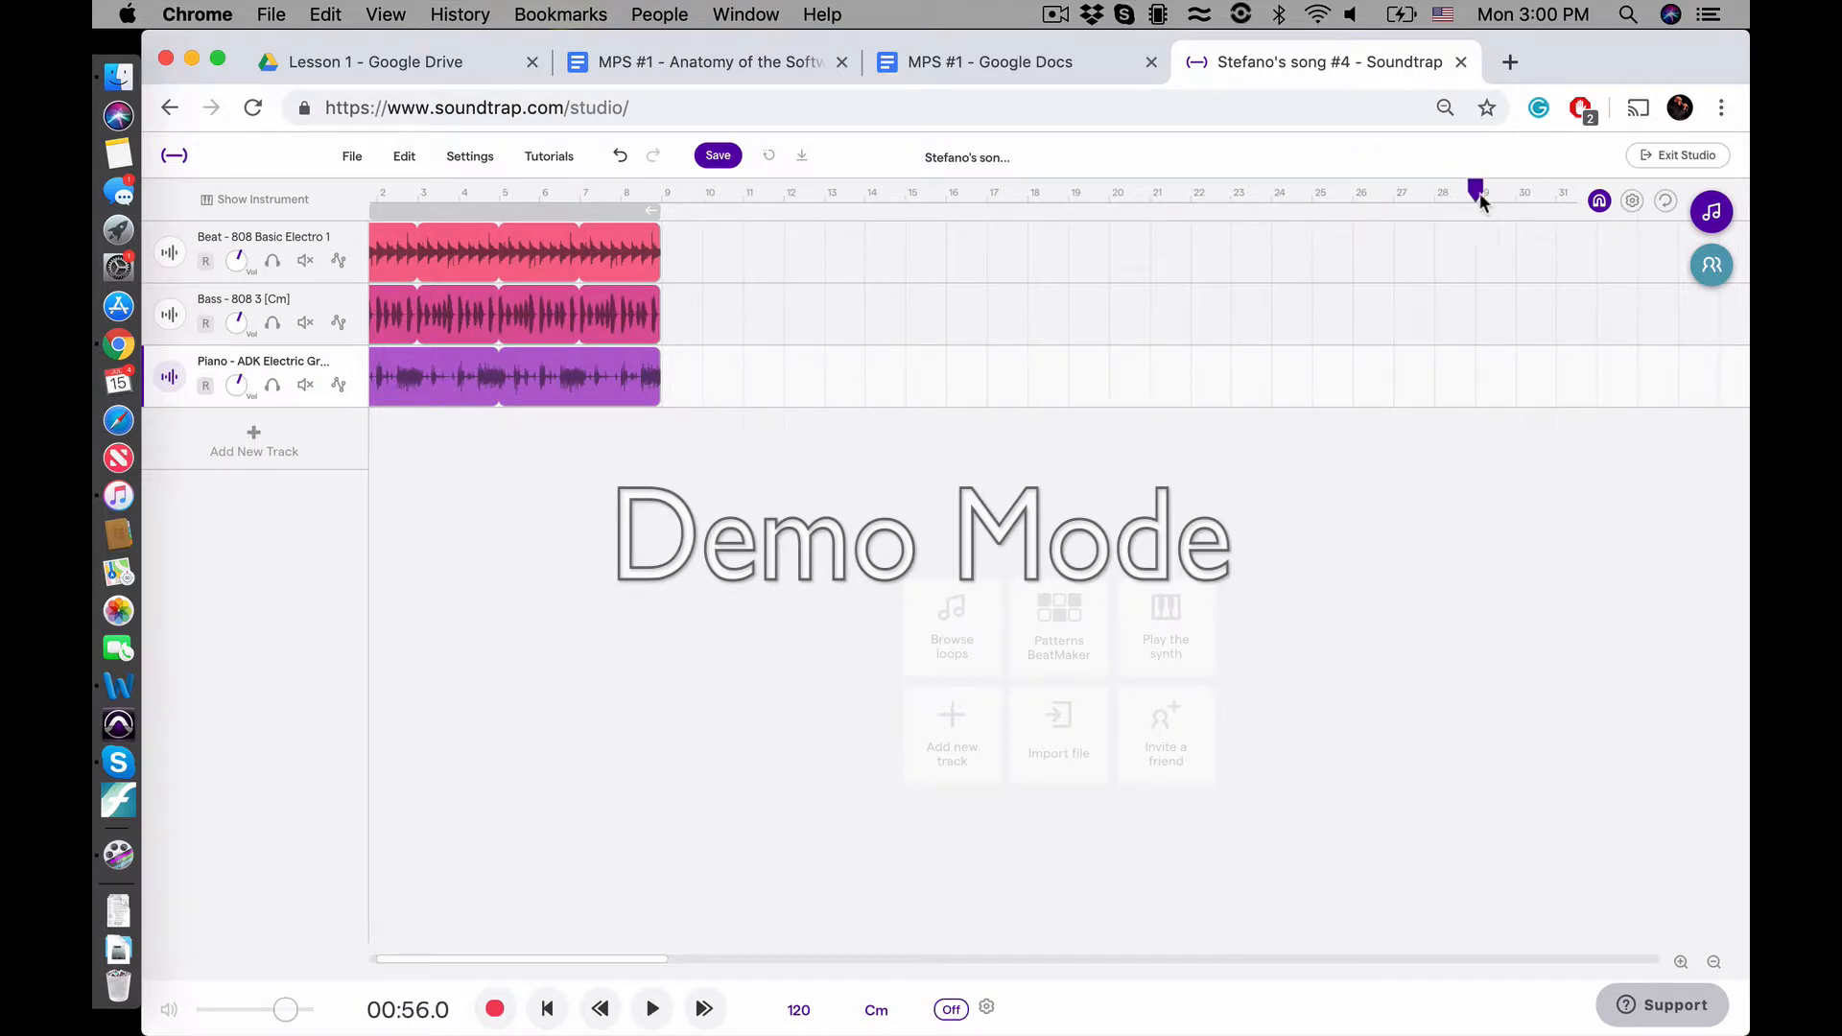
{"action": "left_click", "coordinate": [1516, 198]}
{"action": "left_click", "coordinate": [1549, 197]}
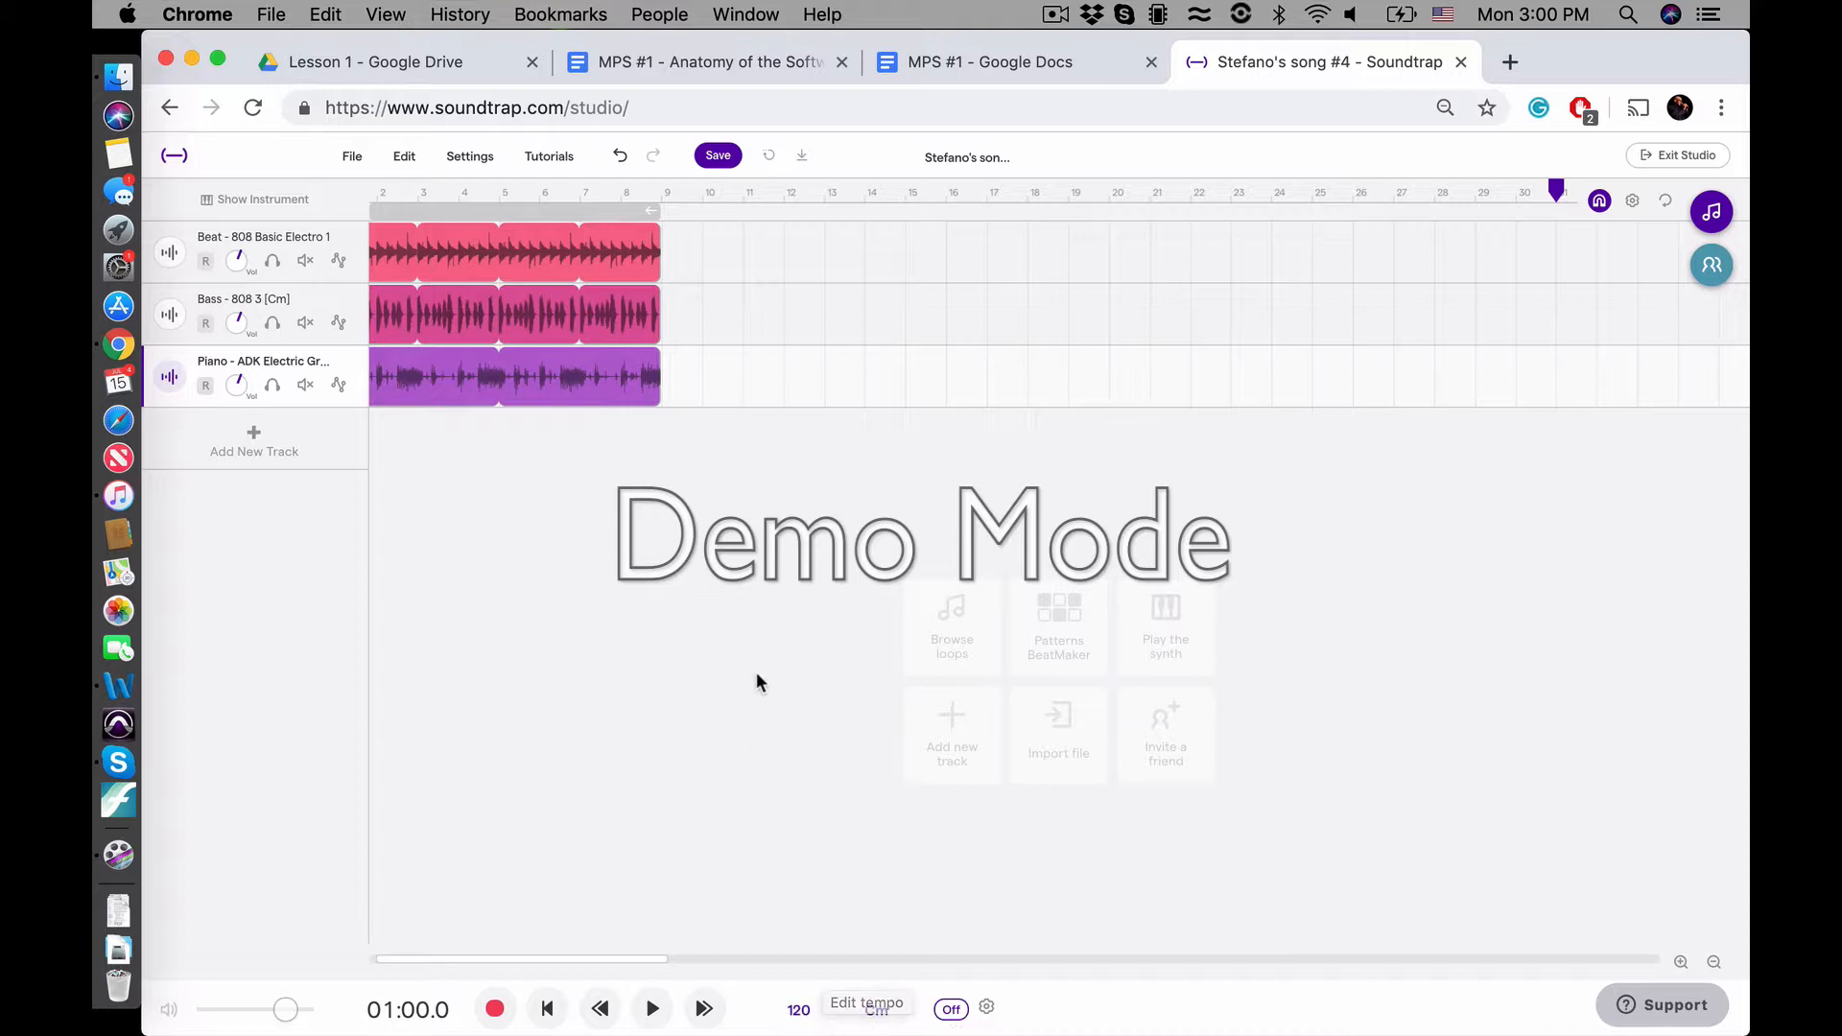
Set the playhead at 00:49.0 and extend the Beat - 808 Basic Electro 1 loop up to the playhead
{"action": "scroll", "coordinate": [1329, 459], "scroll_direction": "up", "scroll_amount": 5}
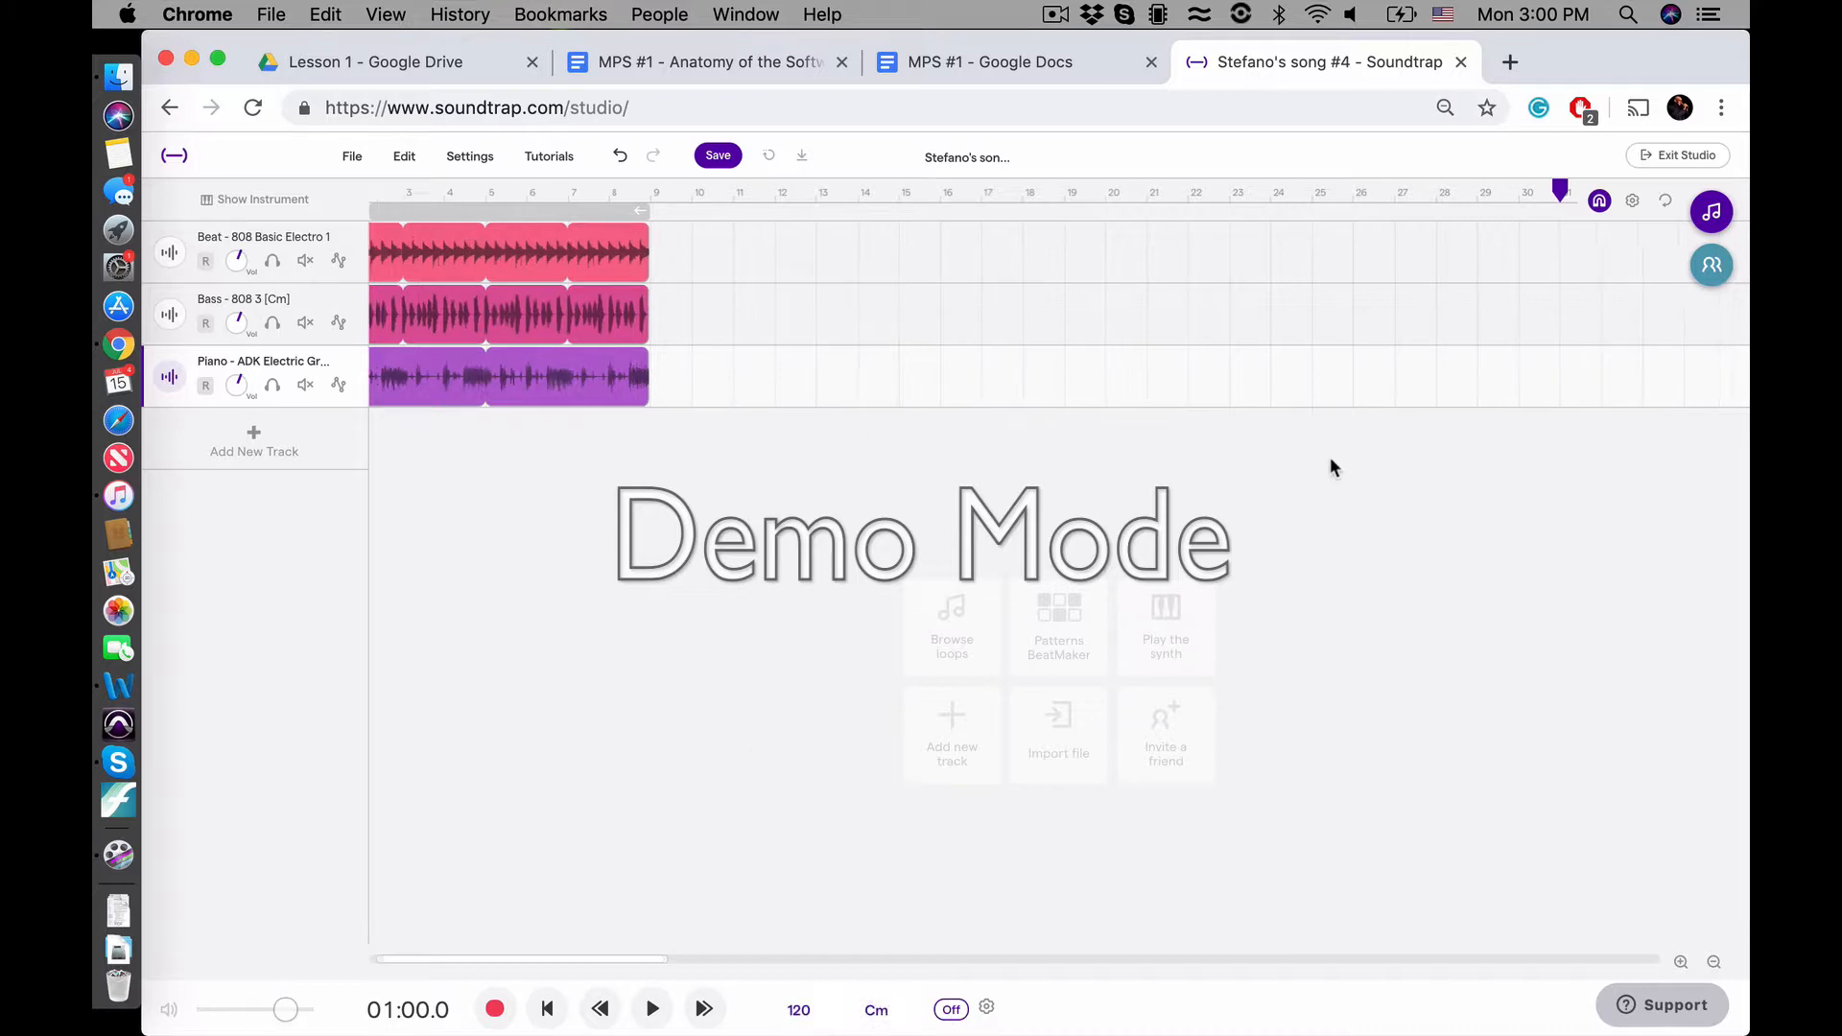
{"action": "scroll", "coordinate": [1330, 458], "scroll_direction": "down", "scroll_amount": 5}
{"action": "left_click", "coordinate": [1330, 459]}
{"action": "scroll", "coordinate": [1330, 457], "scroll_direction": "down", "scroll_amount": 5}
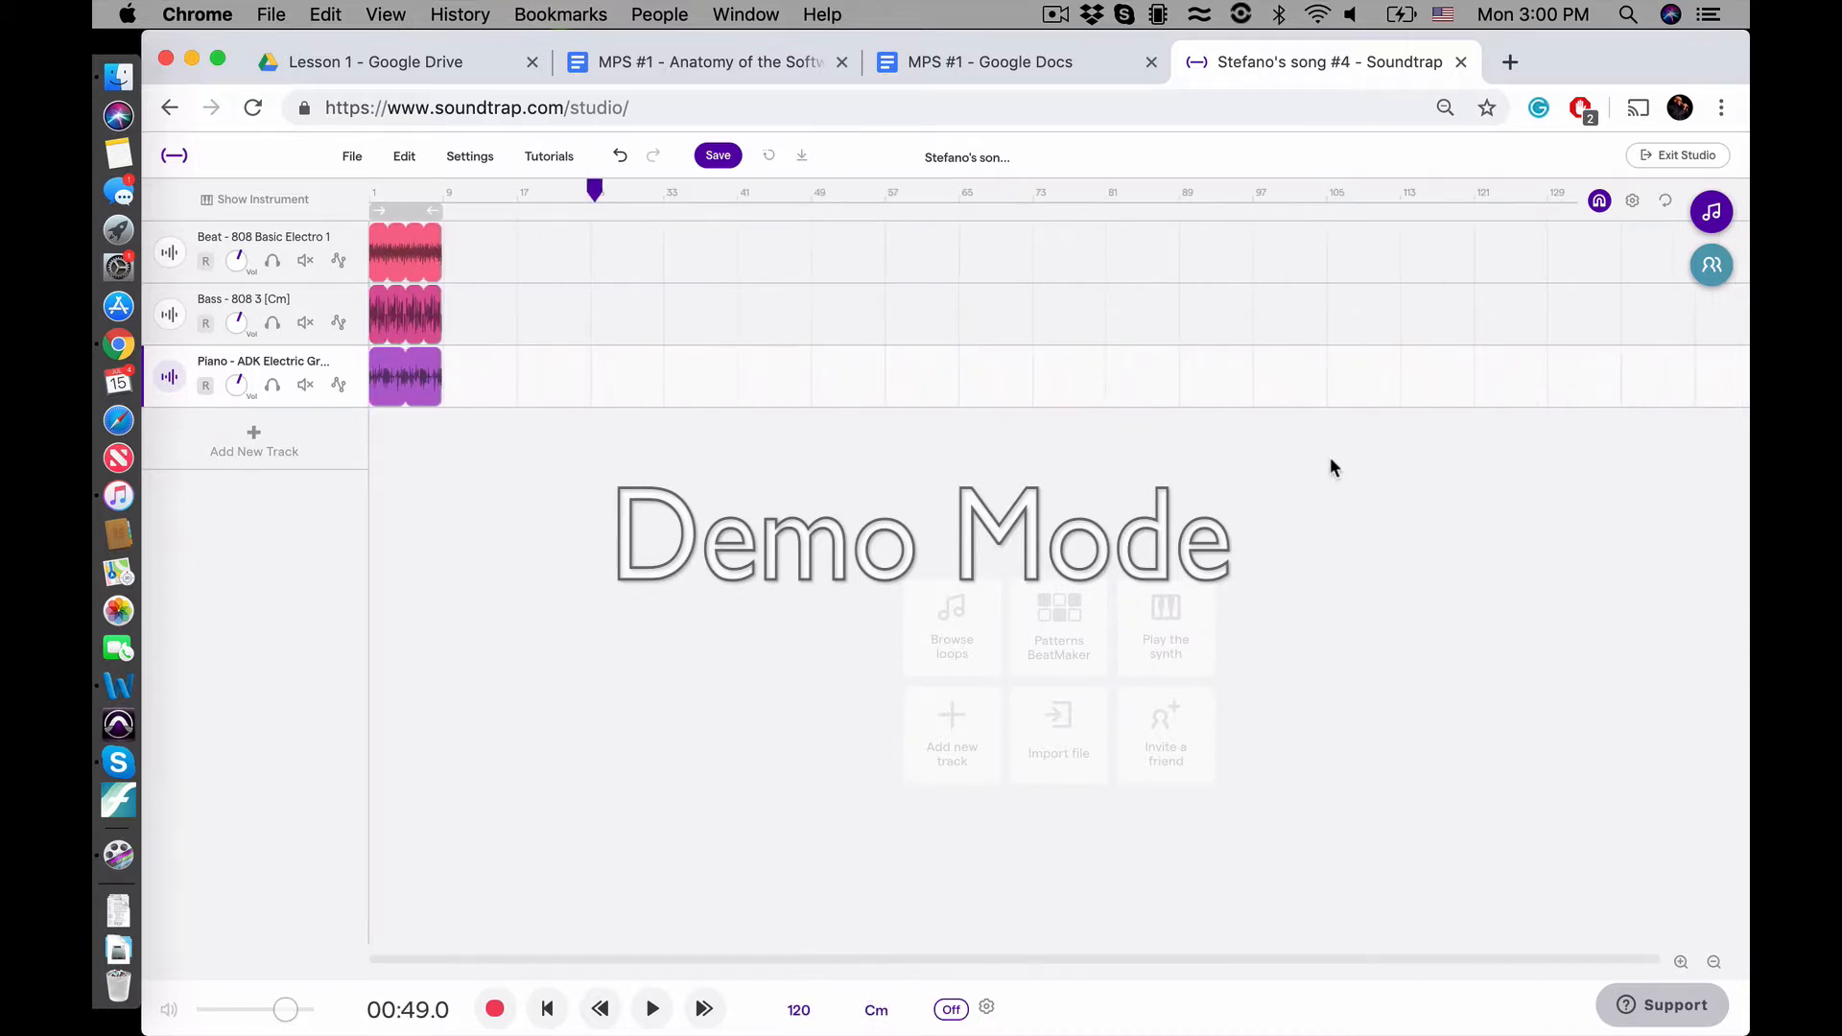
{"action": "scroll", "coordinate": [556, 491], "scroll_direction": "up", "scroll_amount": 5}
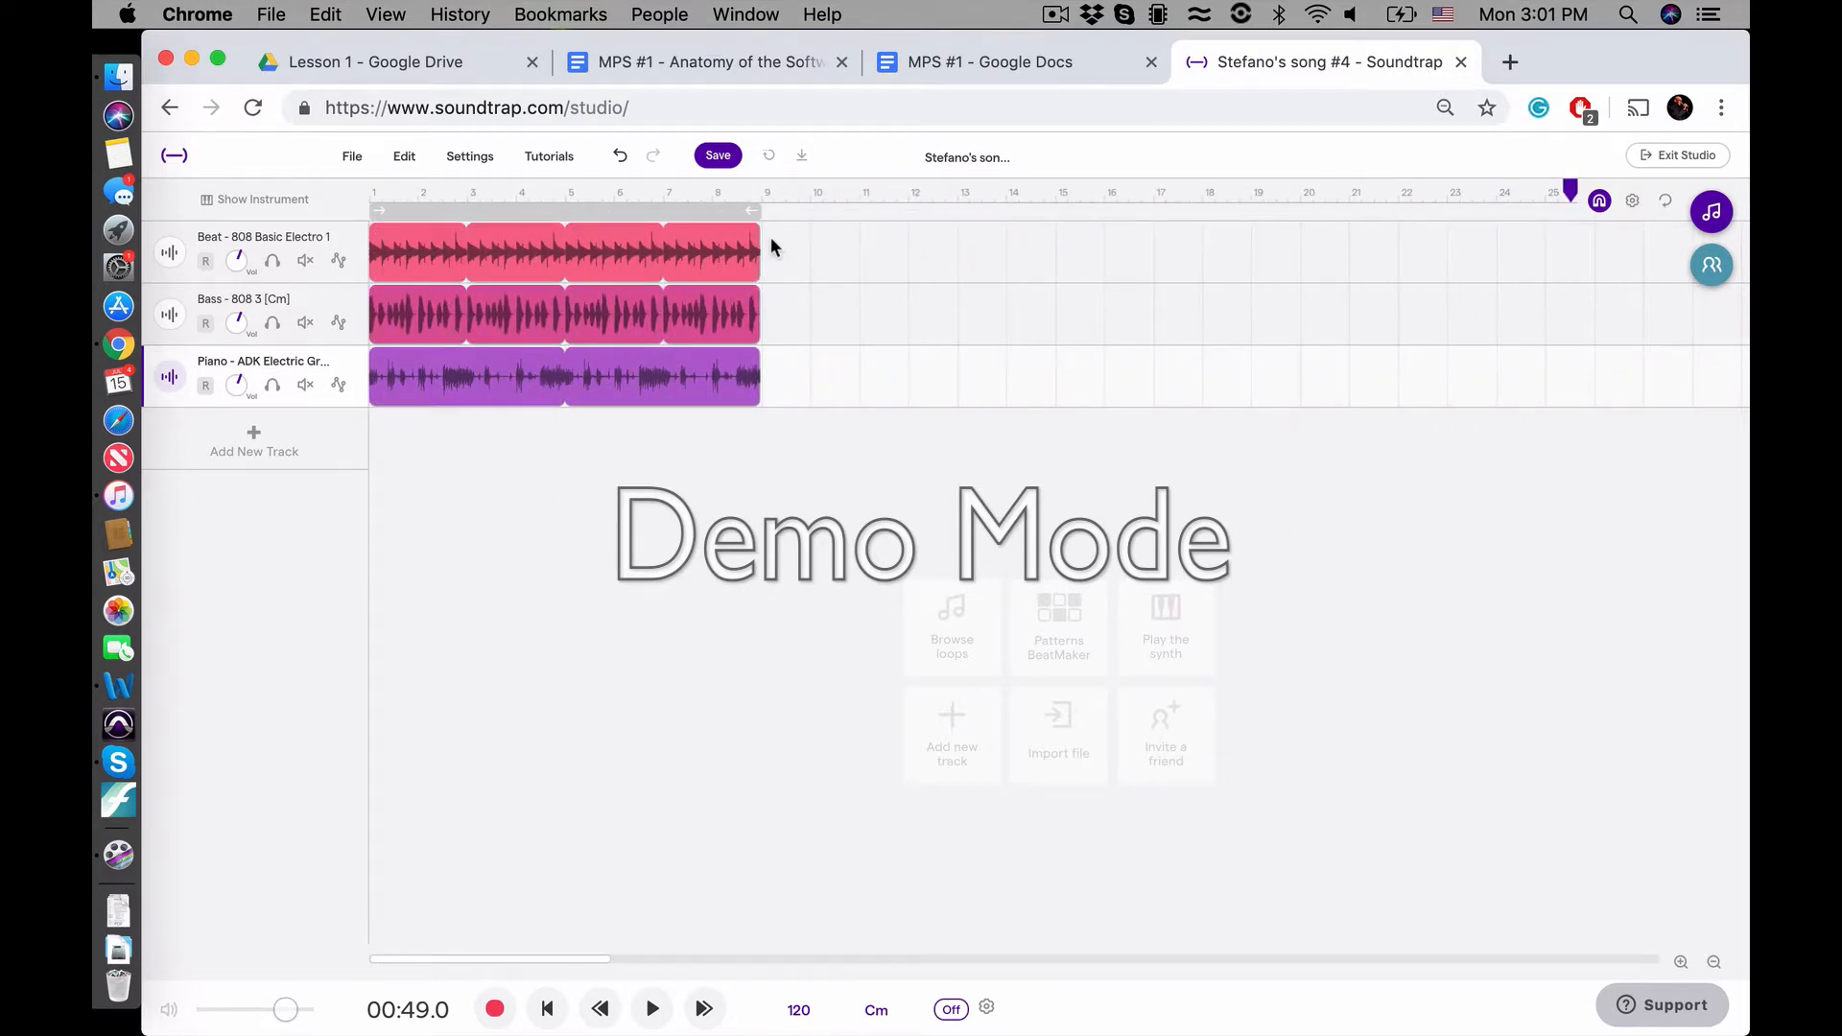
{"action": "mouse_move", "coordinate": [749, 238]}
{"action": "left_click_drag", "start_coordinate": [751, 237], "coordinate": [1563, 229]}
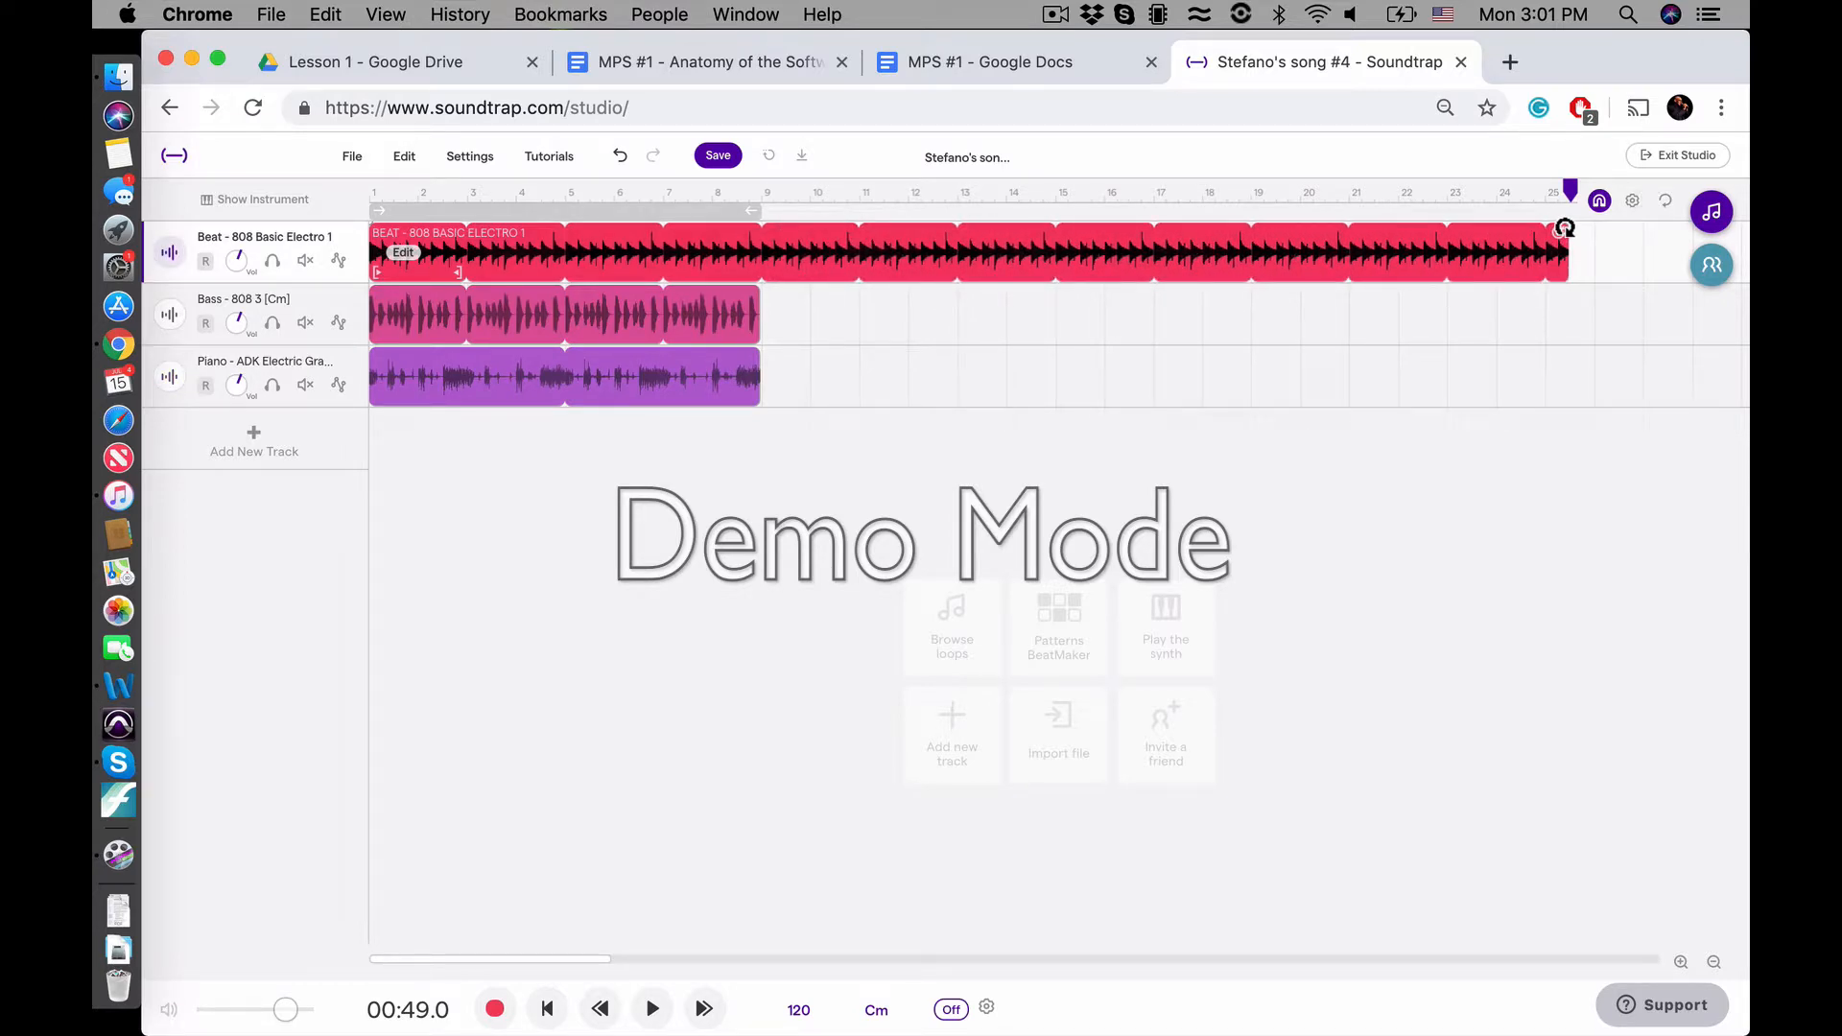
Extend the Bass - 808 3 loop to about bar 25 and the Piano - ADK Electric Grand 4 loop to about bar 23
{"action": "scroll", "coordinate": [1390, 432], "scroll_direction": "up", "scroll_amount": 5}
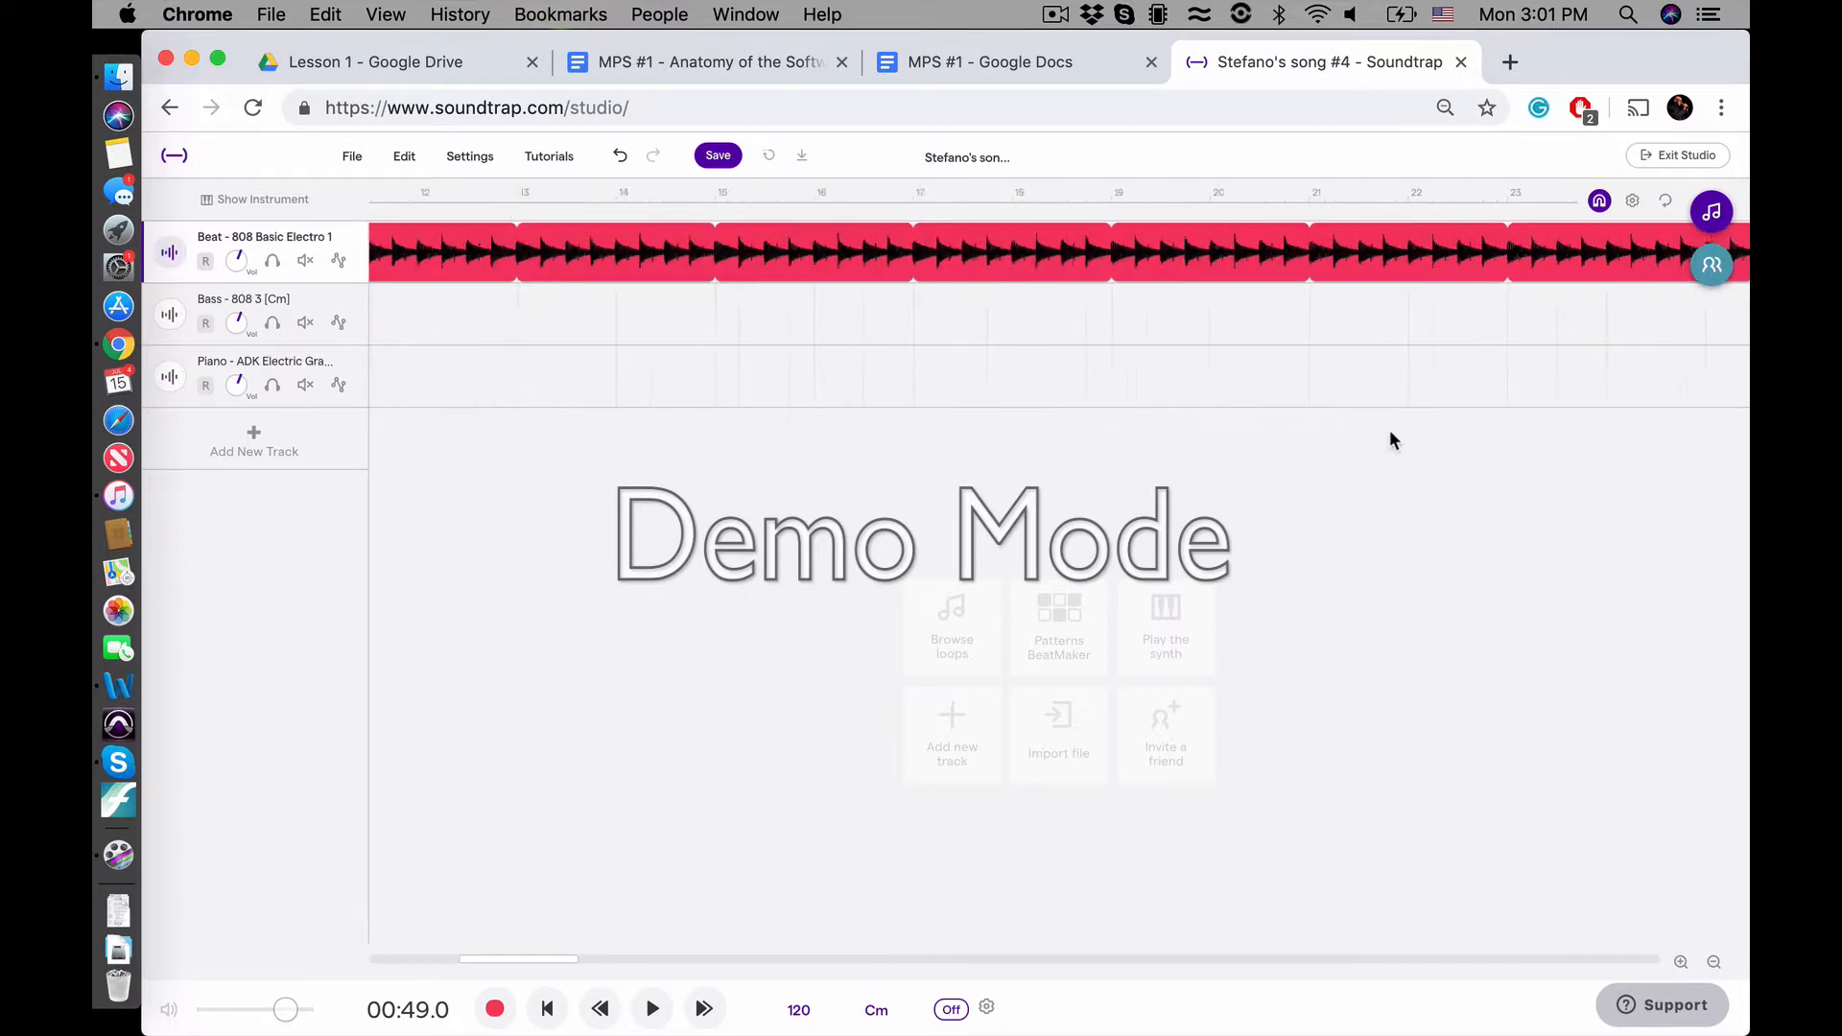
{"action": "scroll", "coordinate": [1390, 432], "scroll_direction": "right", "scroll_amount": 8}
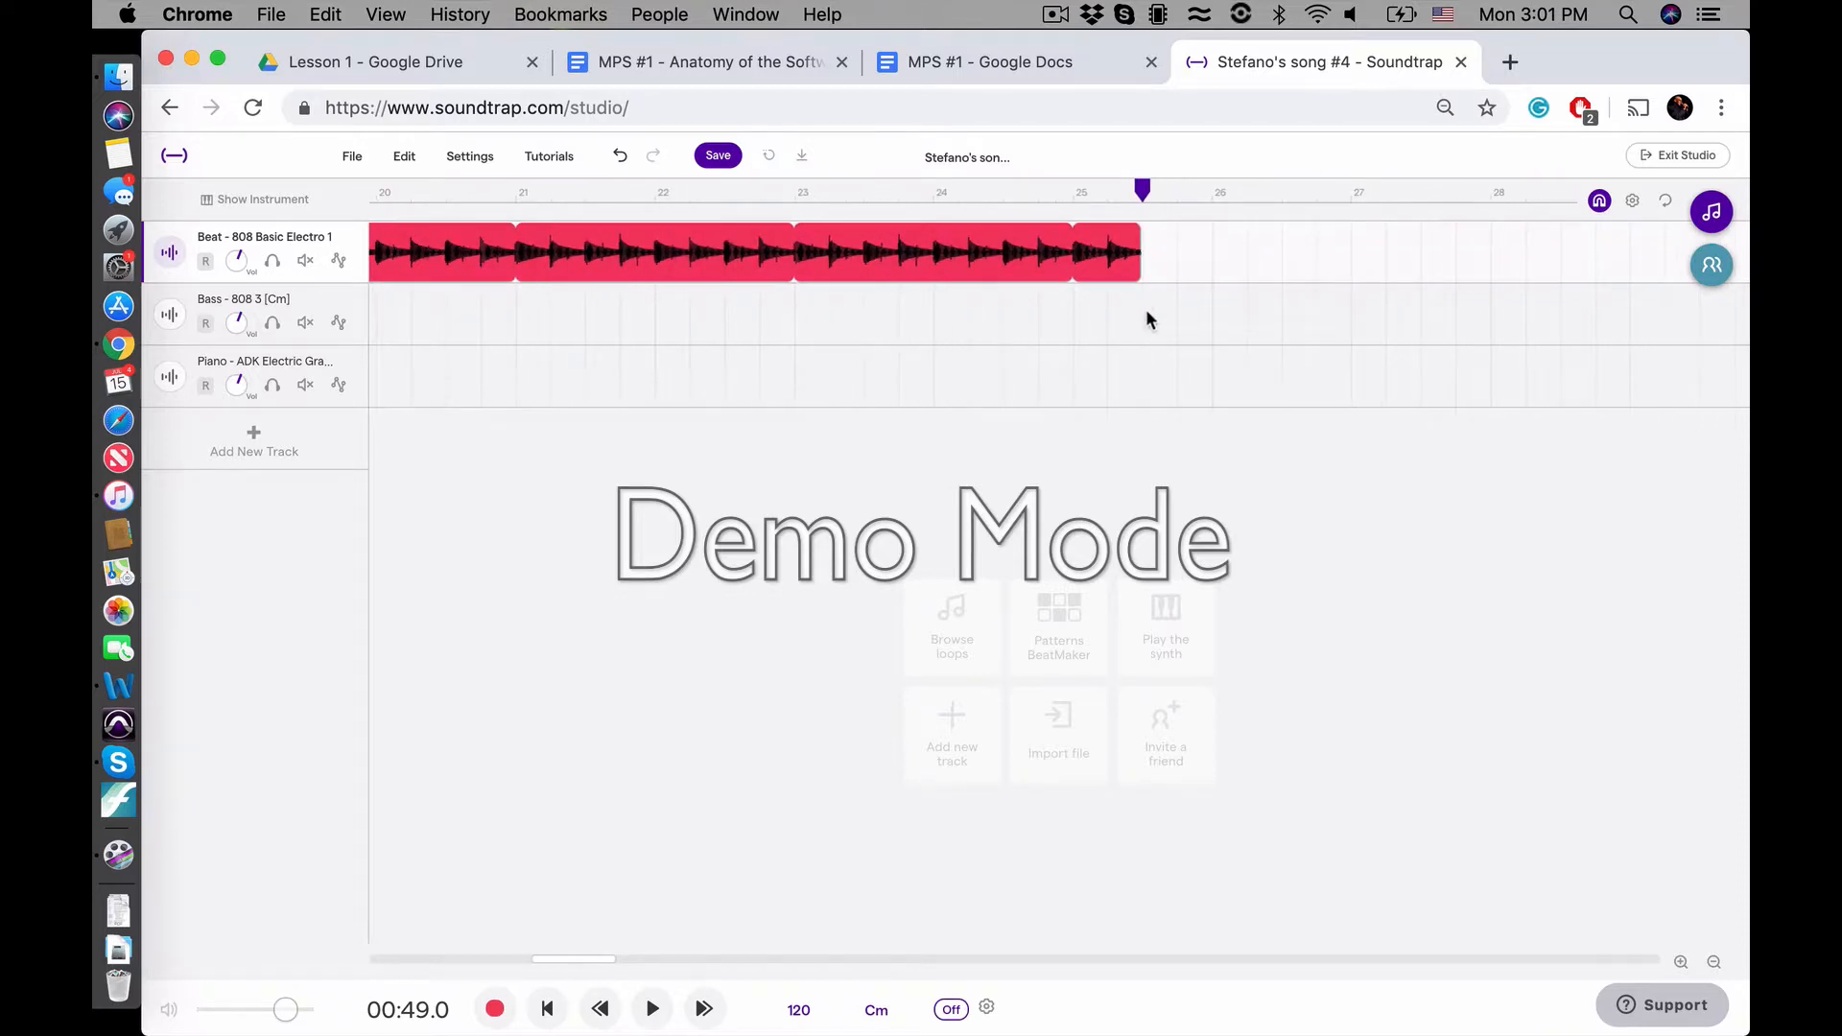
{"action": "scroll", "coordinate": [1145, 309], "scroll_direction": "left", "scroll_amount": 10}
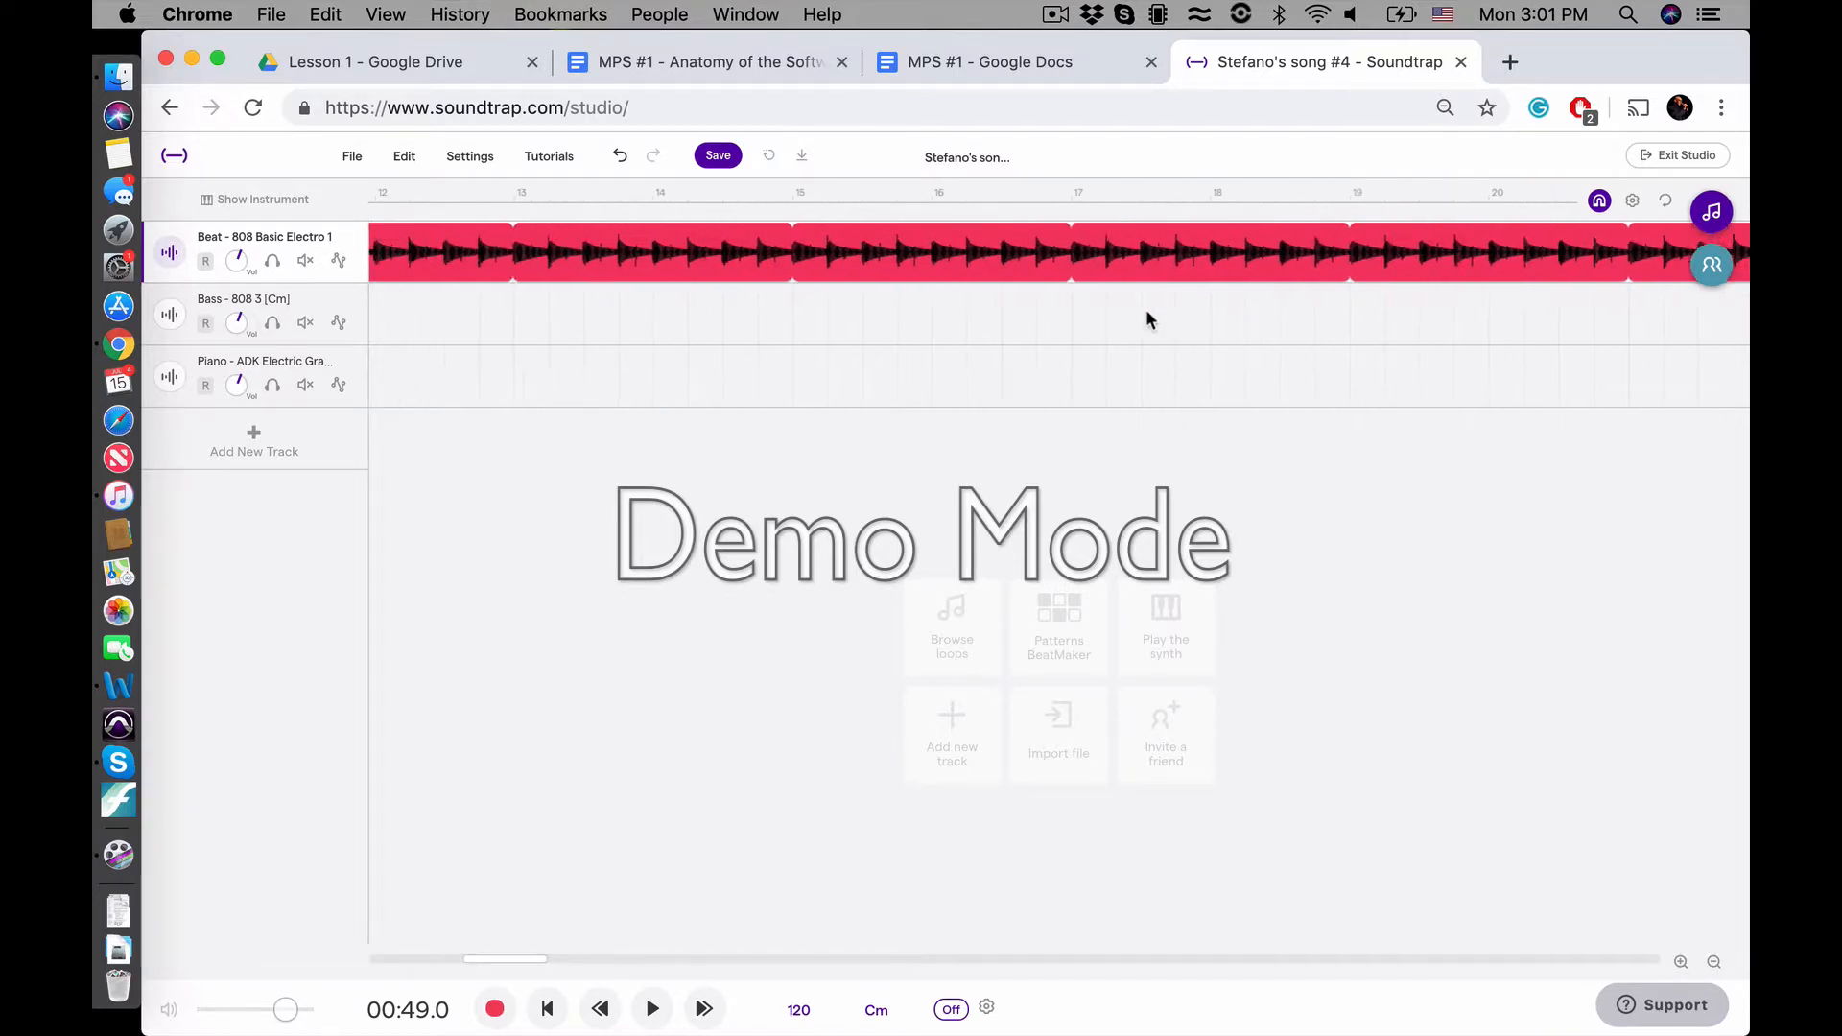
{"action": "scroll", "coordinate": [1146, 309], "scroll_direction": "down", "scroll_amount": 5}
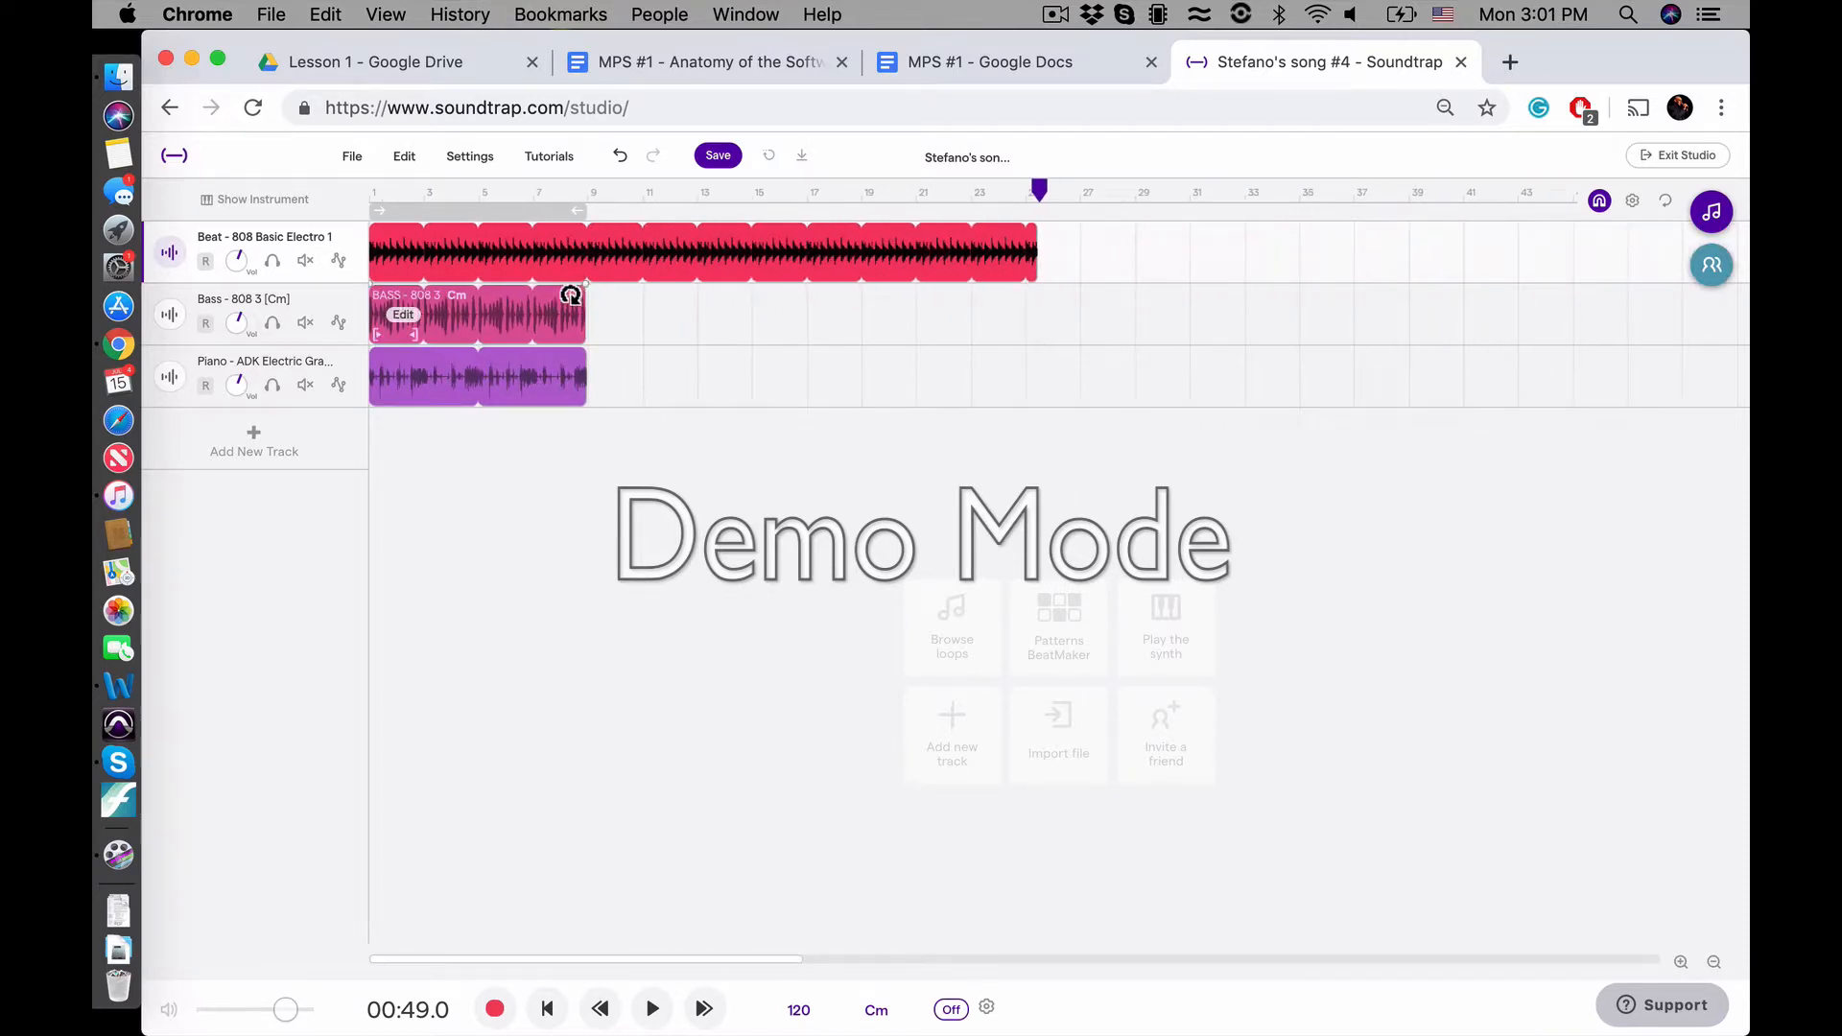
{"action": "left_click_drag", "start_coordinate": [572, 295], "coordinate": [1018, 288]}
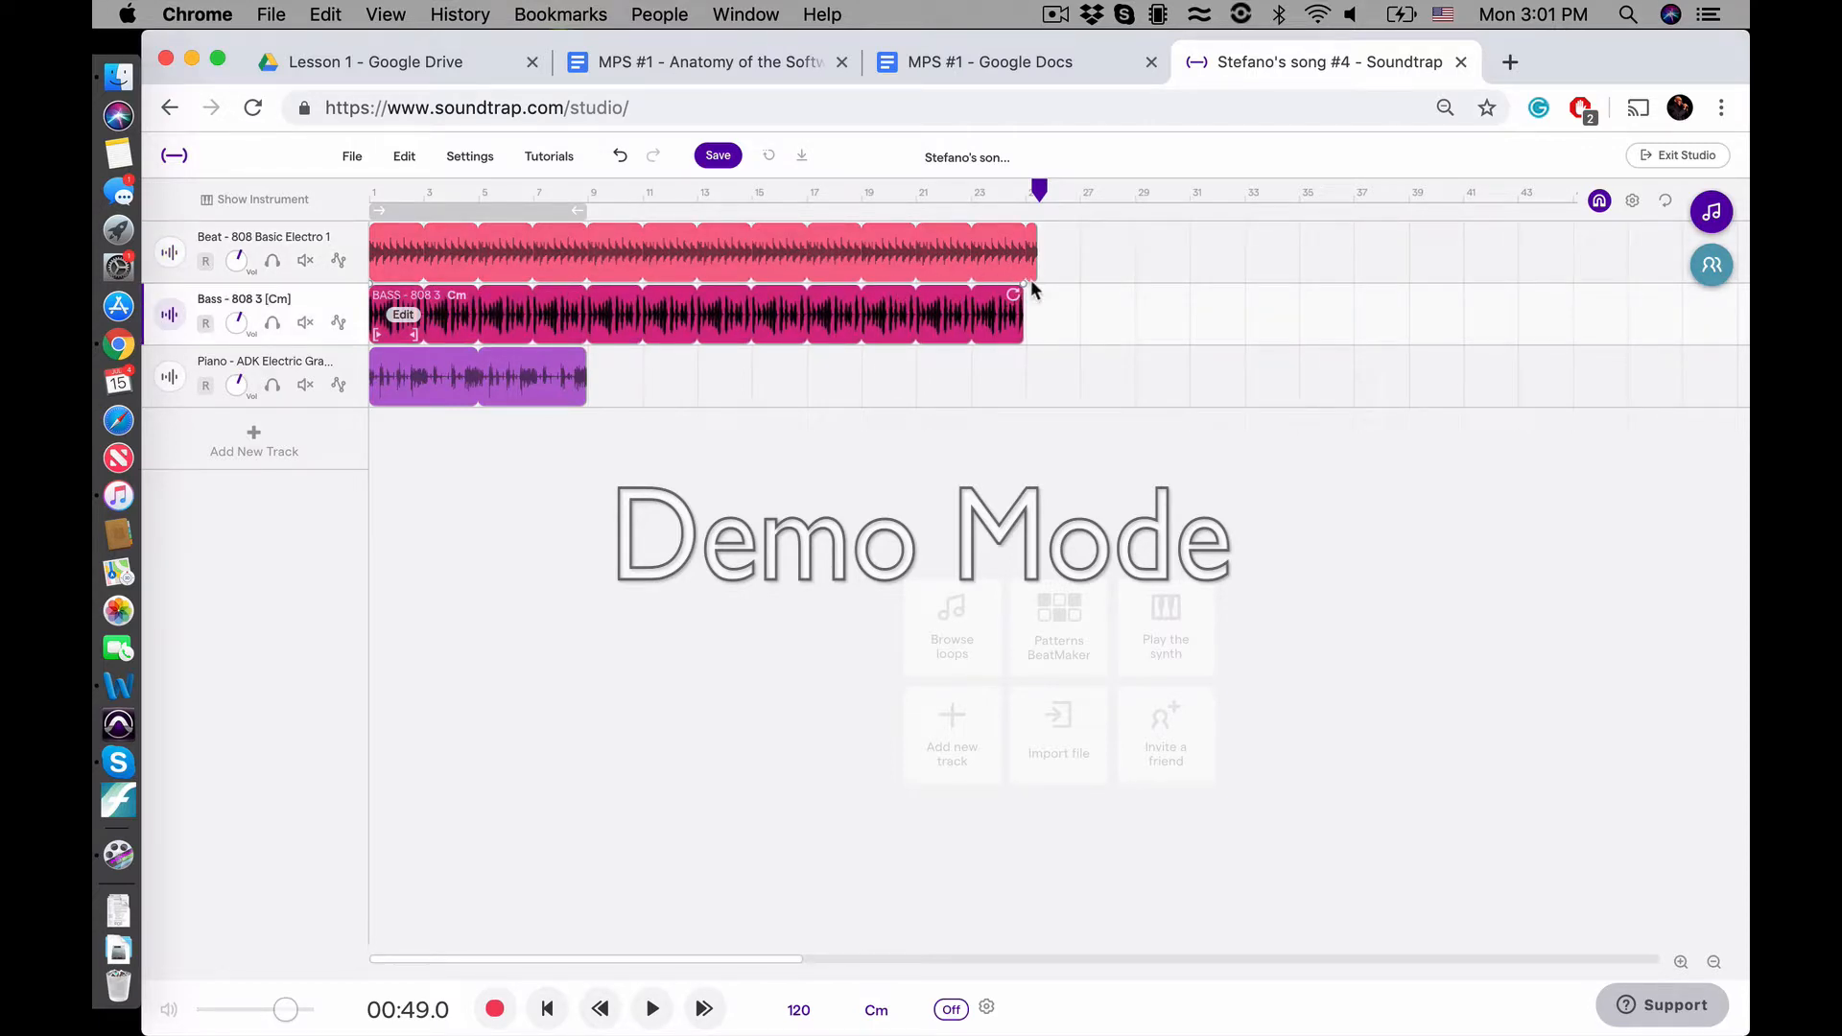
{"action": "mouse_move", "coordinate": [568, 355]}
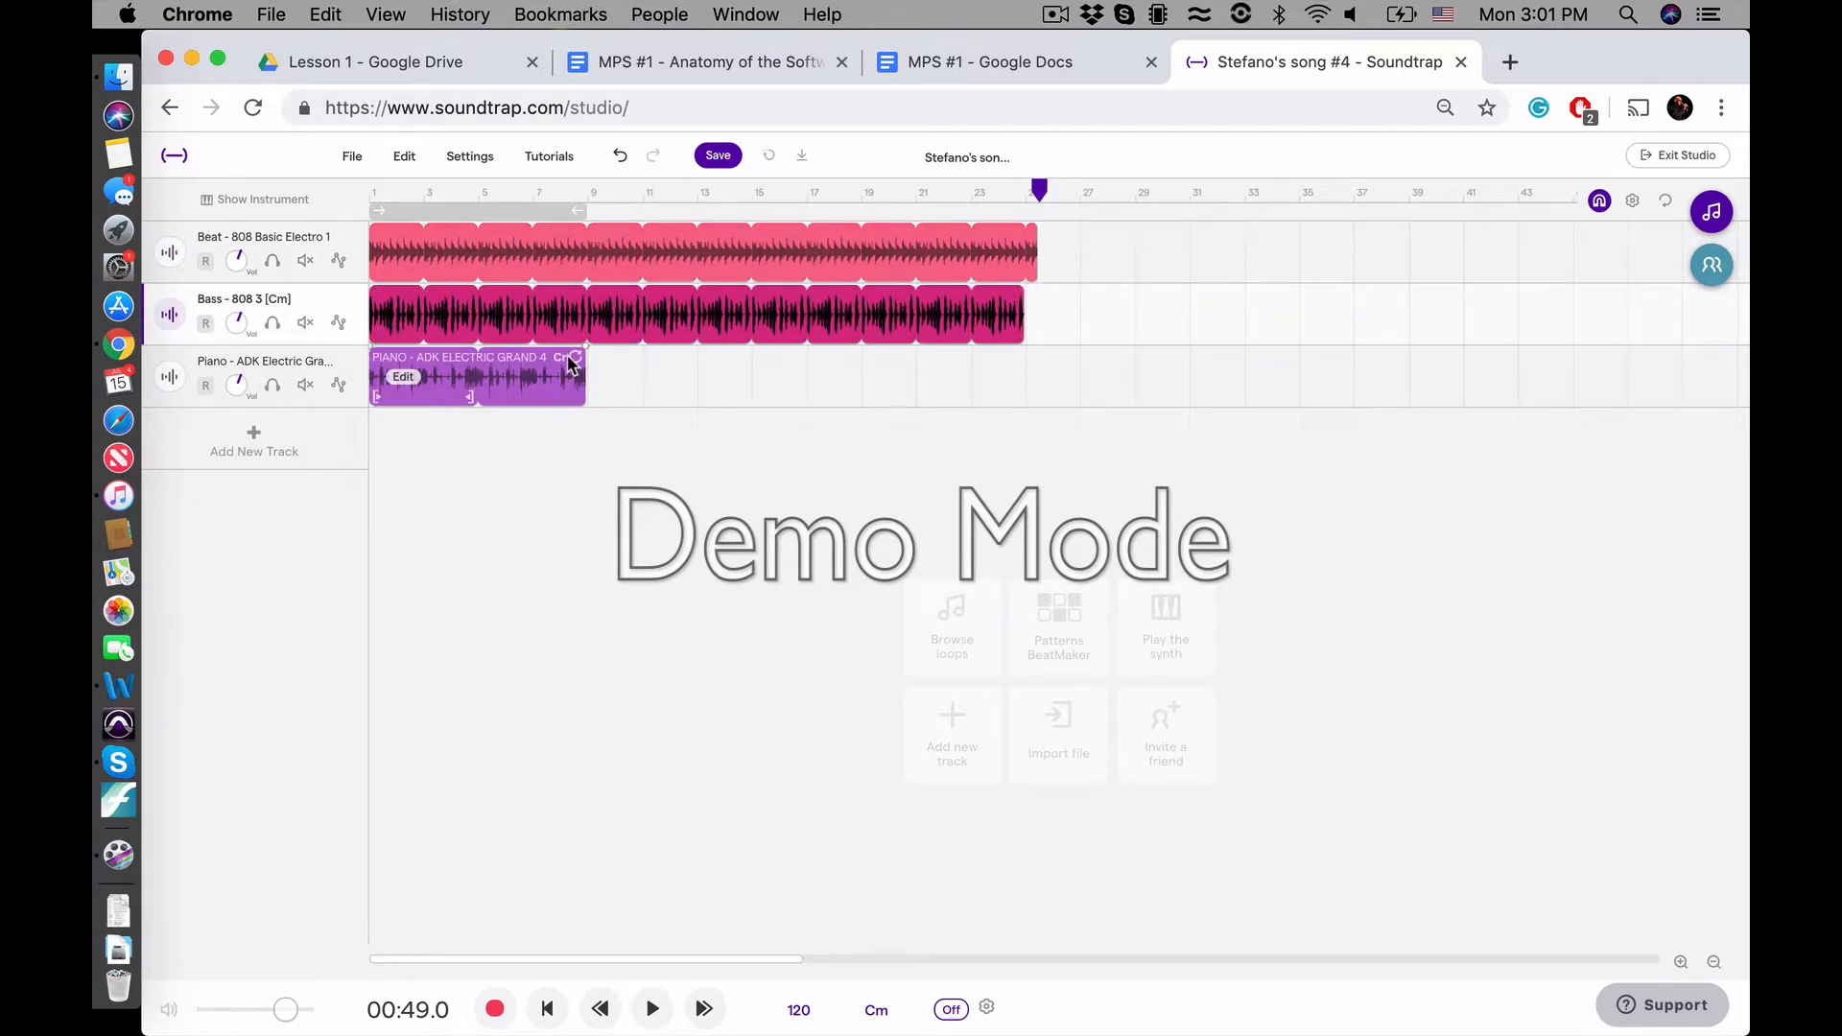
{"action": "left_click_drag", "start_coordinate": [571, 360], "coordinate": [959, 360]}
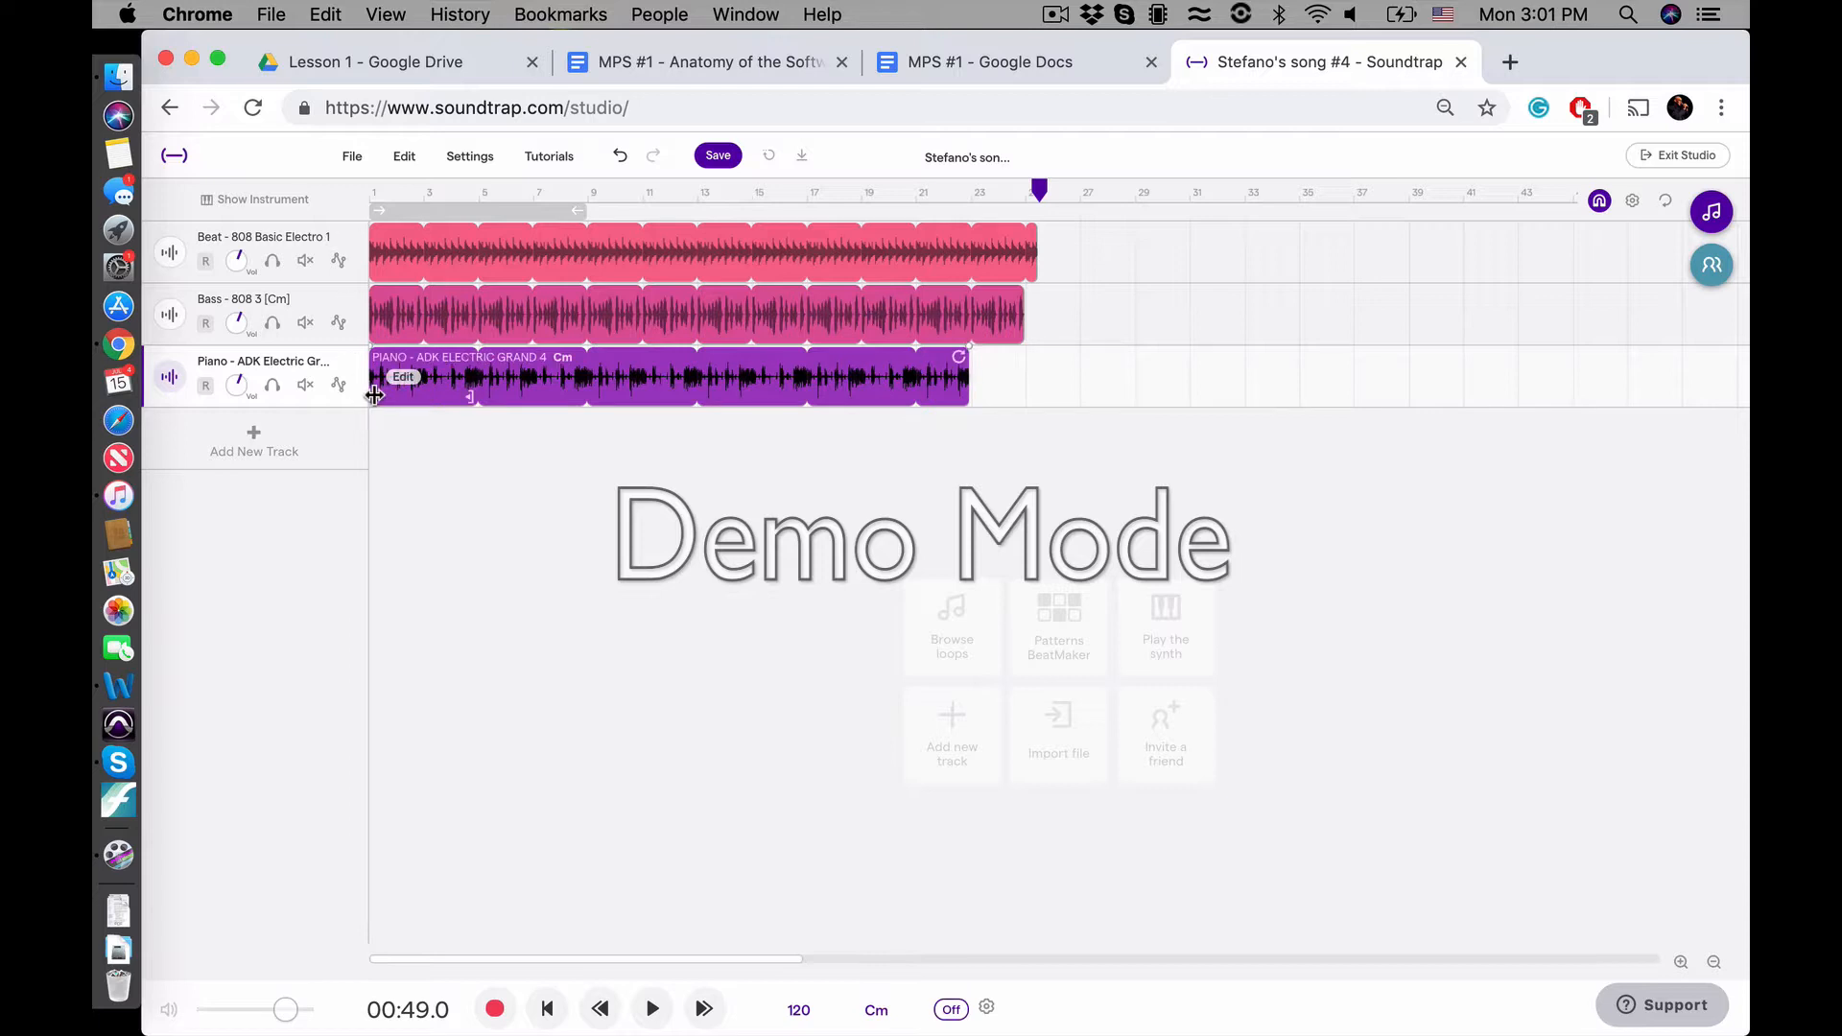
Move the Piano - ADK Electric Grand 4 loop to start at bar 4 and shorten its end to about bar 24
{"action": "mouse_move", "coordinate": [374, 395]}
{"action": "left_mouse_down"}
{"action": "mouse_move", "coordinate": [451, 397]}
{"action": "mouse_move", "coordinate": [362, 413]}
{"action": "left_mouse_up"}
{"action": "scroll", "coordinate": [500, 441], "scroll_direction": "up", "scroll_amount": 5}
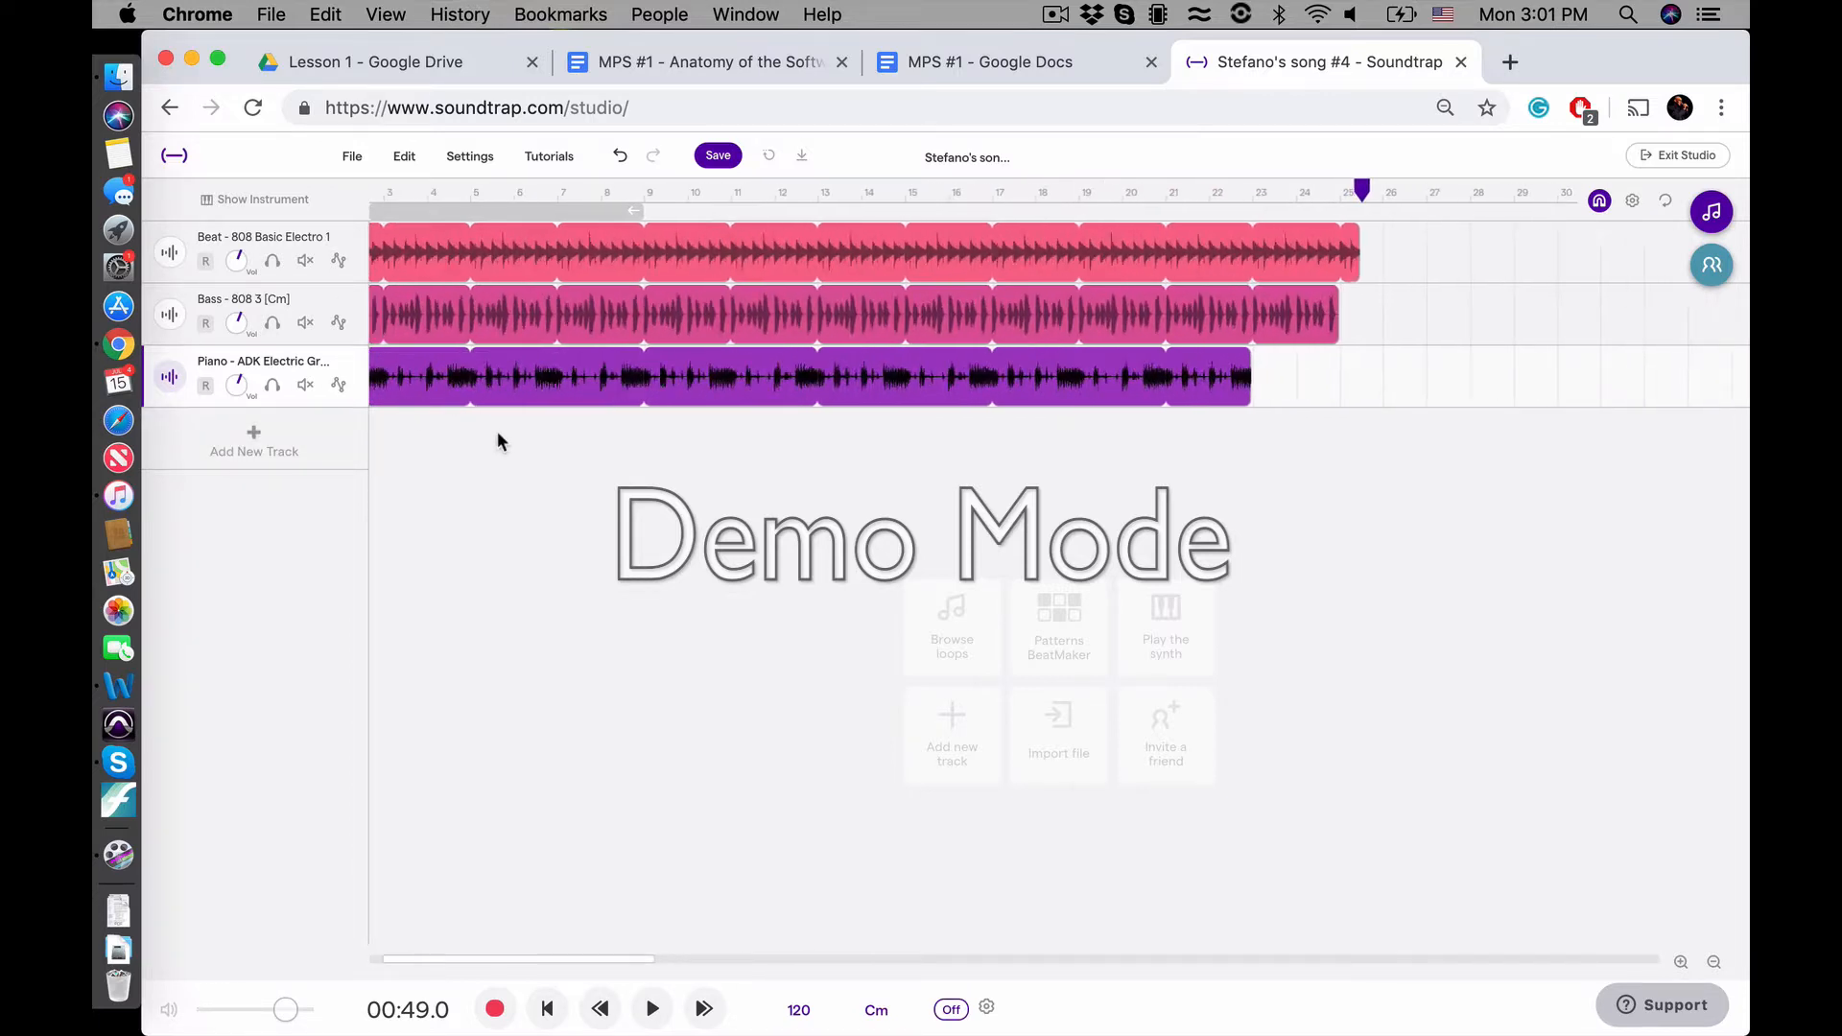
{"action": "left_click_drag", "start_coordinate": [534, 381], "coordinate": [648, 391]}
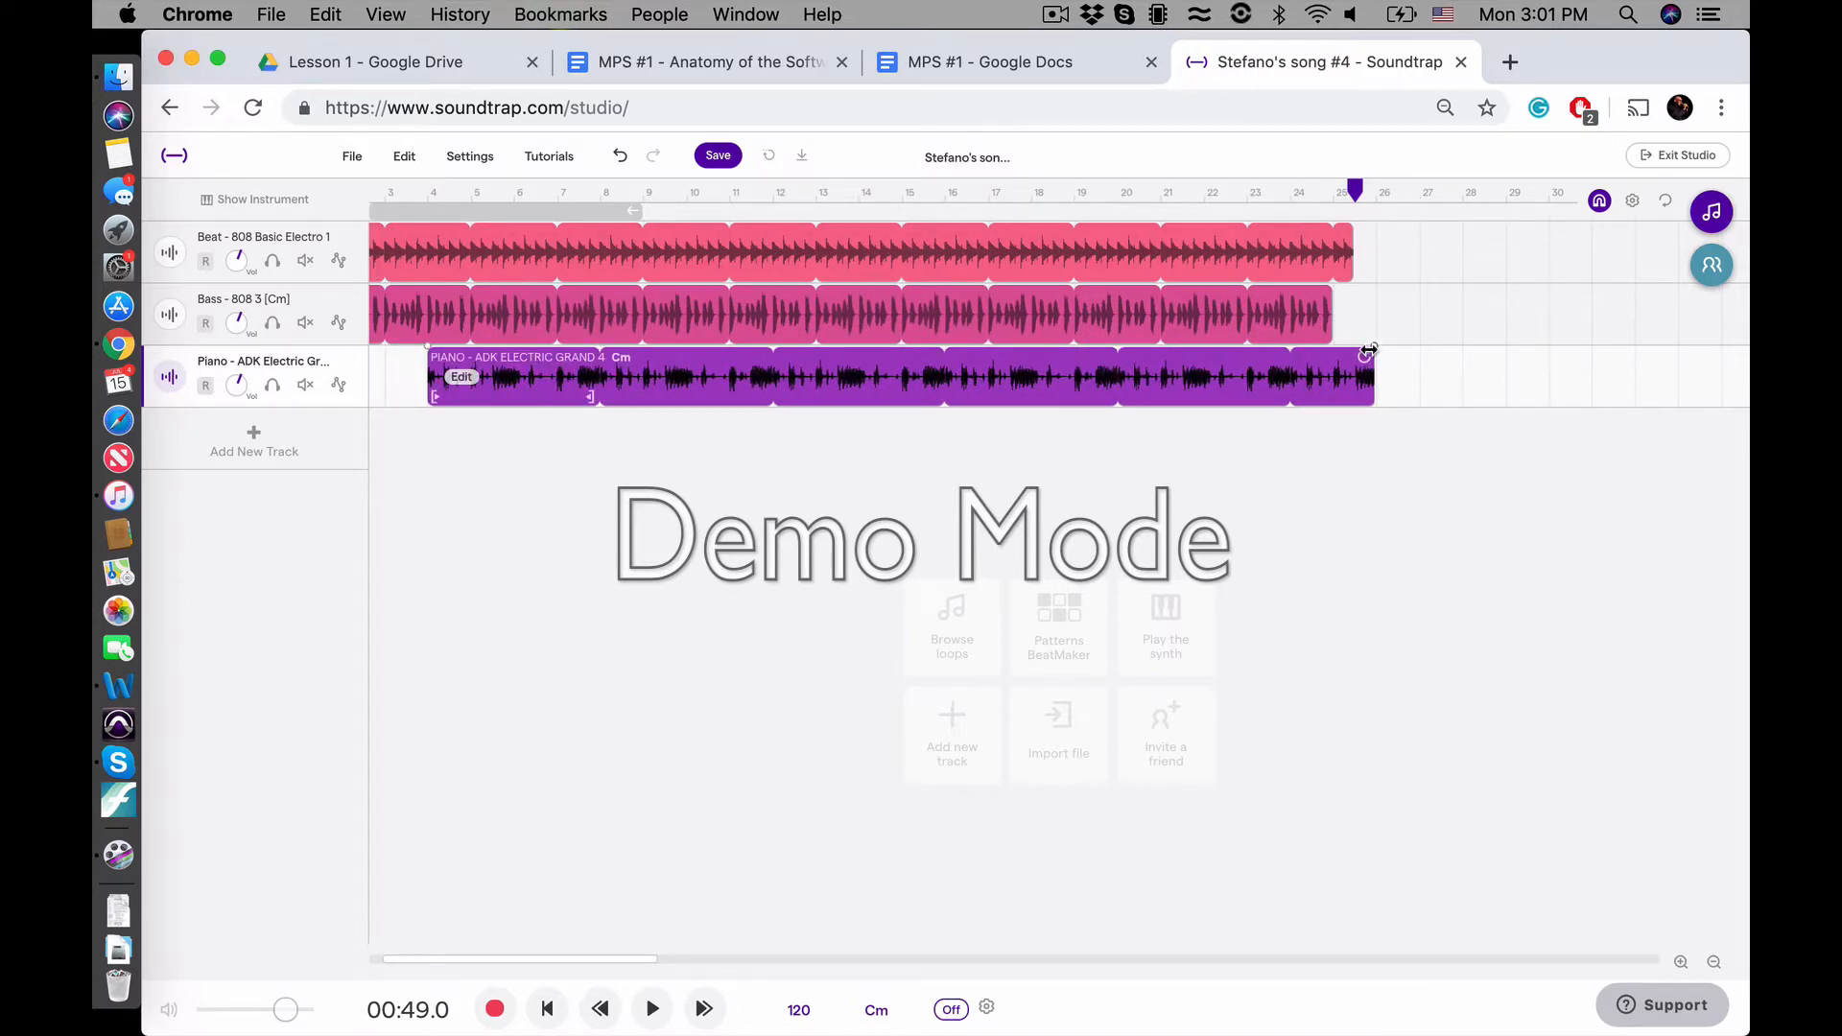
{"action": "left_click_drag", "start_coordinate": [1369, 351], "coordinate": [1288, 355]}
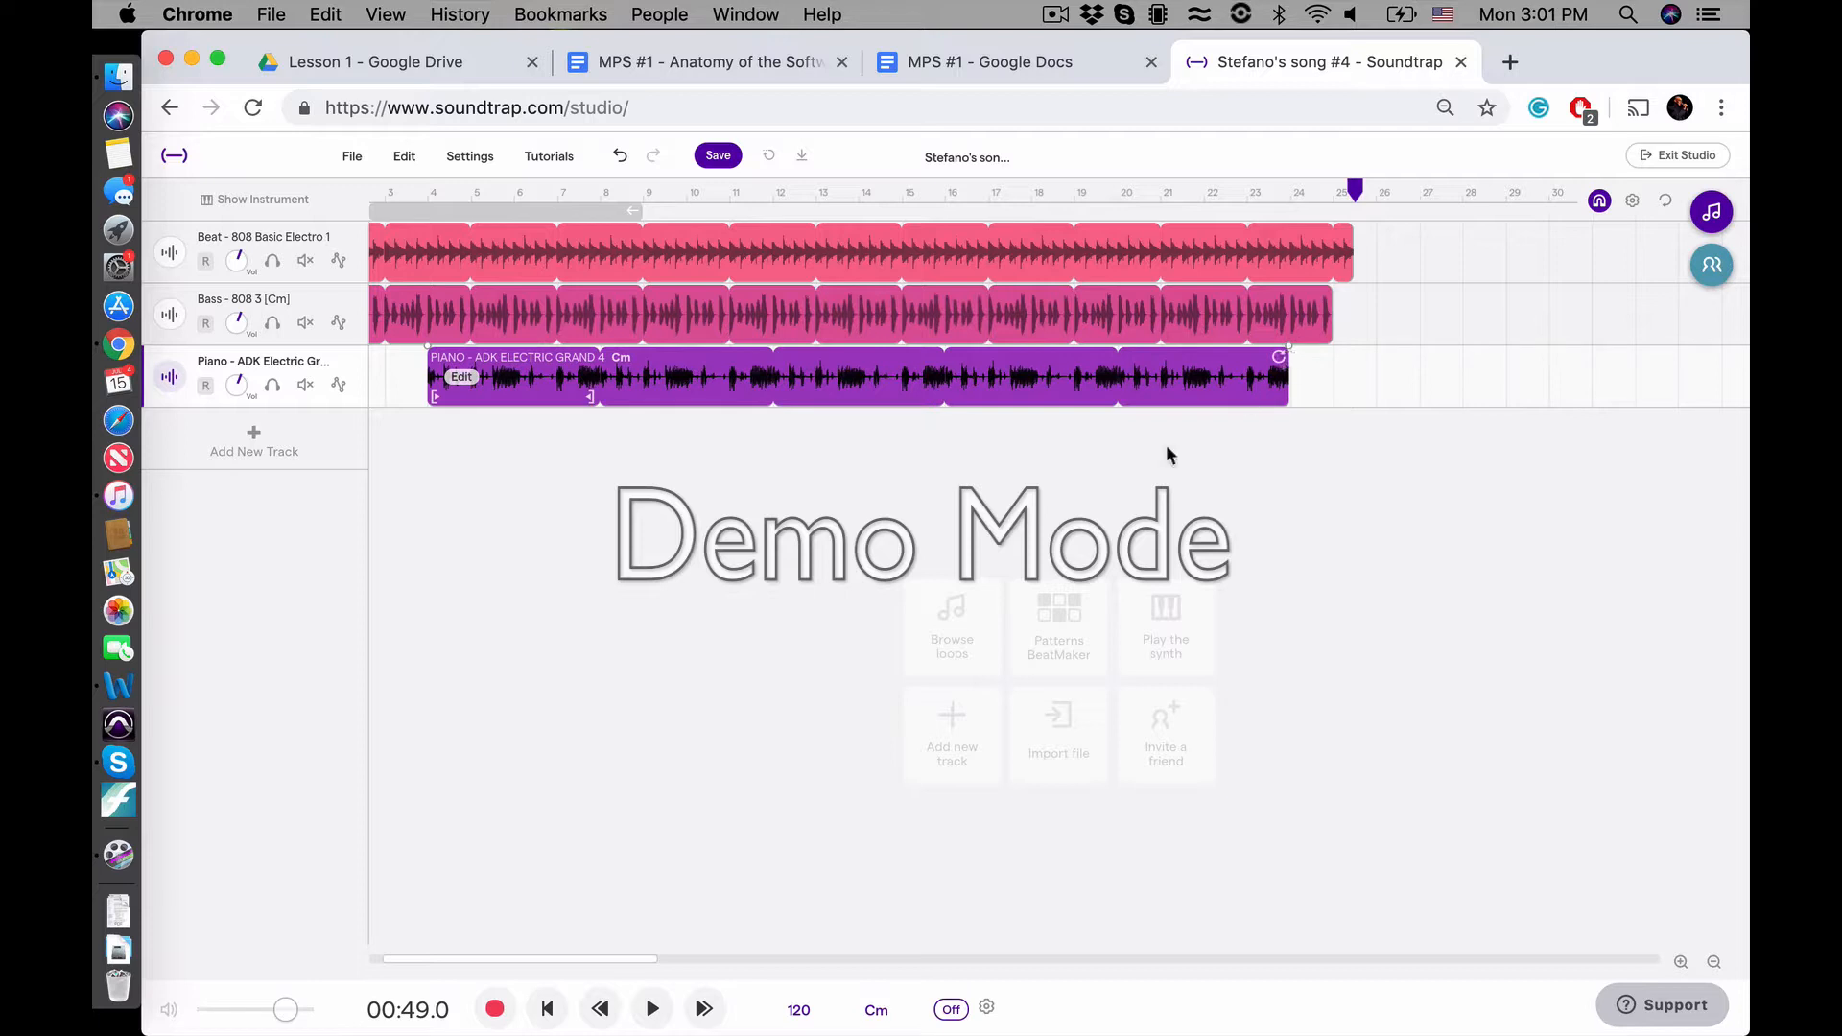
{"action": "scroll", "coordinate": [1180, 471], "scroll_direction": "left", "scroll_amount": 2}
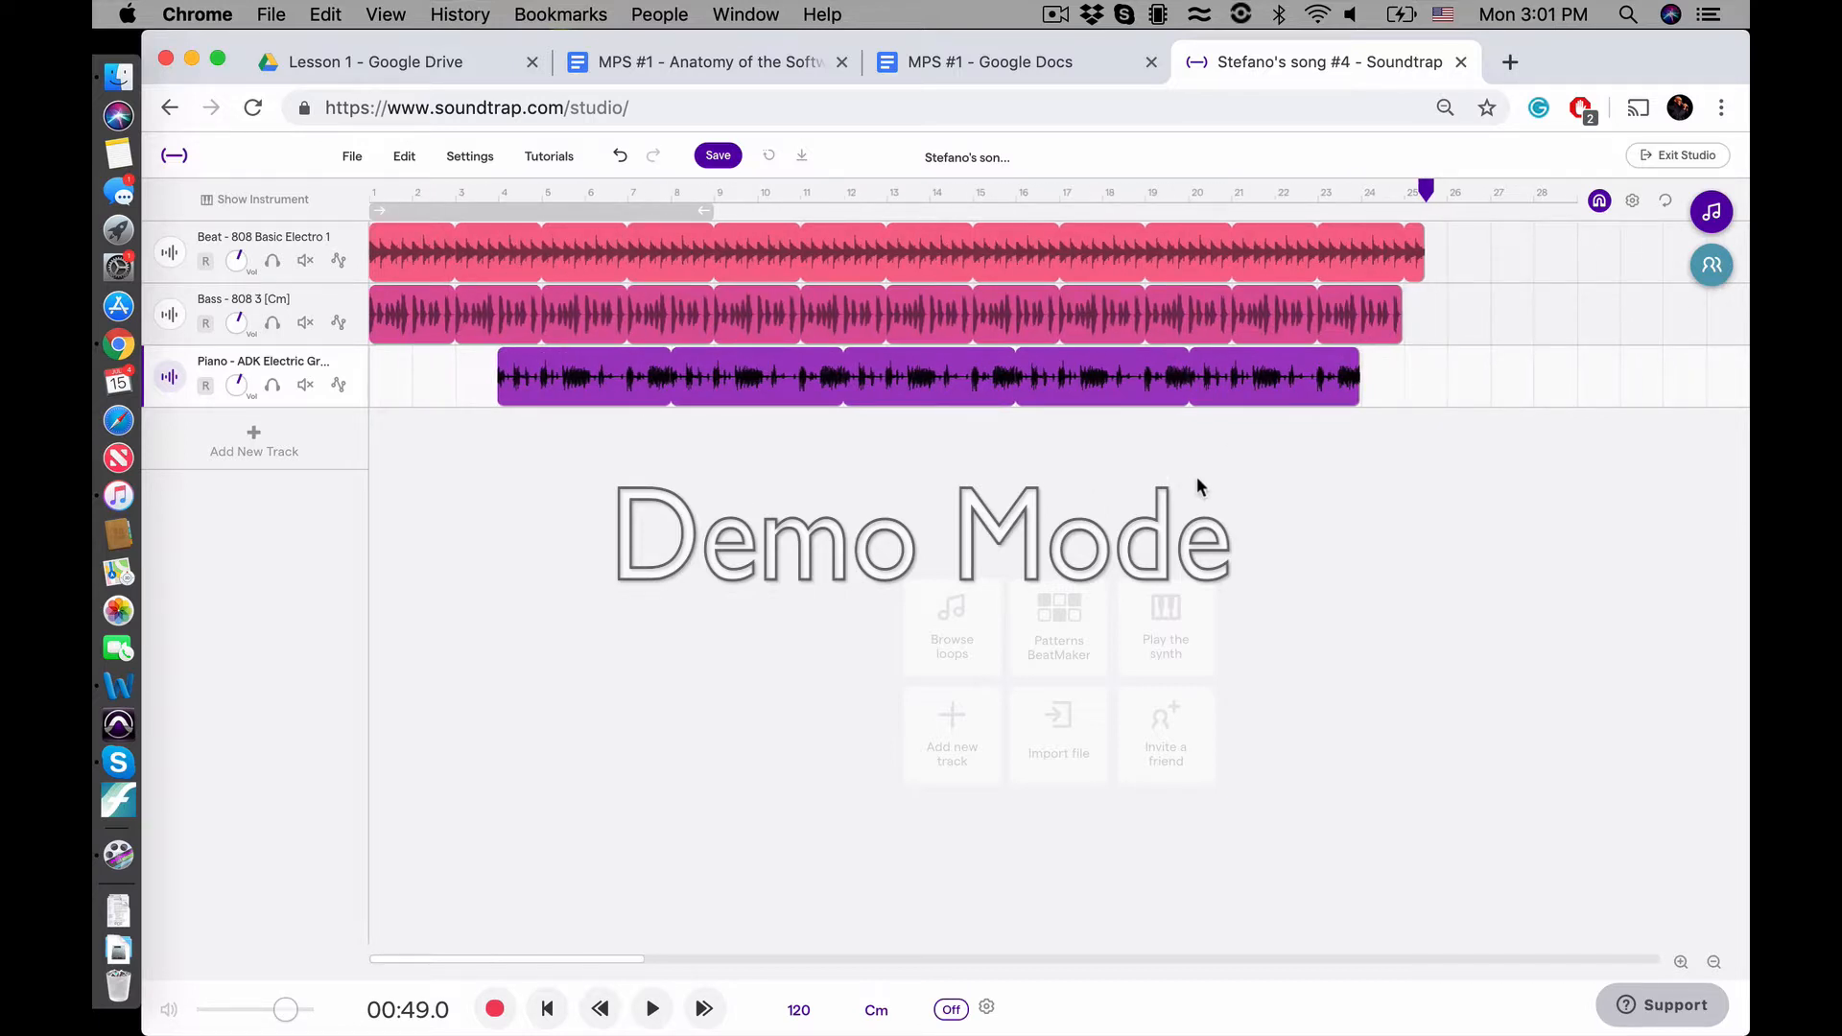
Shorten the end of the Bass - 808 3 loop to about bar 23 and move the loop to start at bar 3
{"action": "left_click", "coordinate": [599, 312]}
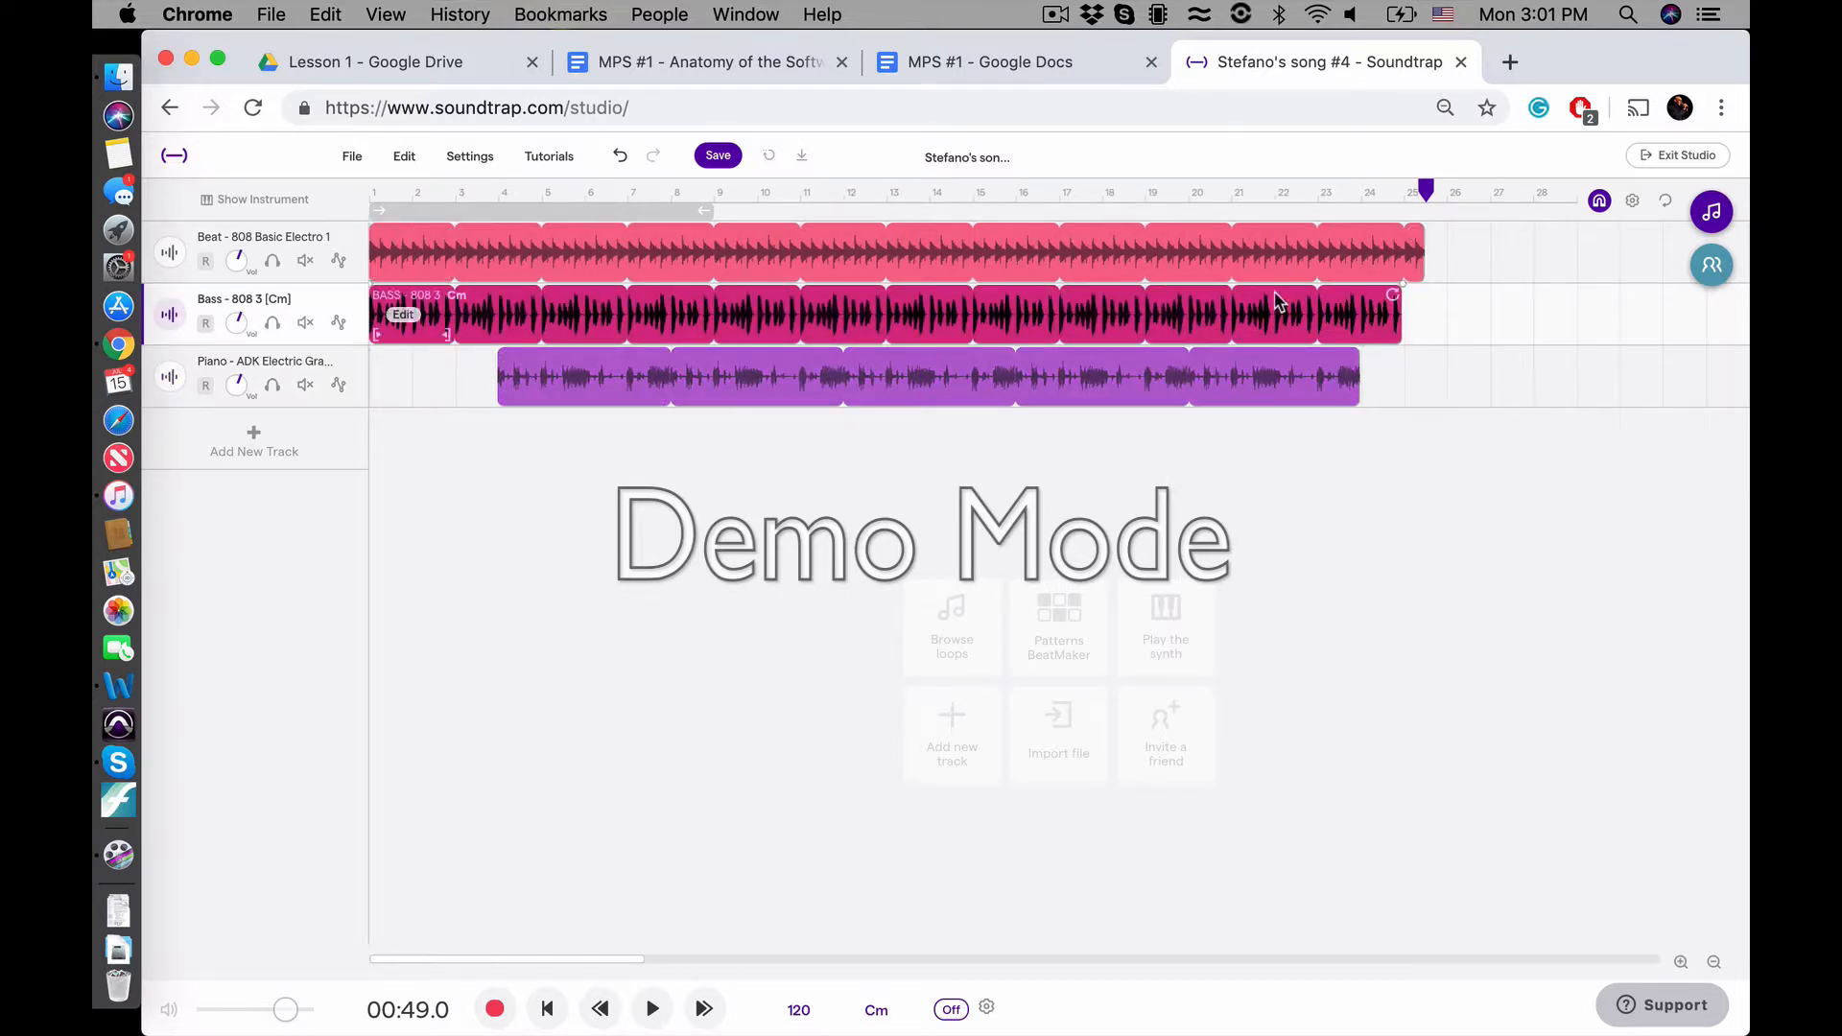
{"action": "left_click_drag", "start_coordinate": [1388, 305], "coordinate": [1312, 305]}
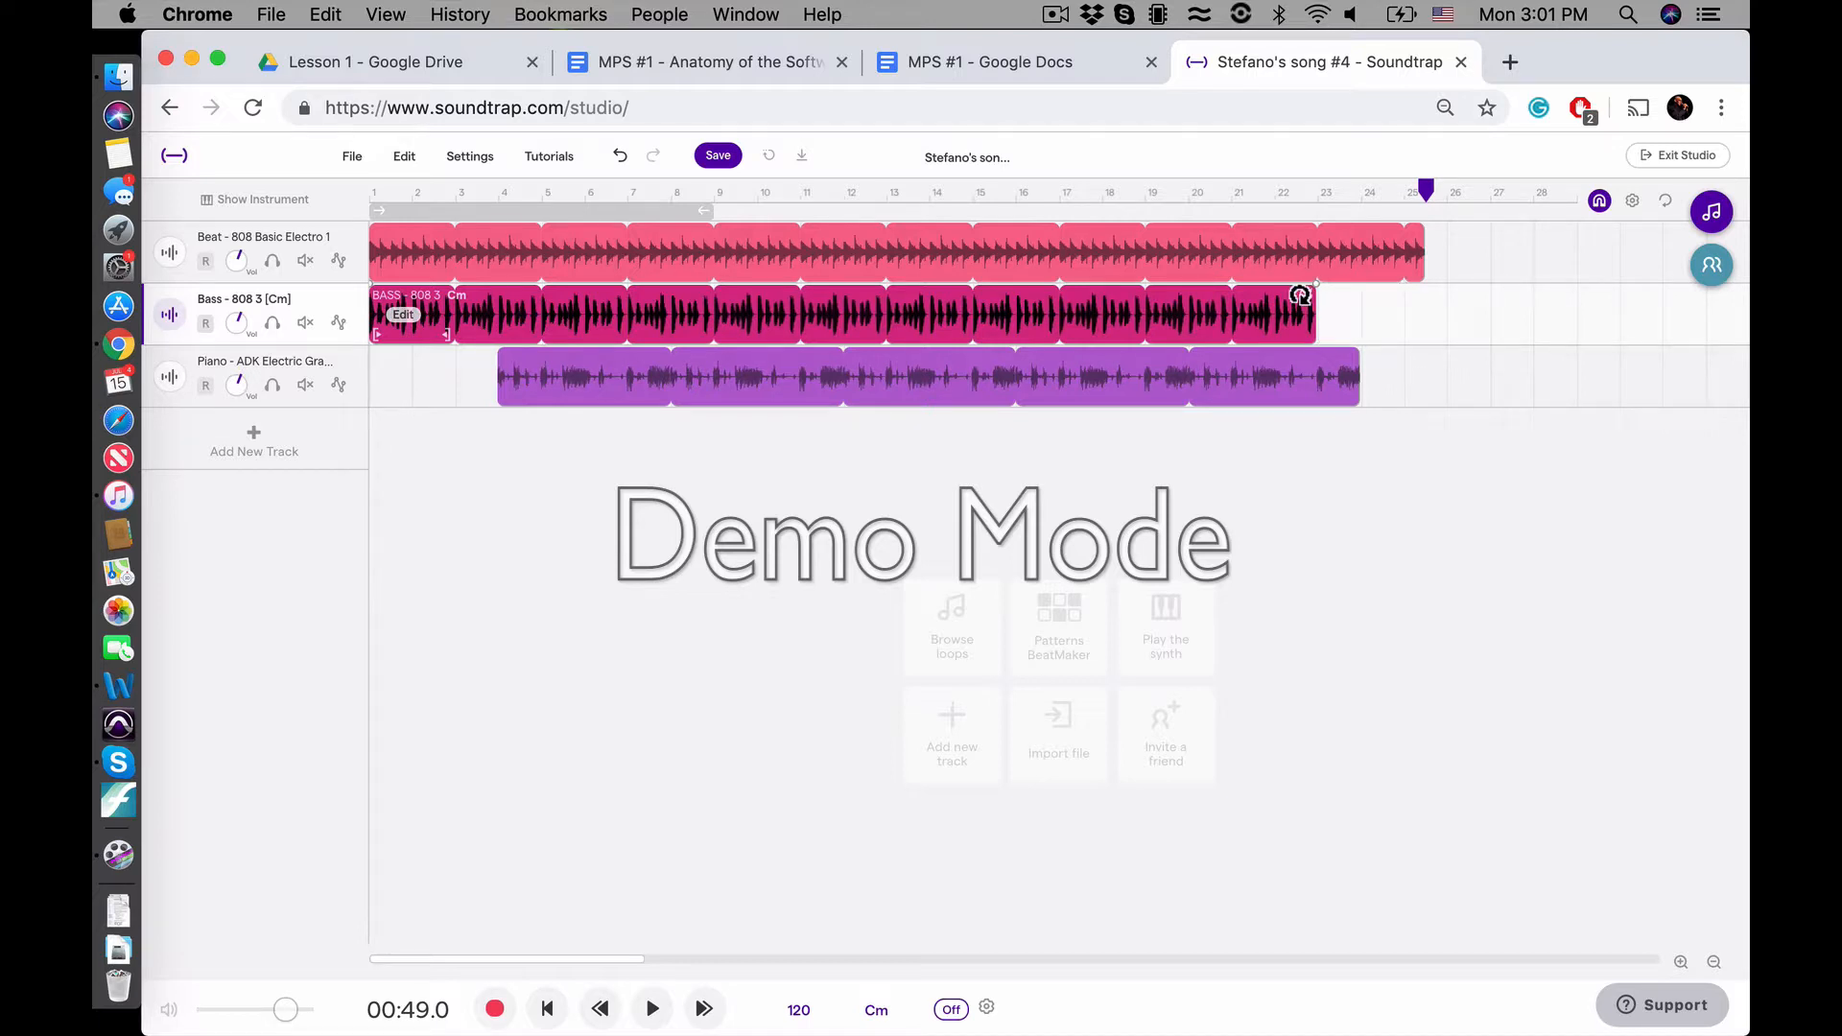
{"action": "left_click_drag", "start_coordinate": [1192, 309], "coordinate": [1275, 310]}
Return the playhead to the song's start, play the staggered arrangement, and stop playback at about 00:31
{"action": "left_click", "coordinate": [1218, 506]}
{"action": "left_click", "coordinate": [1218, 507]}
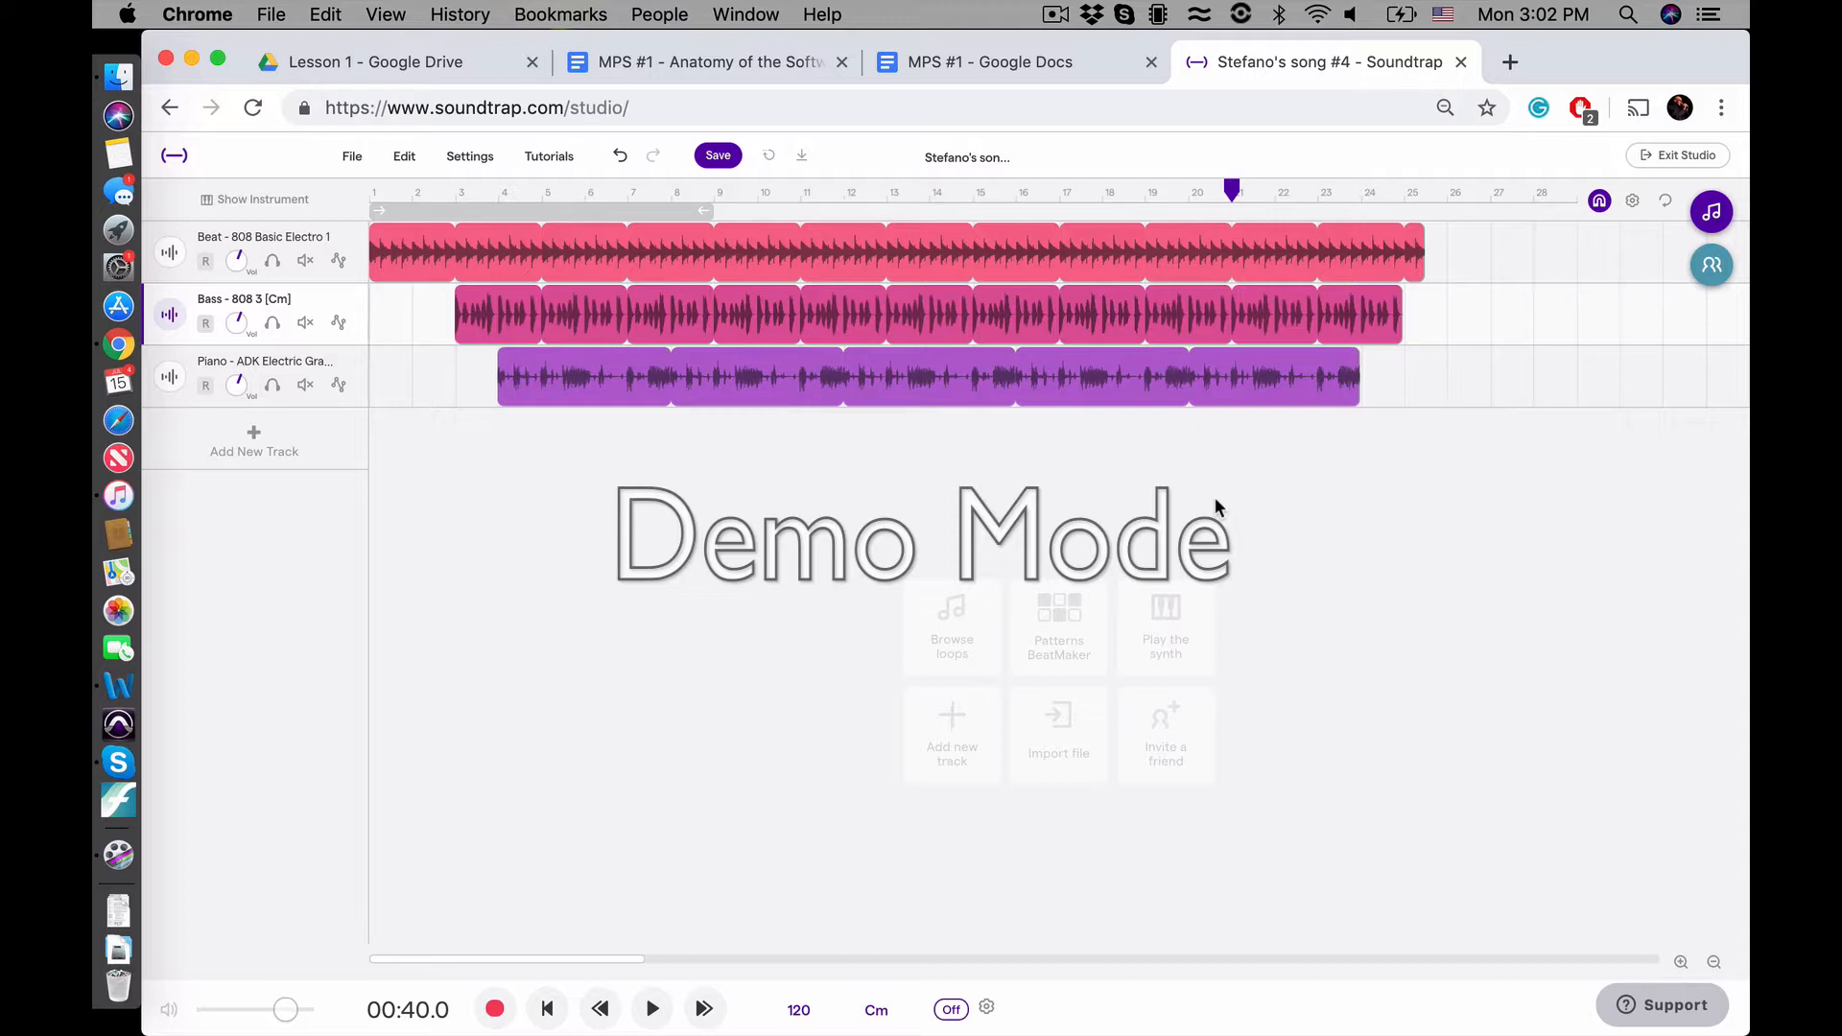
{"action": "left_click", "coordinate": [556, 1008]}
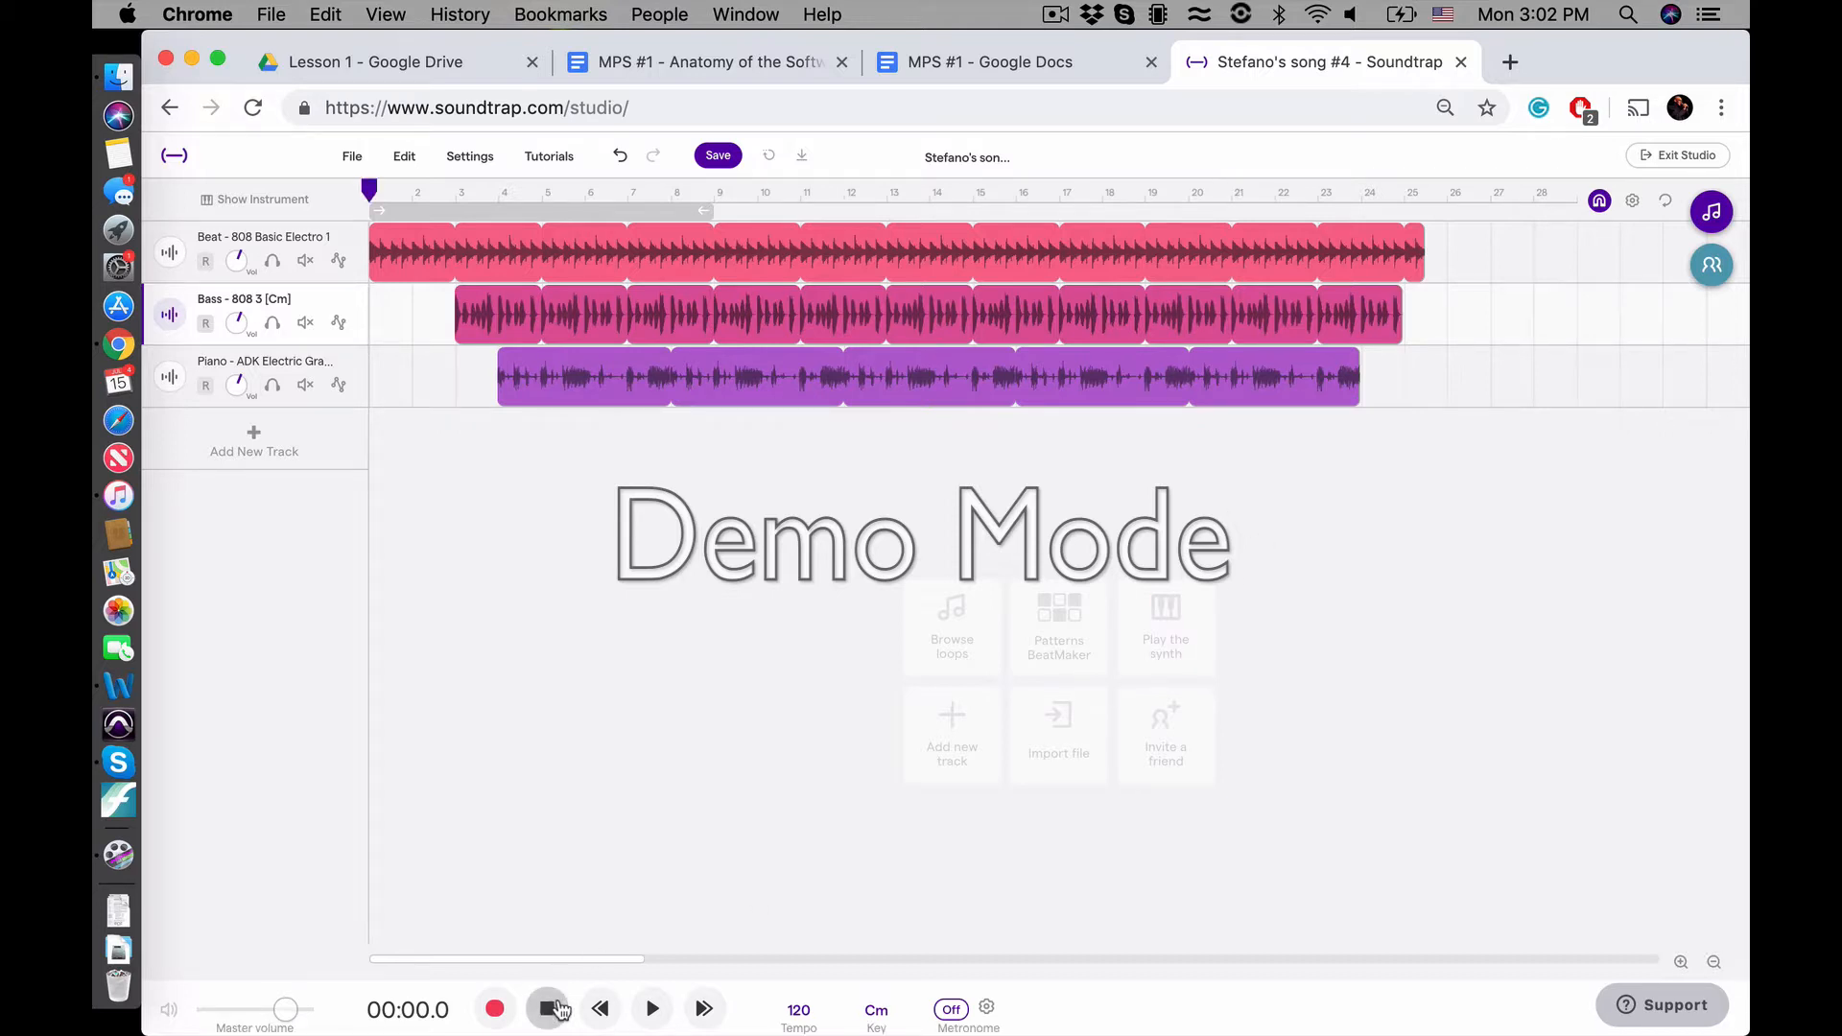
{"action": "key", "text": "space"}
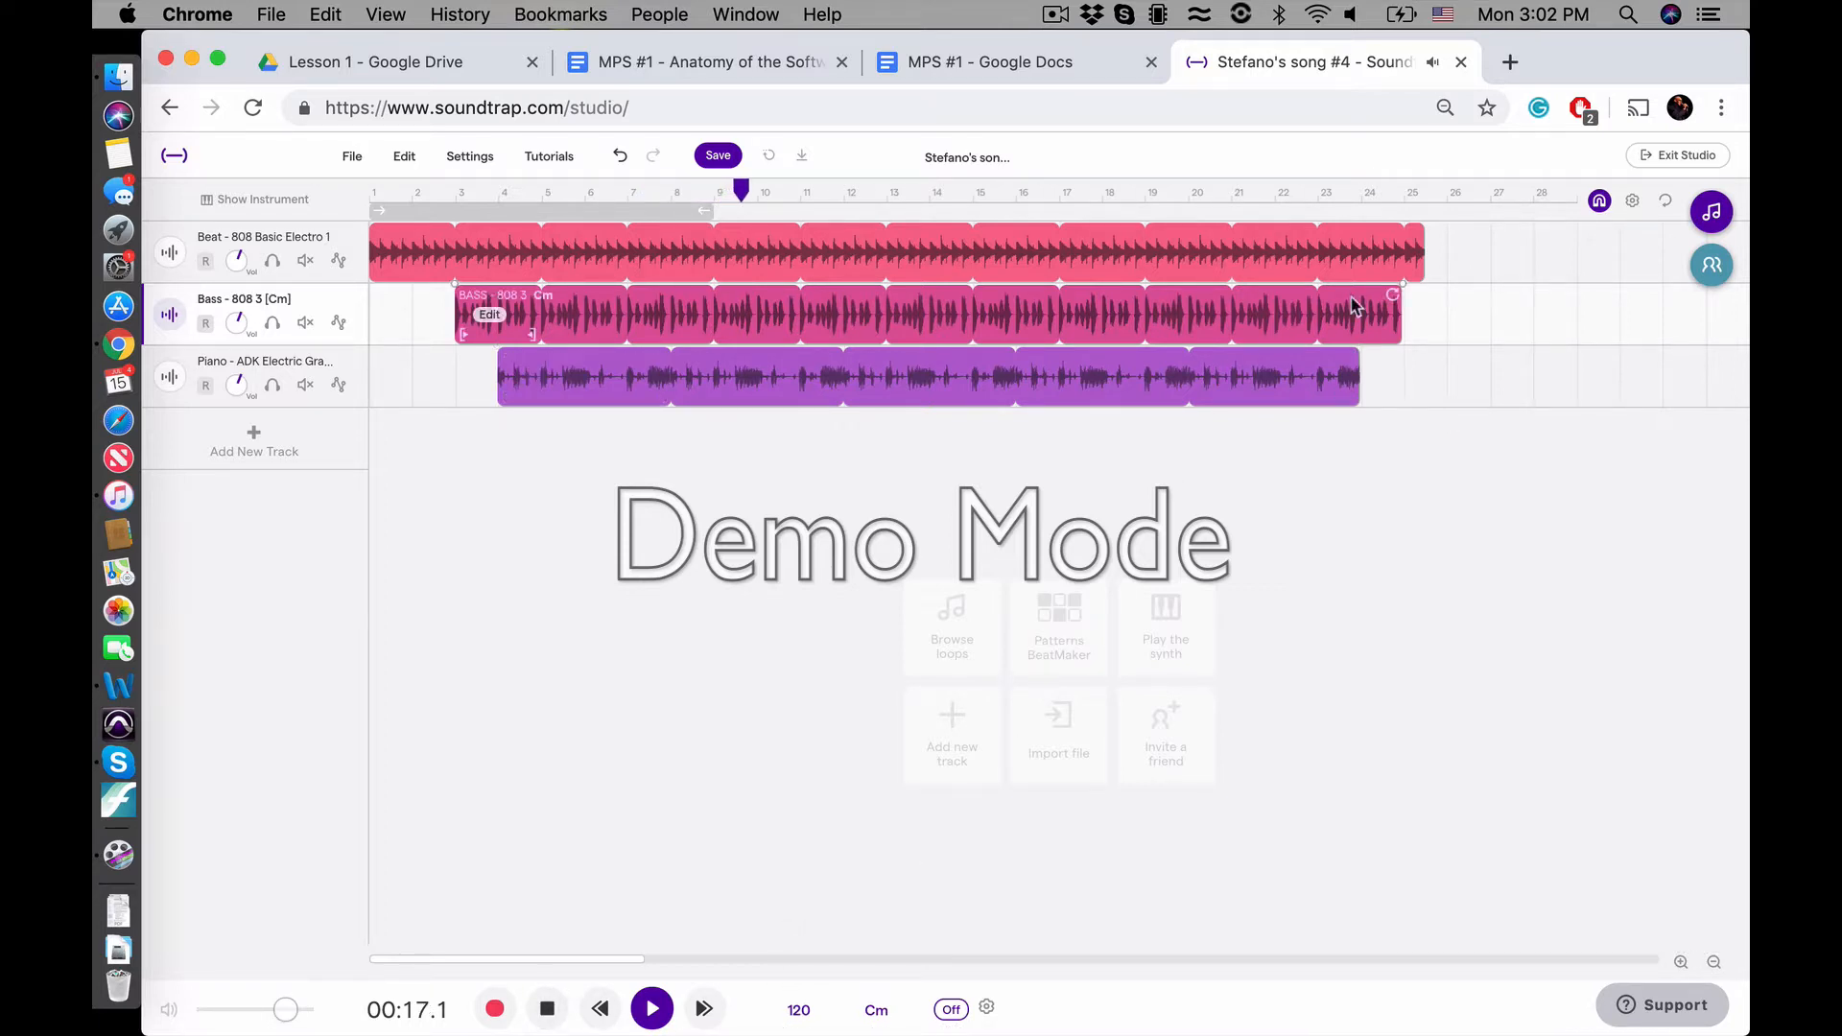
{"action": "mouse_move", "coordinate": [1417, 253]}
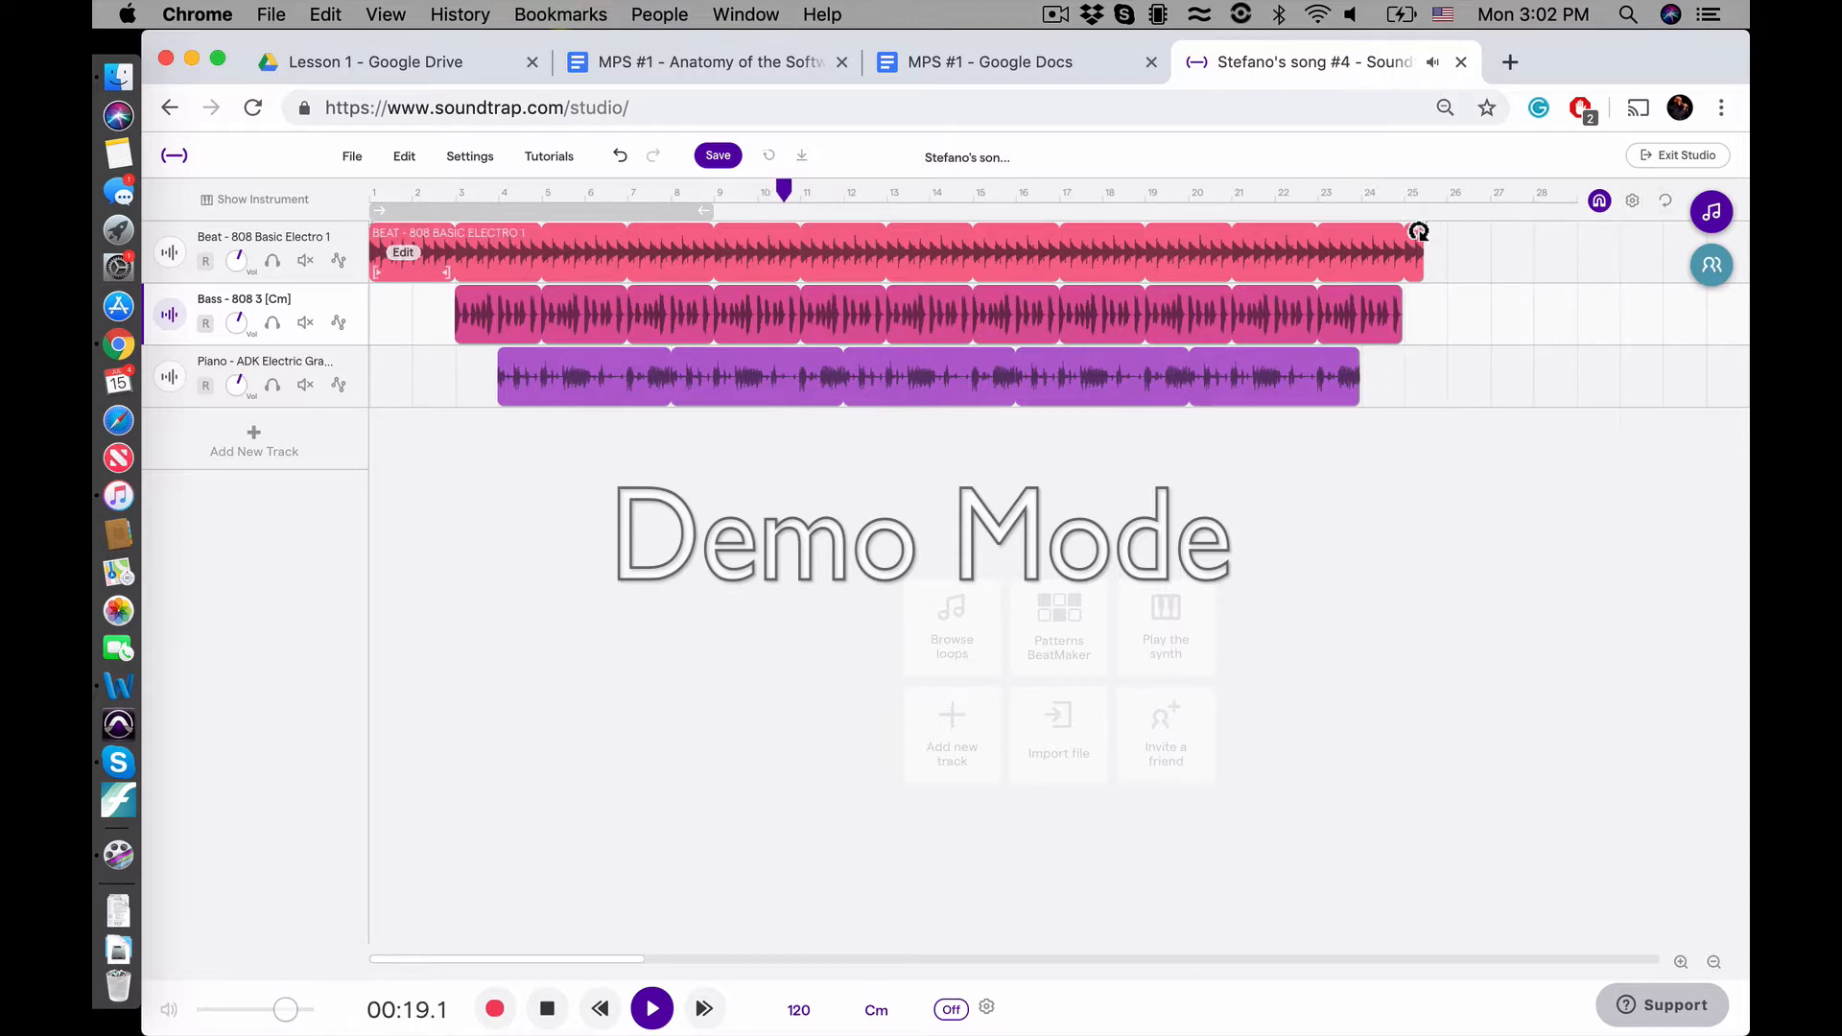
{"action": "mouse_move", "coordinate": [1289, 316]}
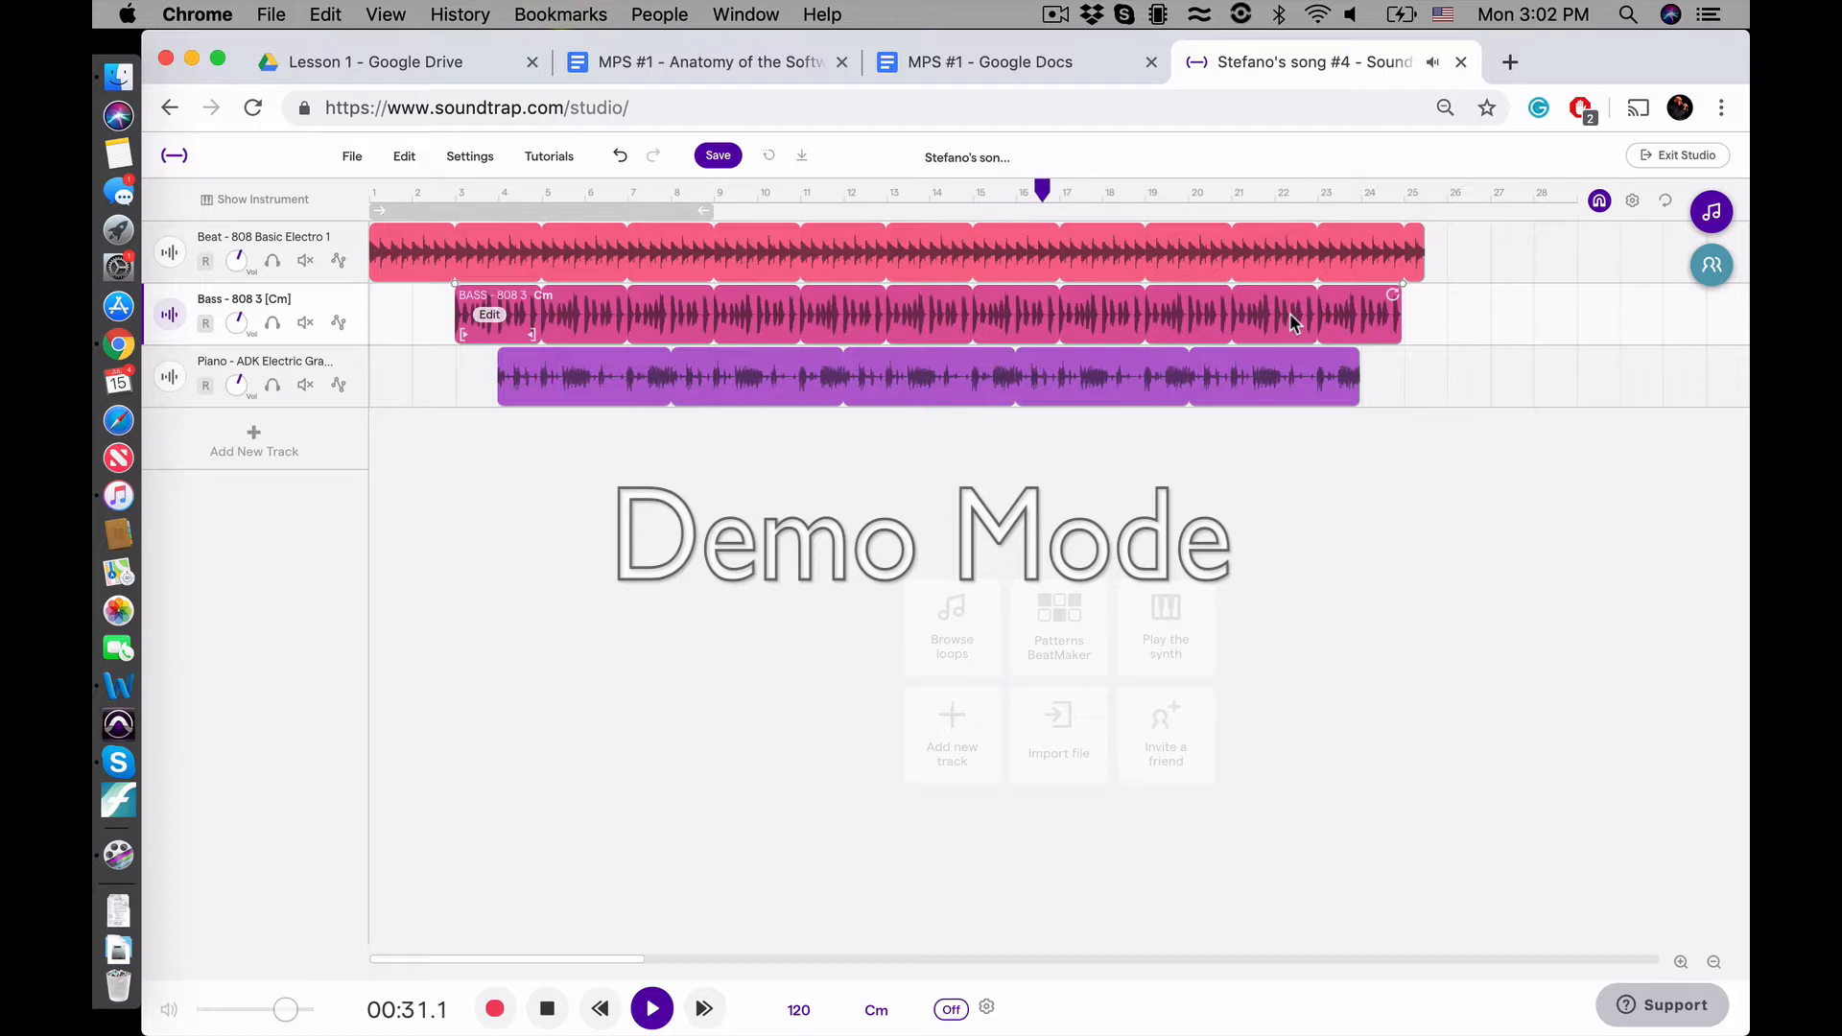
{"action": "key", "text": "space"}
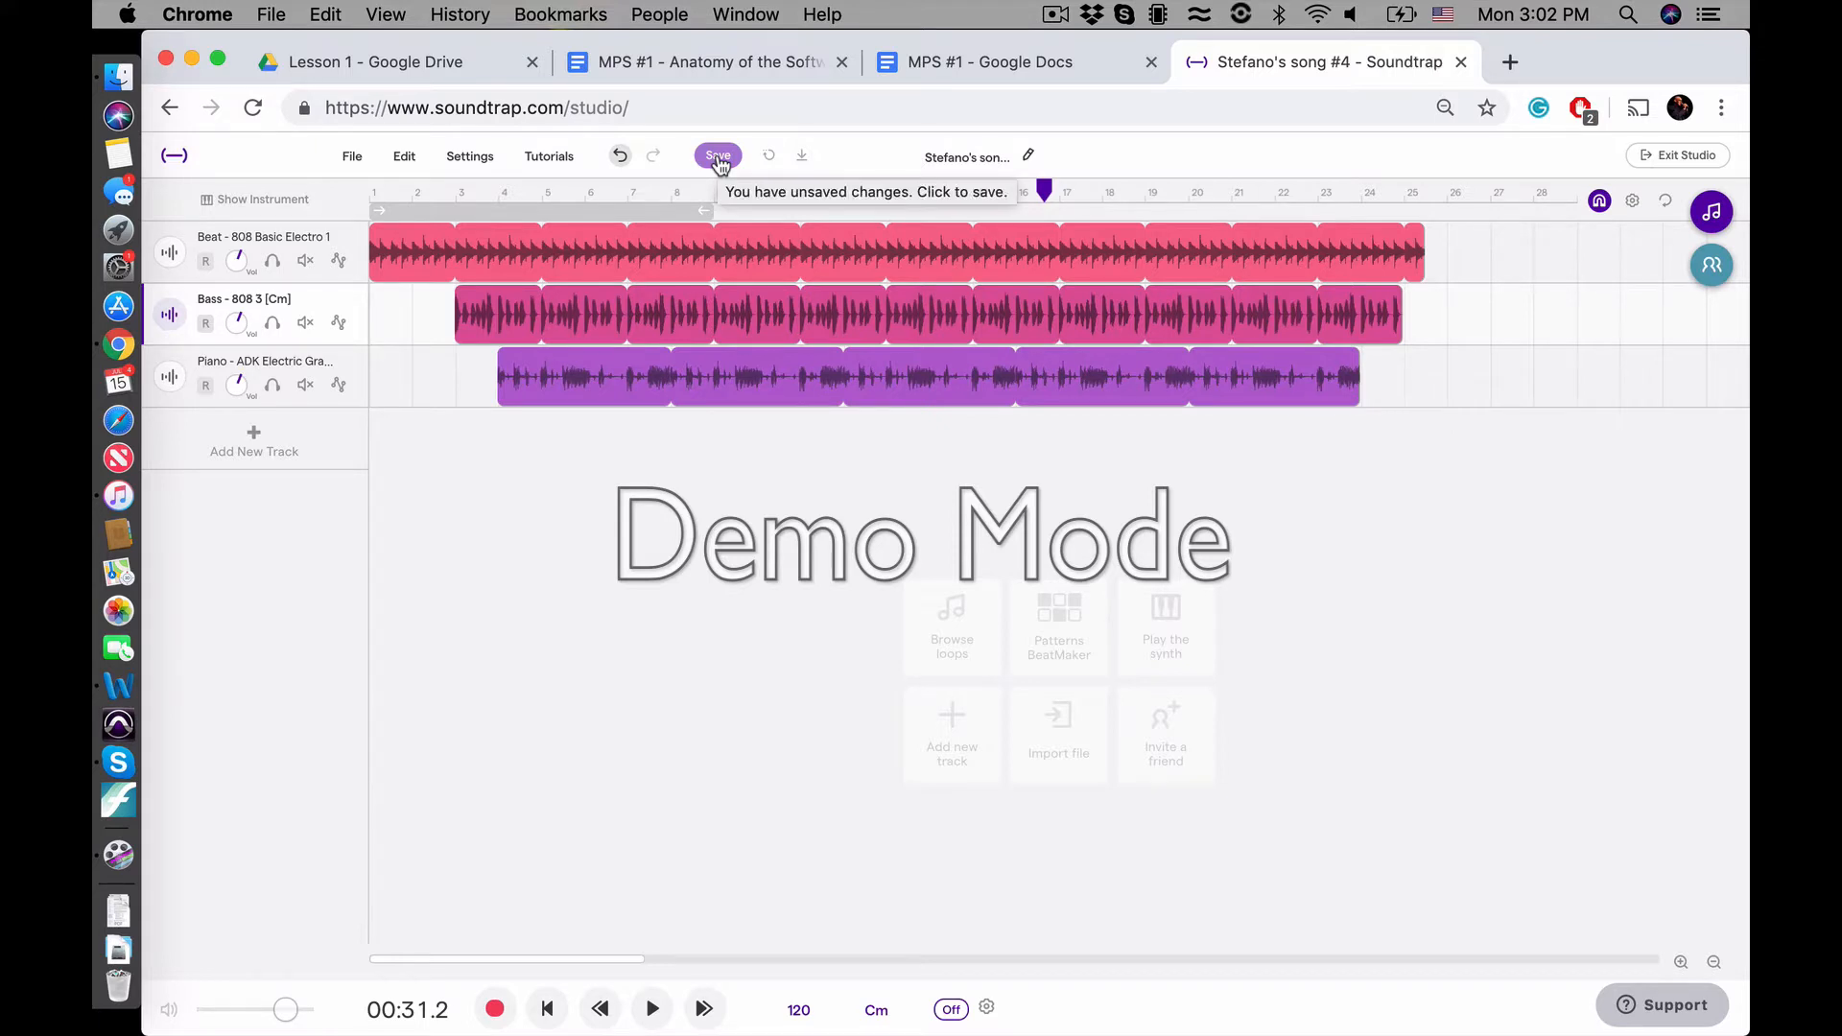
Save the project and examine the save and mixing indicators beside the song title
{"action": "left_click", "coordinate": [719, 156]}
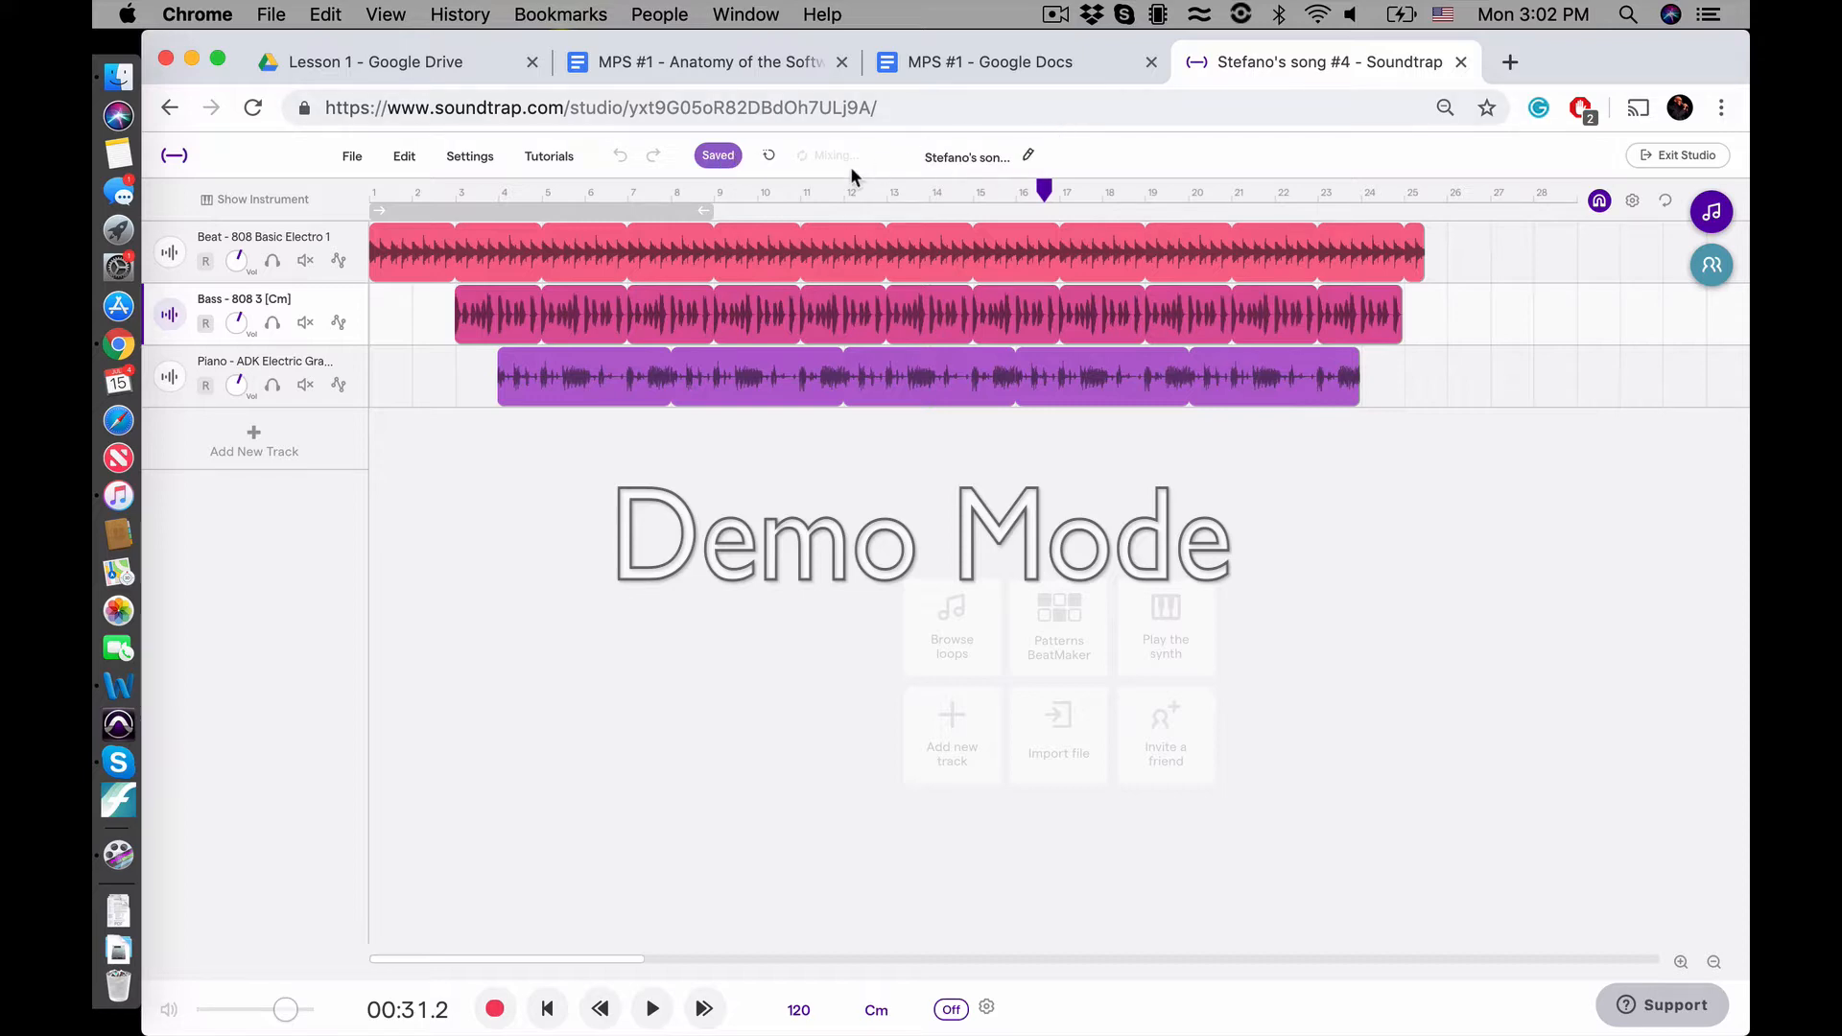
{"action": "scroll", "coordinate": [850, 165], "scroll_direction": "up", "scroll_amount": 10}
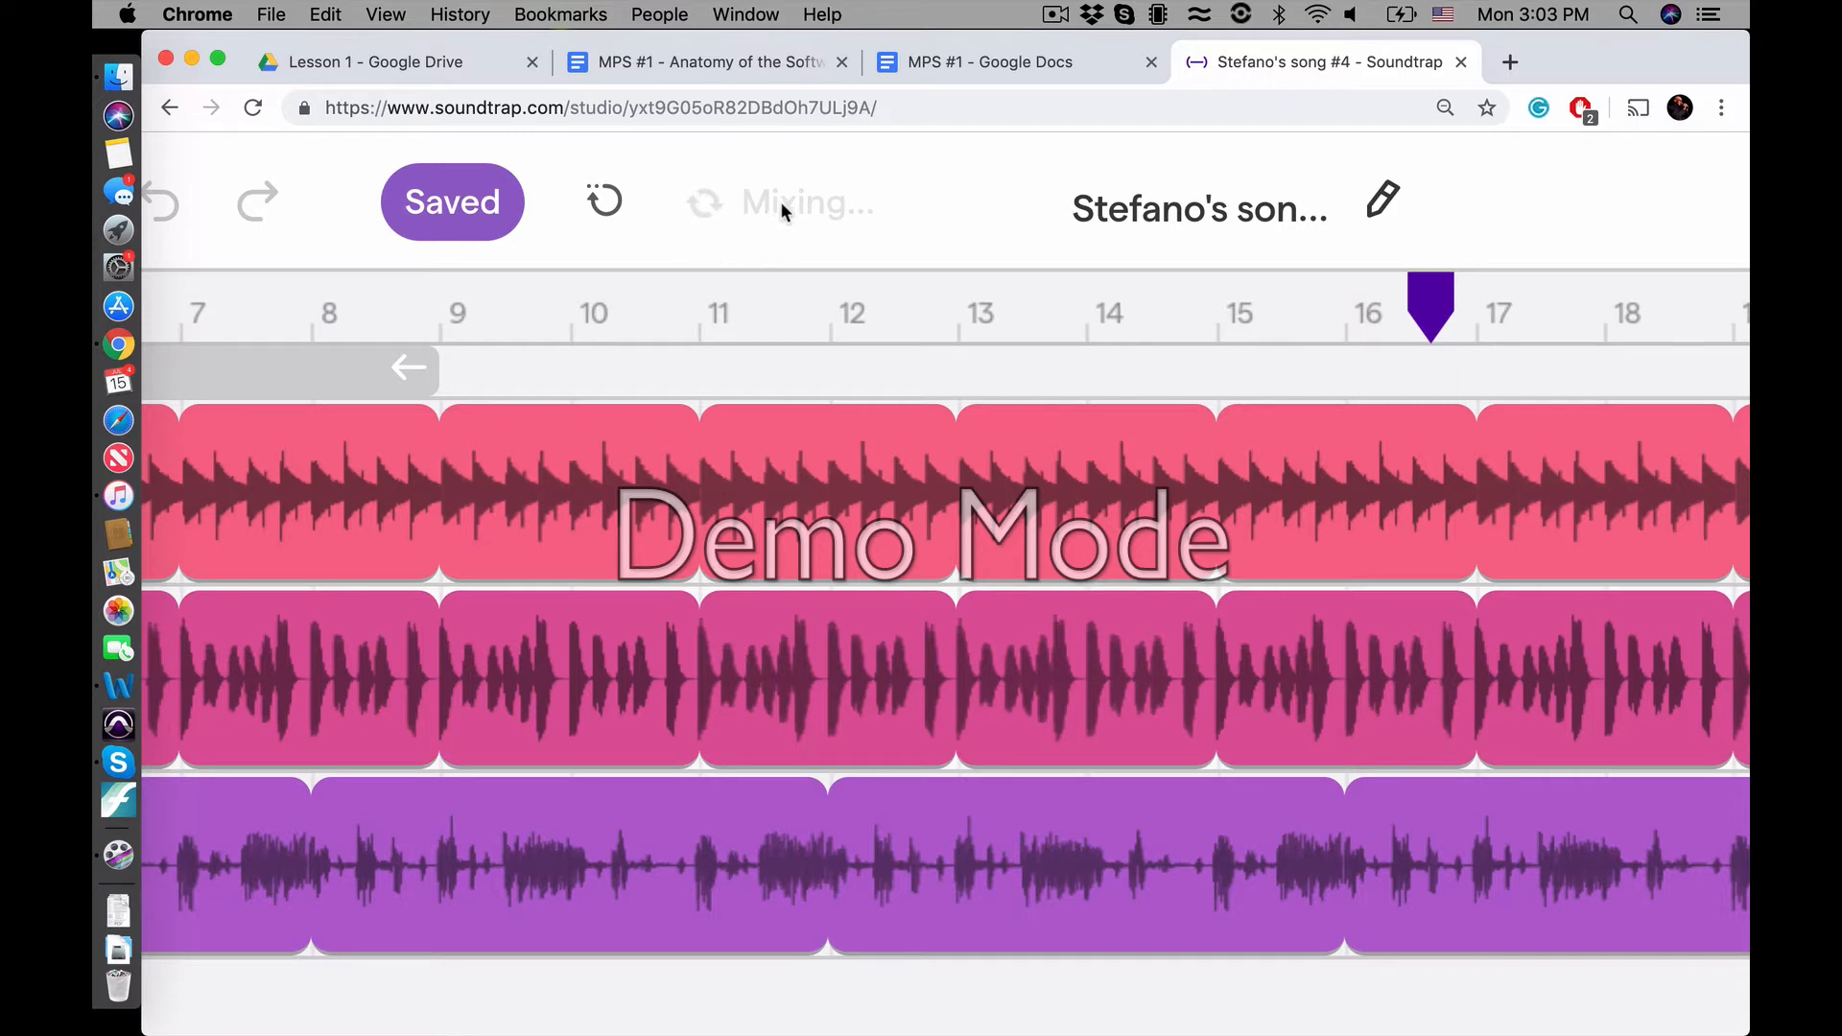
{"action": "scroll", "coordinate": [705, 202], "scroll_direction": "down", "scroll_amount": 10}
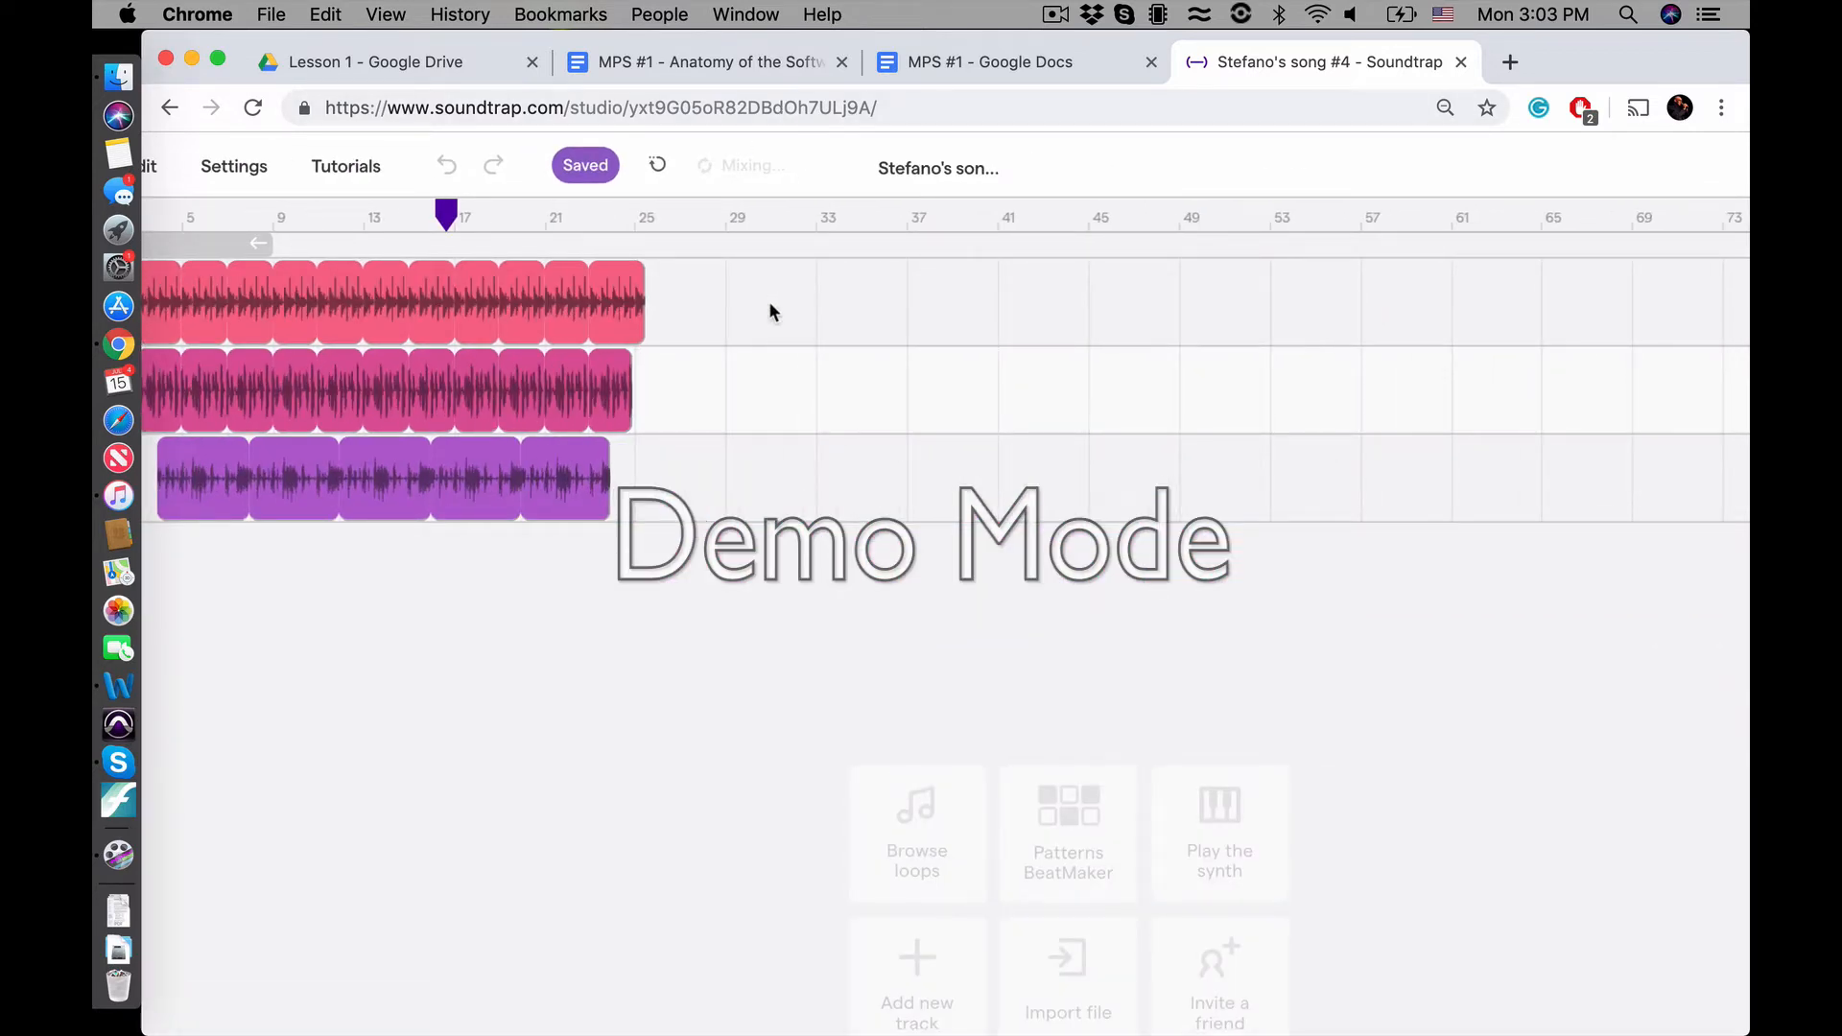
{"action": "scroll", "coordinate": [769, 306], "scroll_direction": "up", "scroll_amount": 10}
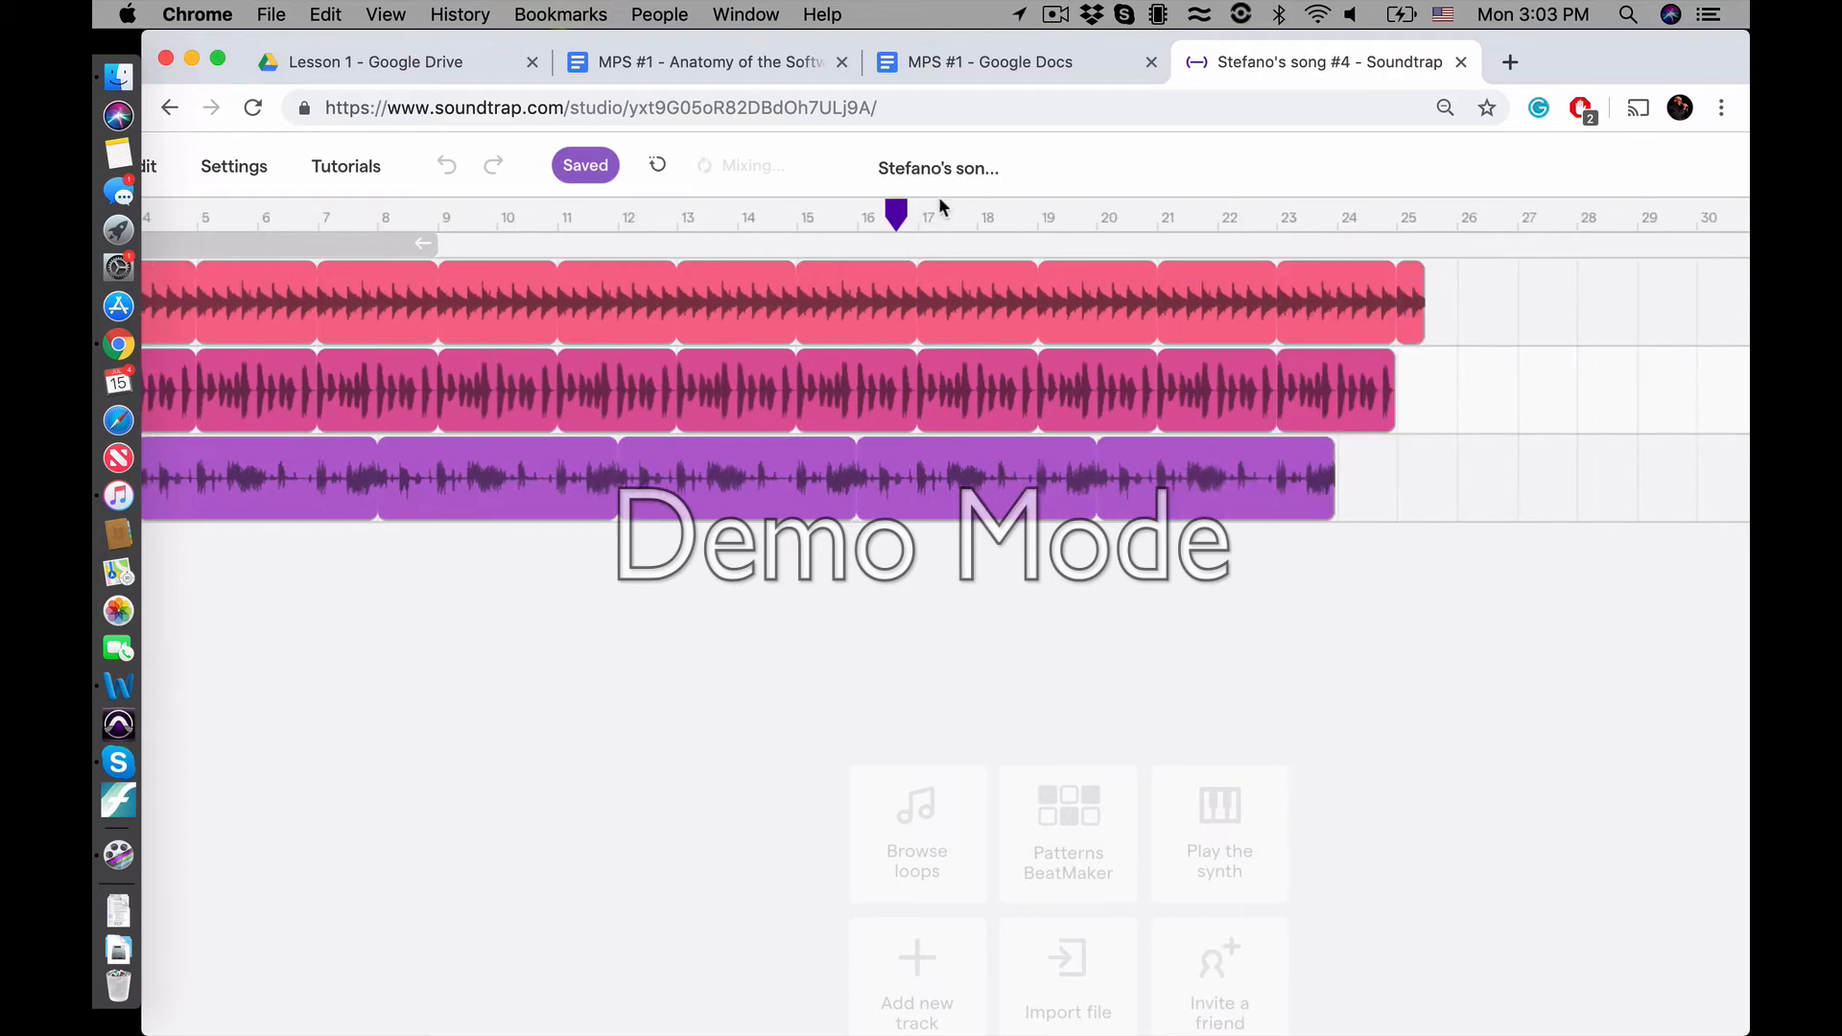
{"action": "scroll", "coordinate": [863, 278], "scroll_direction": "left", "scroll_amount": 3}
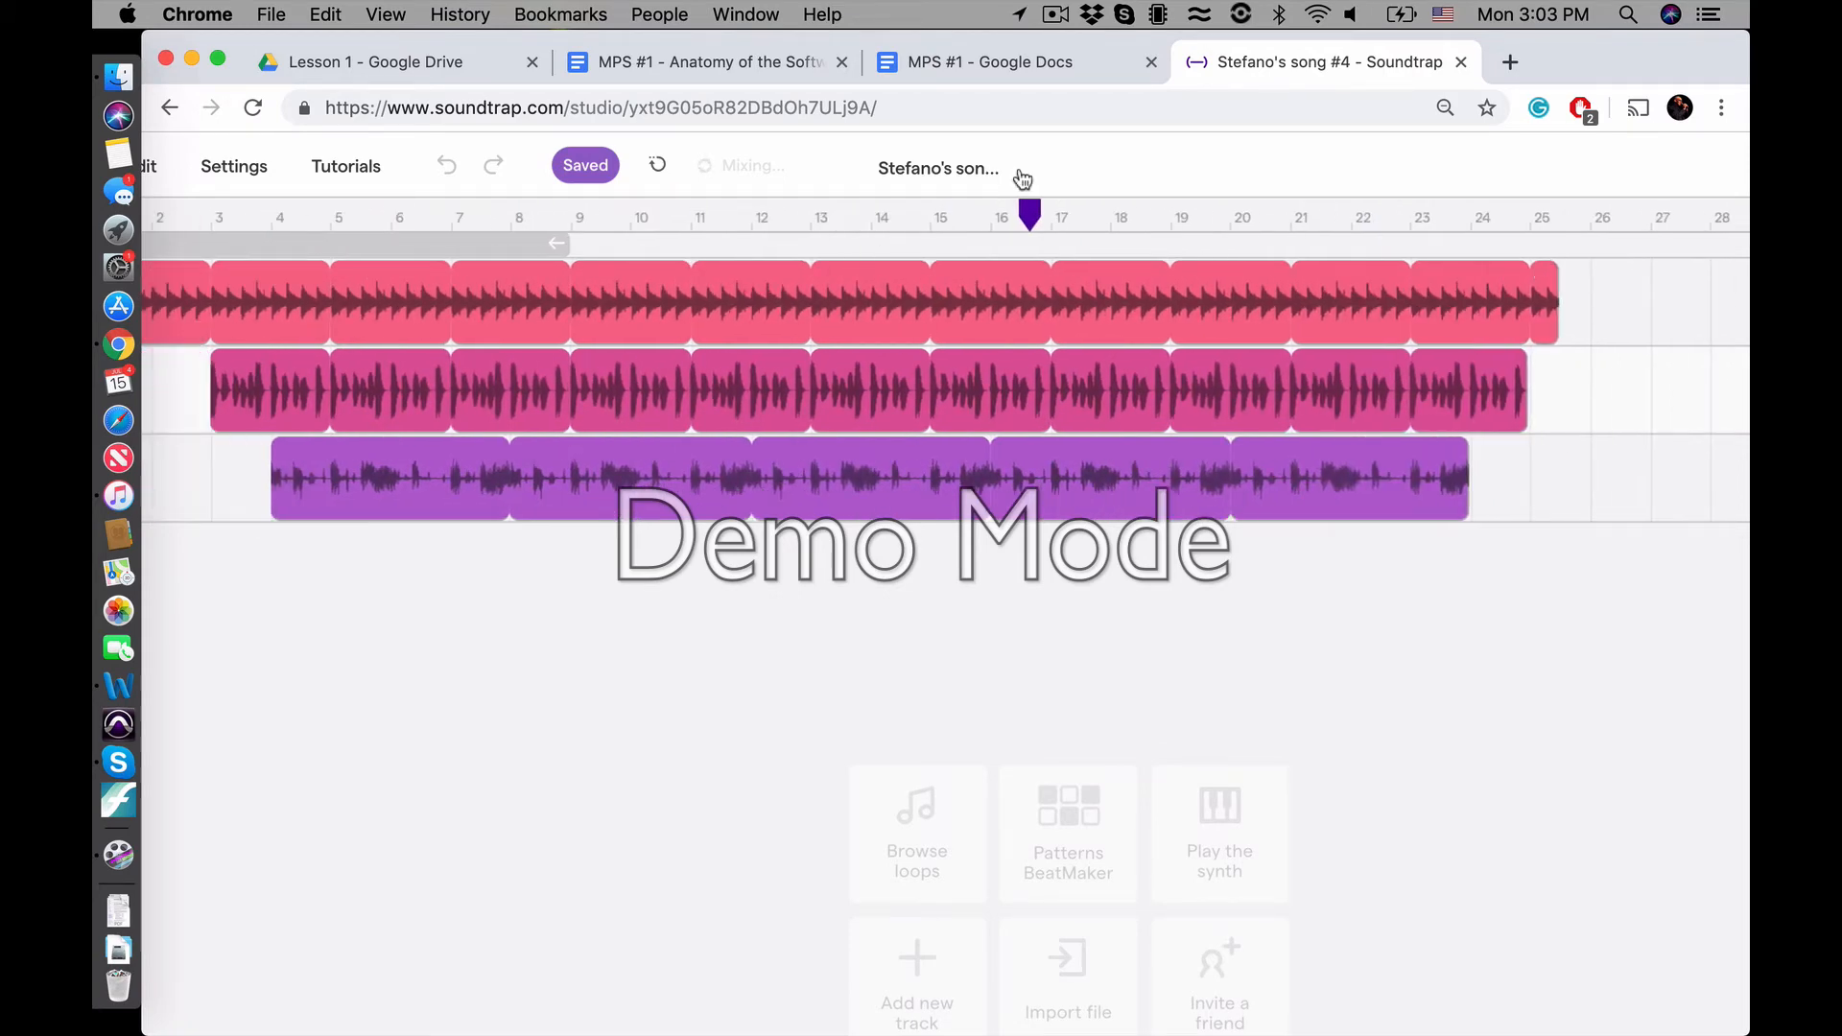
Open the song title for editing
{"action": "left_click", "coordinate": [928, 182]}
{"action": "scroll", "coordinate": [863, 729], "scroll_direction": "down", "scroll_amount": 5}
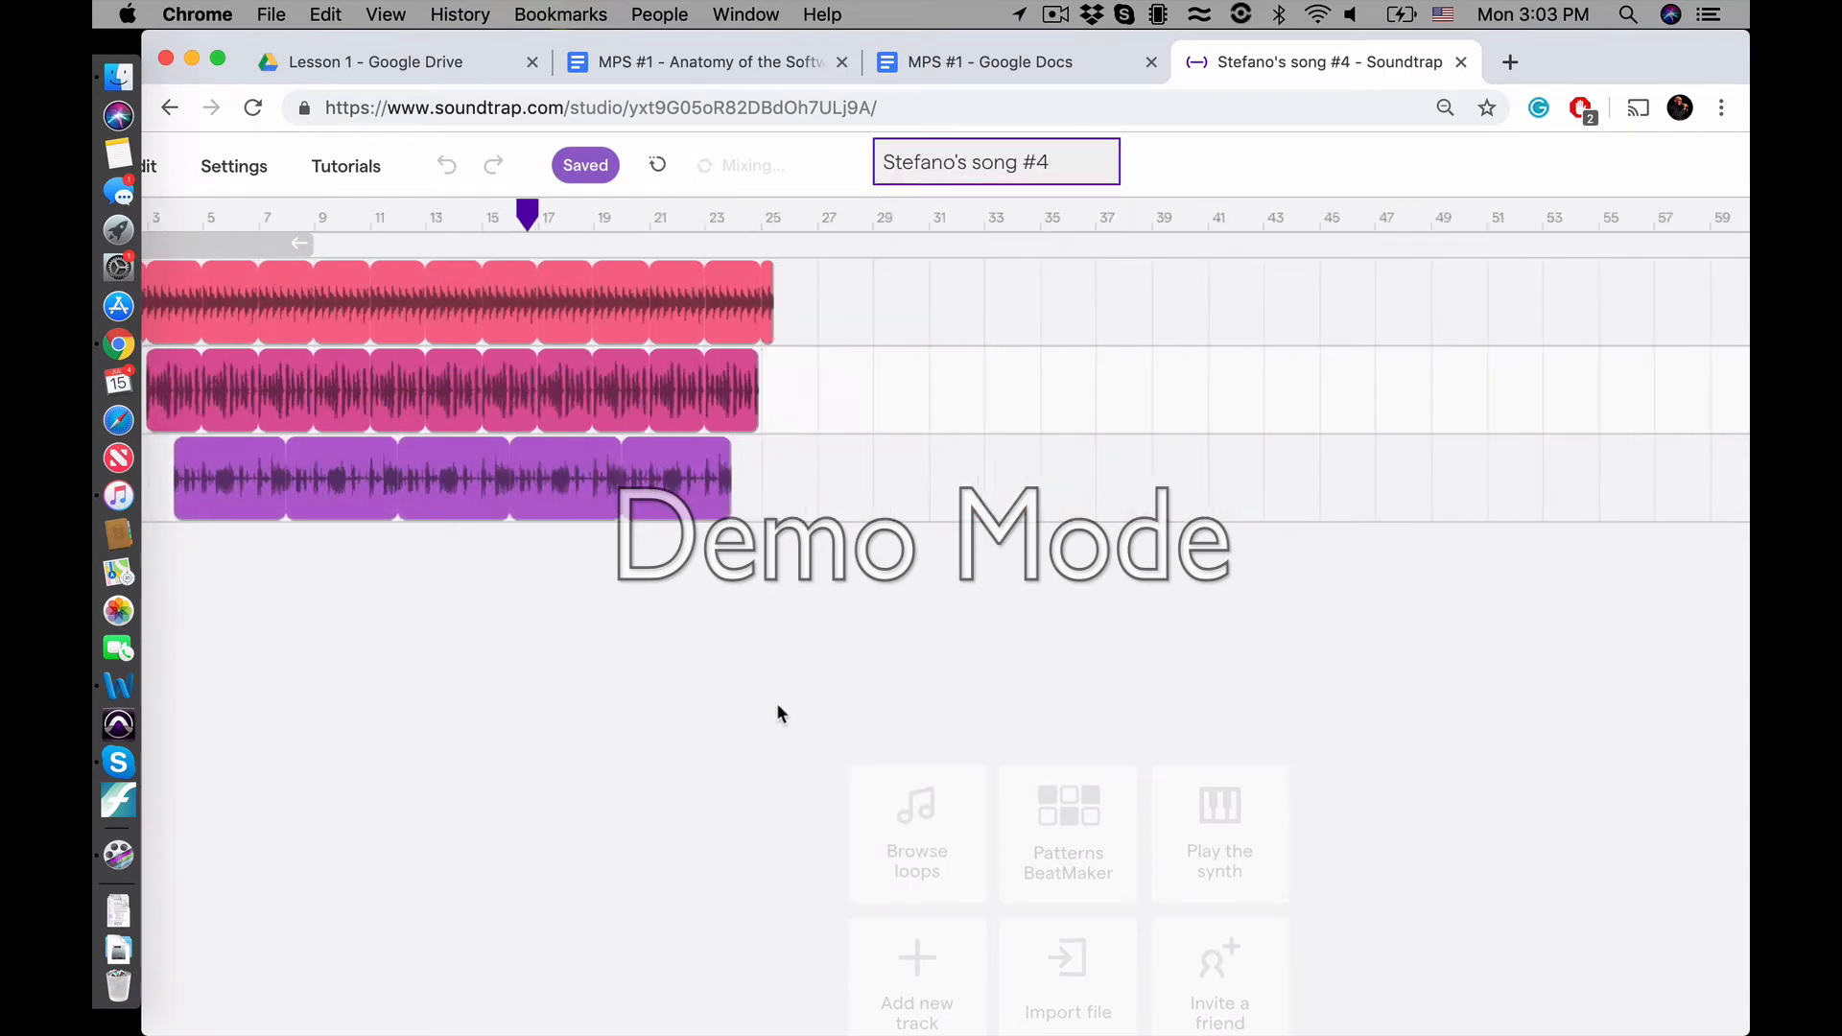
{"action": "scroll", "coordinate": [778, 706], "scroll_direction": "down", "scroll_amount": 5}
{"action": "scroll", "coordinate": [778, 706], "scroll_direction": "up", "scroll_amount": 10}
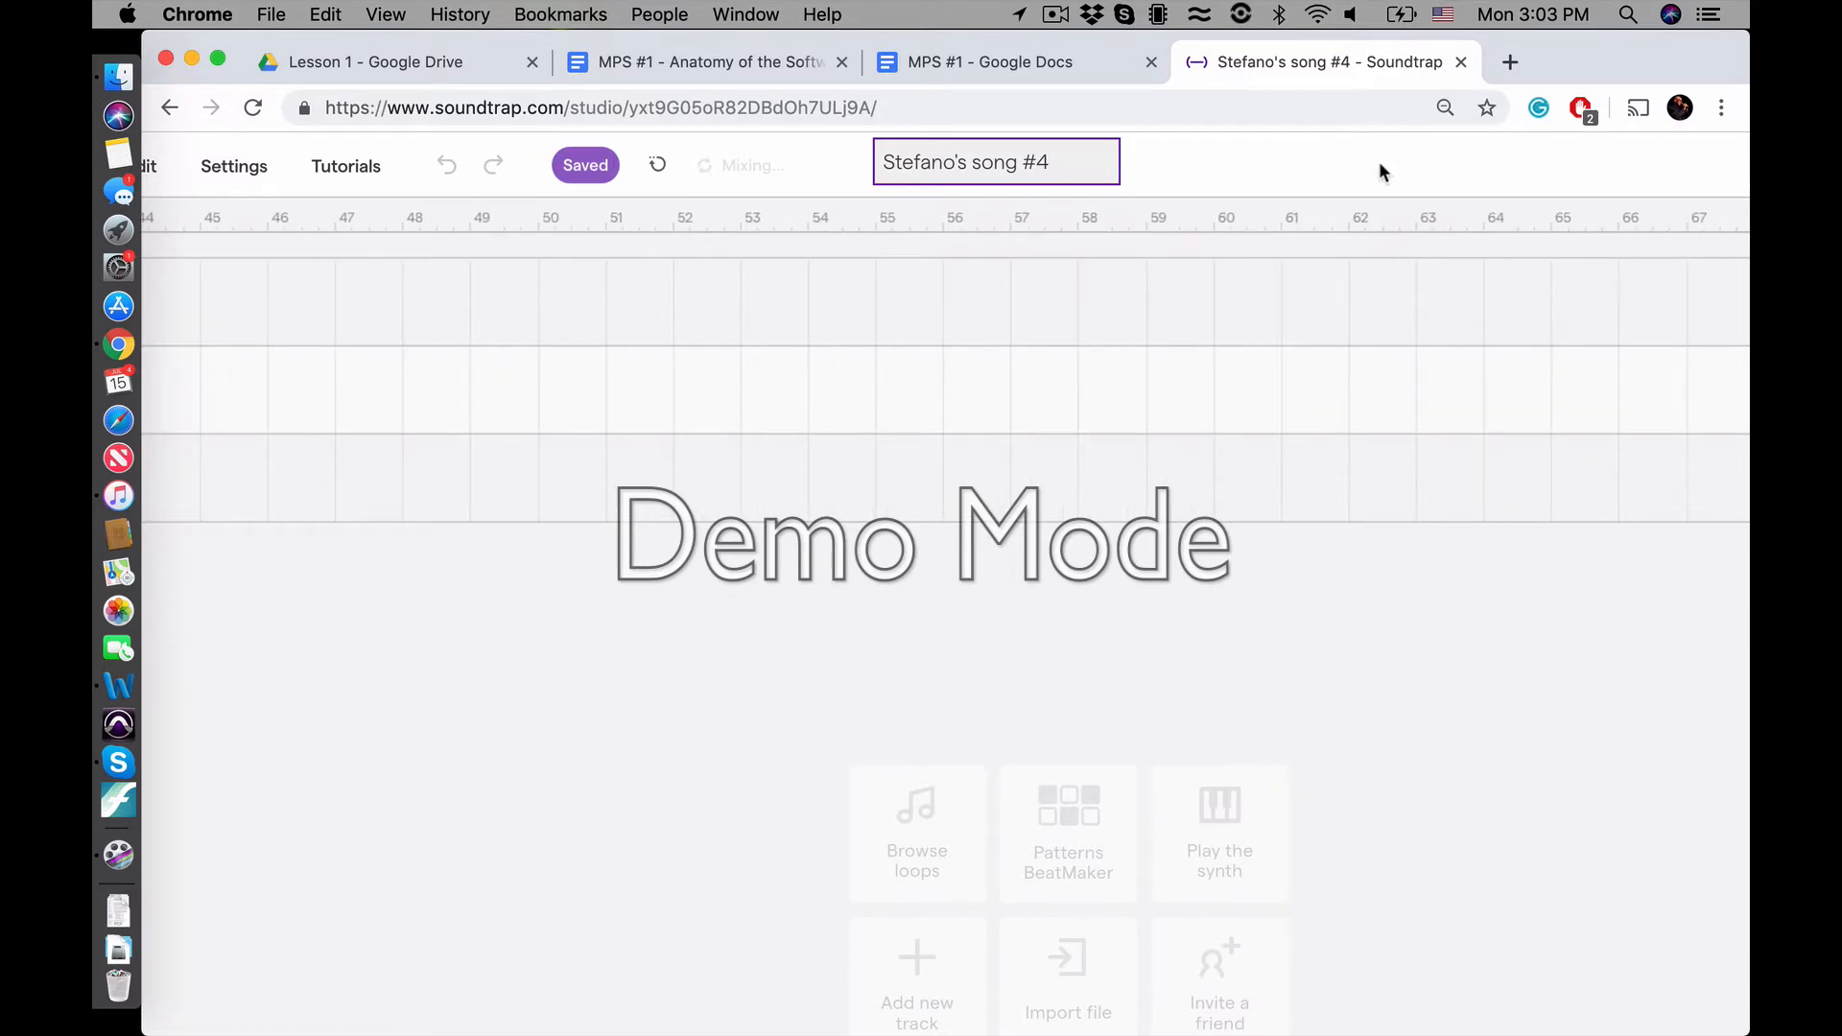
{"action": "scroll", "coordinate": [1379, 165], "scroll_direction": "down", "scroll_amount": 10}
{"action": "scroll", "coordinate": [716, 417], "scroll_direction": "left", "scroll_amount": 15}
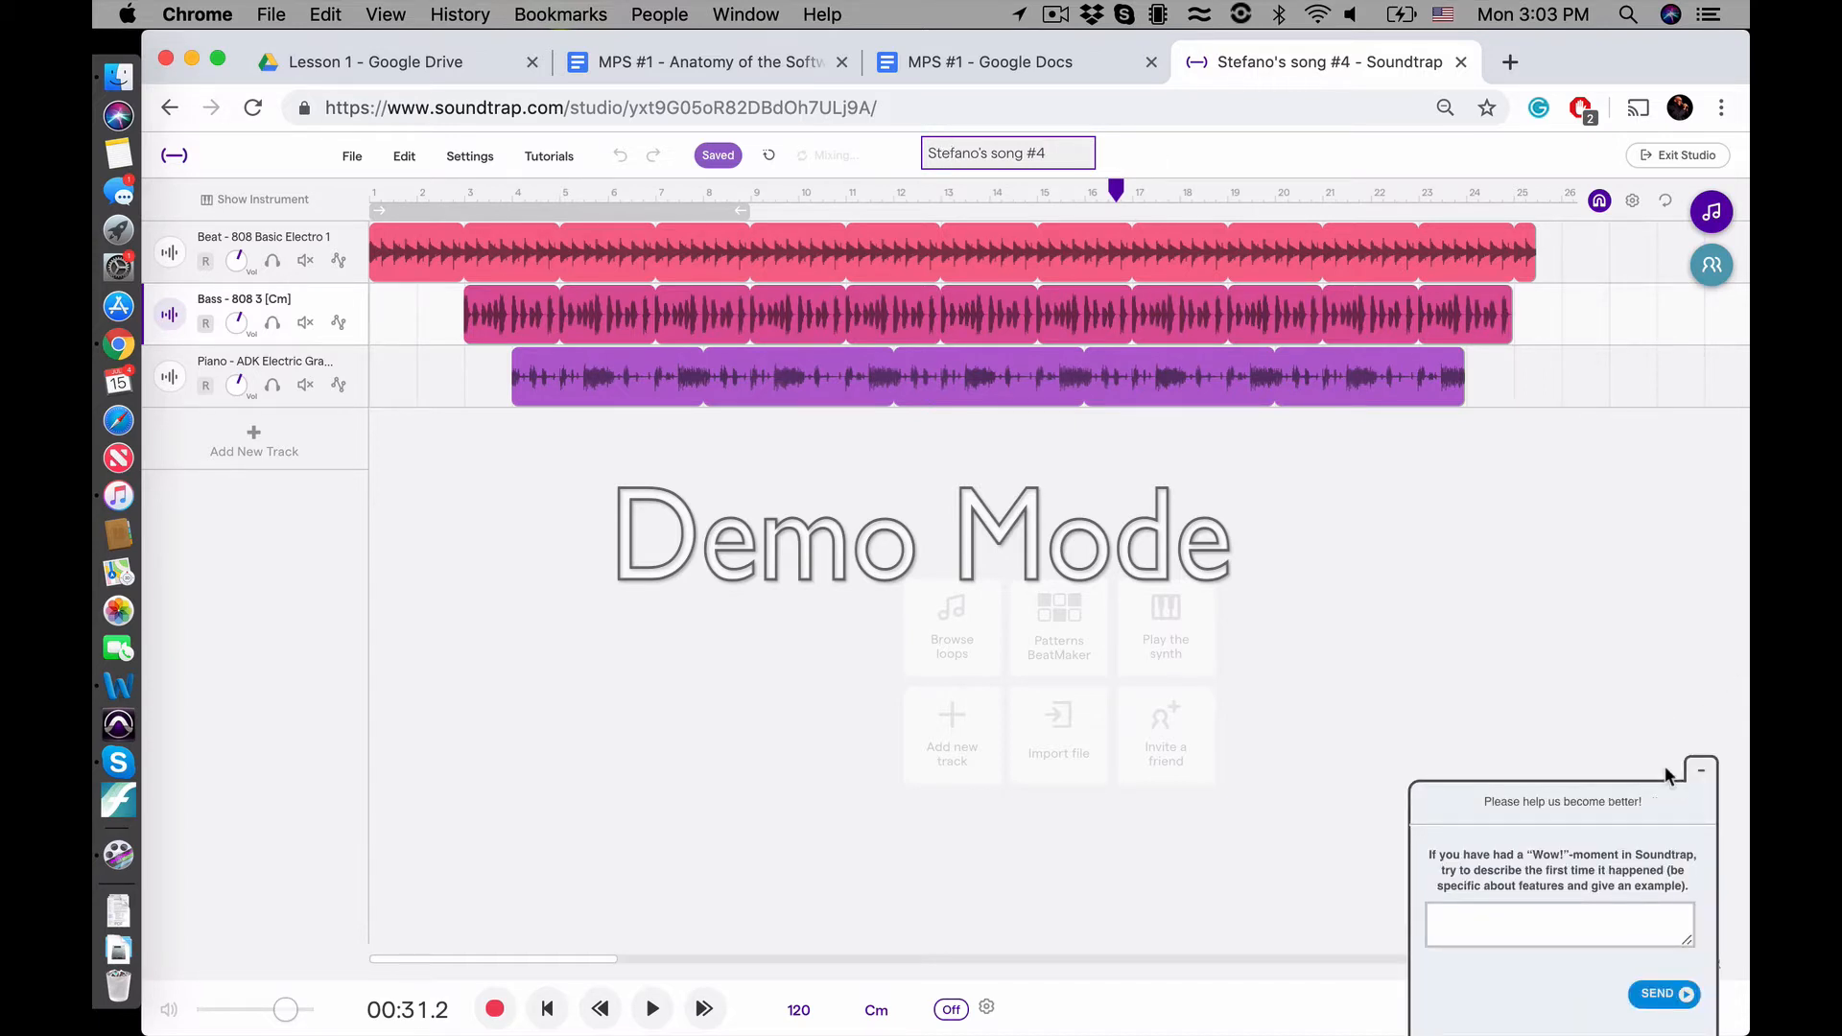
Minimize the feedback survey, reopen the song title for editing, and leave the field without entering a new title
{"action": "left_click", "coordinate": [1700, 775]}
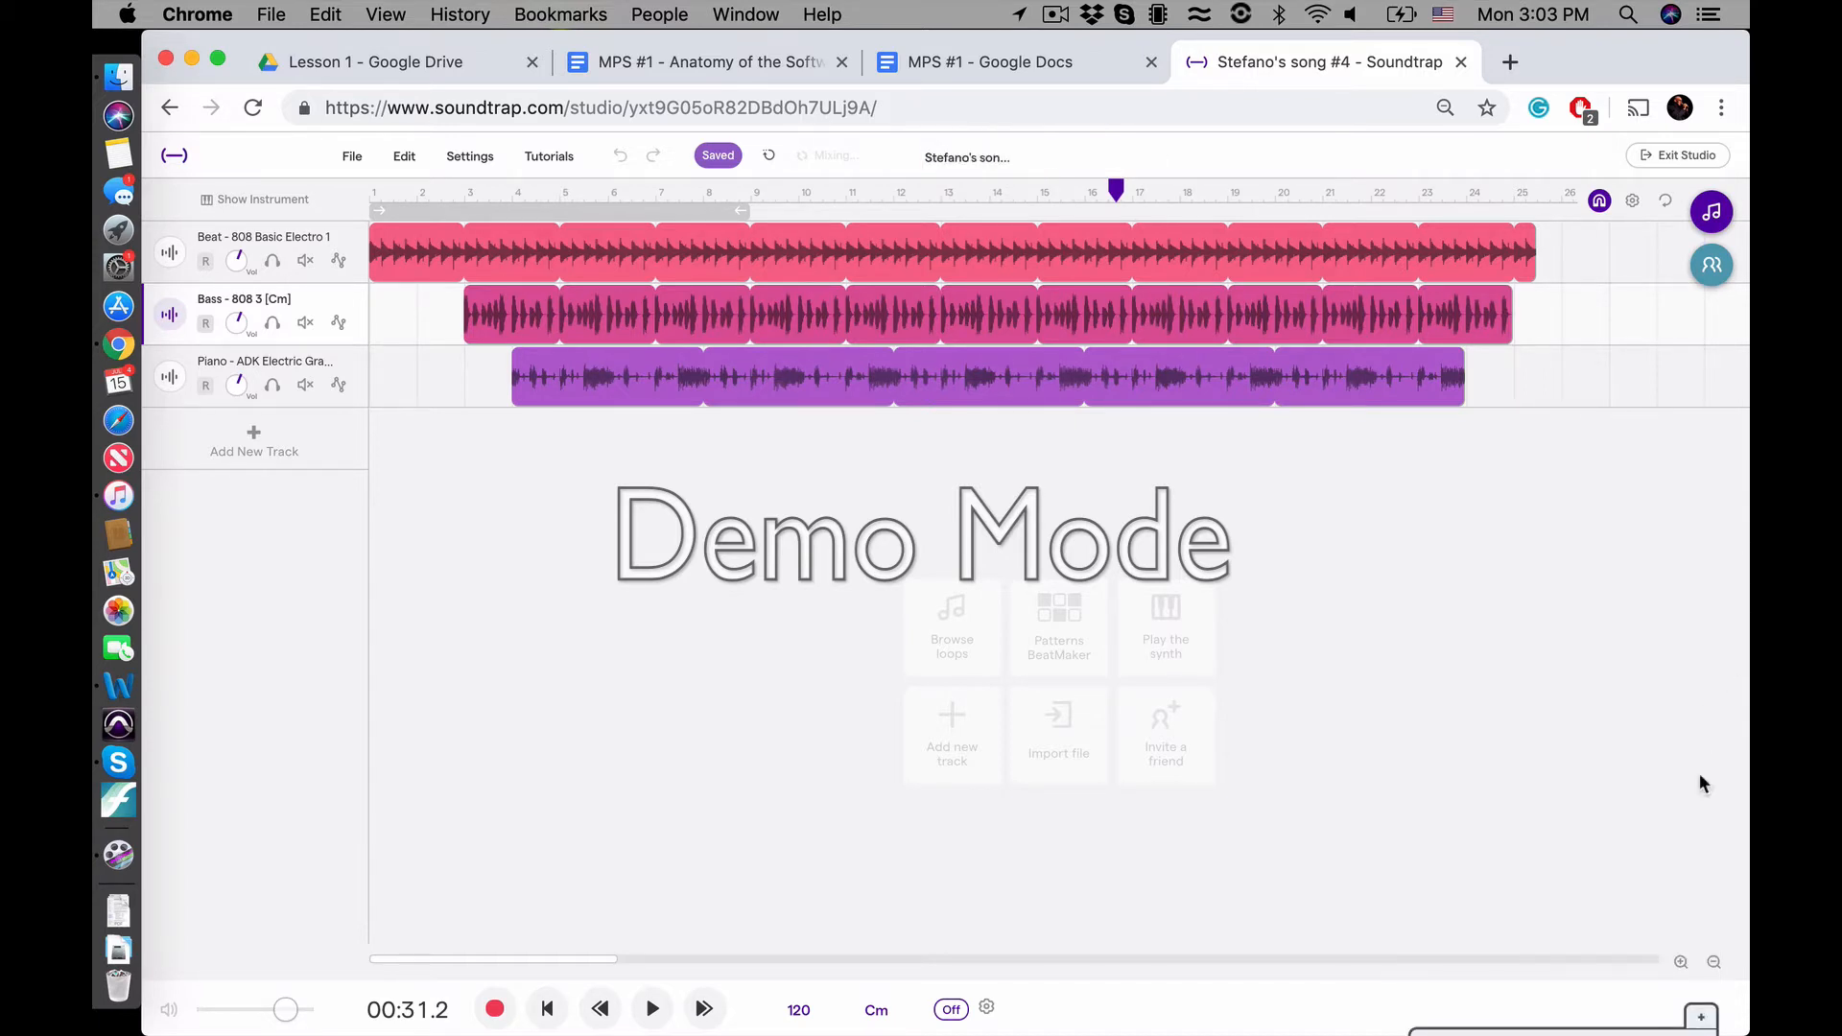
{"action": "left_click", "coordinate": [942, 159]}
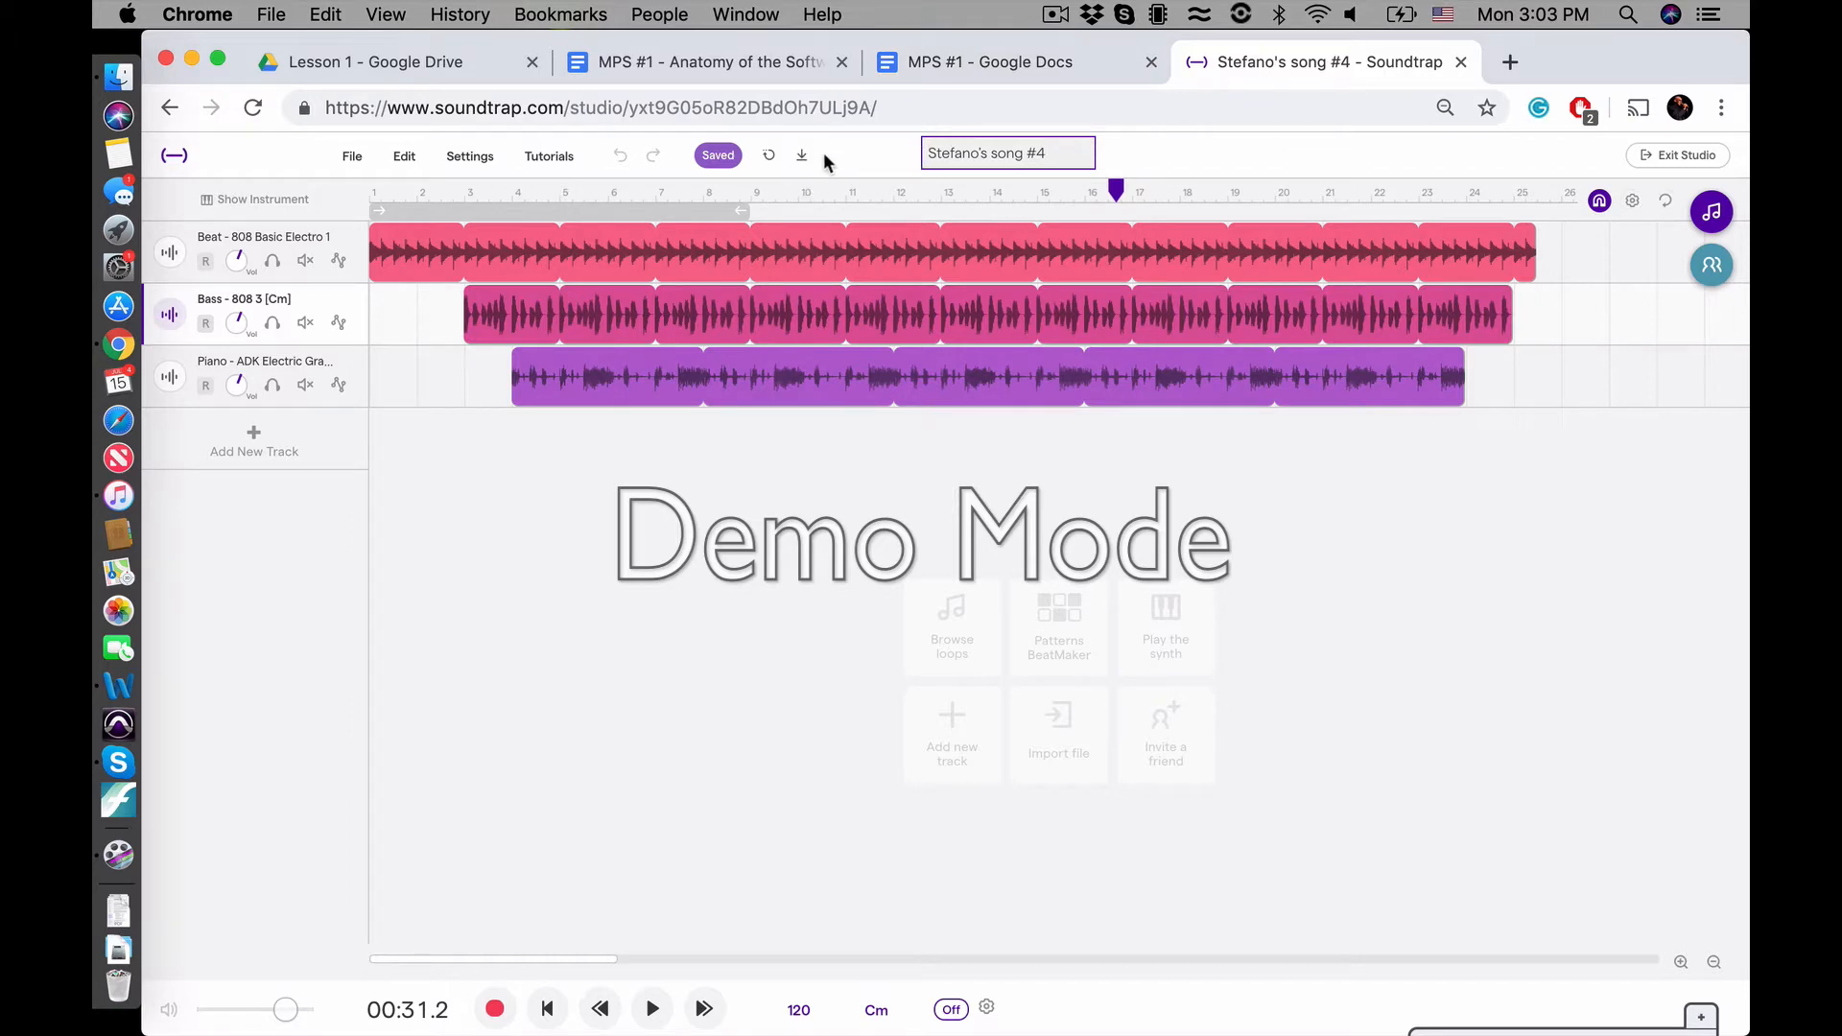
{"action": "scroll", "coordinate": [825, 155], "scroll_direction": "up", "scroll_amount": 5}
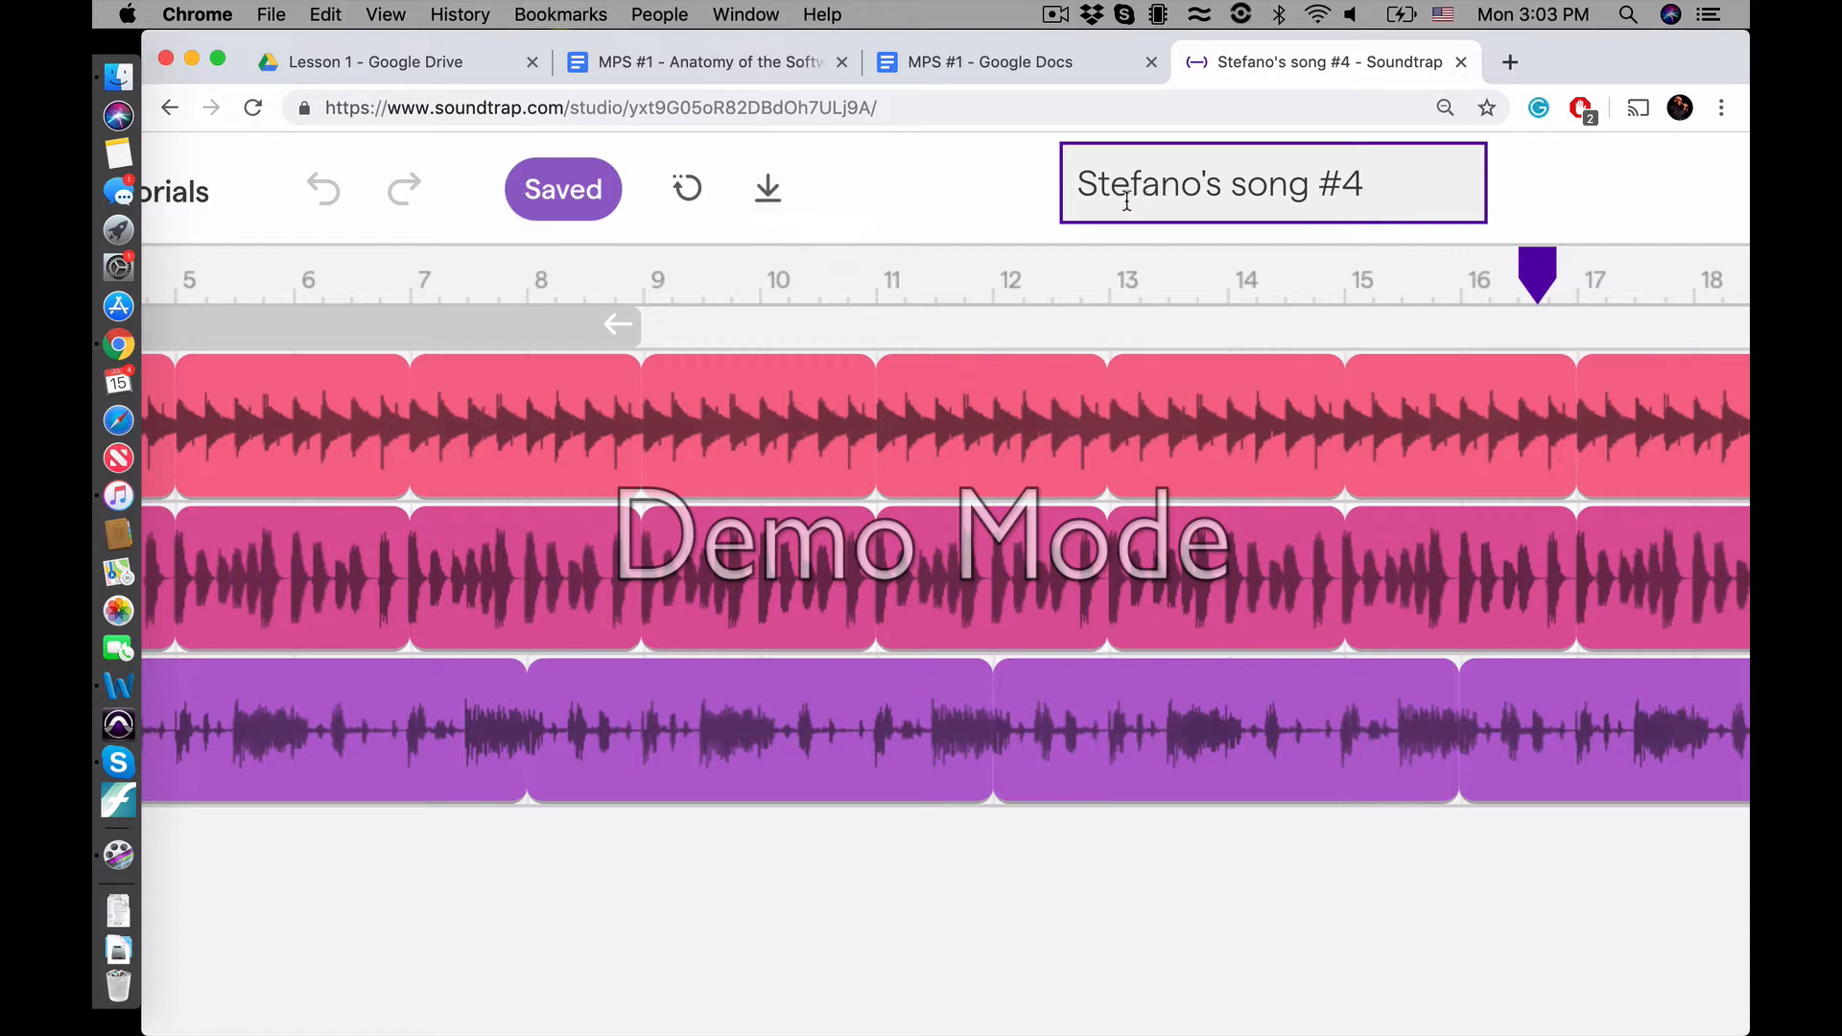
{"action": "scroll", "coordinate": [903, 188], "scroll_direction": "down", "scroll_amount": 5}
{"action": "left_click", "coordinate": [936, 151]}
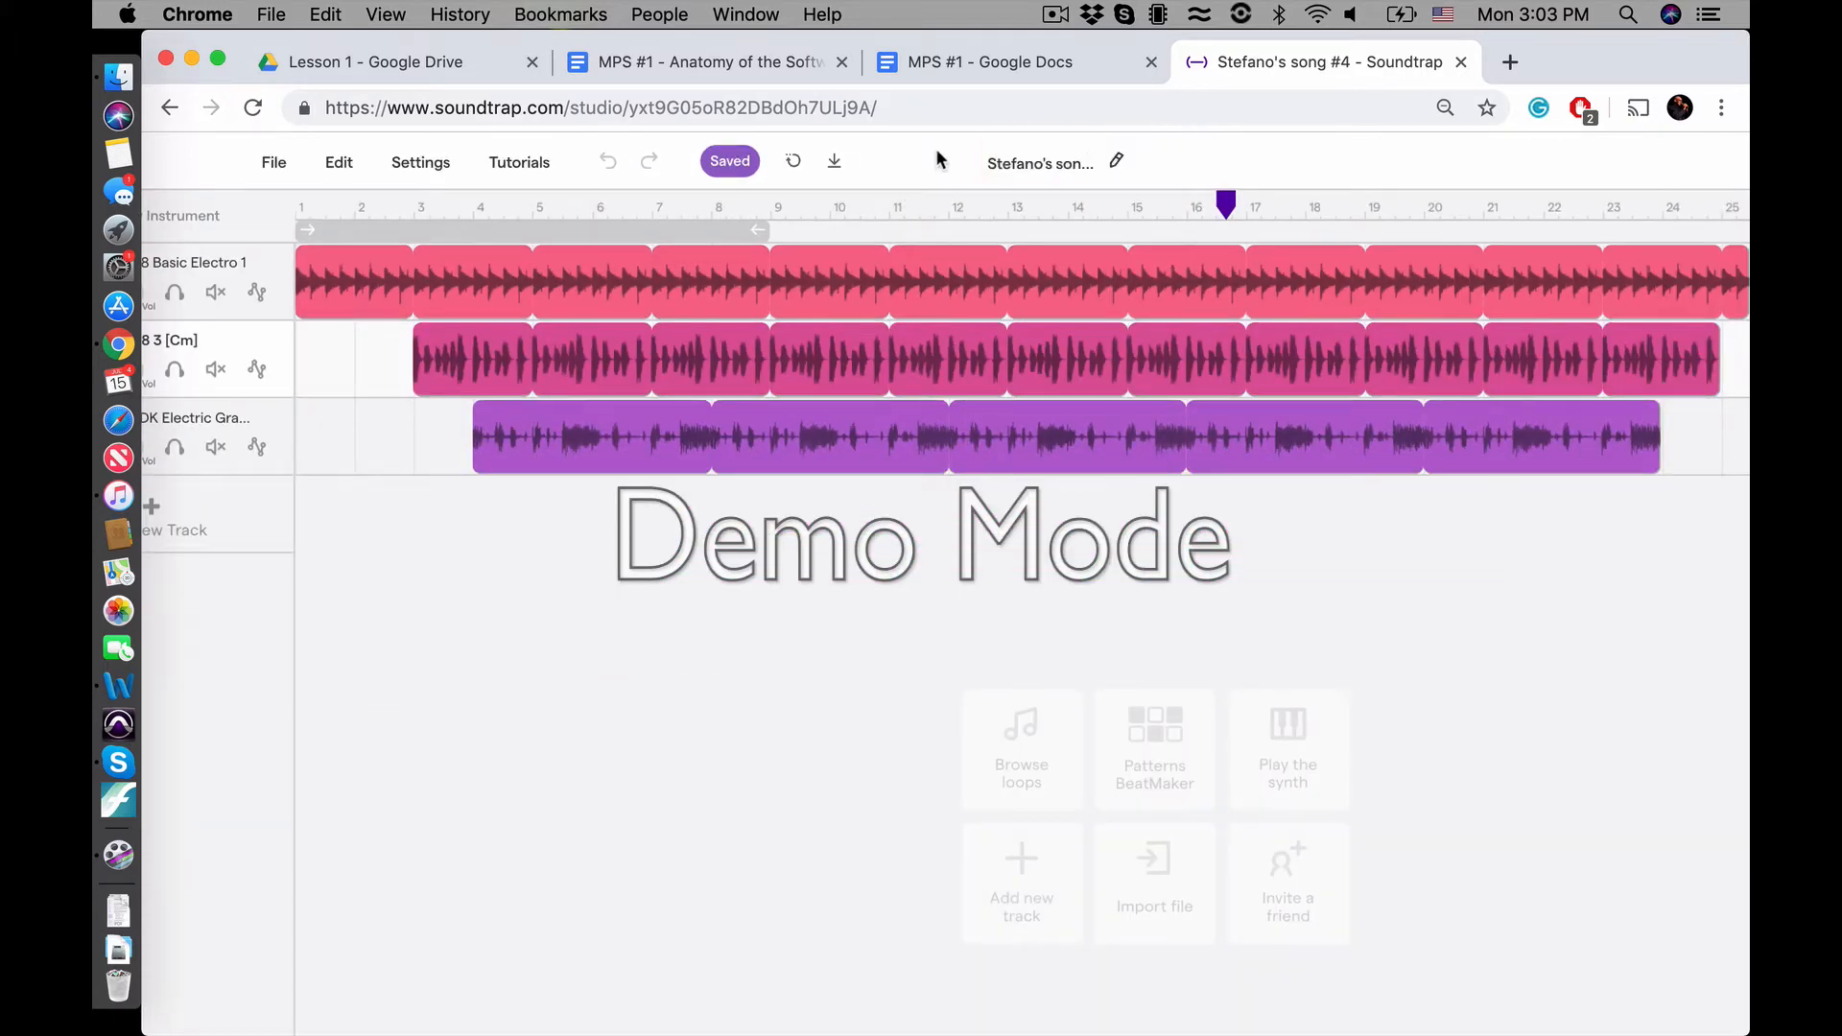
{"action": "scroll", "coordinate": [938, 159], "scroll_direction": "down", "scroll_amount": 3}
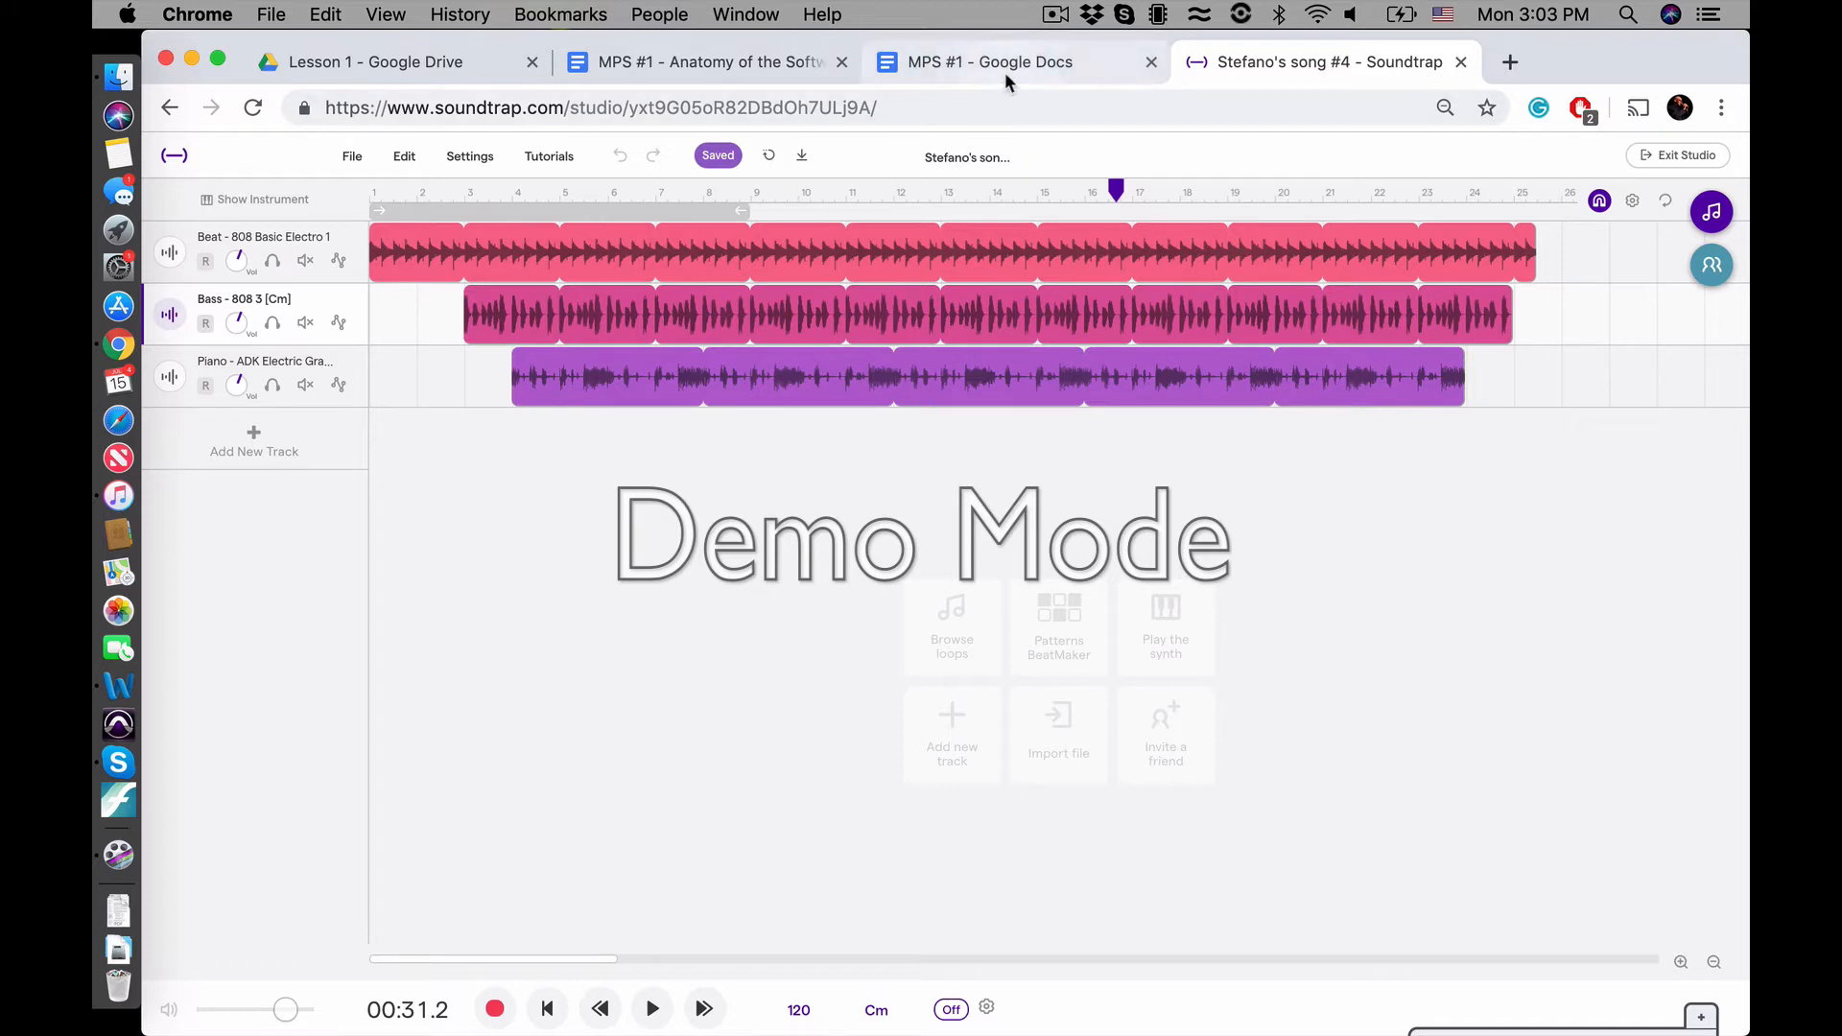
Switch to the Lesson 1 folder in Google Drive, open MPS #1 - Student assignment sheet, and read its assignment section
{"action": "left_click", "coordinate": [361, 69]}
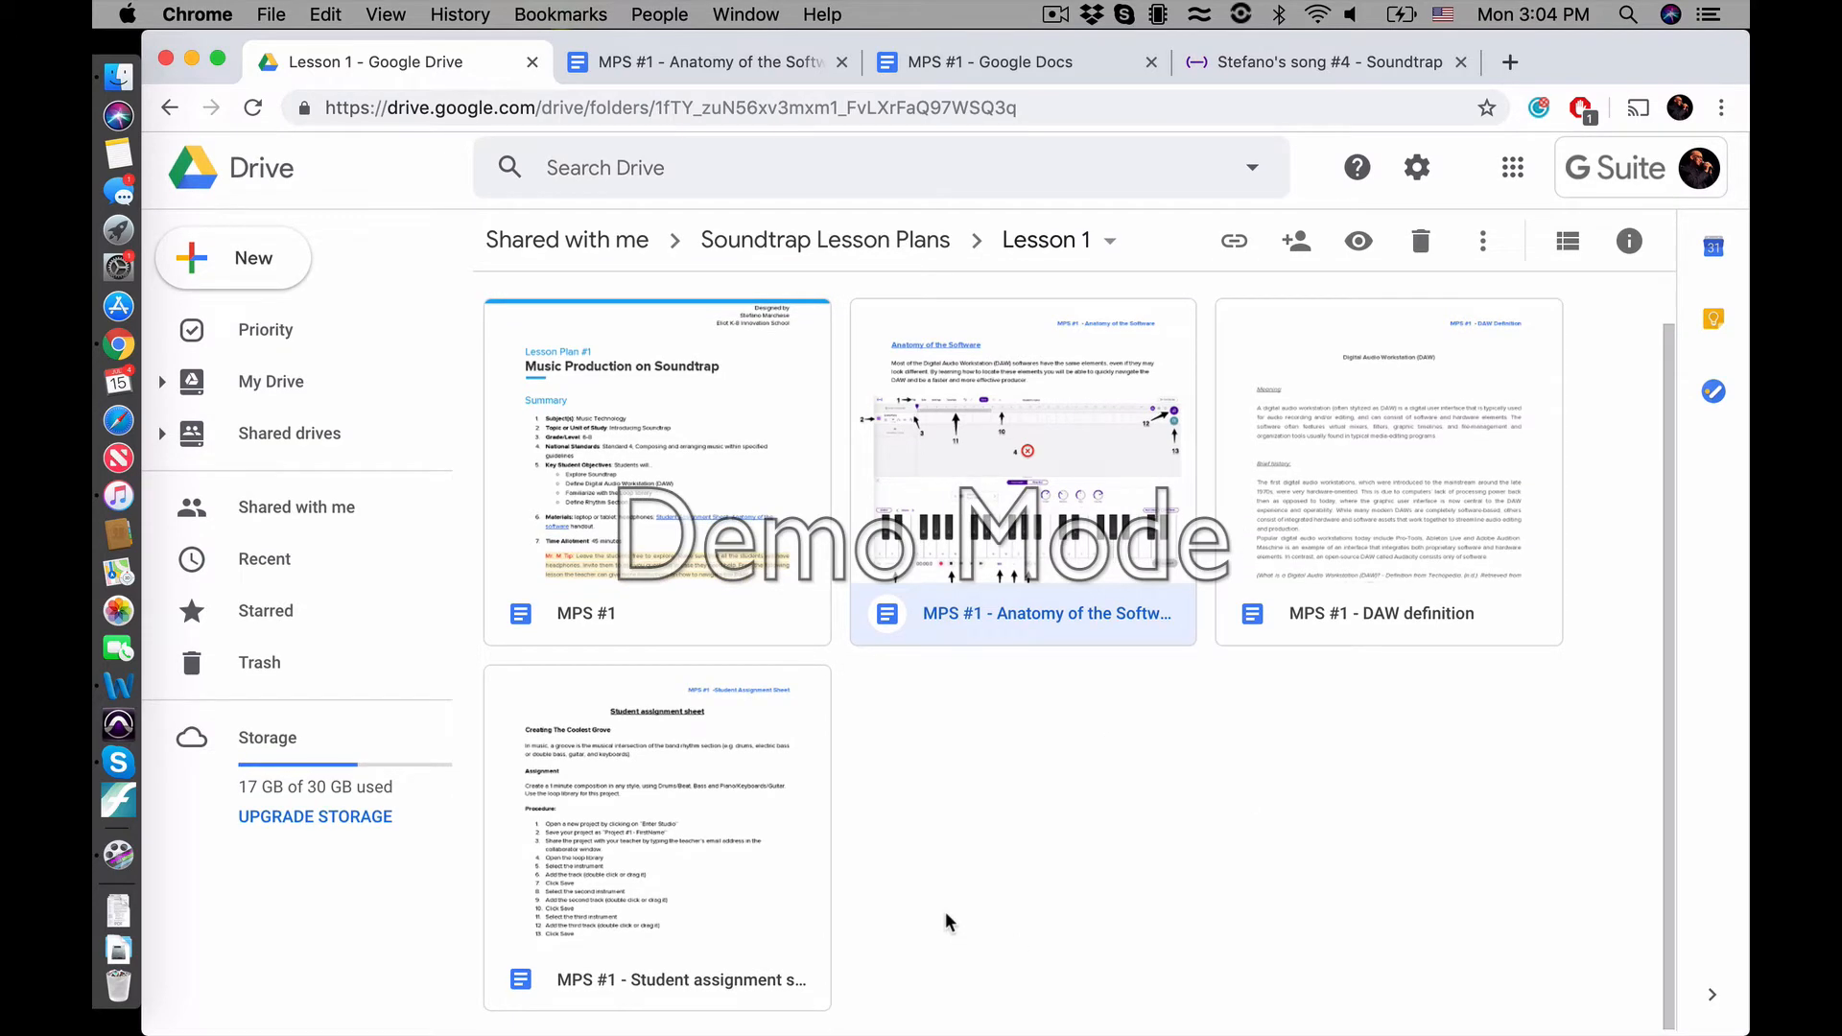
{"action": "double_click", "coordinate": [721, 866]}
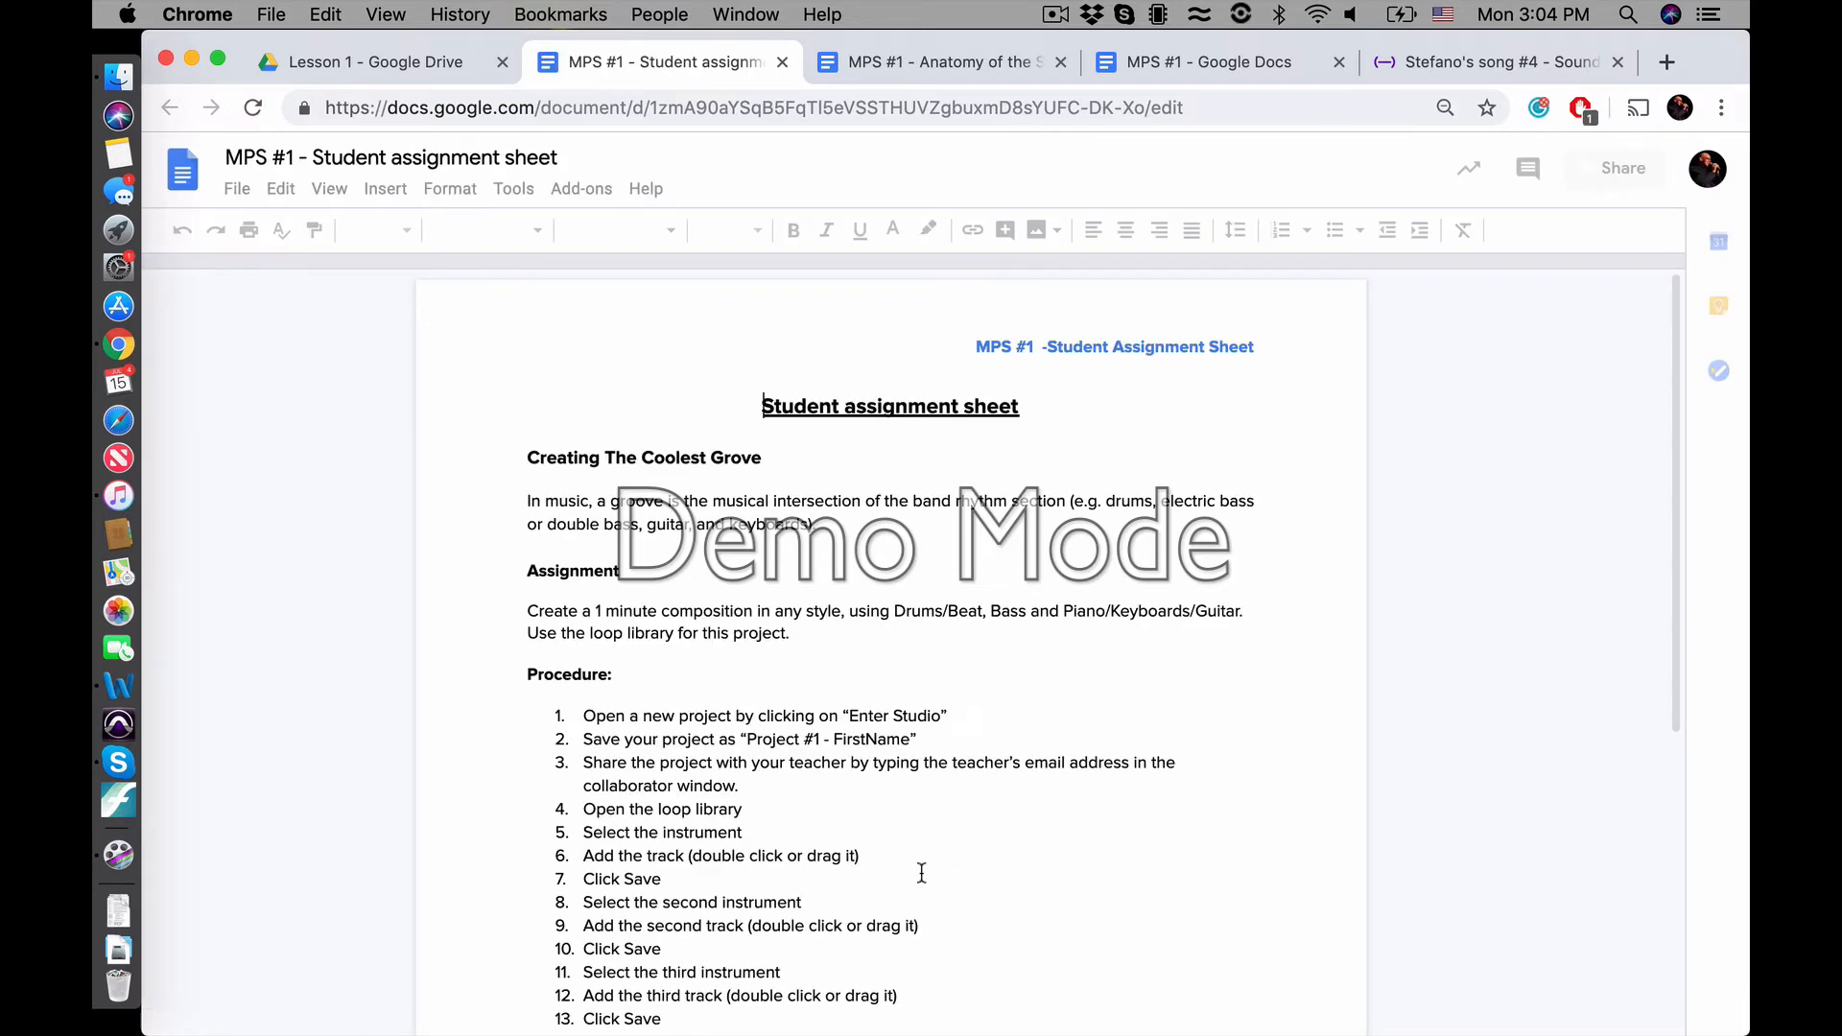
{"action": "scroll", "coordinate": [920, 873], "scroll_direction": "down", "scroll_amount": 1}
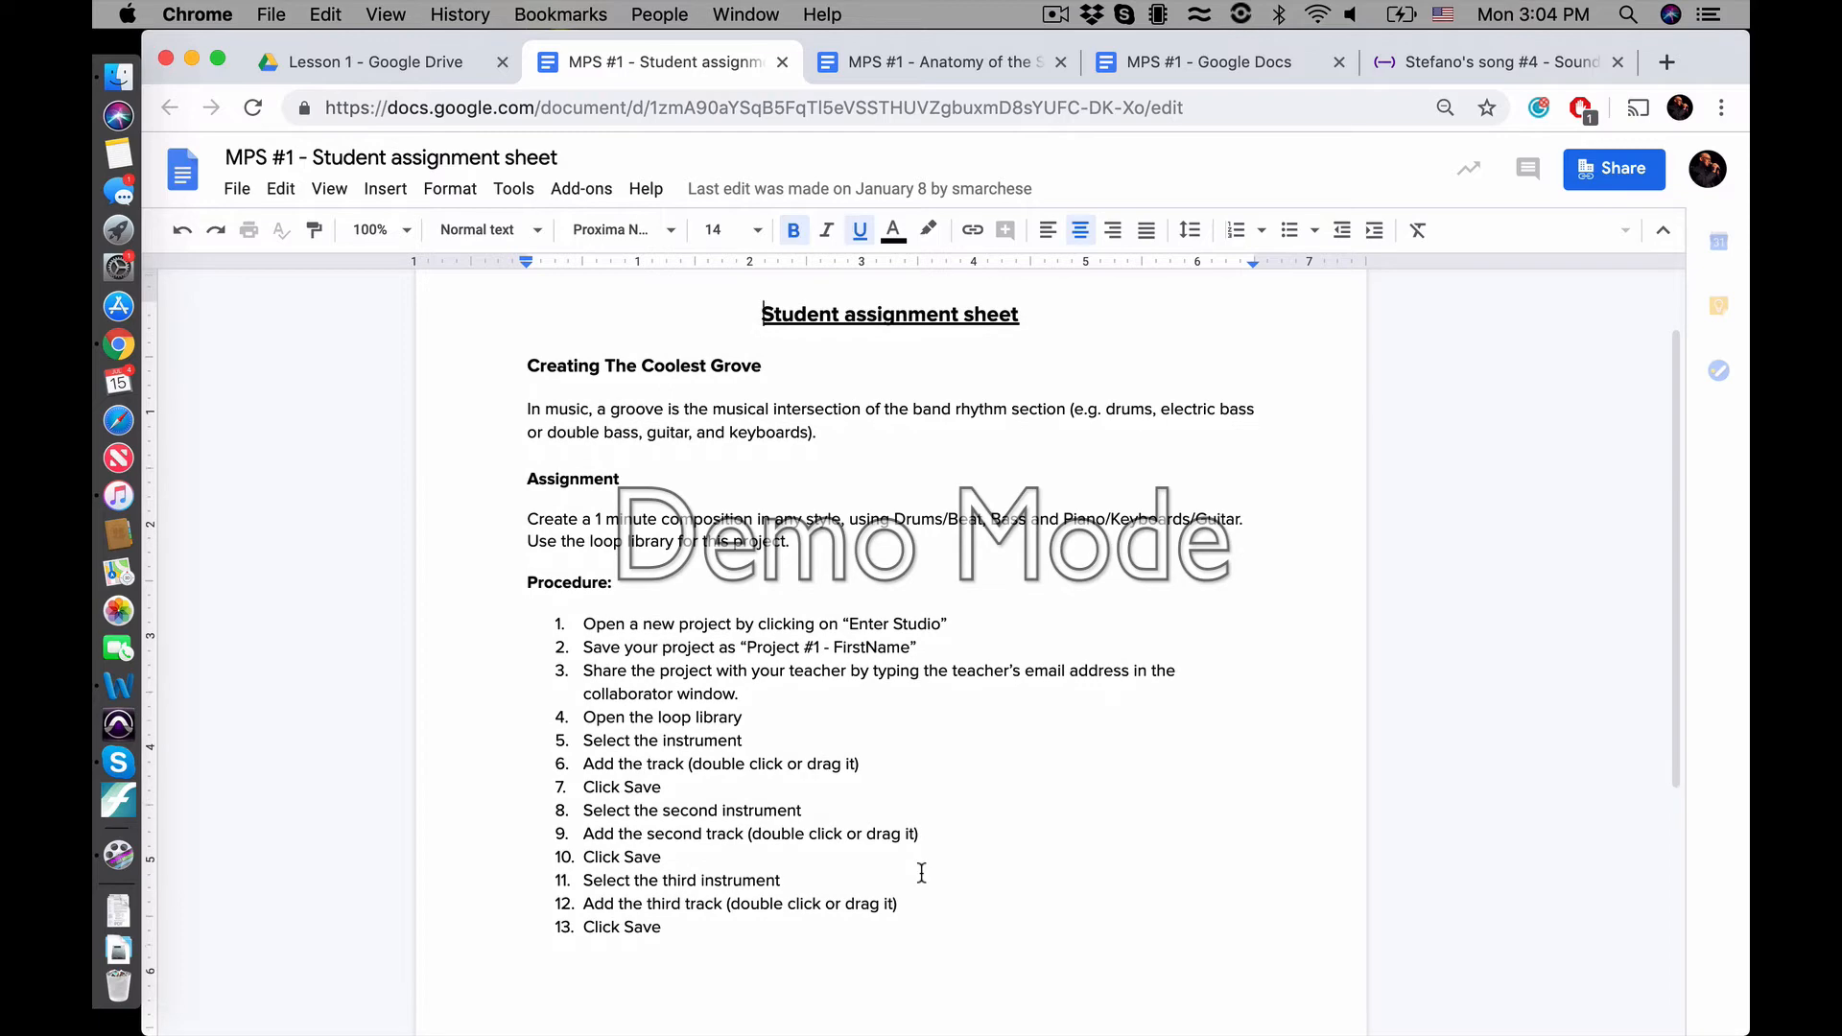
{"action": "scroll", "coordinate": [839, 523], "scroll_direction": "up", "scroll_amount": 3}
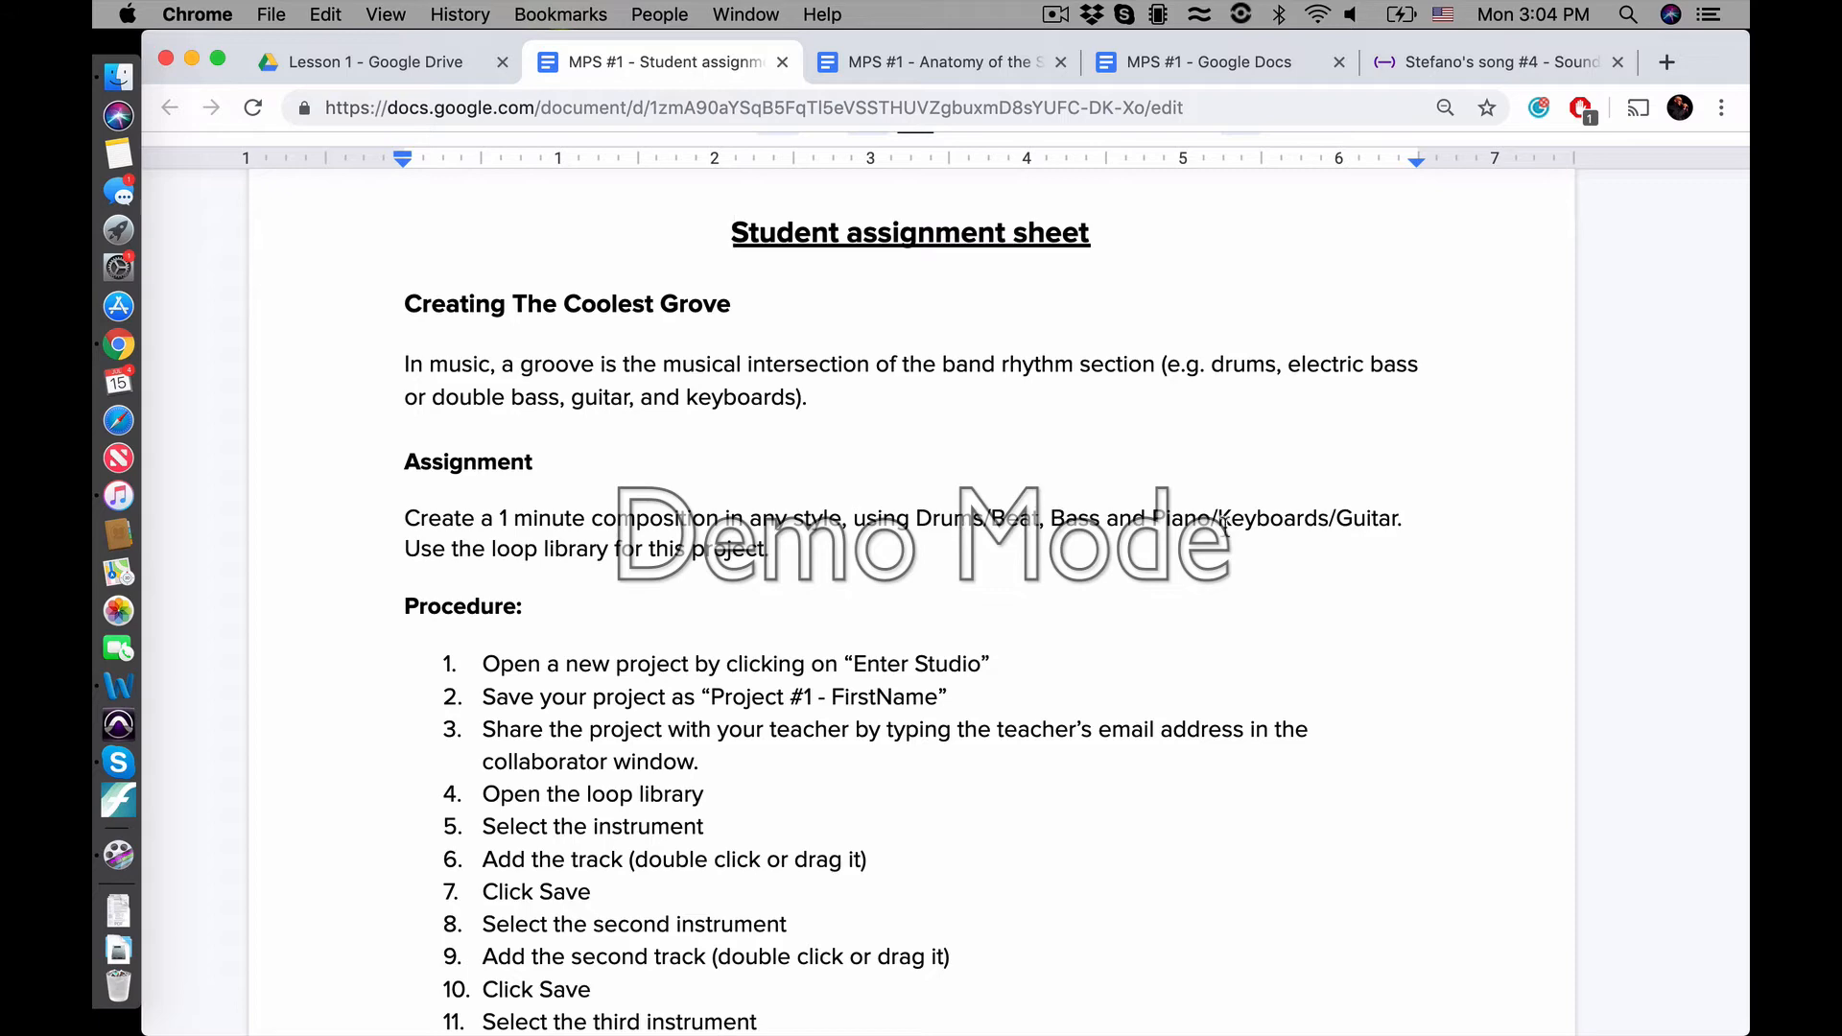
{"action": "scroll", "coordinate": [563, 572], "scroll_direction": "down", "scroll_amount": 2}
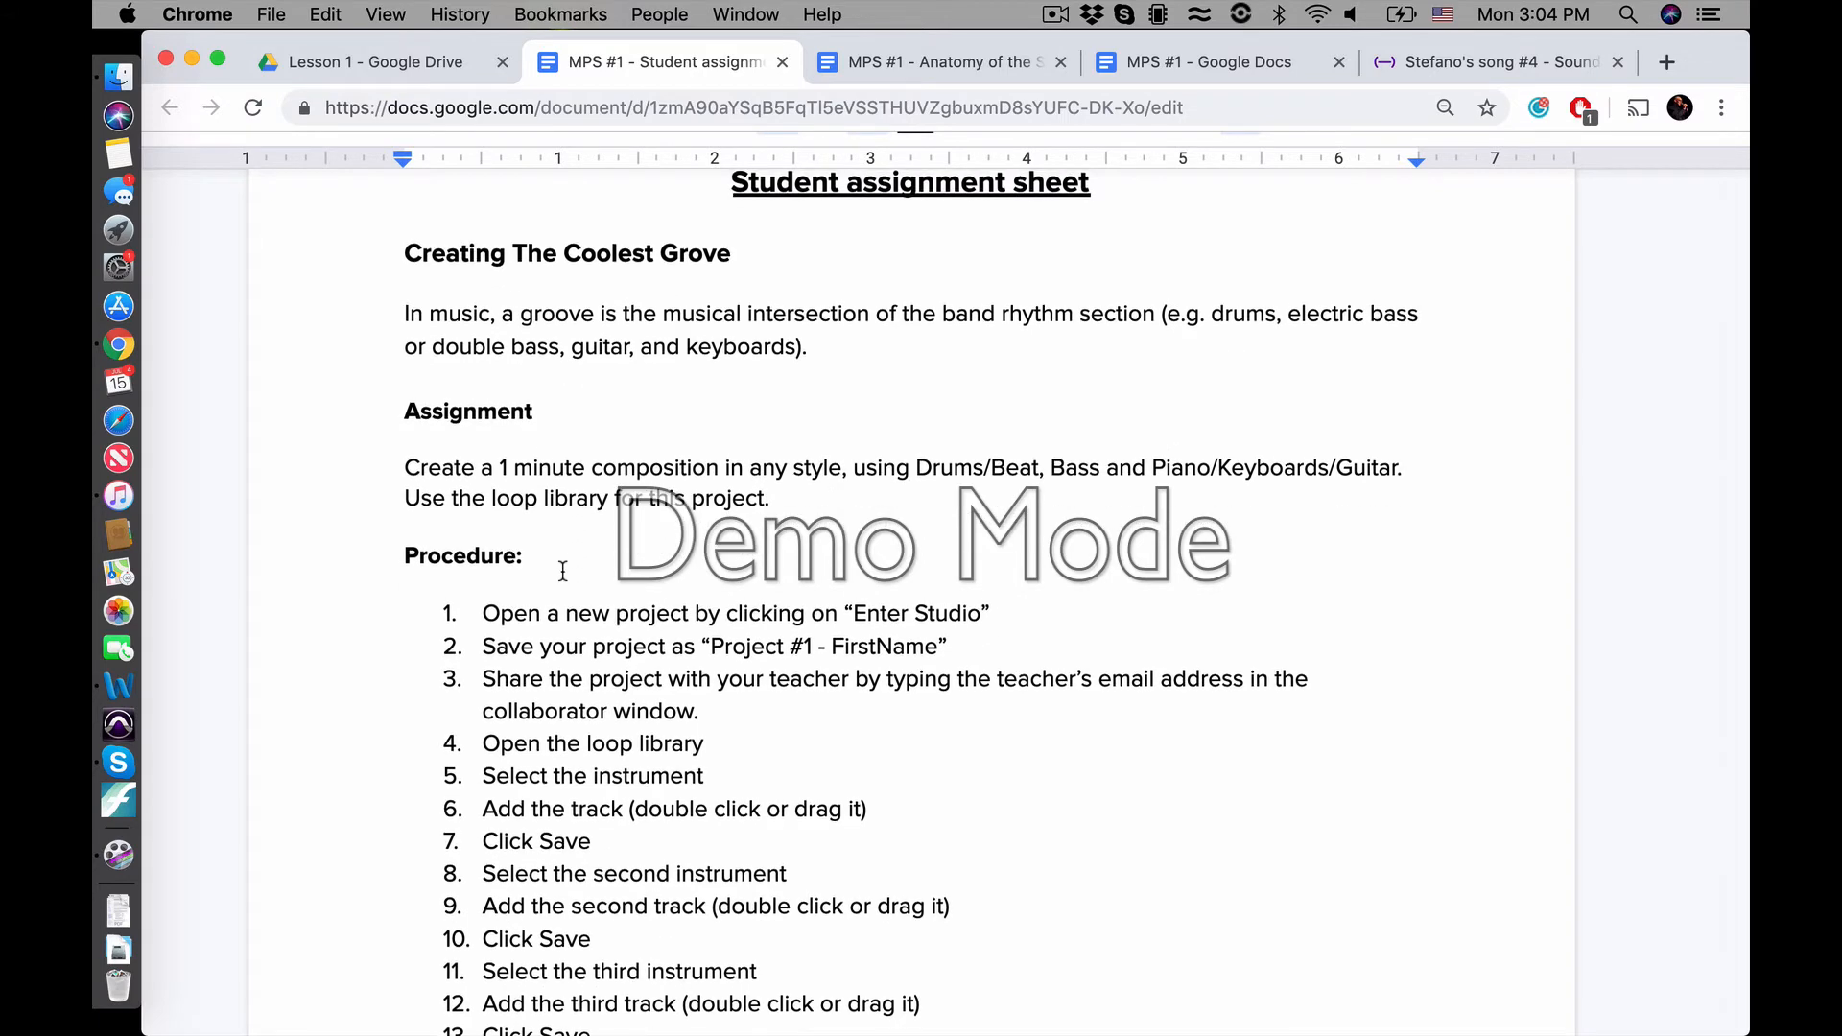
Read the numbered procedure in the student assignment sheet and switch back to the Soundtrap project
{"action": "scroll", "coordinate": [563, 572], "scroll_direction": "down", "scroll_amount": 3}
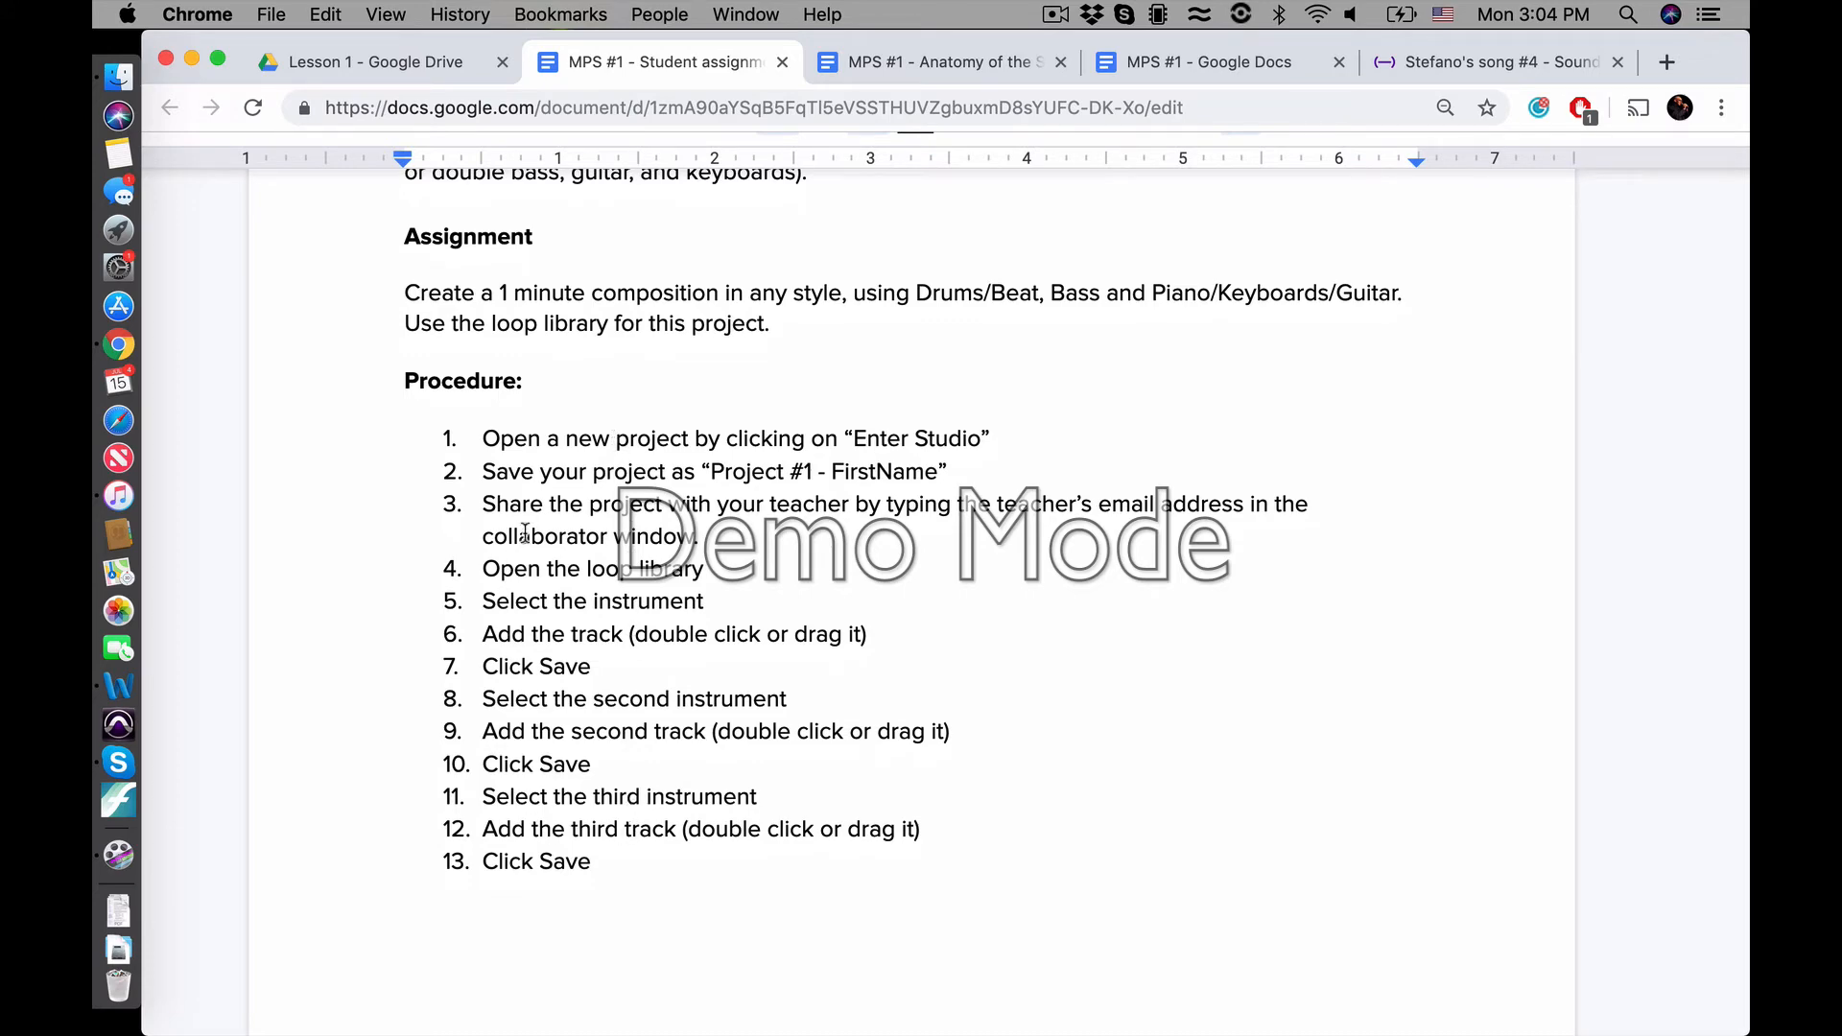
{"action": "scroll", "coordinate": [523, 624], "scroll_direction": "up", "scroll_amount": 5}
{"action": "scroll", "coordinate": [576, 709], "scroll_direction": "down", "scroll_amount": 3}
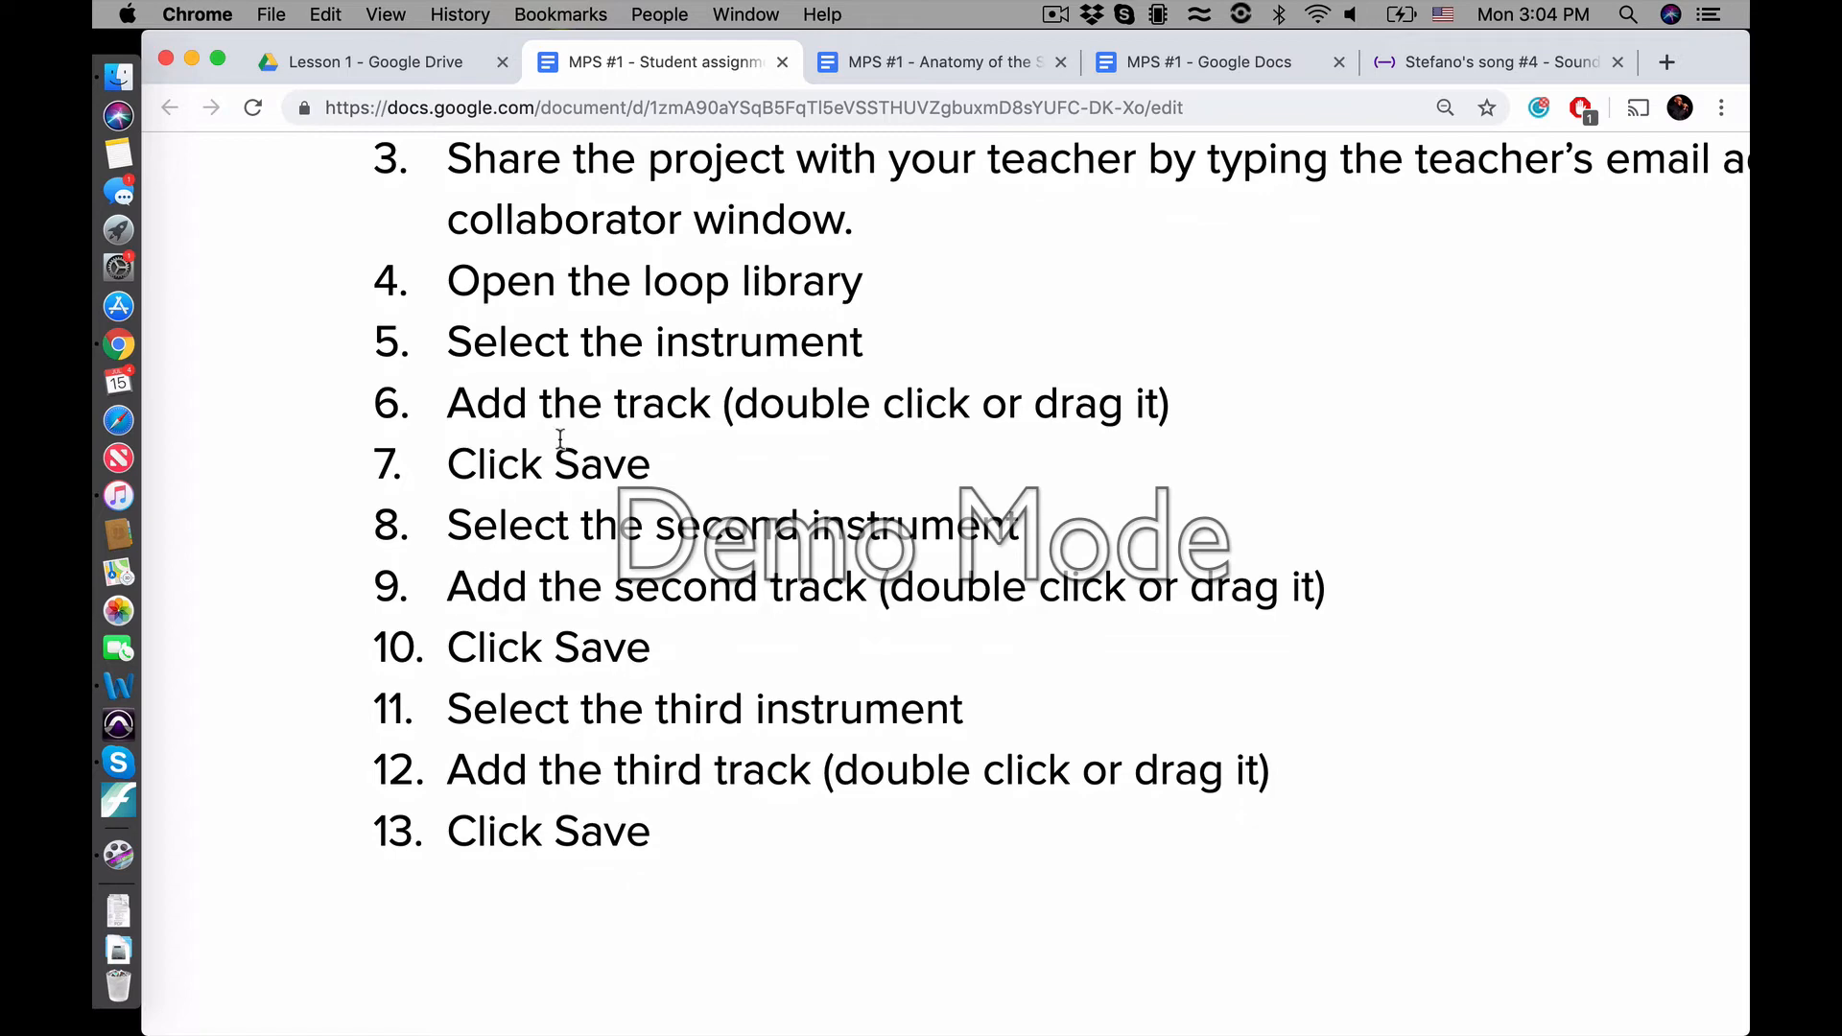
{"action": "scroll", "coordinate": [555, 601], "scroll_direction": "up", "scroll_amount": 3}
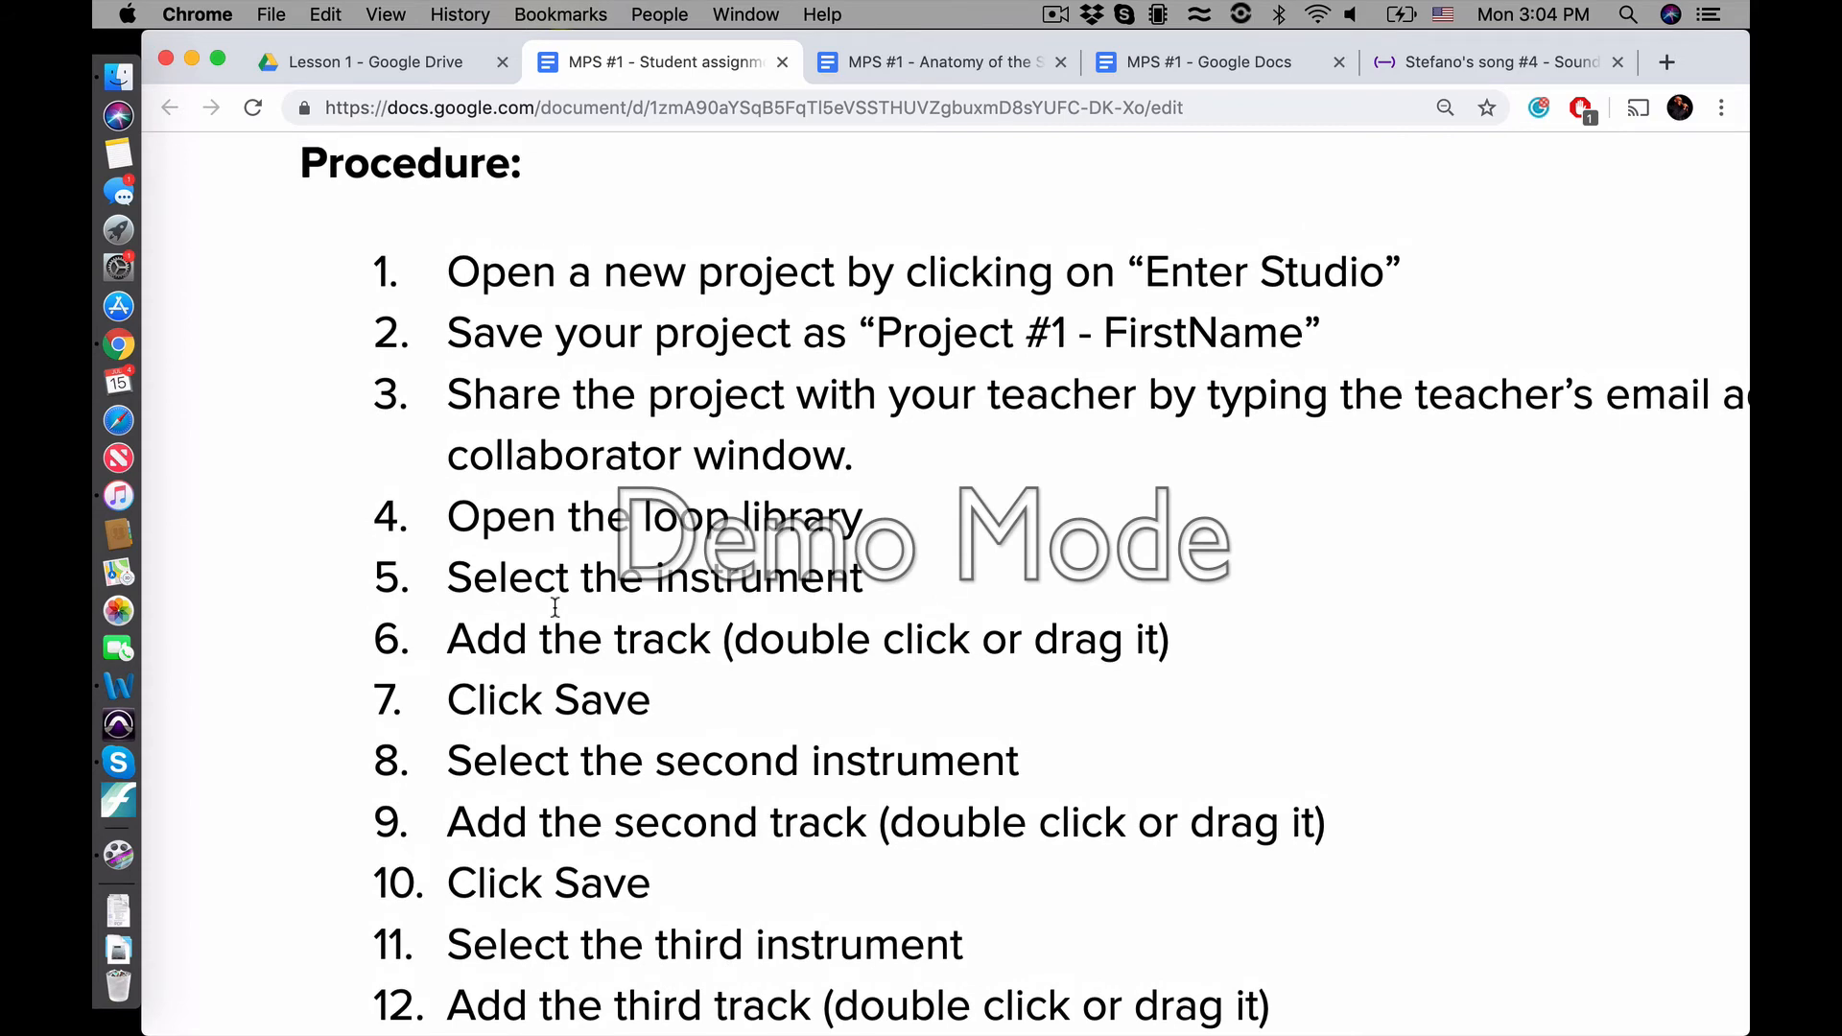
{"action": "scroll", "coordinate": [554, 606], "scroll_direction": "down", "scroll_amount": 5}
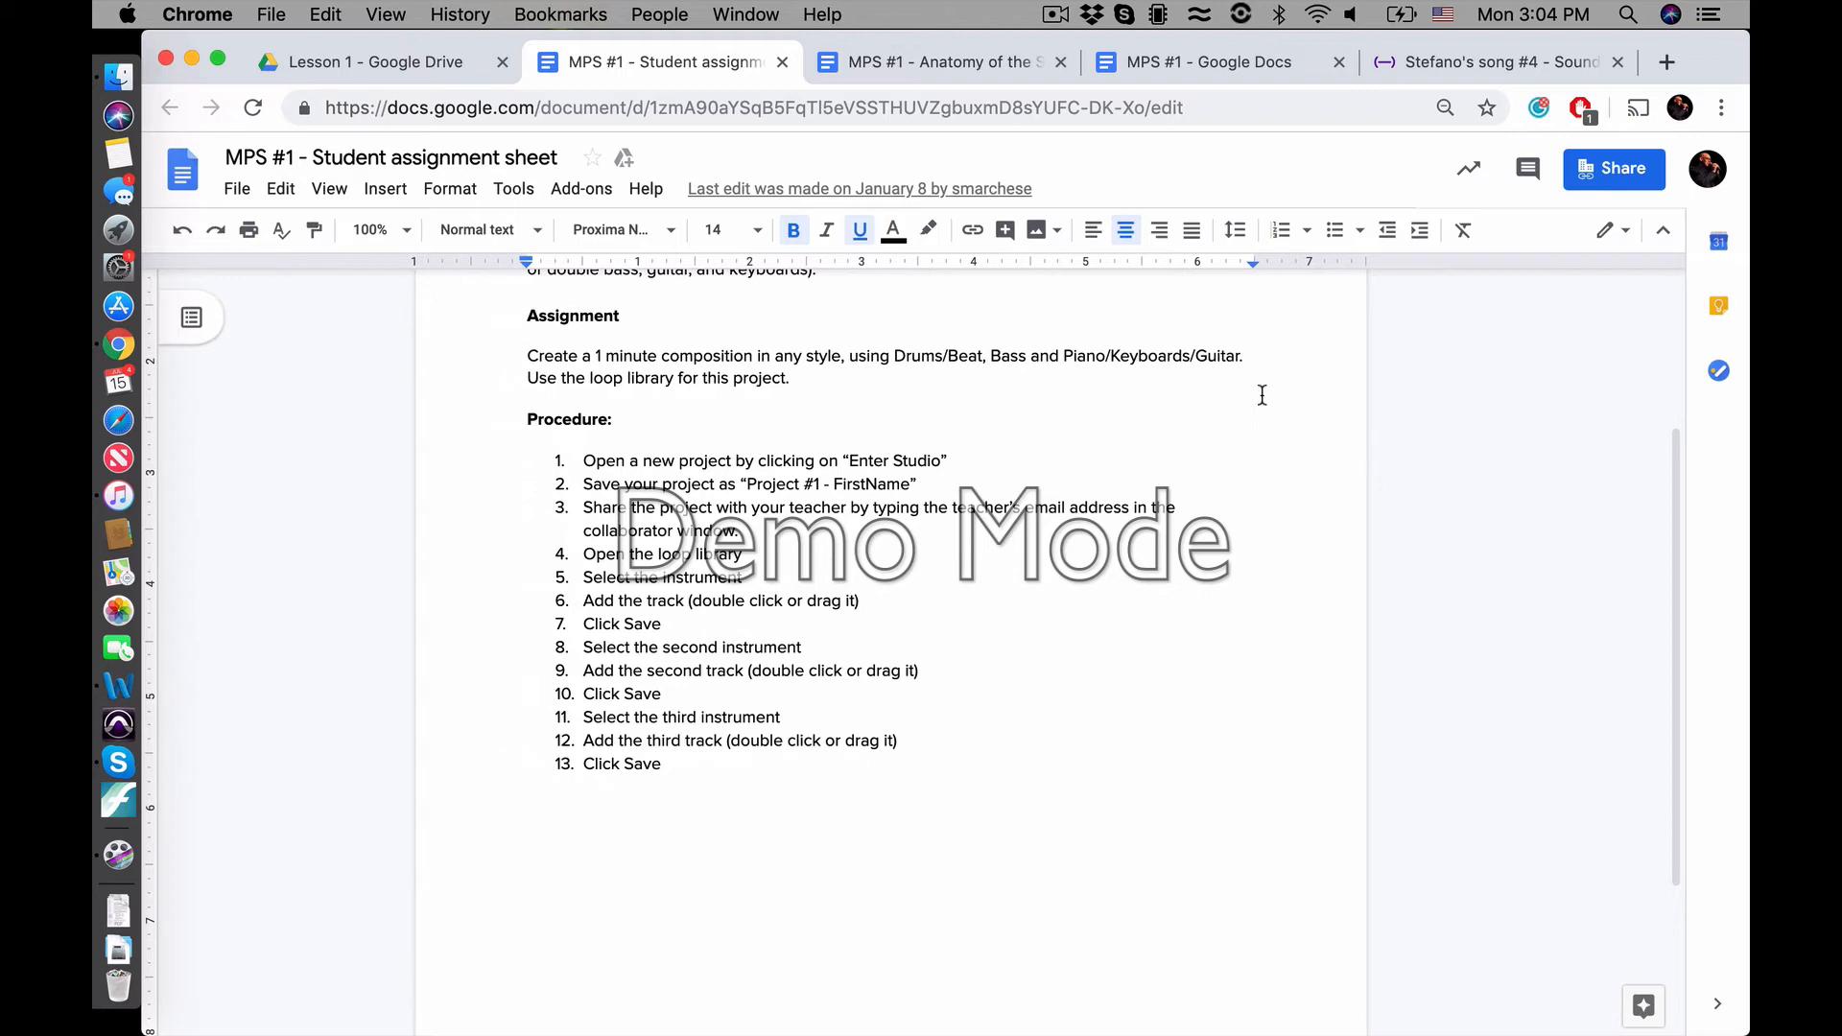
{"action": "left_click", "coordinate": [1467, 62]}
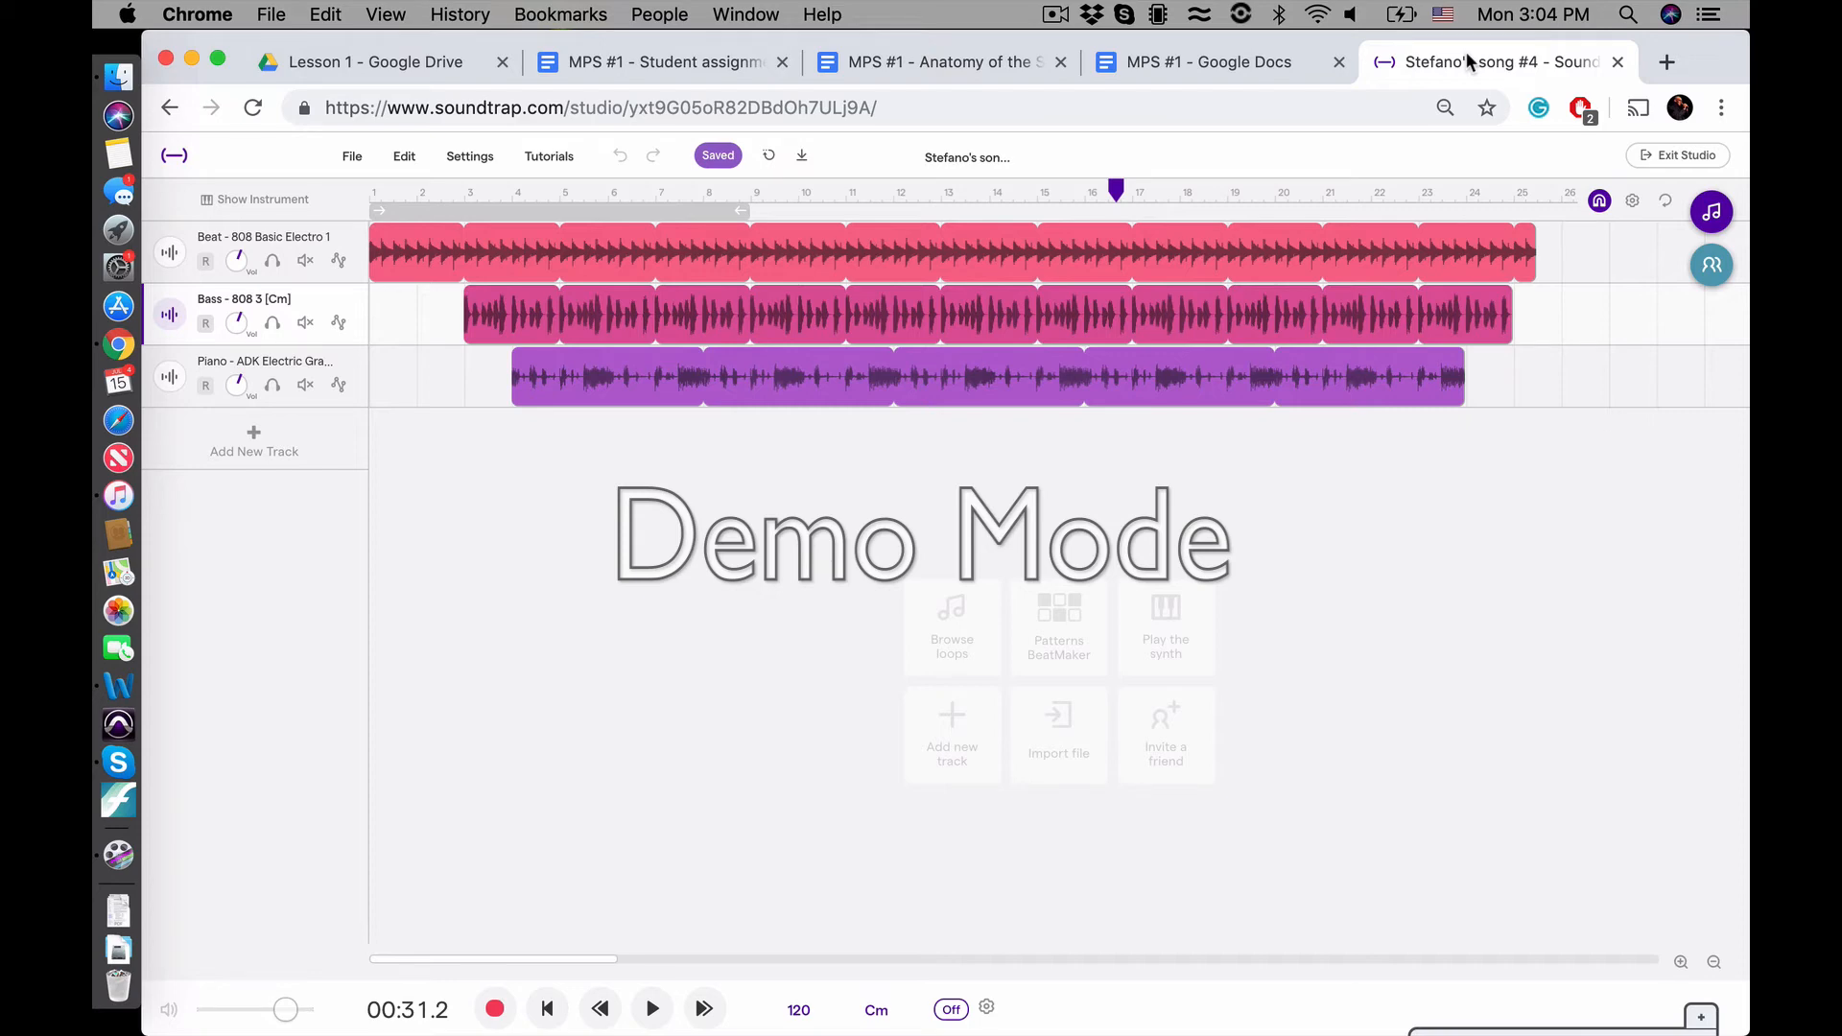
Check the project naming format in step 2 of the student assignment sheet's procedure and return to the Soundtrap project
{"action": "left_click", "coordinate": [1229, 58]}
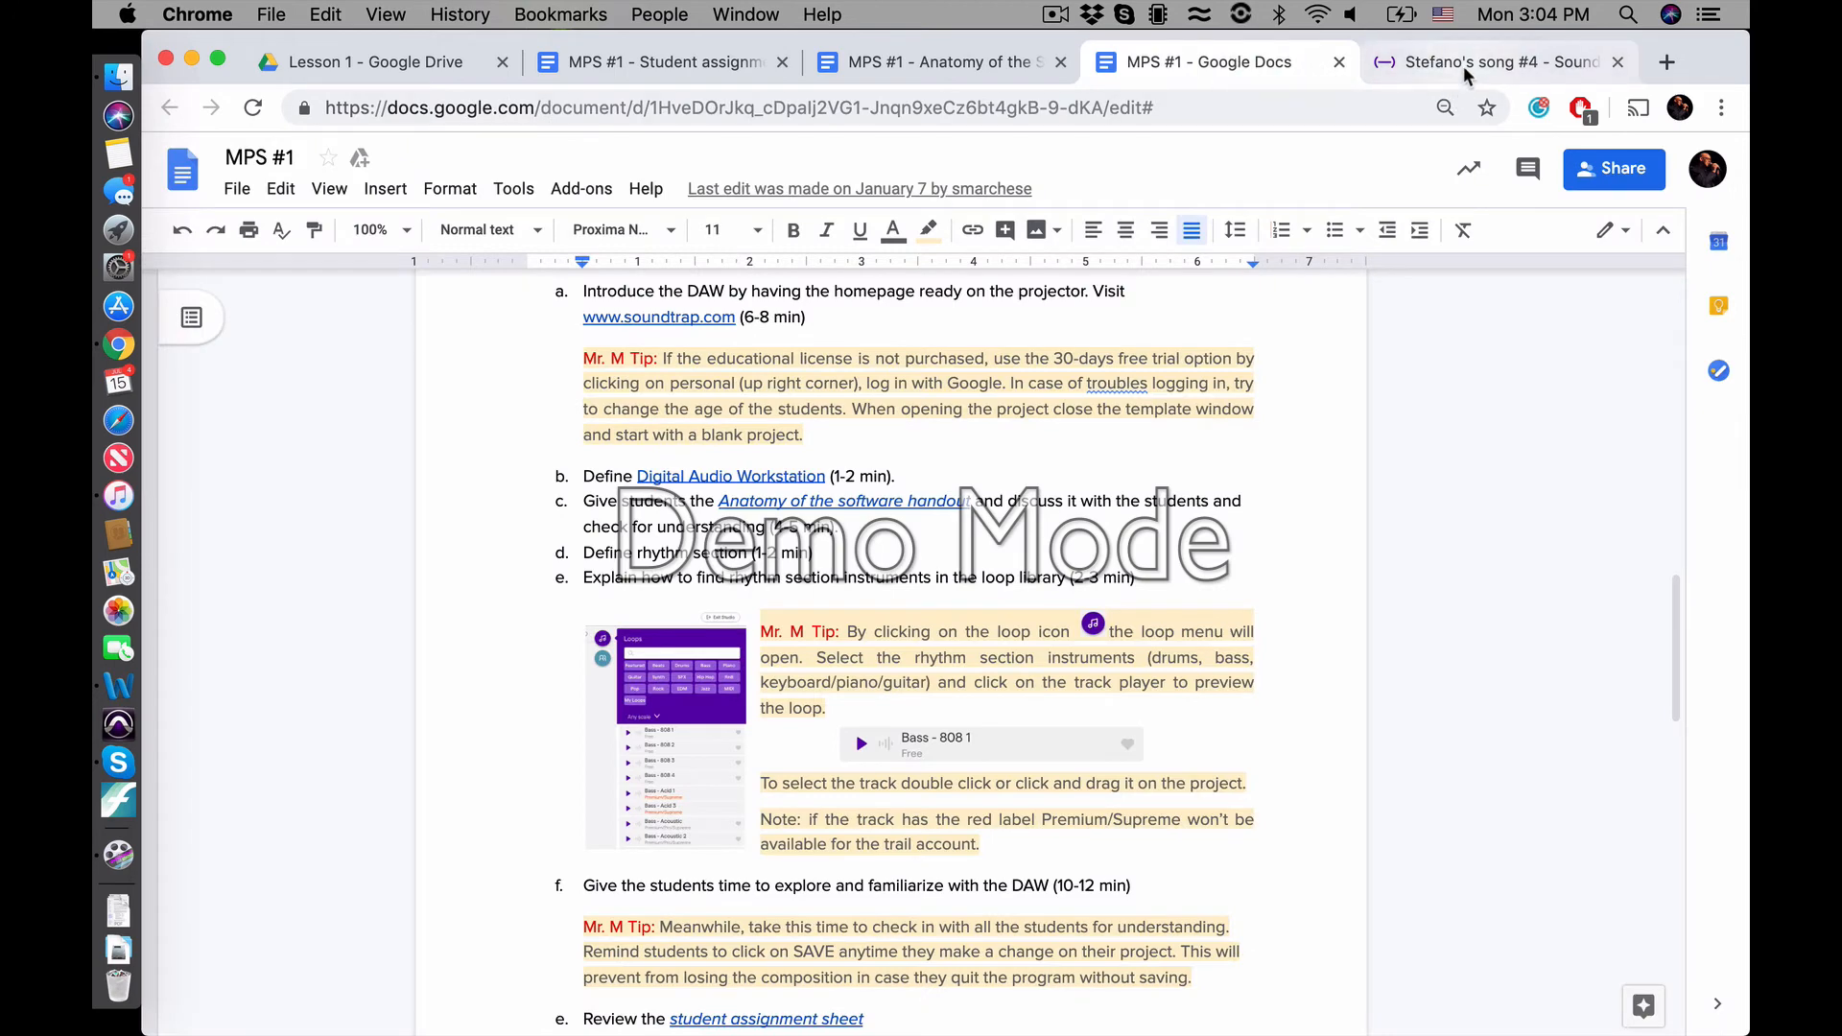
{"action": "left_click", "coordinate": [712, 61]}
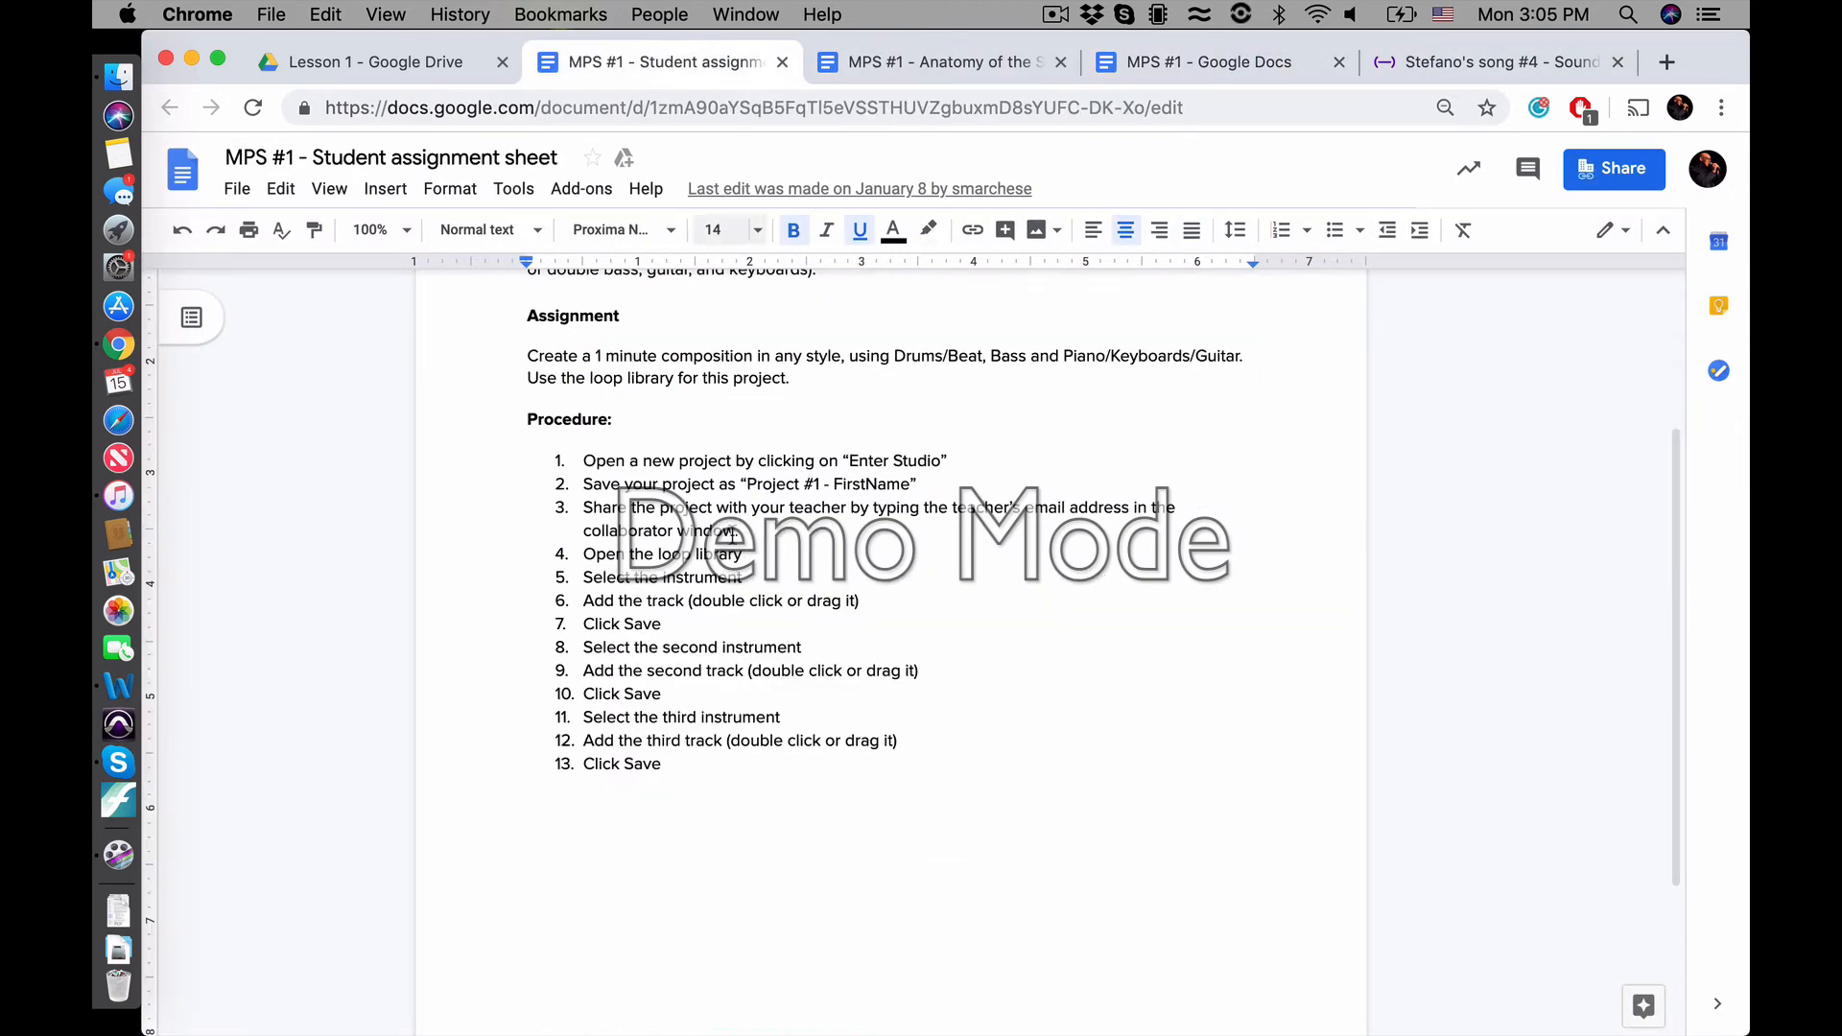
{"action": "scroll", "coordinate": [720, 580], "scroll_direction": "up", "scroll_amount": 5}
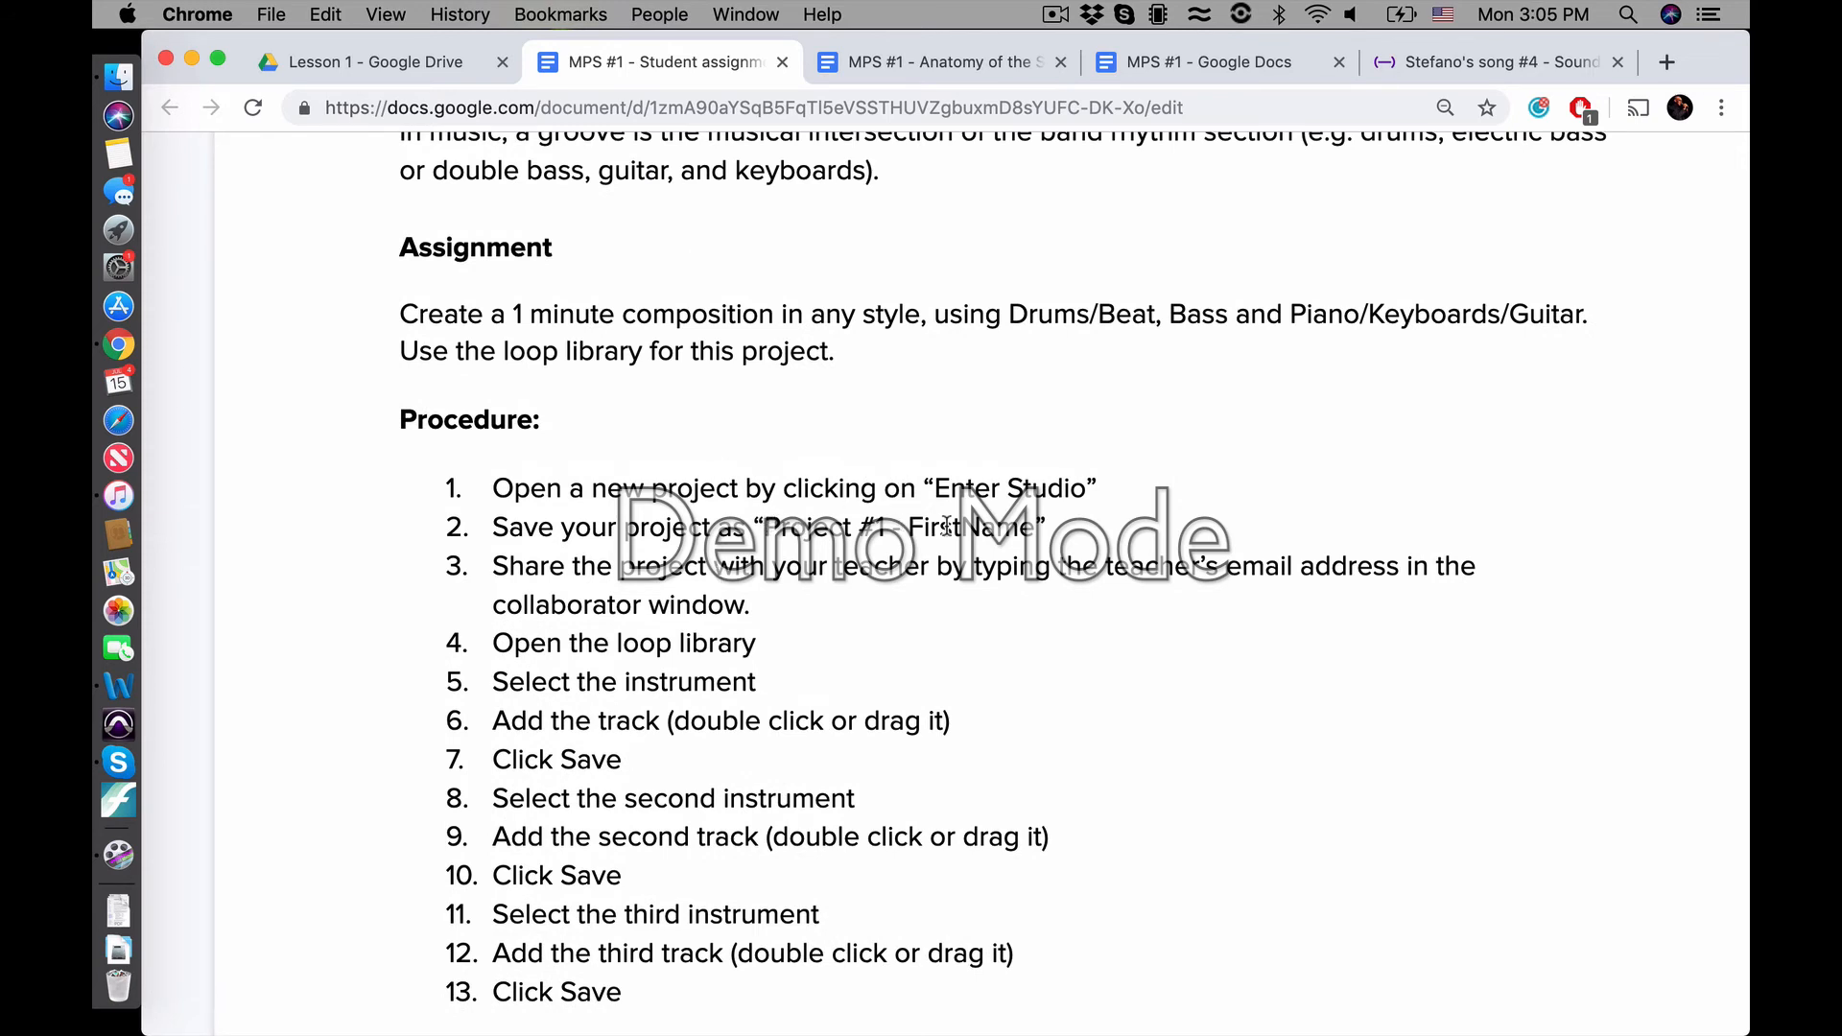
{"action": "left_click", "coordinate": [1430, 59]}
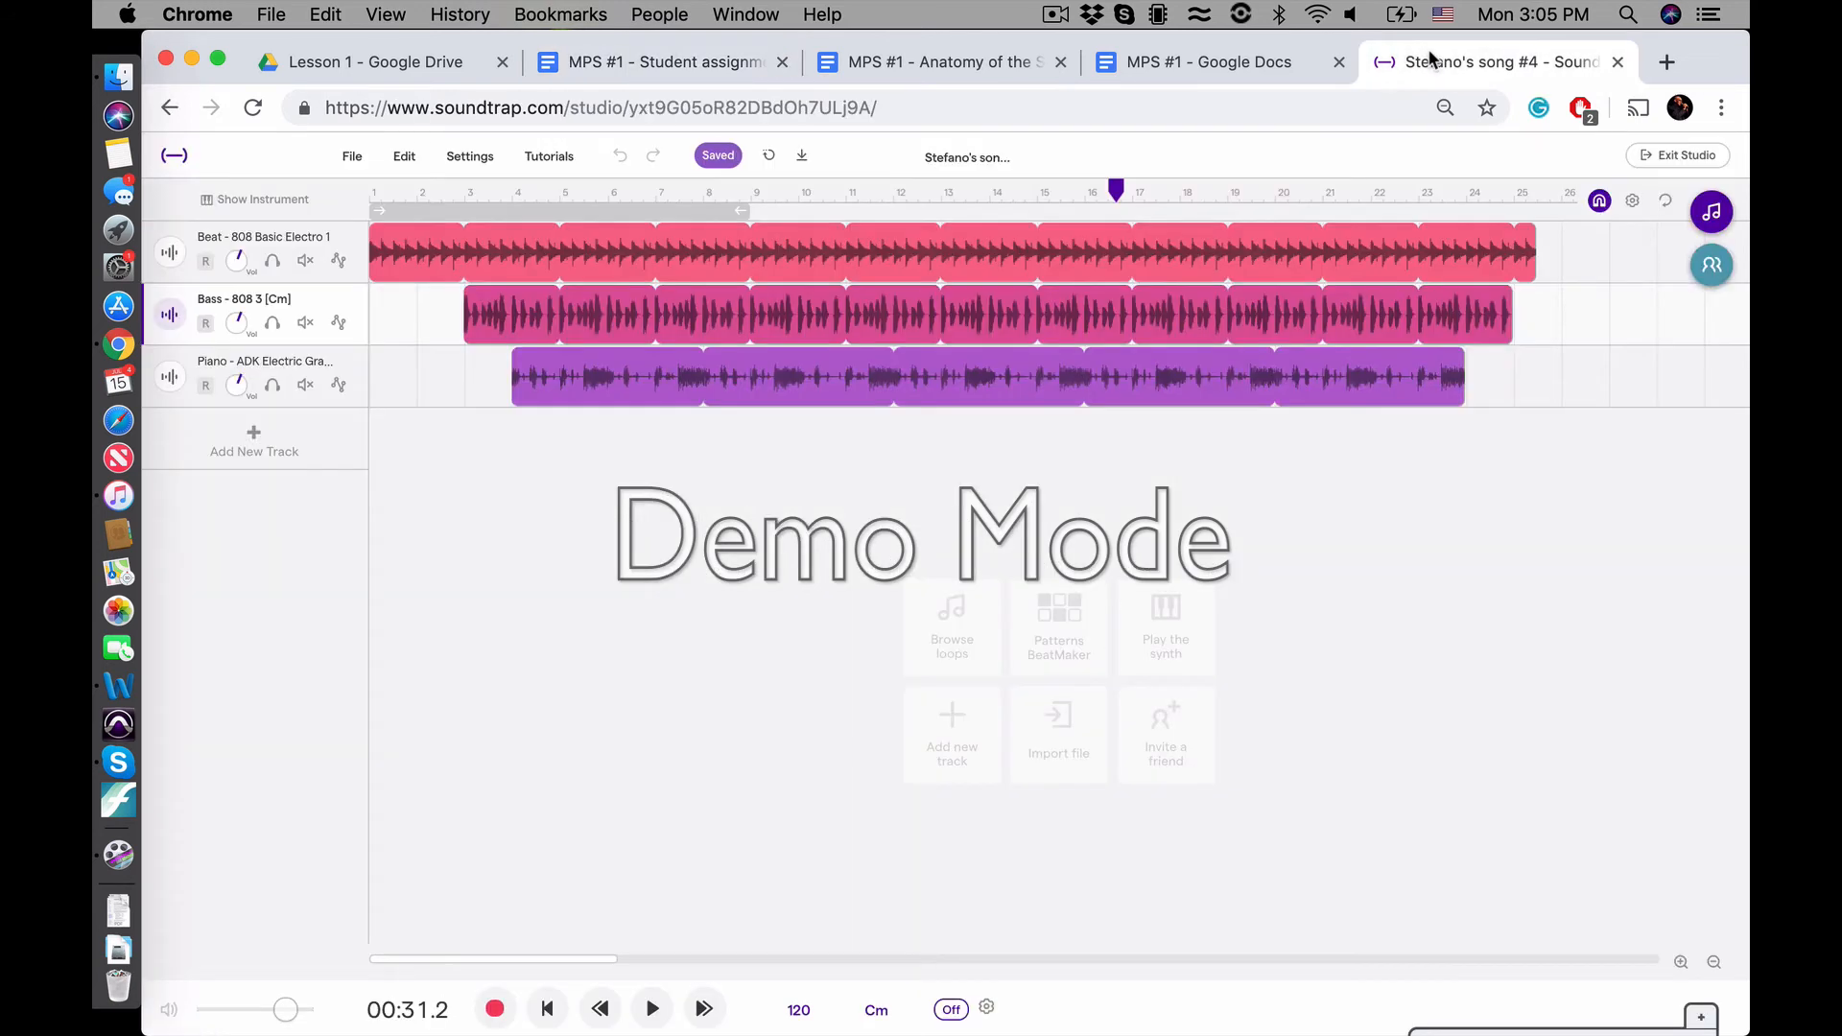
Rename the song as "Project #1 - " followed by the student's first name
{"action": "left_click", "coordinate": [937, 157]}
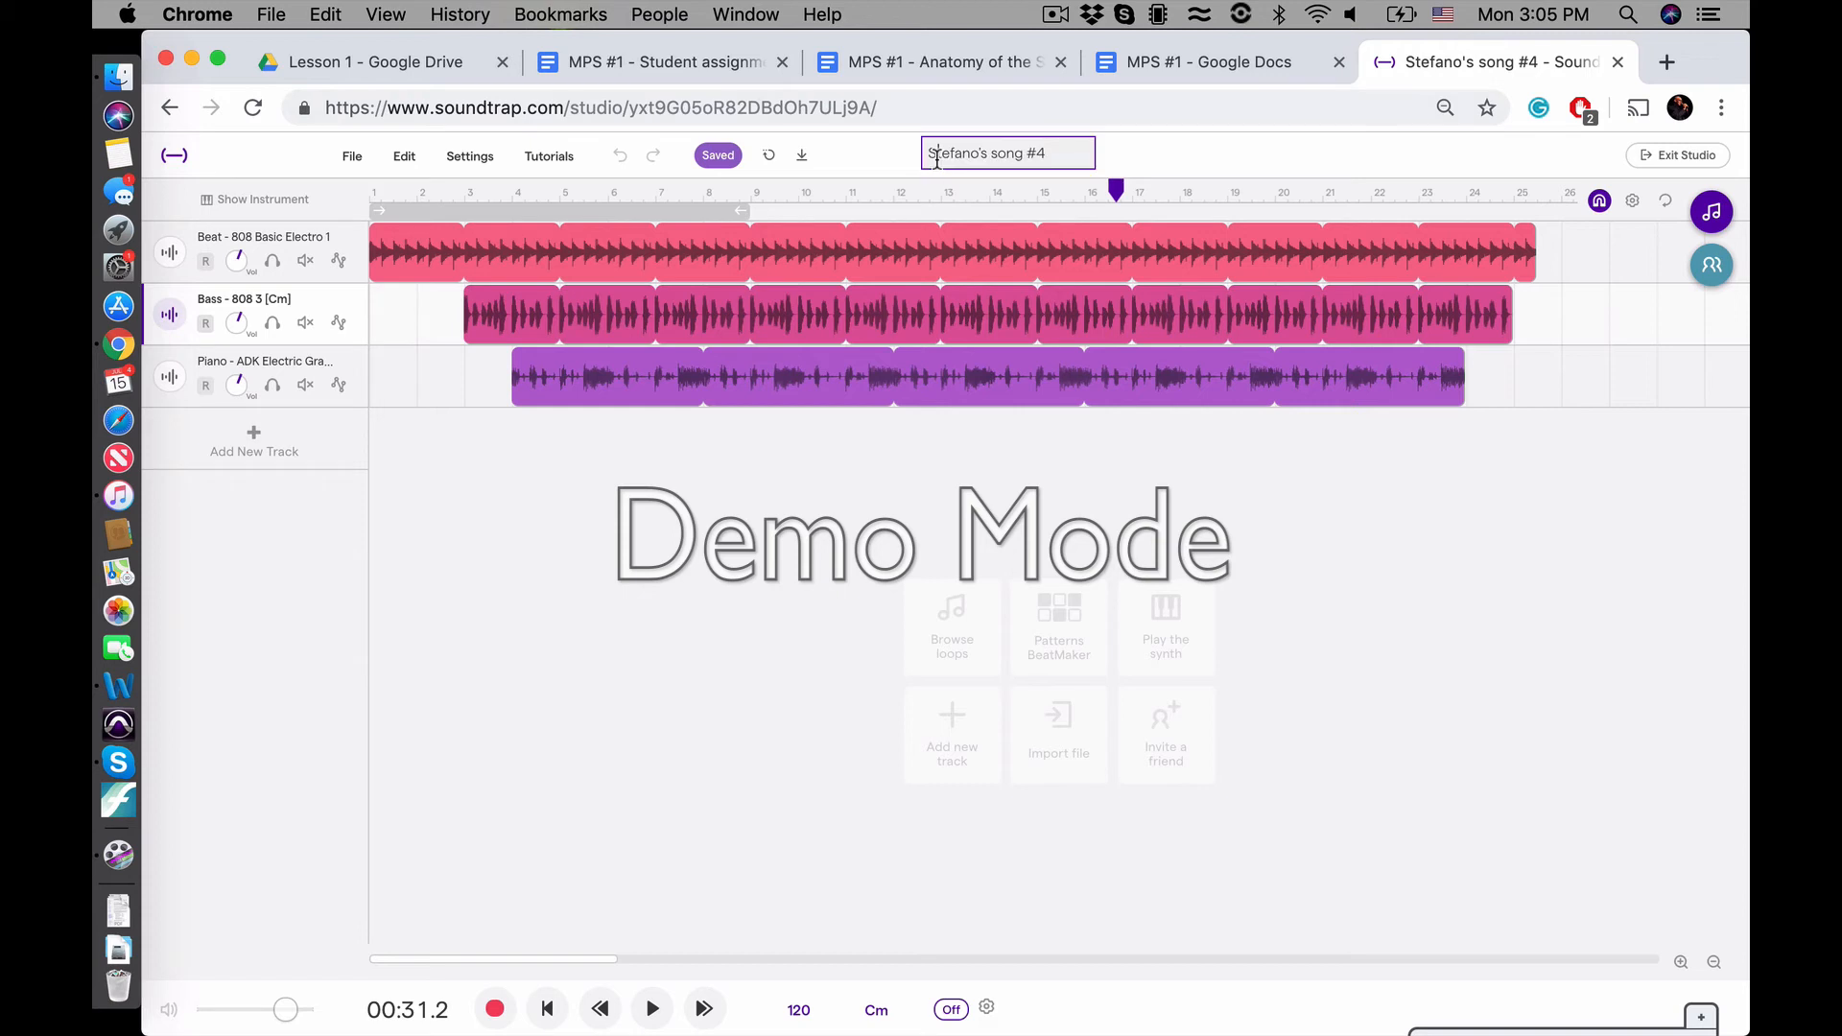
{"action": "double_click", "coordinate": [936, 158]}
{"action": "key", "text": "super+a"}
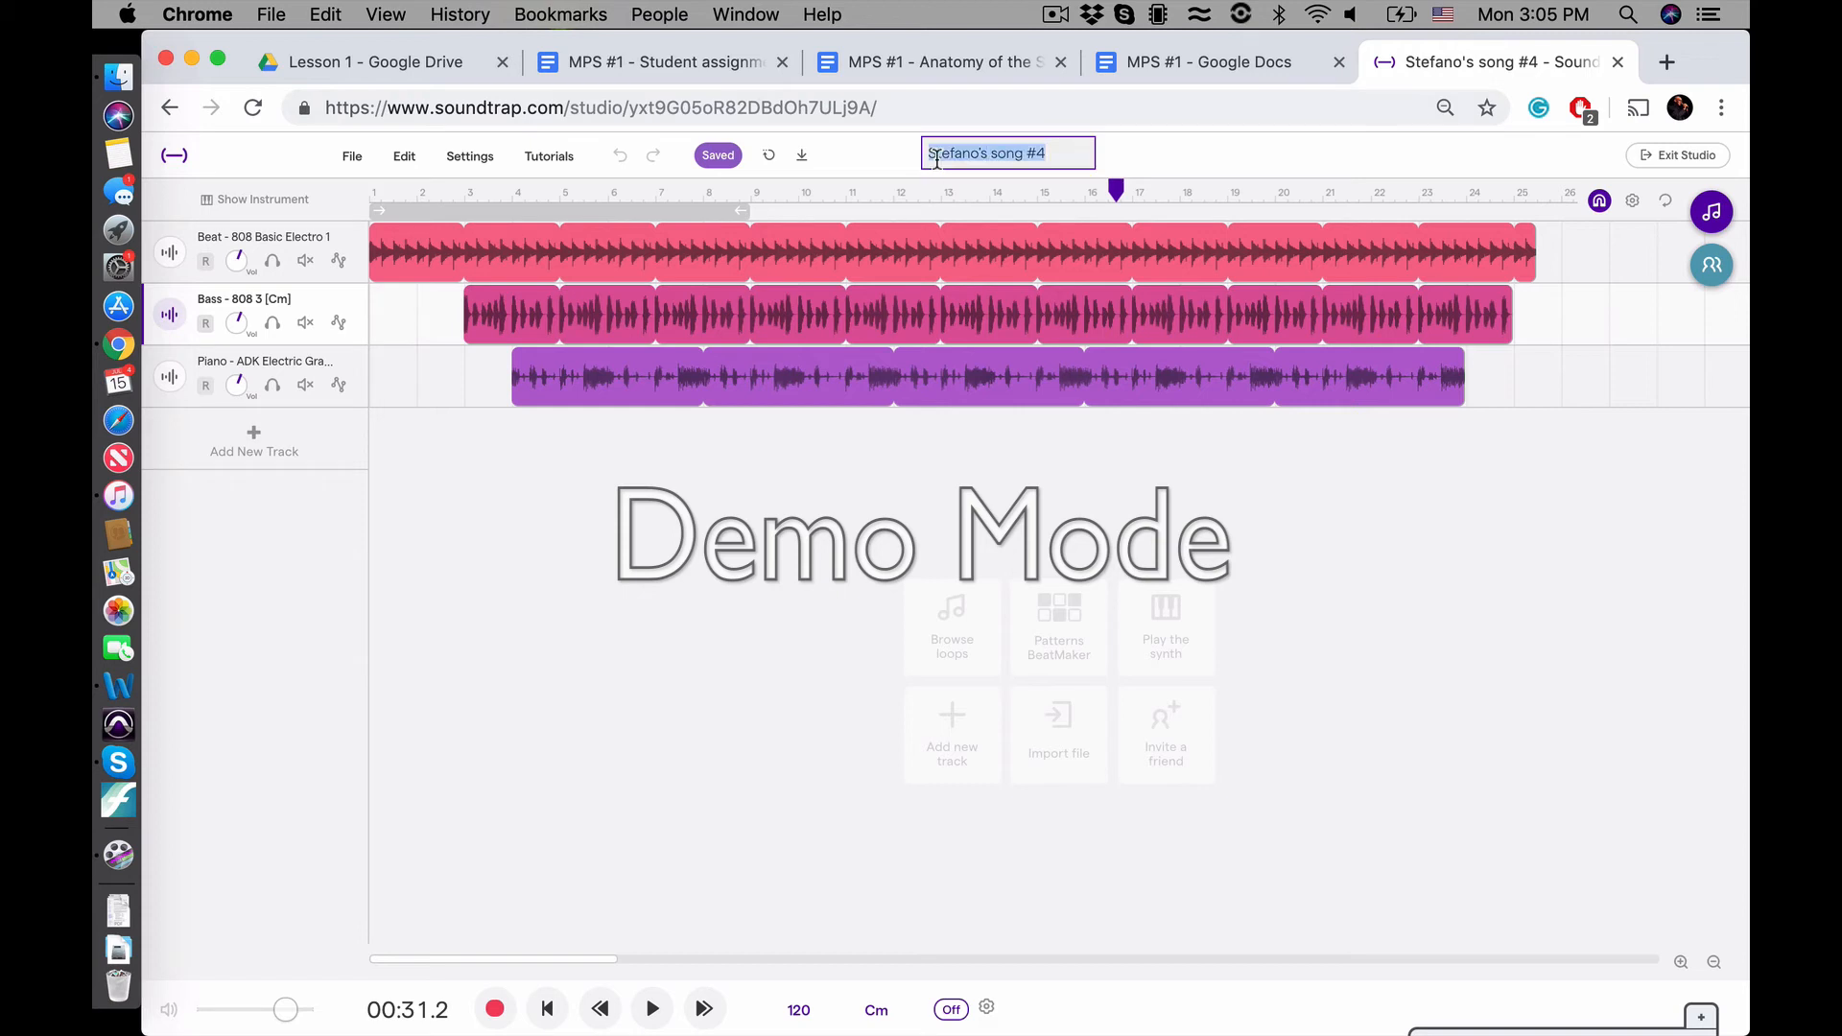
{"action": "type", "text": "Project"}
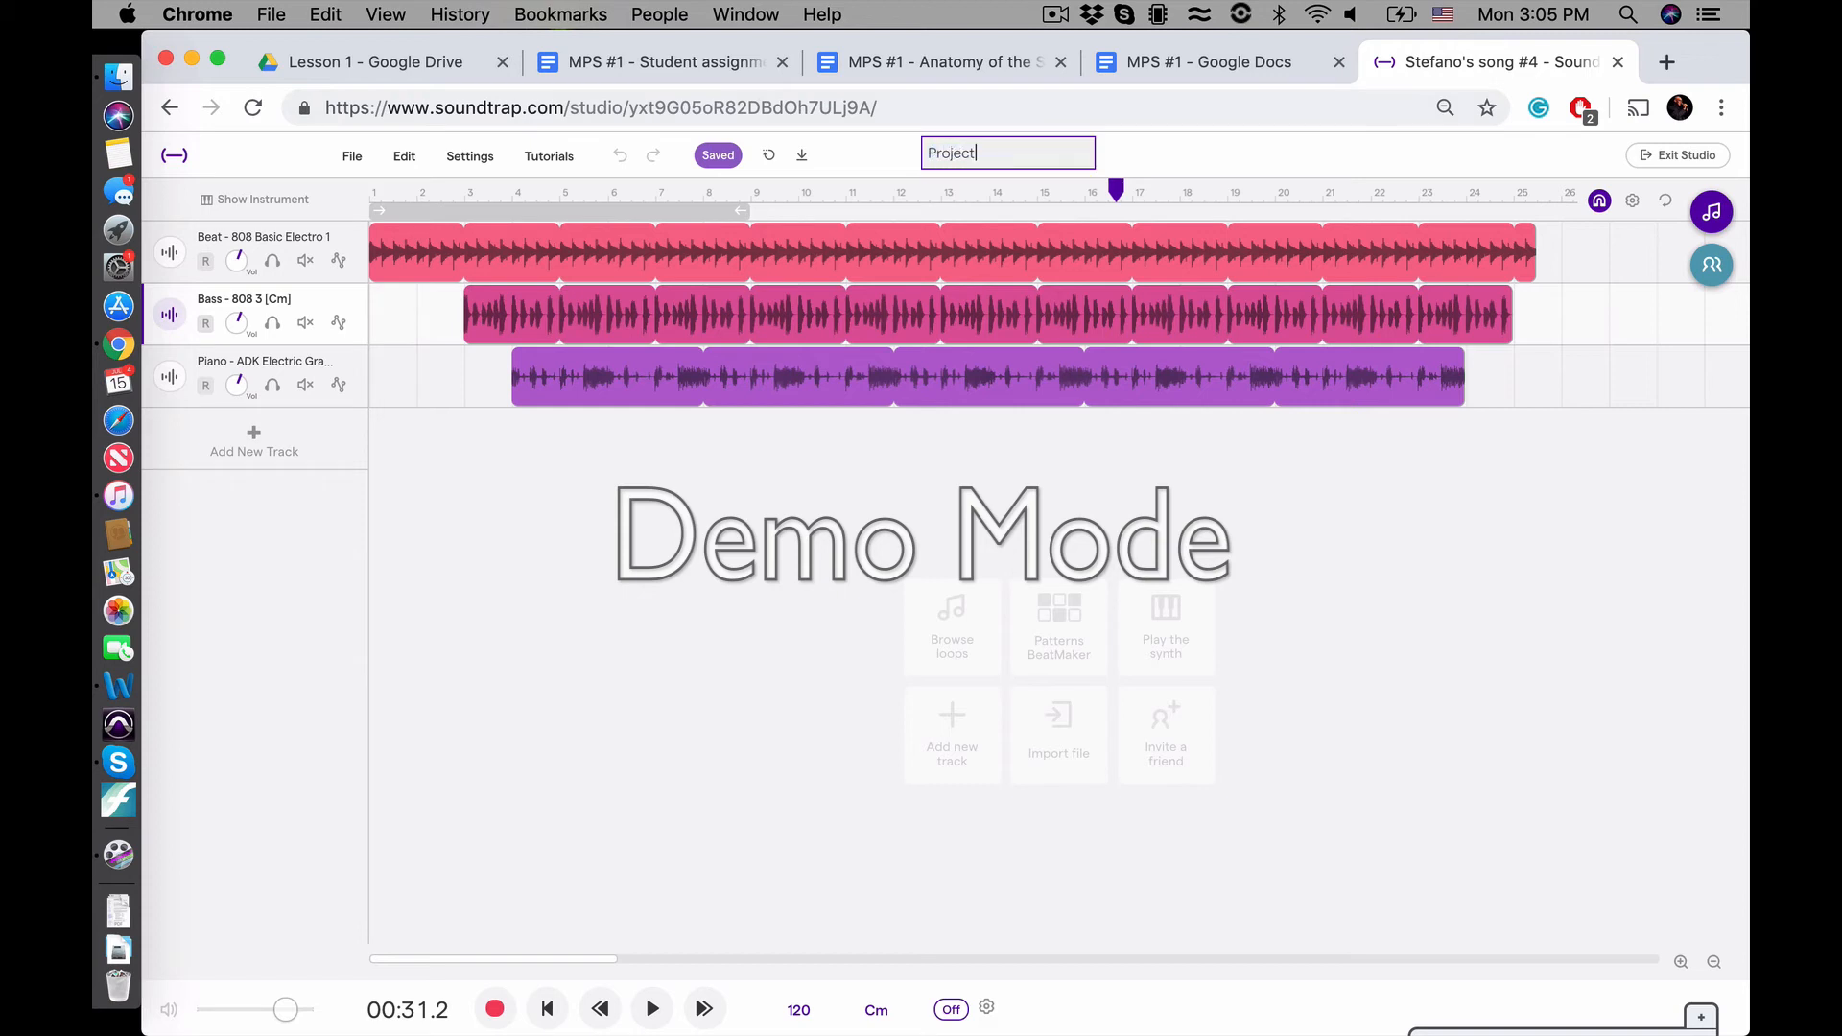
{"action": "type", "text": " #1 - Stefano"}
{"action": "key", "text": "Return"}
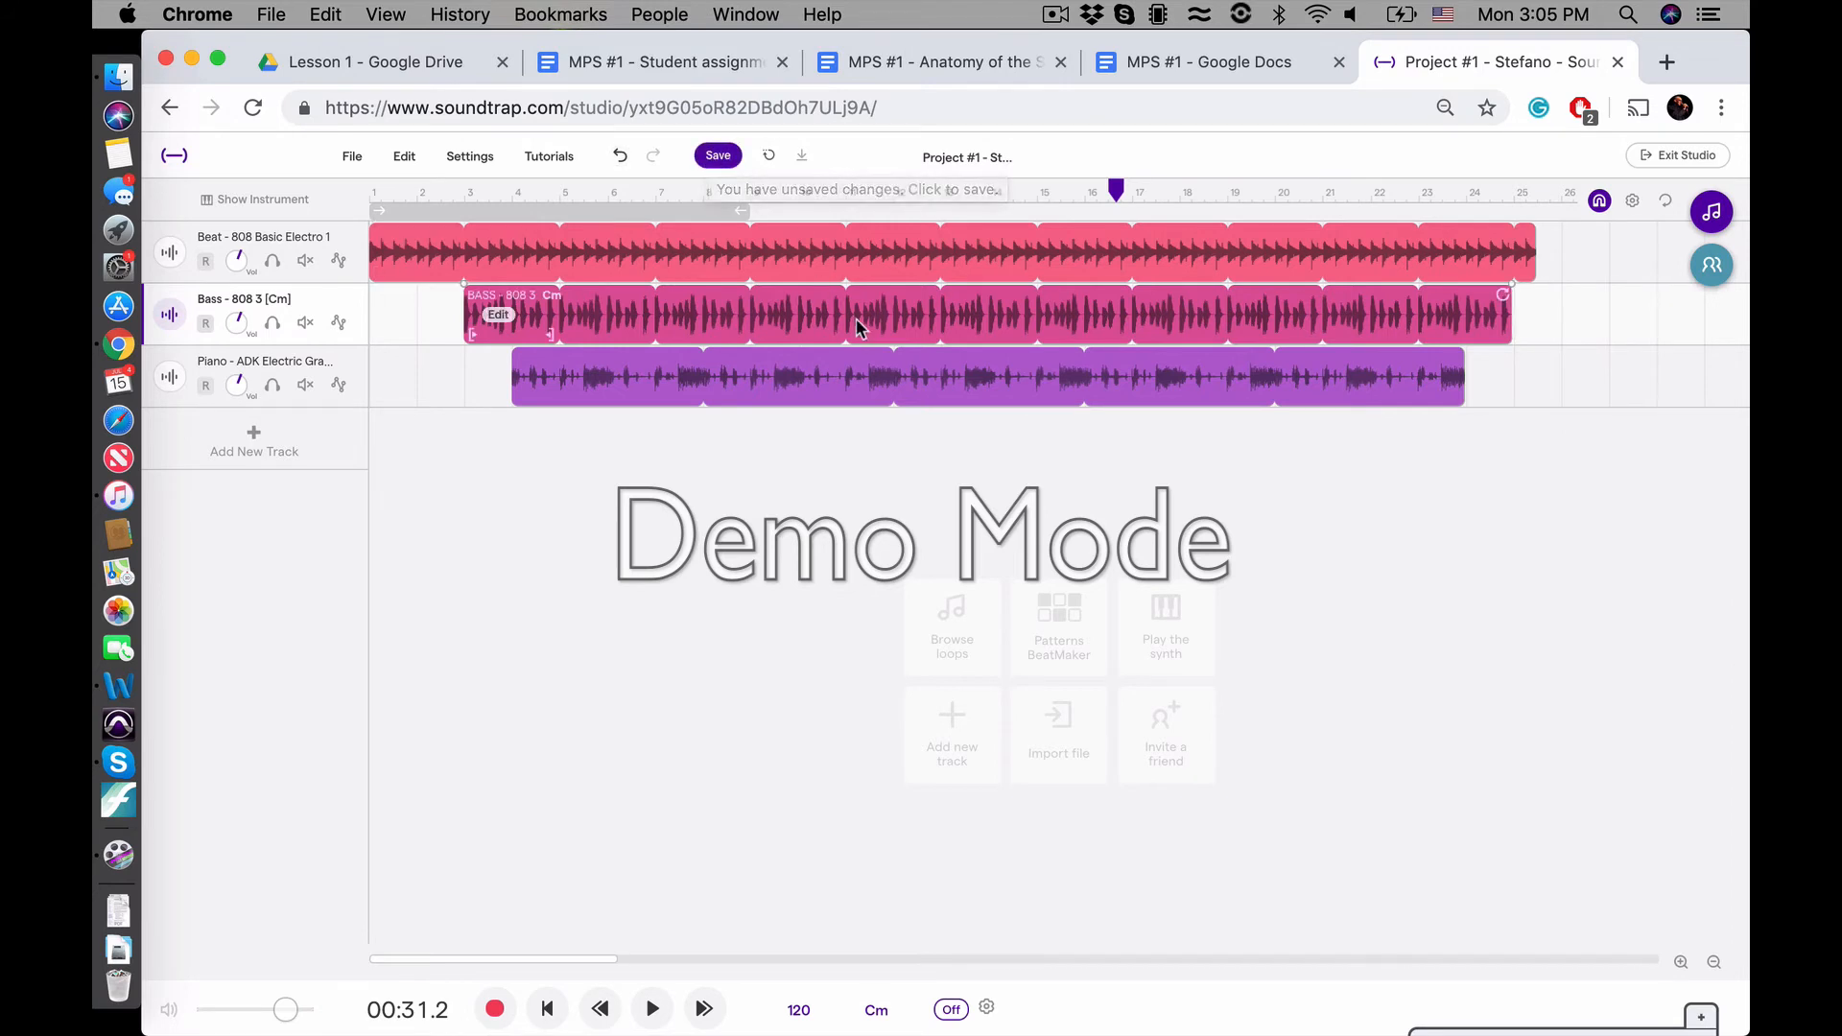
Save the renamed project and download its mix as an MP3 file
{"action": "left_click", "coordinate": [708, 163]}
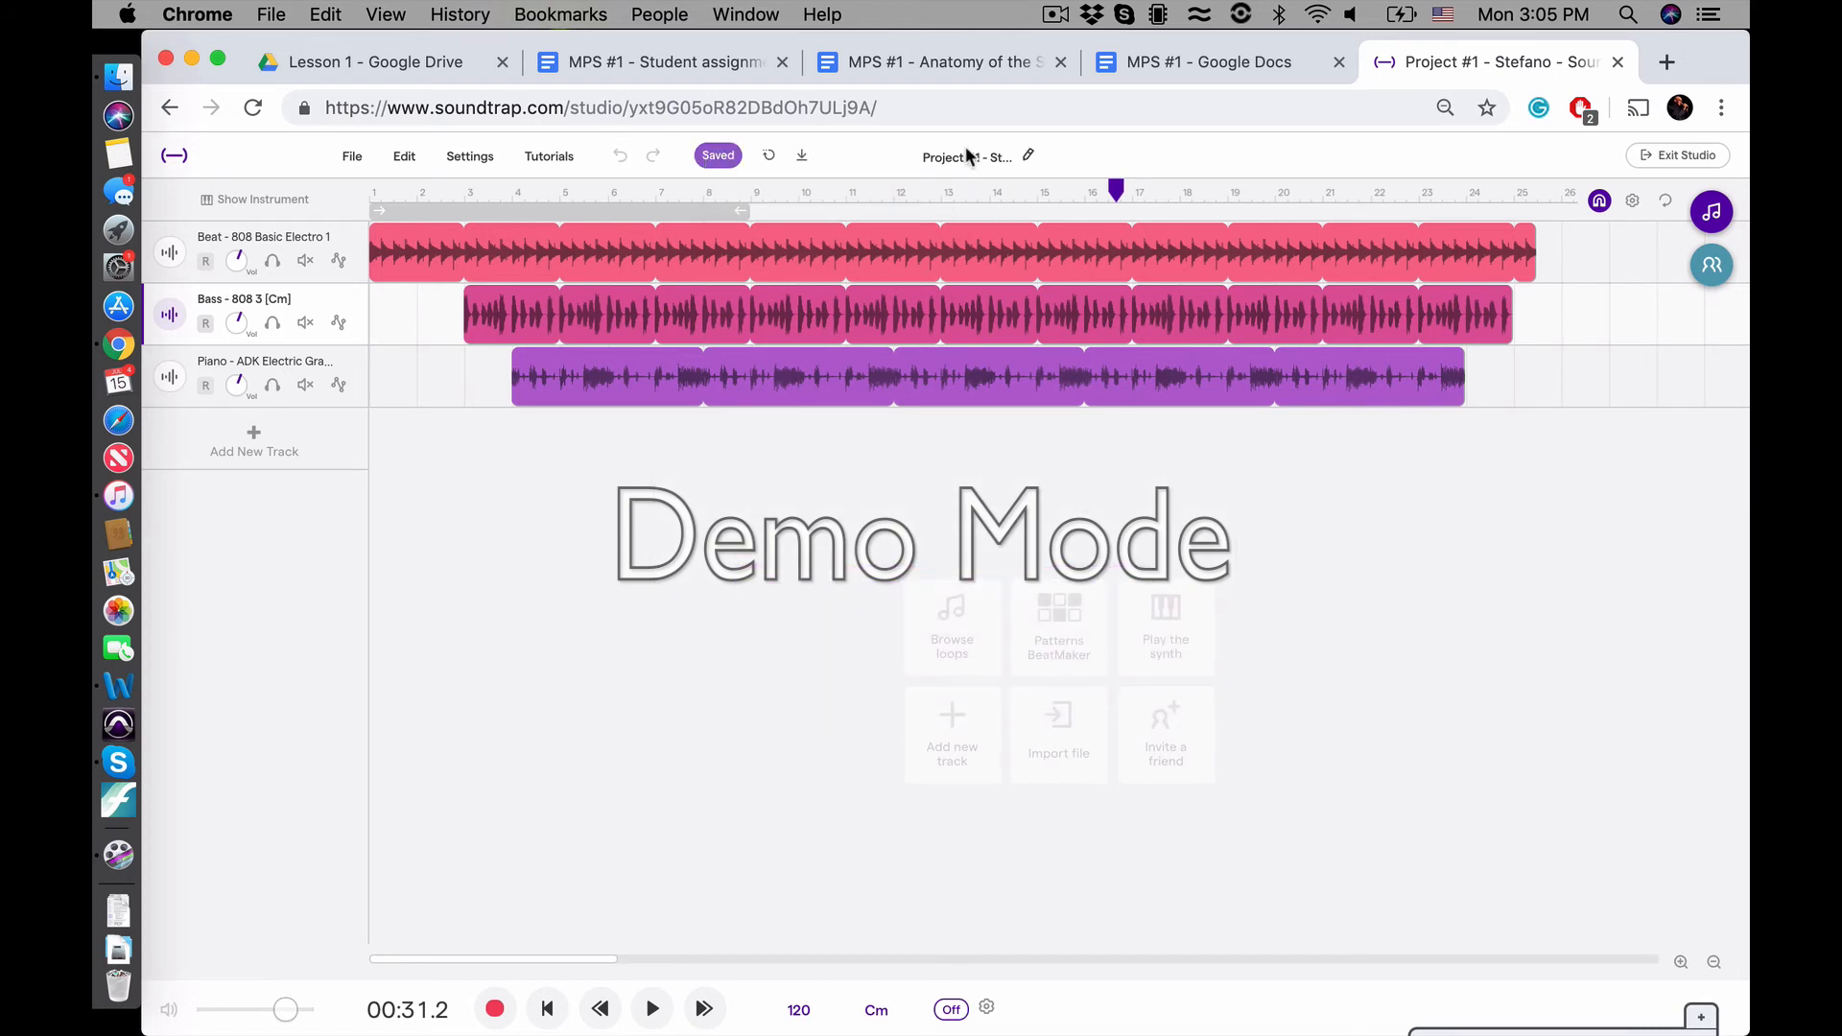
{"action": "left_click", "coordinate": [802, 161]}
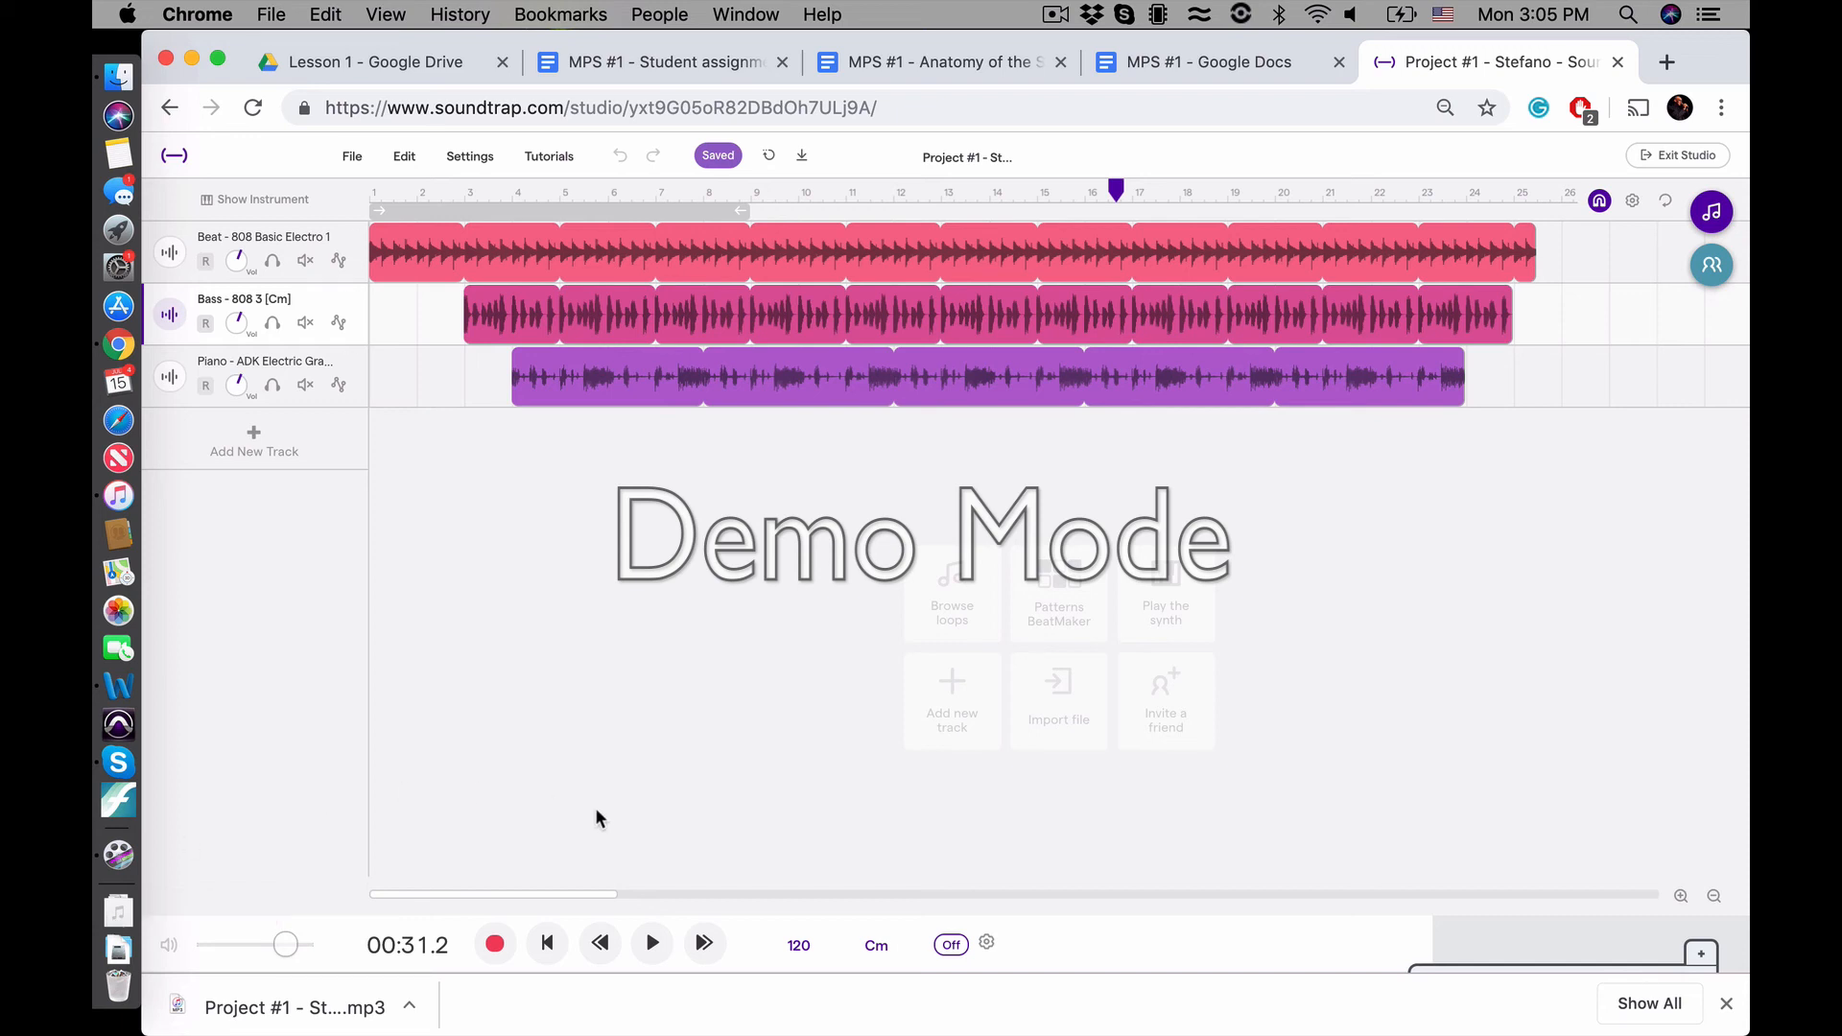
{"action": "scroll", "coordinate": [608, 653], "scroll_direction": "down", "scroll_amount": 5}
{"action": "scroll", "coordinate": [610, 658], "scroll_direction": "up", "scroll_amount": 5}
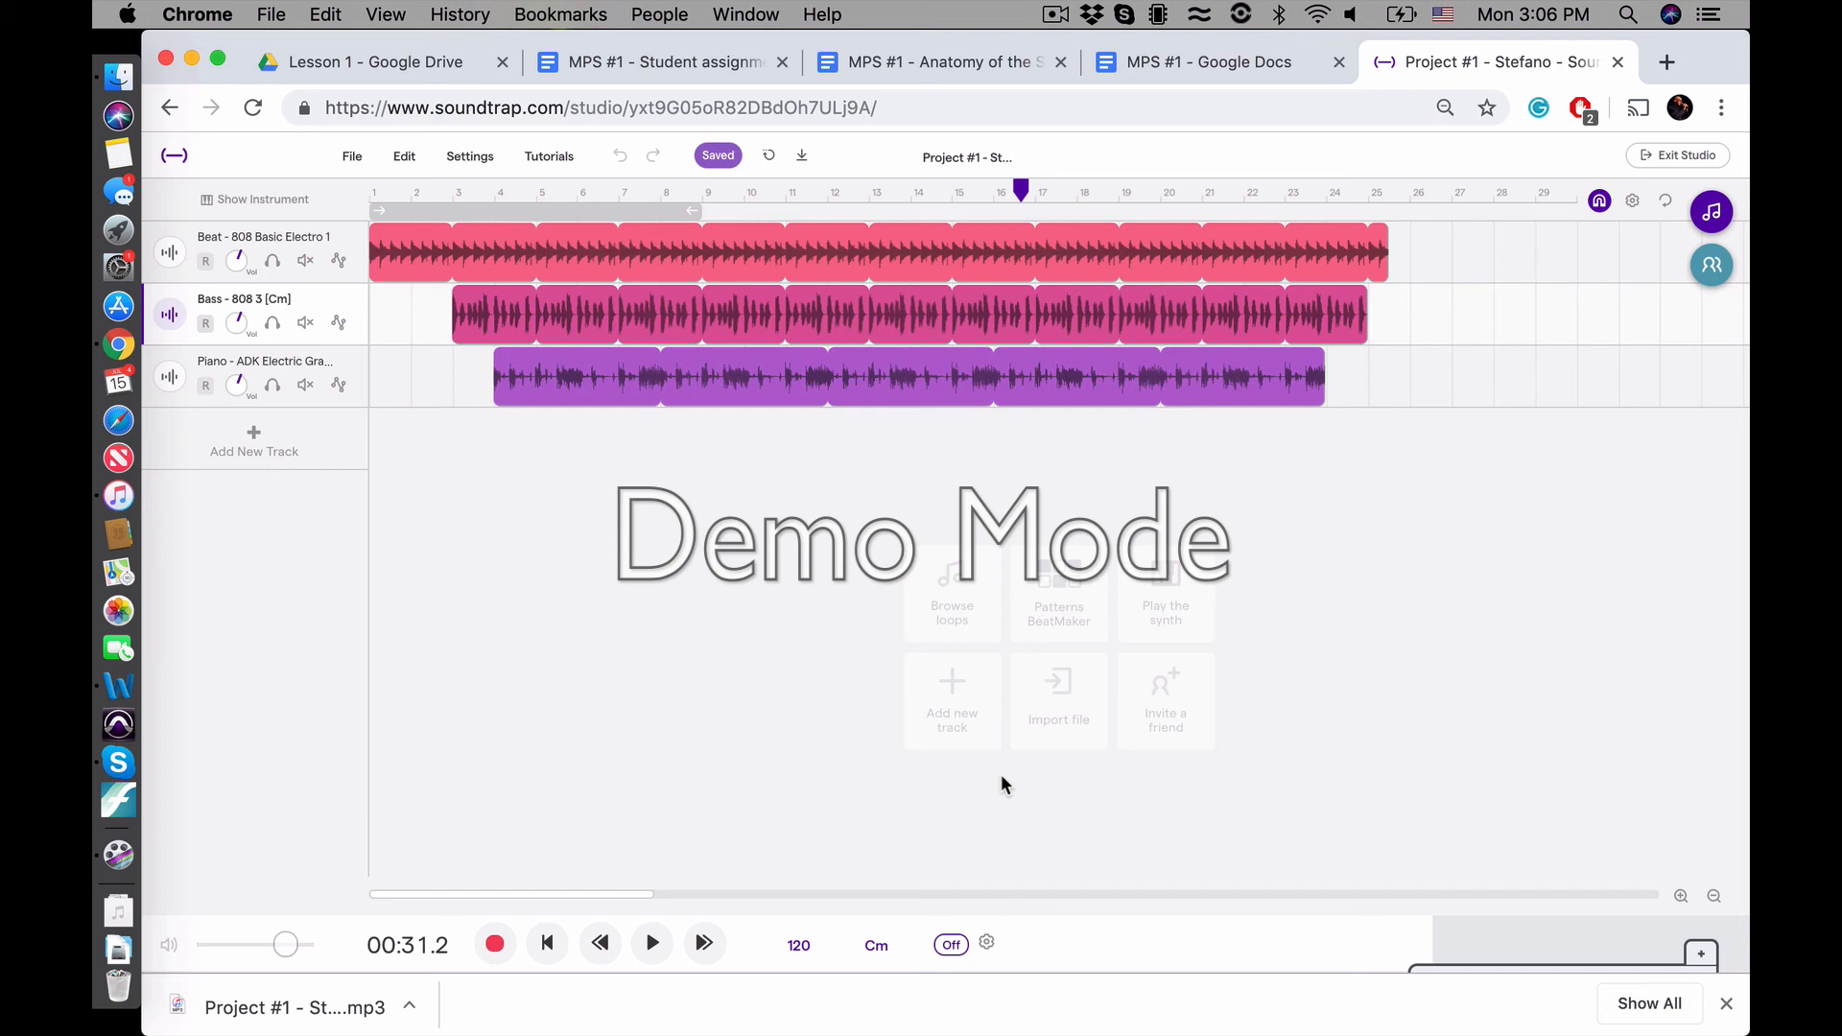
{"action": "left_click", "coordinate": [118, 853]}
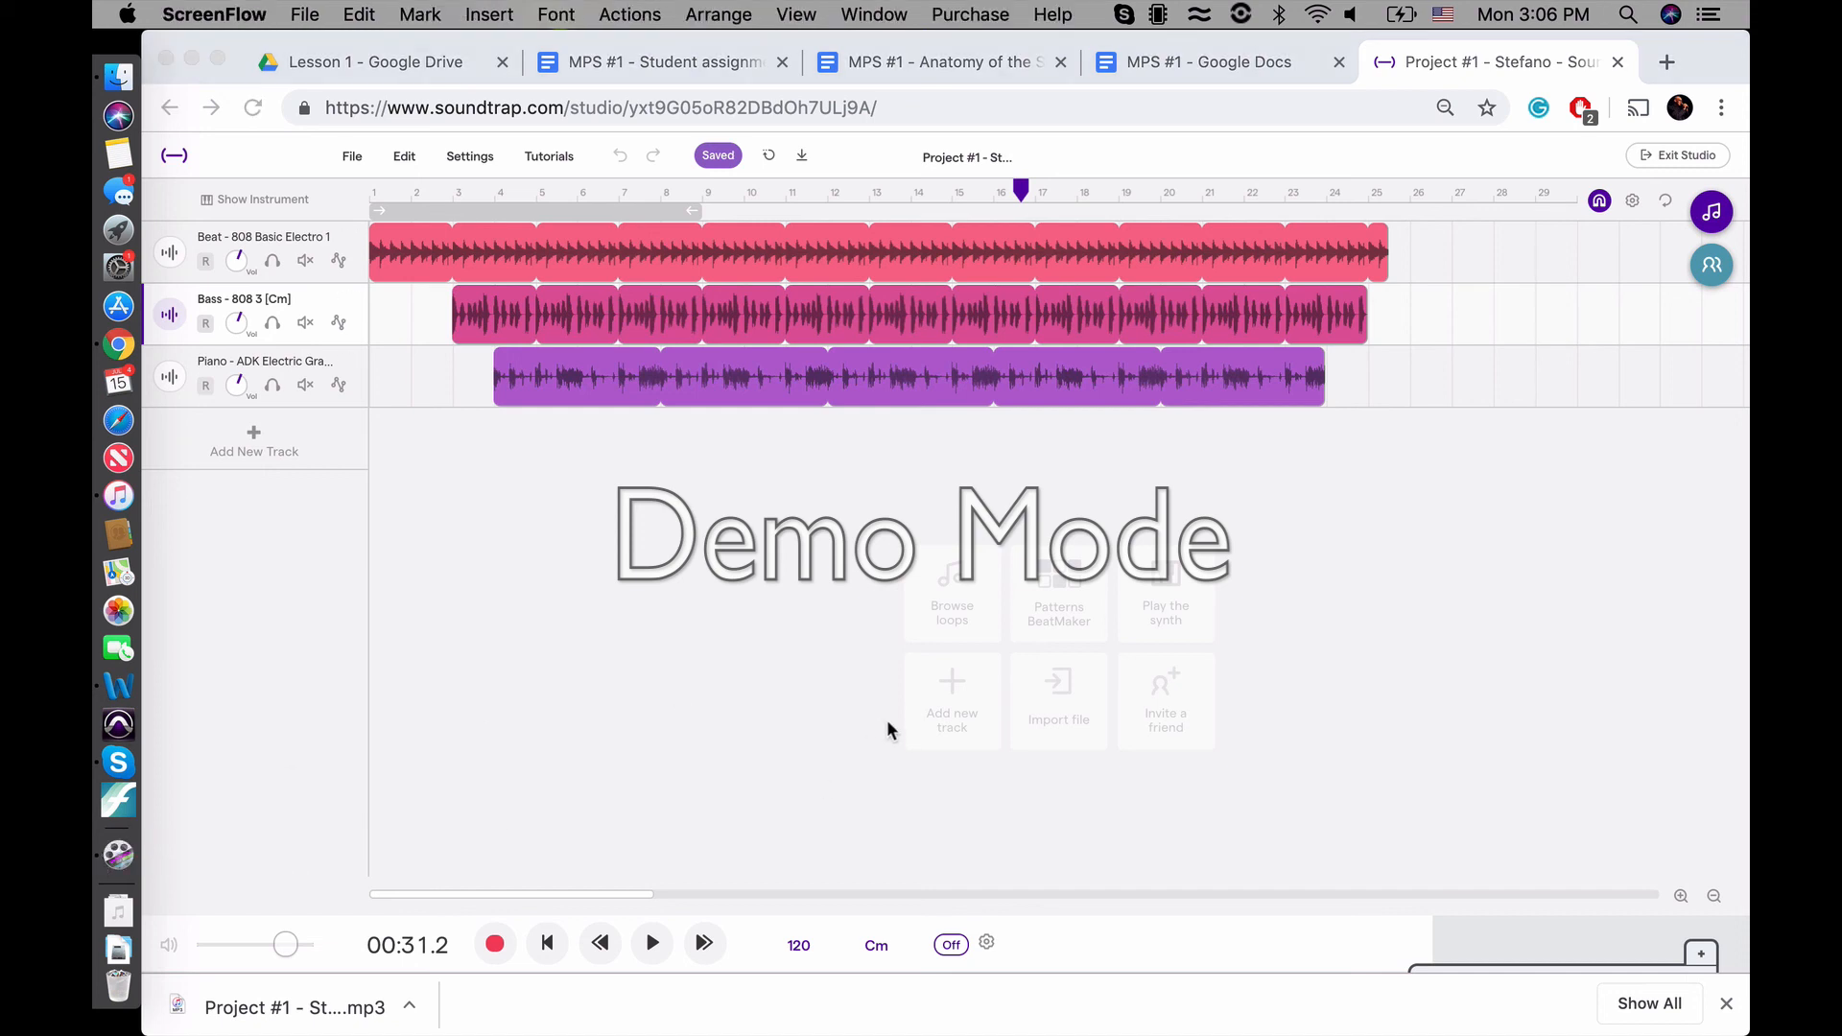